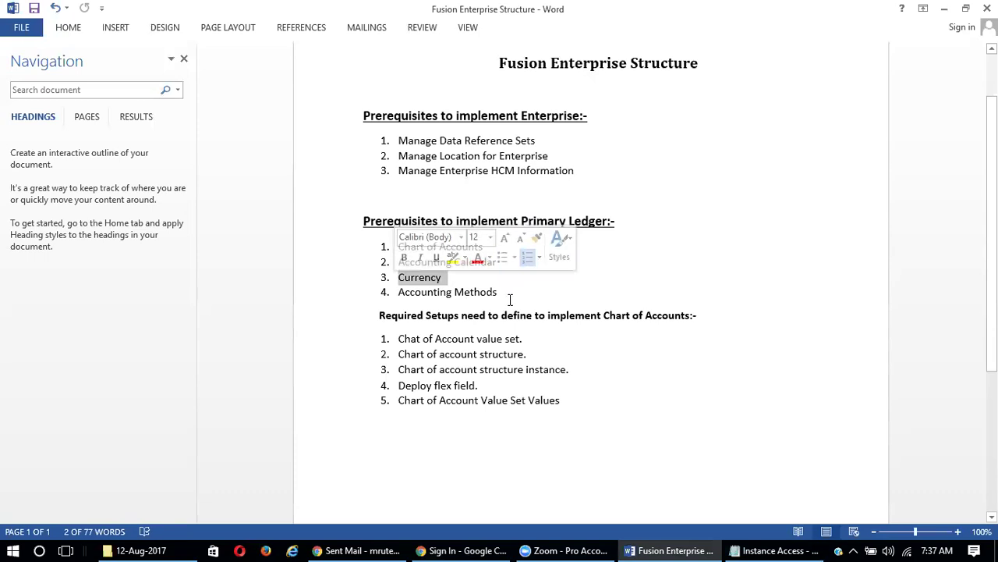
Step: Review the Accounting Methods prerequisite for the Primary Ledger and the setups required to implement the Chart of Accounts
{"action": "left_click_drag", "start_coordinate": [511, 295], "coordinate": [398, 294]}
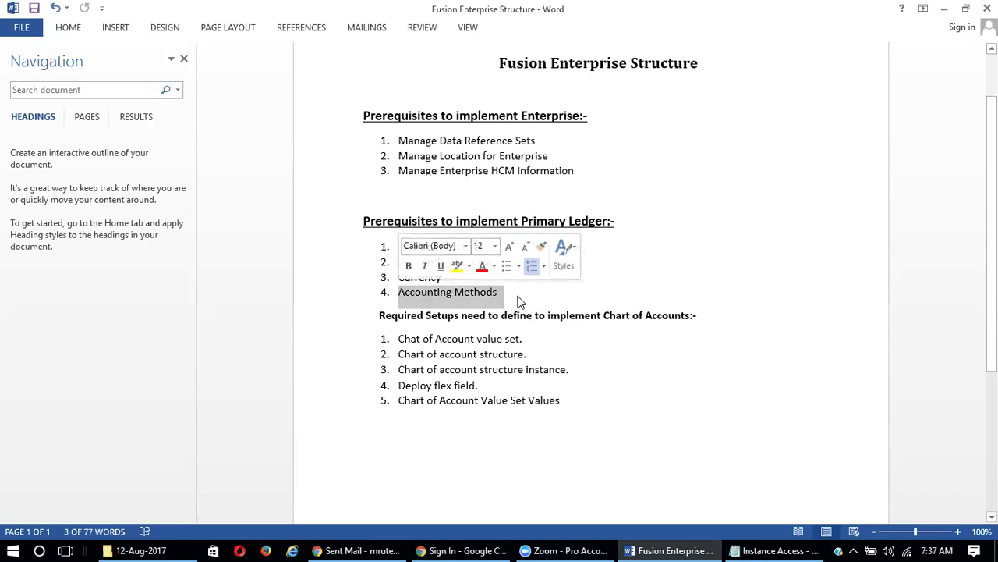
{"action": "left_click", "coordinate": [520, 295]}
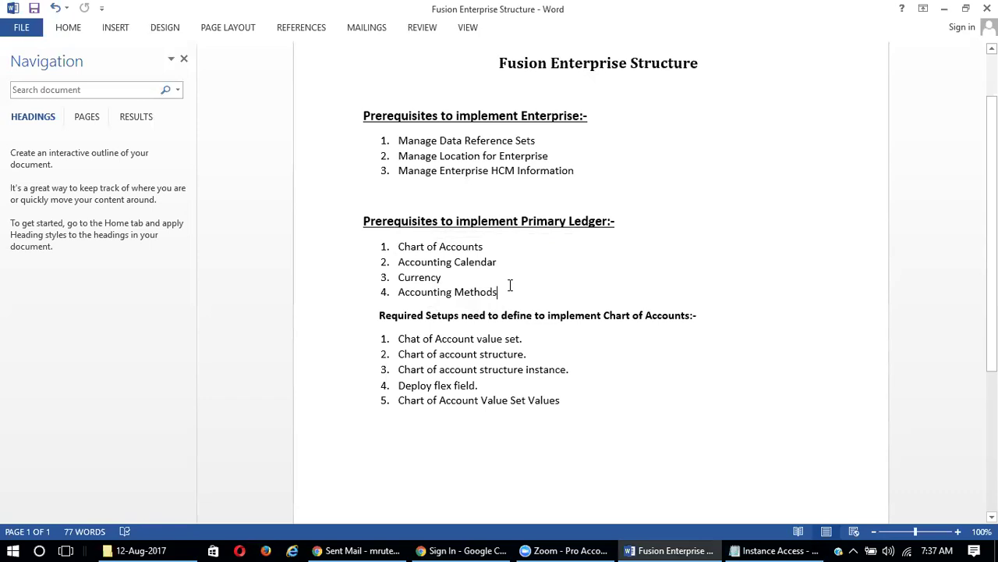
{"action": "left_click_drag", "start_coordinate": [515, 292], "coordinate": [413, 296]}
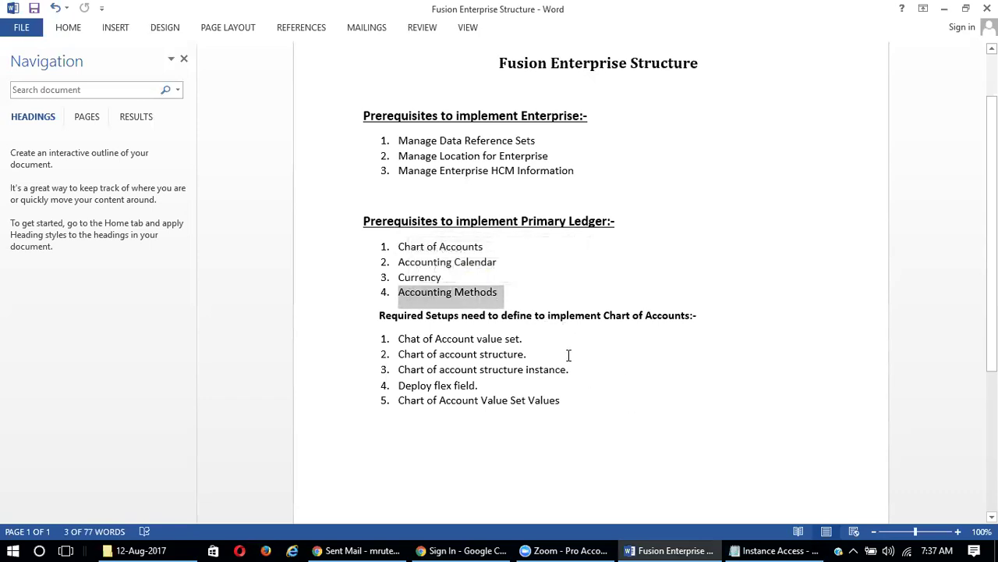
{"action": "left_click_drag", "start_coordinate": [590, 372], "coordinate": [480, 385]}
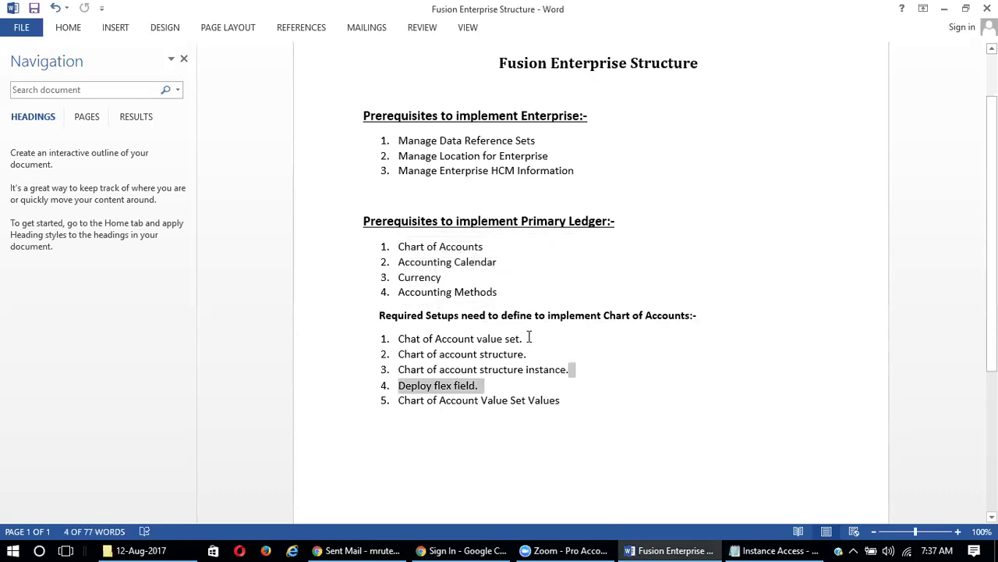
{"action": "left_click_drag", "start_coordinate": [529, 336], "coordinate": [400, 338]}
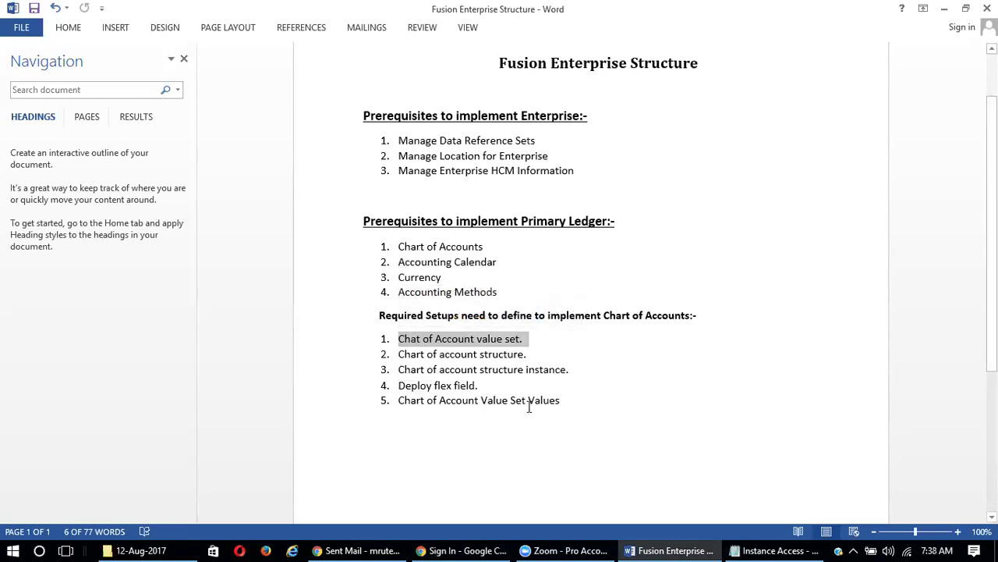
{"action": "left_click_drag", "start_coordinate": [482, 385], "coordinate": [397, 337]}
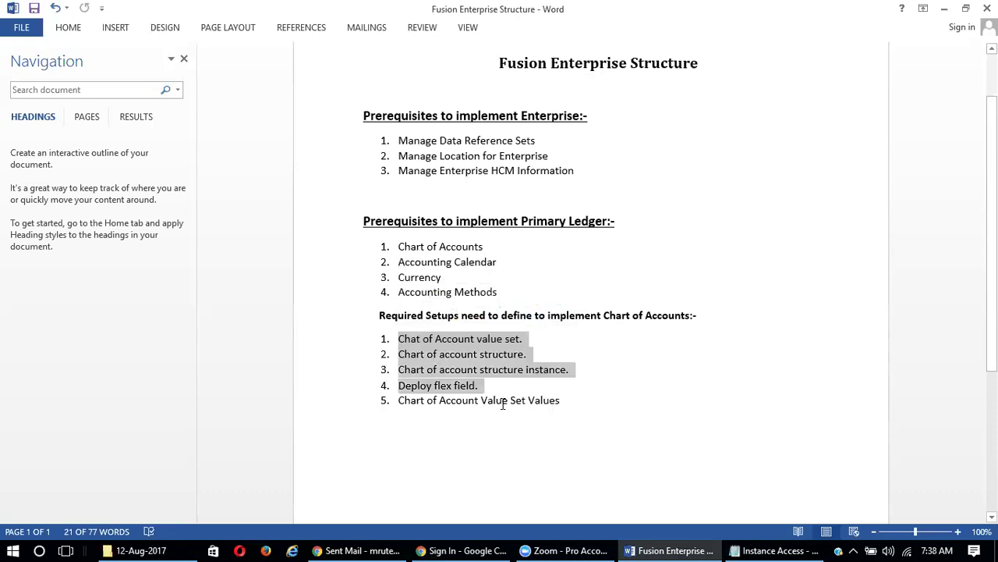
{"action": "left_click_drag", "start_coordinate": [569, 401], "coordinate": [399, 401]}
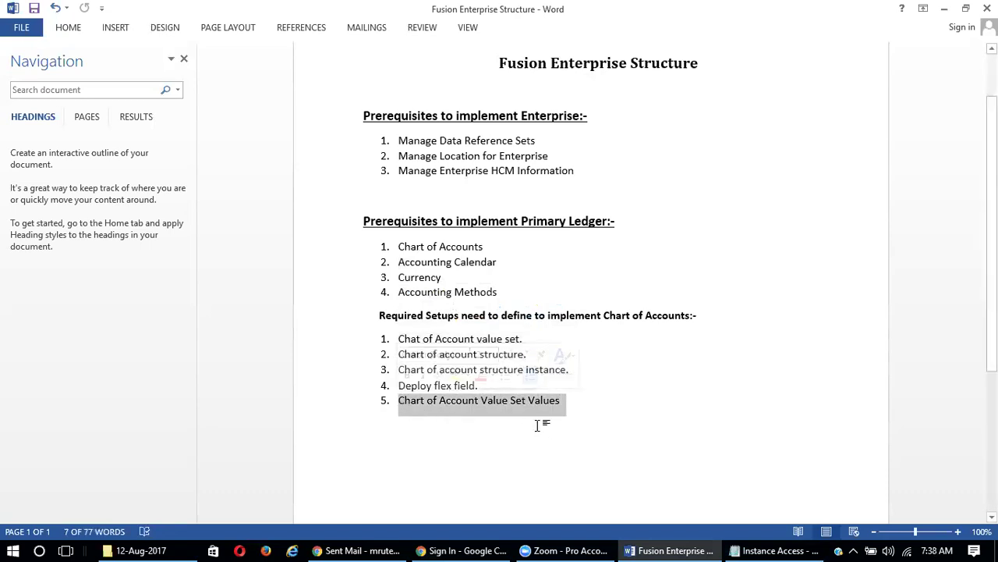
Step: Switch to the Oracle Fusion training workbook in Excel and examine the Chart of Accounts segments, their value sets and the assigned values
{"action": "left_click", "coordinate": [171, 546]}
{"action": "left_click", "coordinate": [641, 153]}
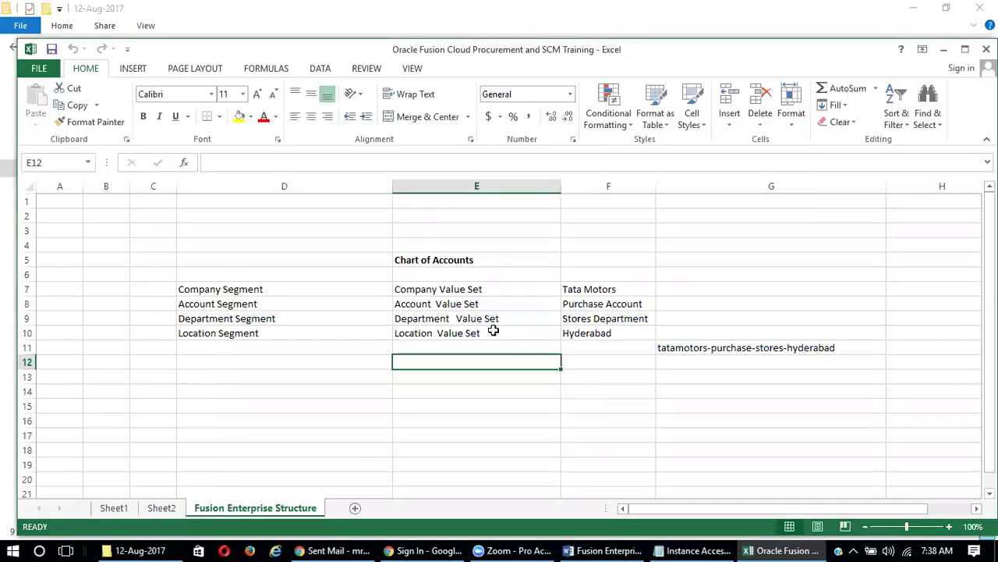
{"action": "left_click", "coordinate": [264, 291]}
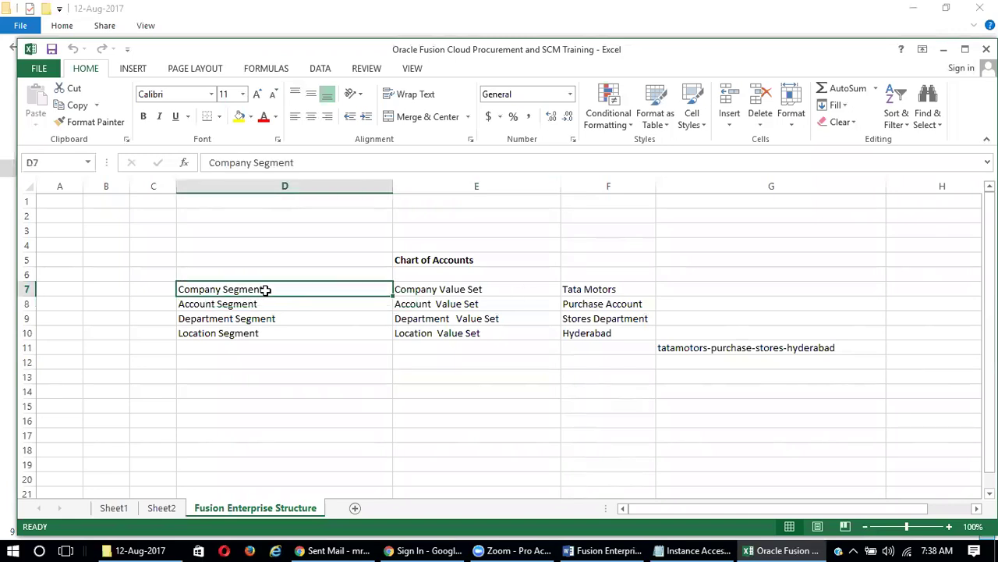
{"action": "left_click", "coordinate": [475, 290]}
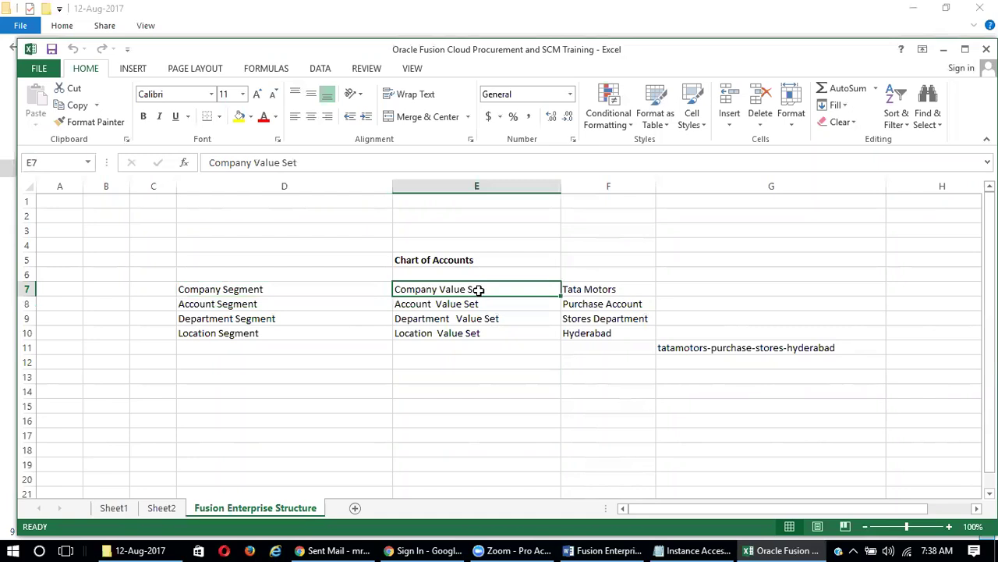
{"action": "left_click_drag", "start_coordinate": [587, 291], "coordinate": [608, 331]}
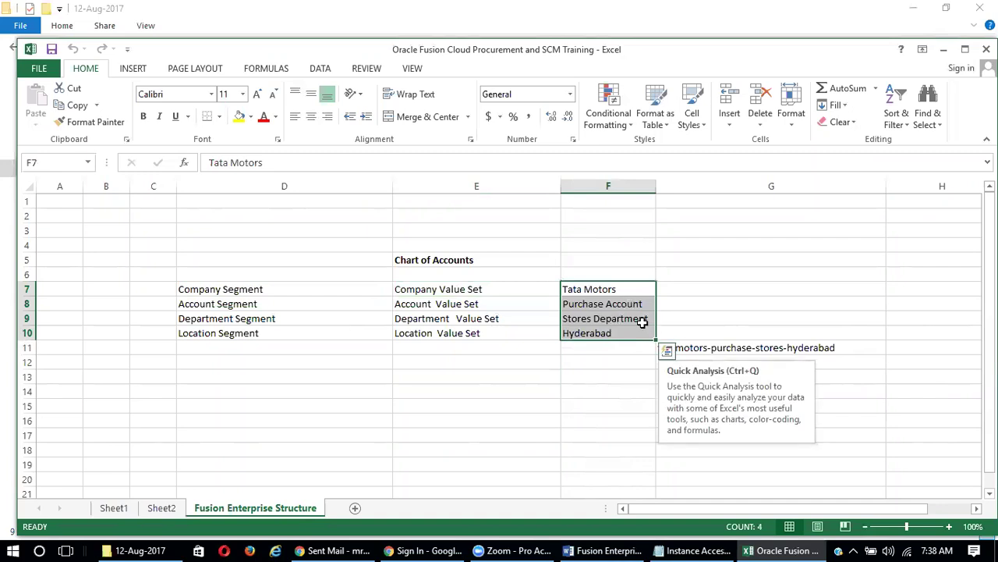
{"action": "left_click", "coordinate": [605, 332]}
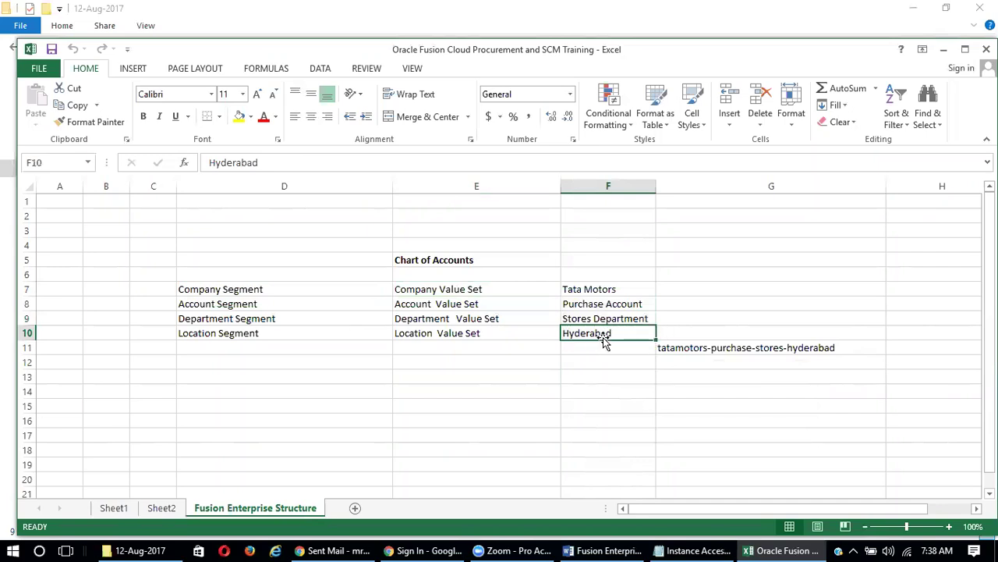
{"action": "left_click_drag", "start_coordinate": [601, 289], "coordinate": [612, 333]}
{"action": "left_click", "coordinate": [468, 290]}
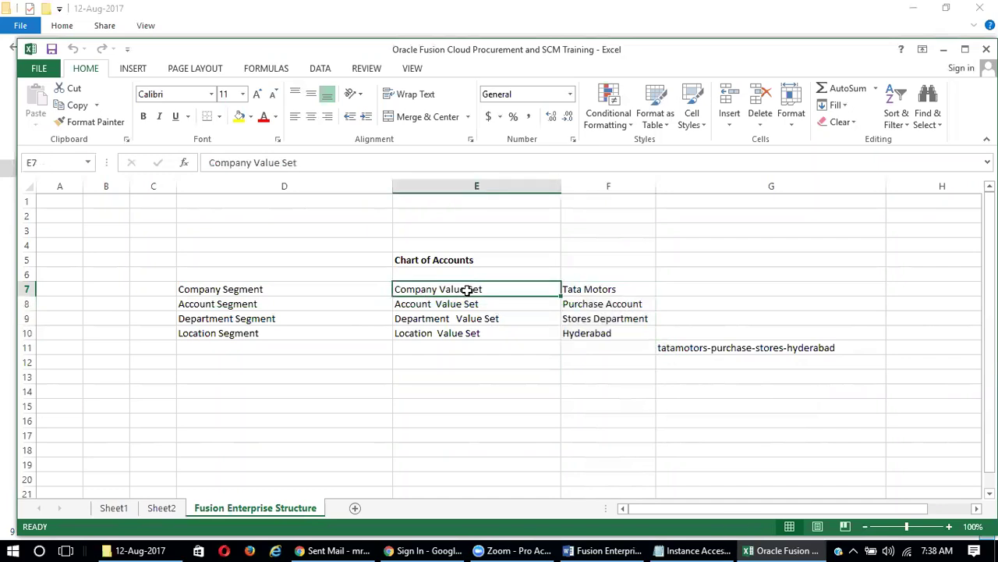
{"action": "left_click_drag", "start_coordinate": [550, 292], "coordinate": [548, 343]}
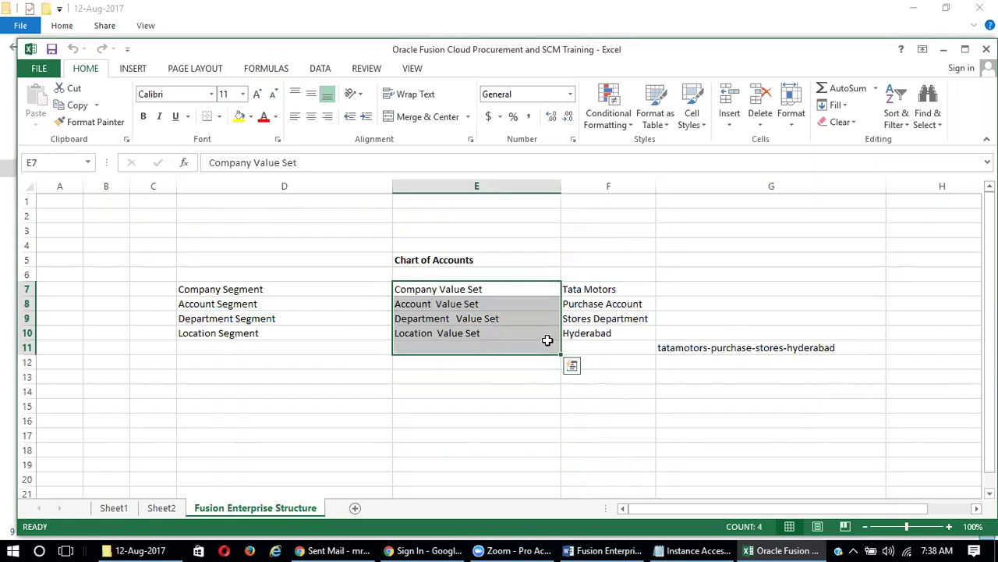
{"action": "left_click", "coordinate": [617, 385]}
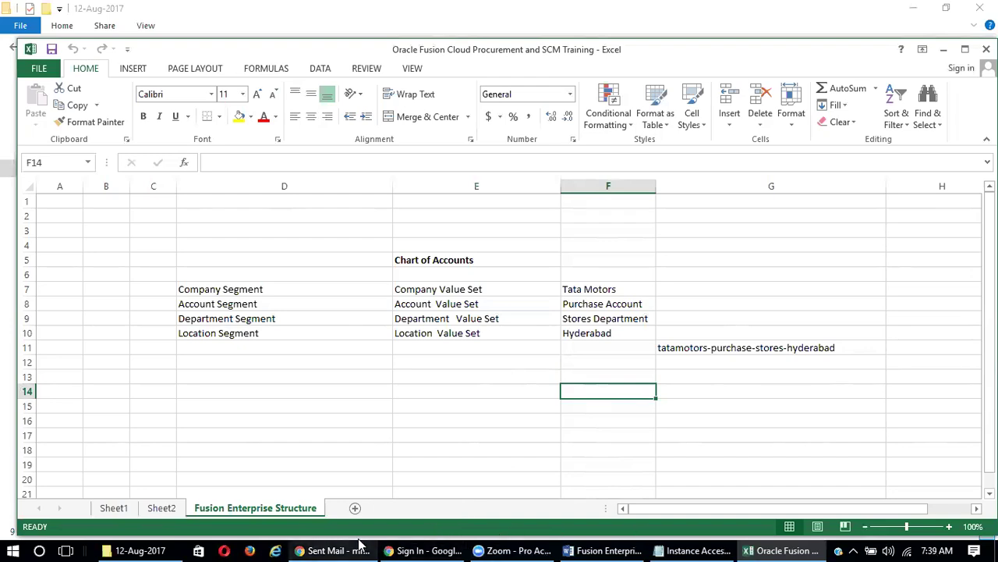
Step: Switch to the Oracle Applications Cloud page in Chrome and sign in with the user ID and account password
{"action": "mouse_move", "coordinate": [425, 550]}
{"action": "left_click", "coordinate": [475, 490]}
{"action": "left_click", "coordinate": [490, 339]}
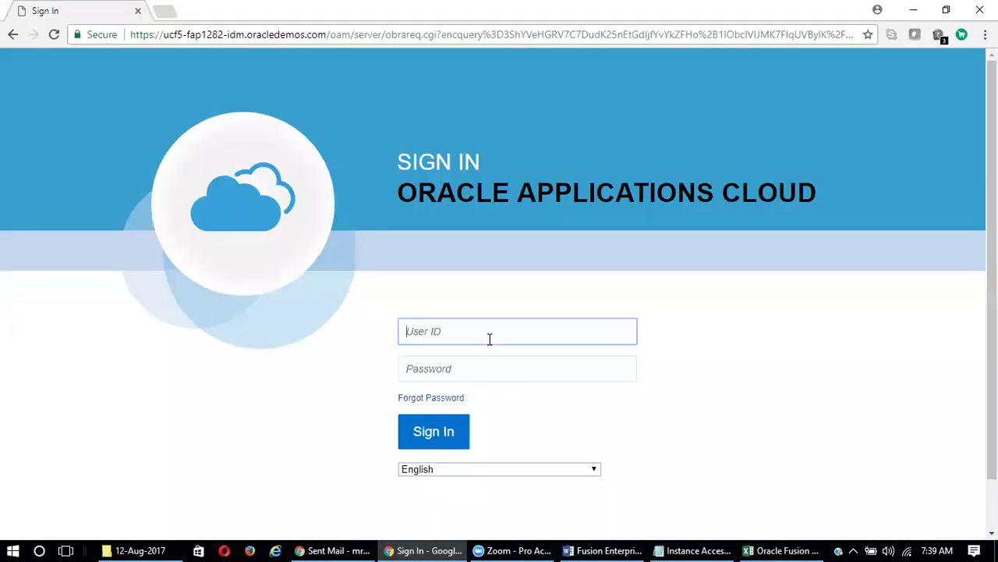
{"action": "type", "text": "SK"}
{"action": "key", "text": "Down"}
{"action": "key", "text": "Tab"}
{"action": "type", "text": "••"}
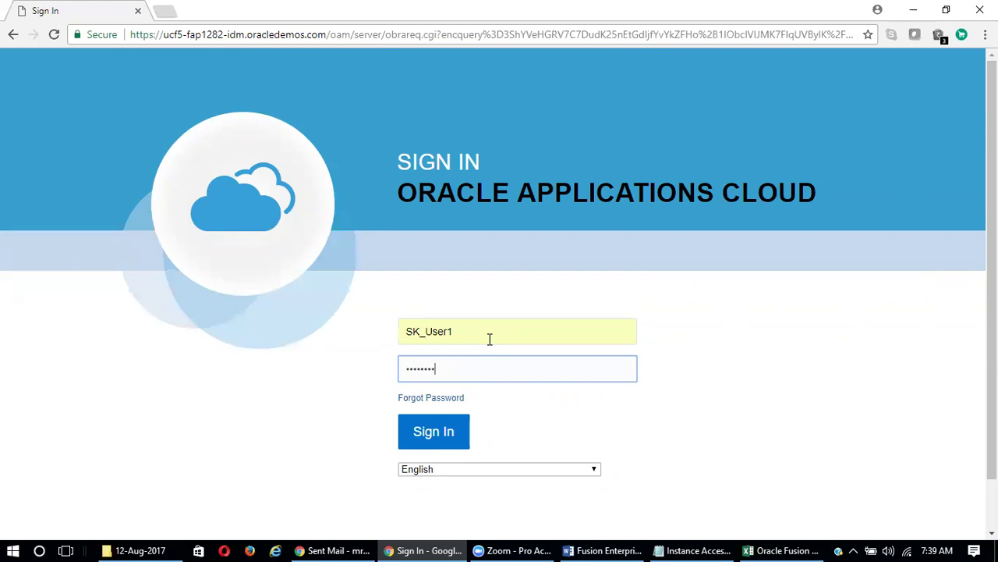
{"action": "key", "text": "Return"}
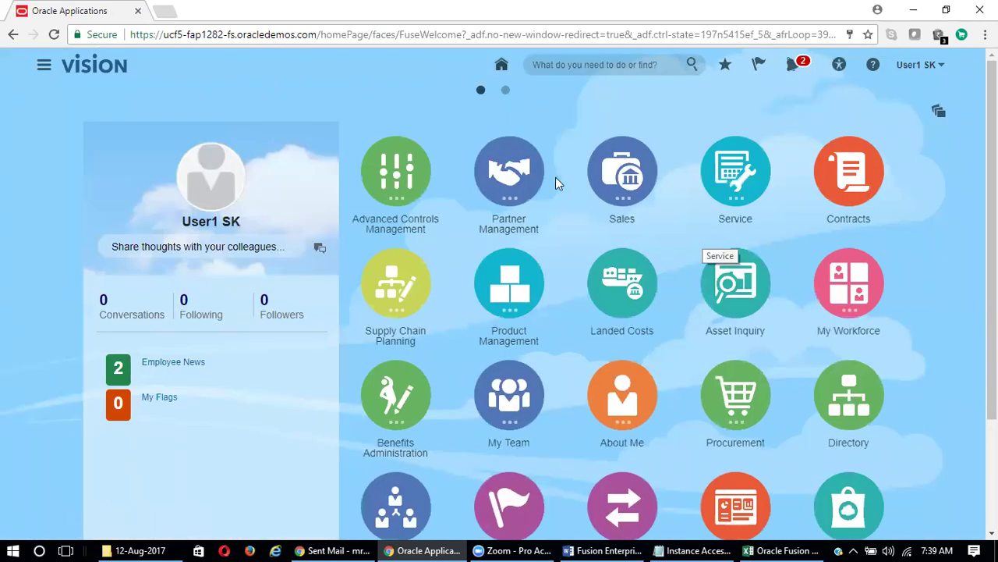
Step: Go to Setup and Maintenance and select the Procurement offering
{"action": "left_click", "coordinate": [942, 66]}
{"action": "left_click", "coordinate": [815, 212]}
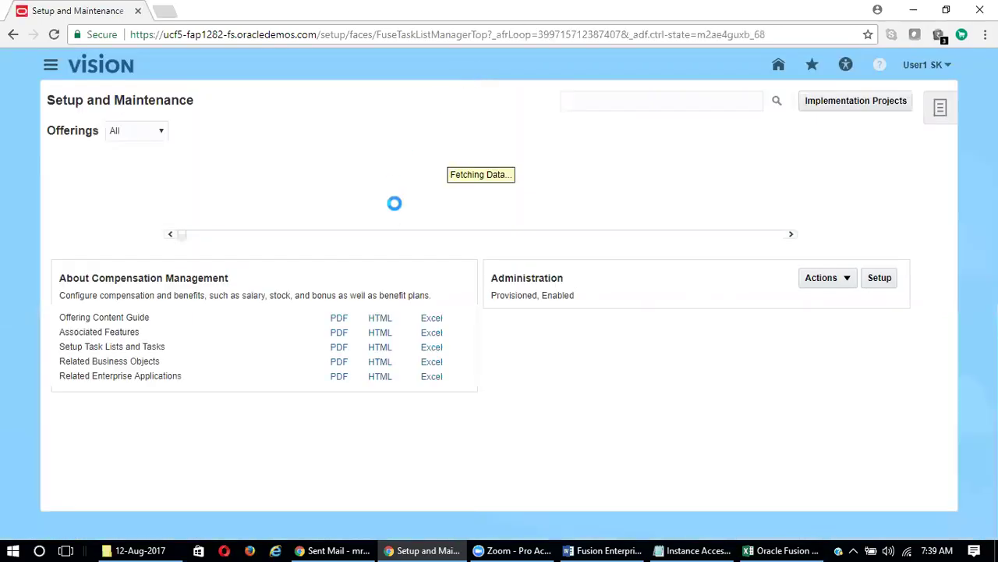
{"action": "left_click", "coordinate": [331, 236]}
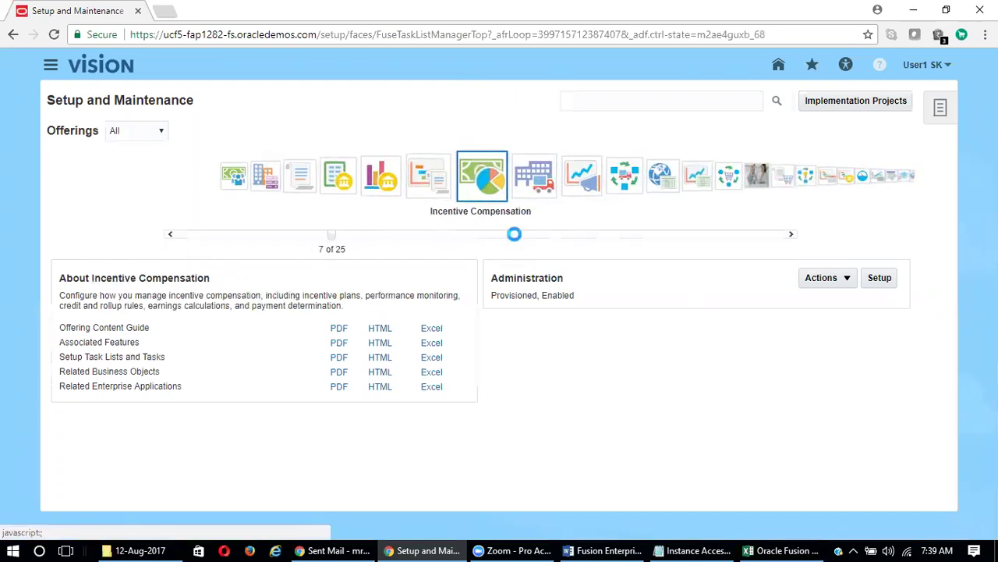
{"action": "left_click", "coordinate": [495, 234]}
{"action": "left_click", "coordinate": [607, 178]}
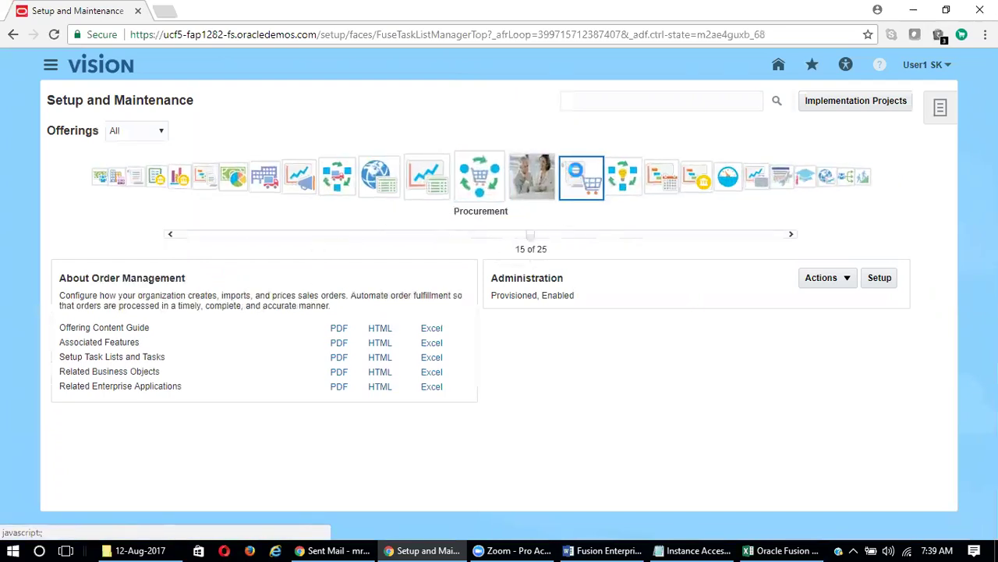
Step: In the Procurement setup, open the Manage Chart of Accounts Value Set Values task under Financial Reporting Structures
{"action": "left_click", "coordinate": [881, 279]}
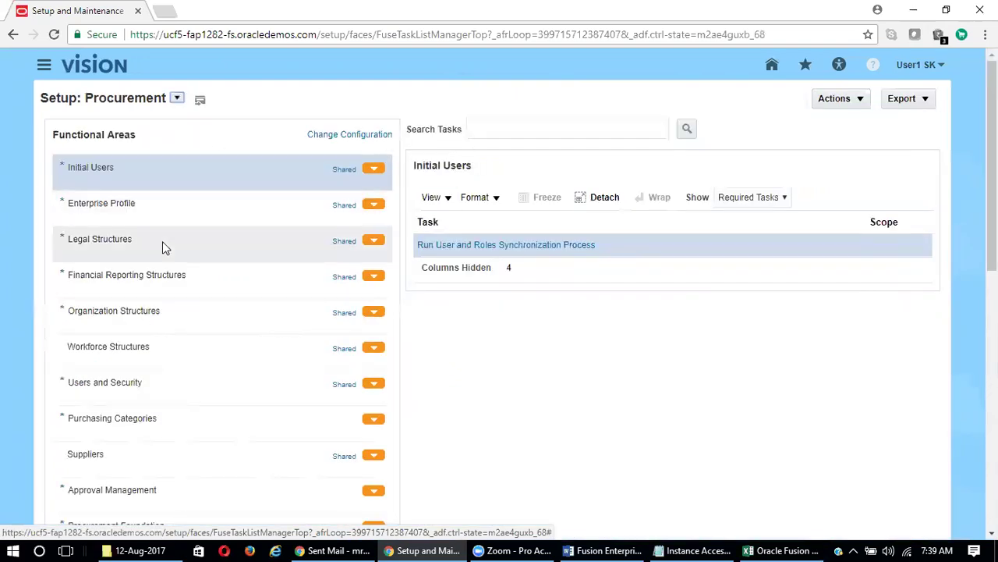
{"action": "left_click", "coordinate": [170, 270]}
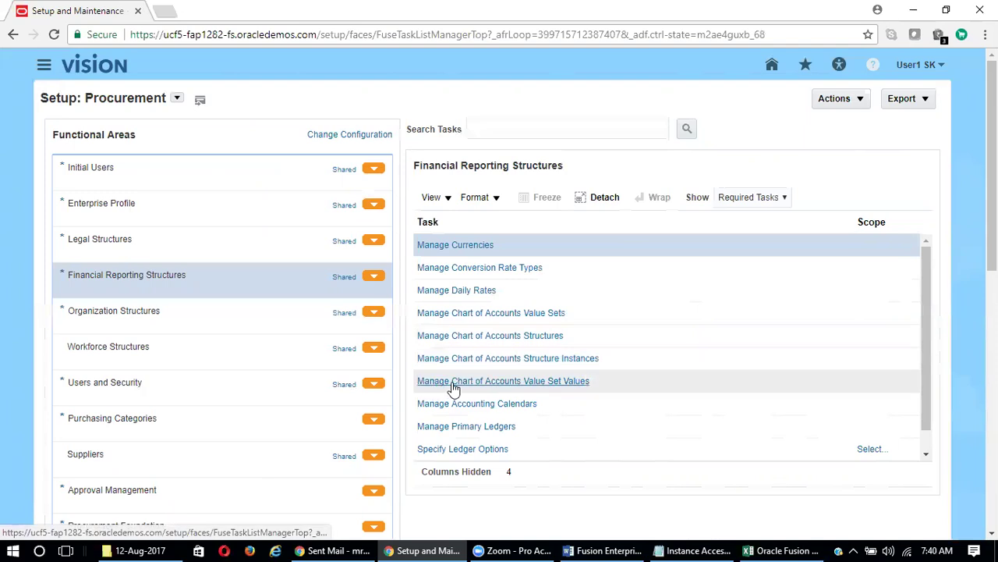
{"action": "left_click", "coordinate": [569, 382]}
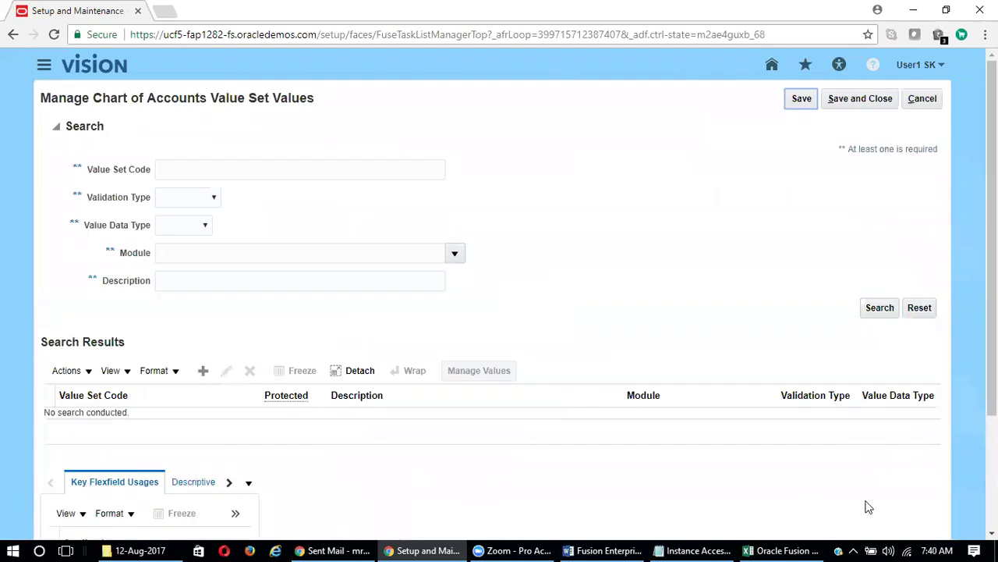
Step: Switch to the training workbook in Excel, maximize it and enter "CompanyValue Set" in cell E15 of the Fusion Enterprise Structure sheet
{"action": "left_click", "coordinate": [784, 546]}
{"action": "scroll", "coordinate": [372, 367], "scroll_direction": "down", "scroll_amount": 1}
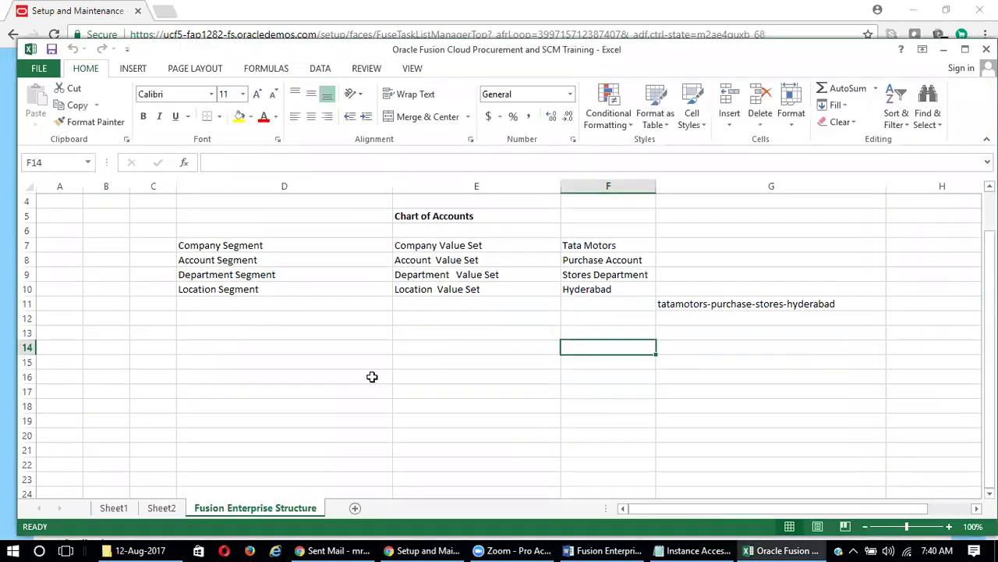
{"action": "left_click", "coordinate": [964, 49]}
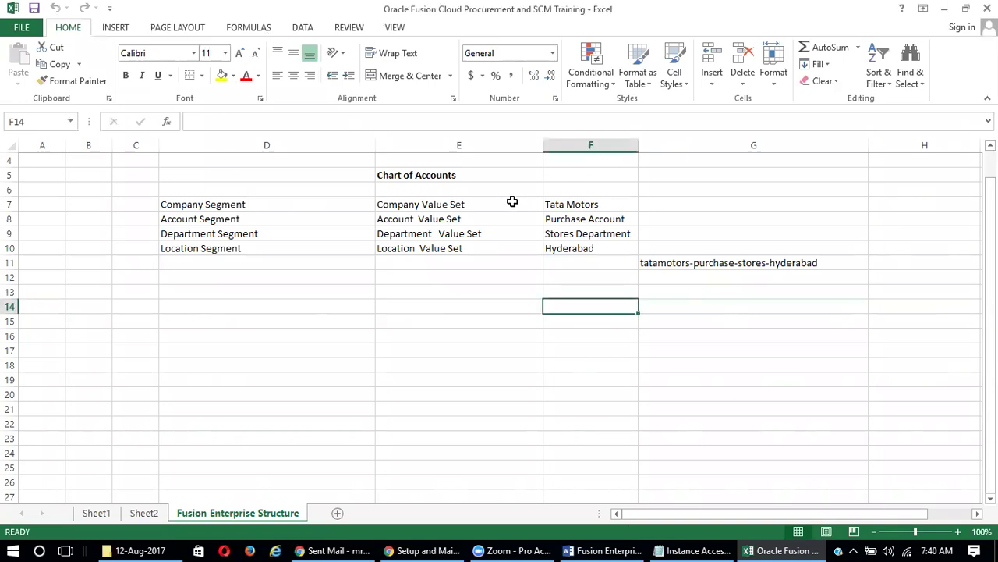
{"action": "left_click", "coordinate": [401, 320]}
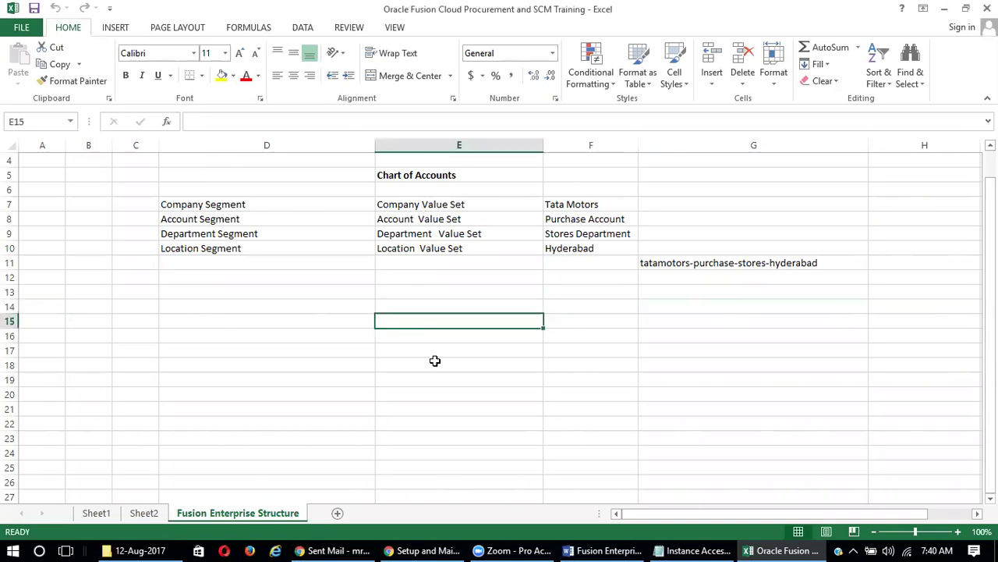
{"action": "type", "text": "Com"}
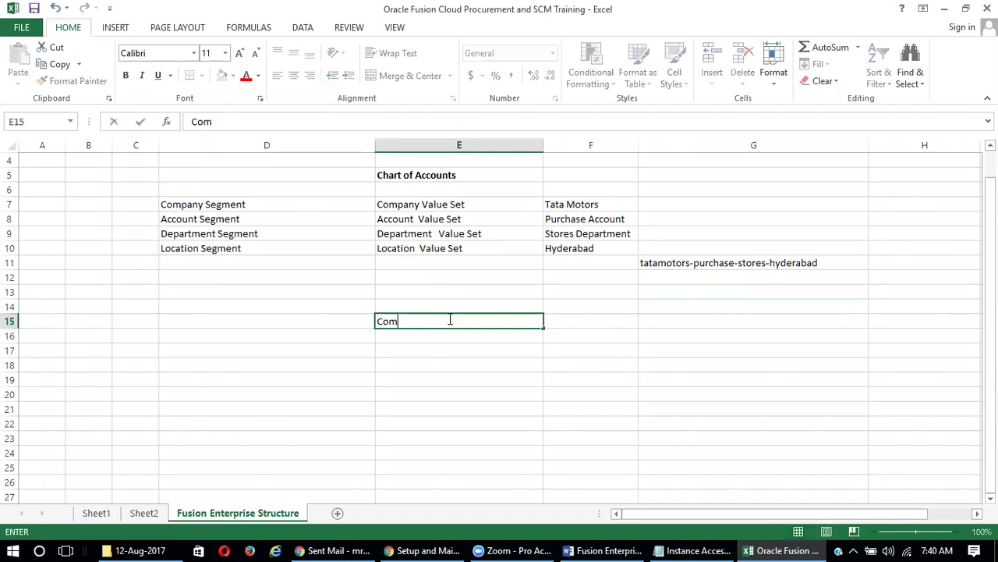
{"action": "type", "text": "panyValue Set"}
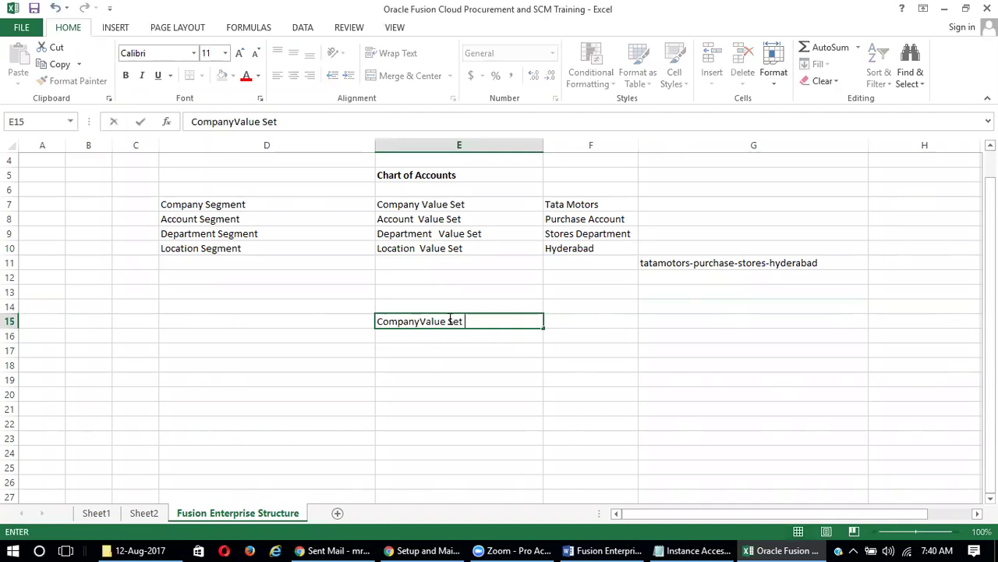
{"action": "left_click", "coordinate": [557, 320]}
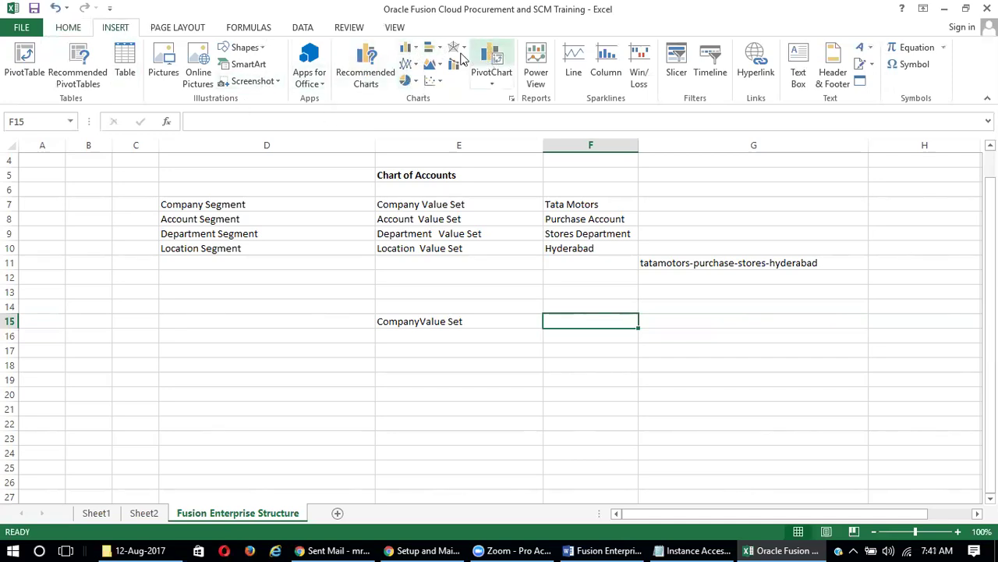
{"action": "left_click", "coordinate": [417, 84]}
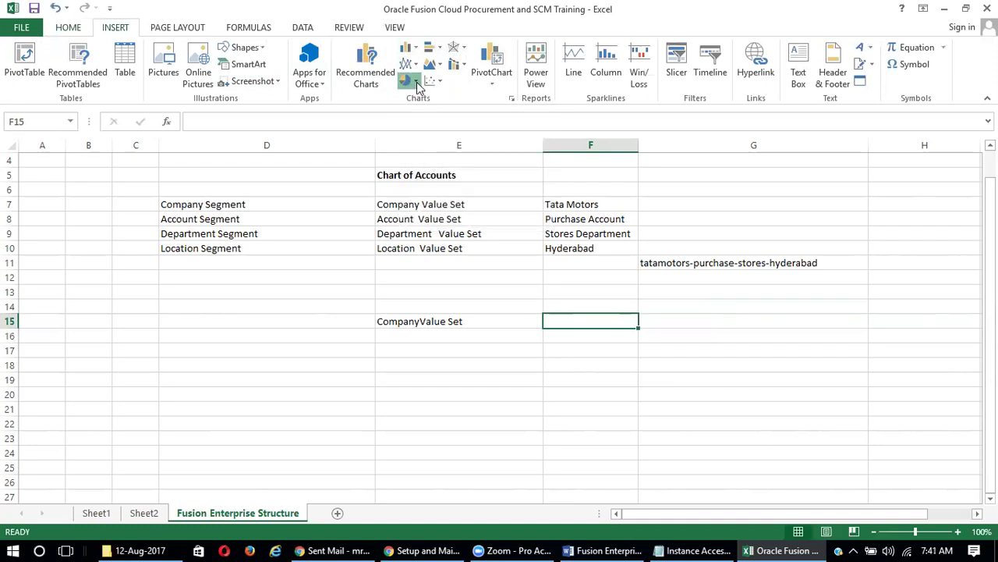
{"action": "left_click", "coordinate": [416, 50]}
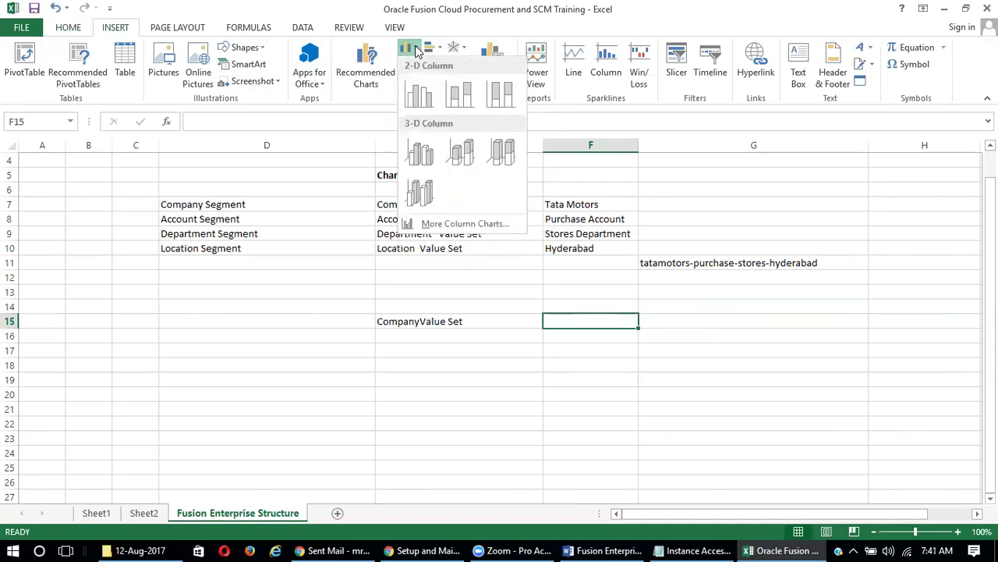
{"action": "left_click", "coordinate": [355, 101]}
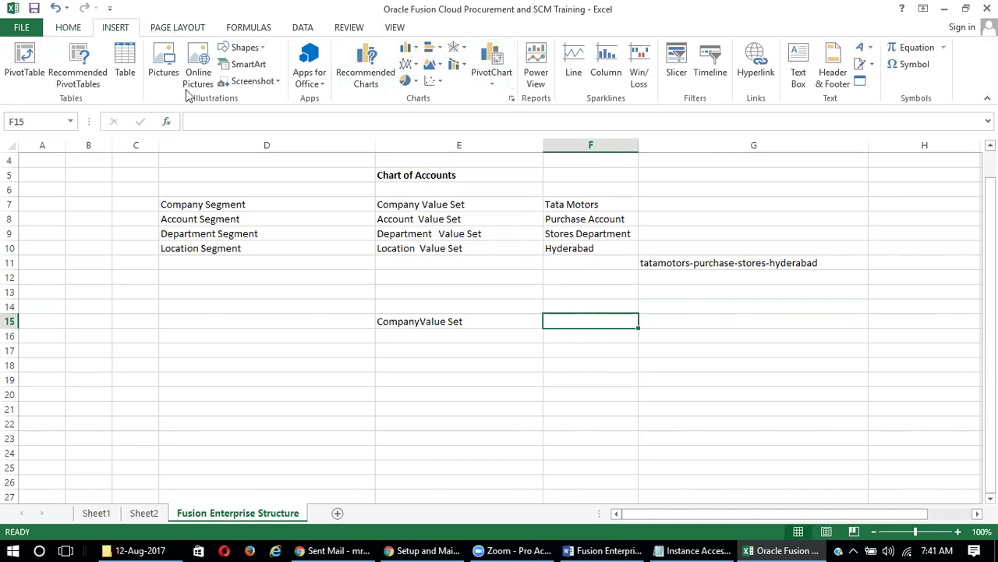
Step: Create a table from cell E15, leaving the option for existing headers off
{"action": "left_click", "coordinate": [123, 69]}
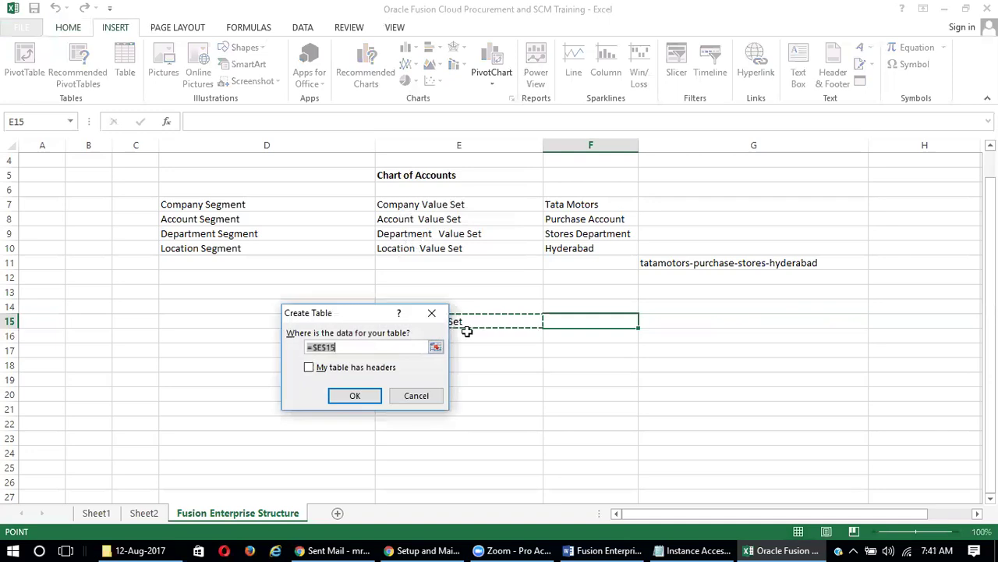
{"action": "left_click", "coordinate": [355, 395]}
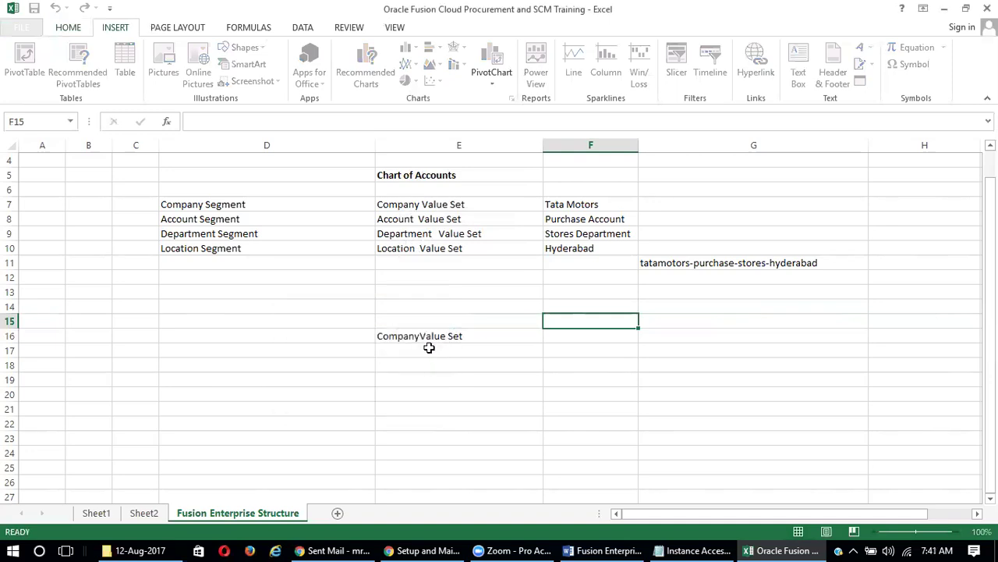
Step: Undo the single-column table created from the company value set cell
{"action": "left_click", "coordinate": [557, 323]}
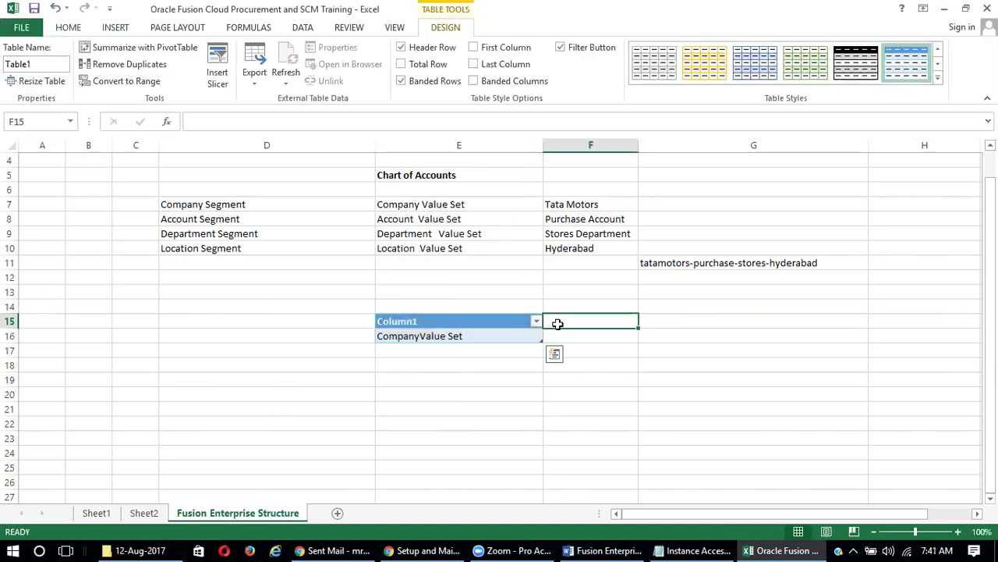
{"action": "left_click", "coordinate": [469, 324]}
{"action": "key", "text": "shift+Right"}
{"action": "key", "text": "shift+Right"}
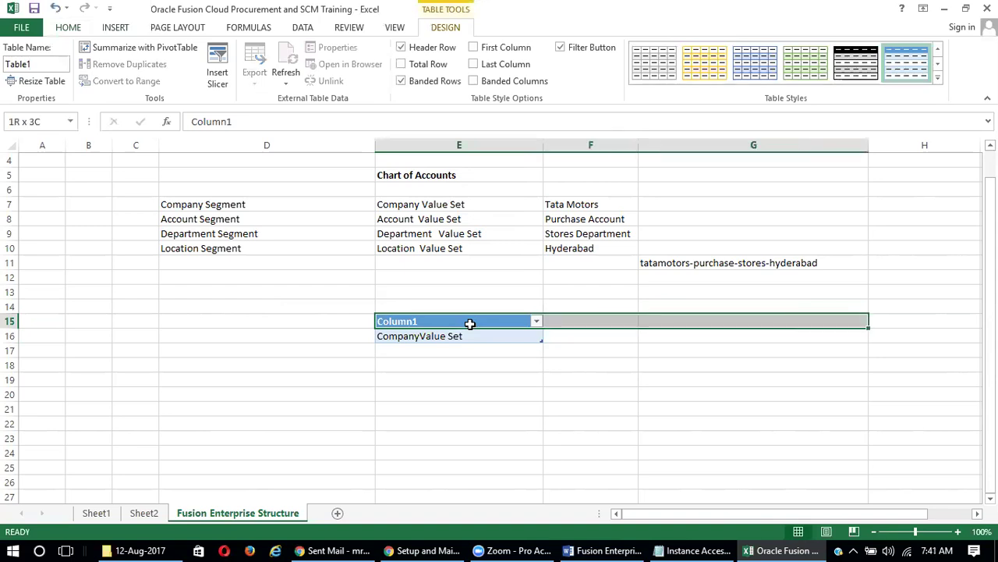
{"action": "key", "text": "shift+Right"}
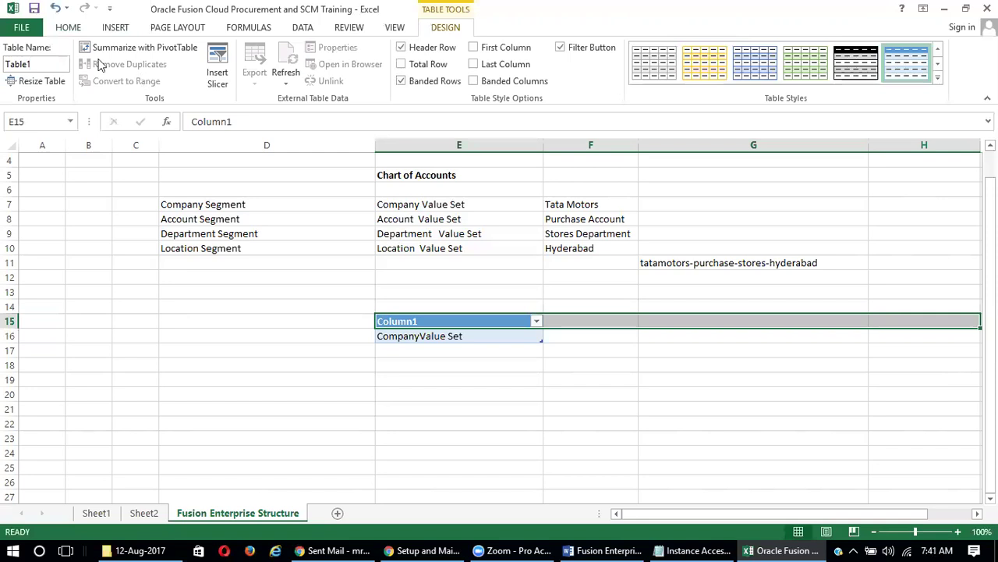
{"action": "left_click", "coordinate": [114, 28]}
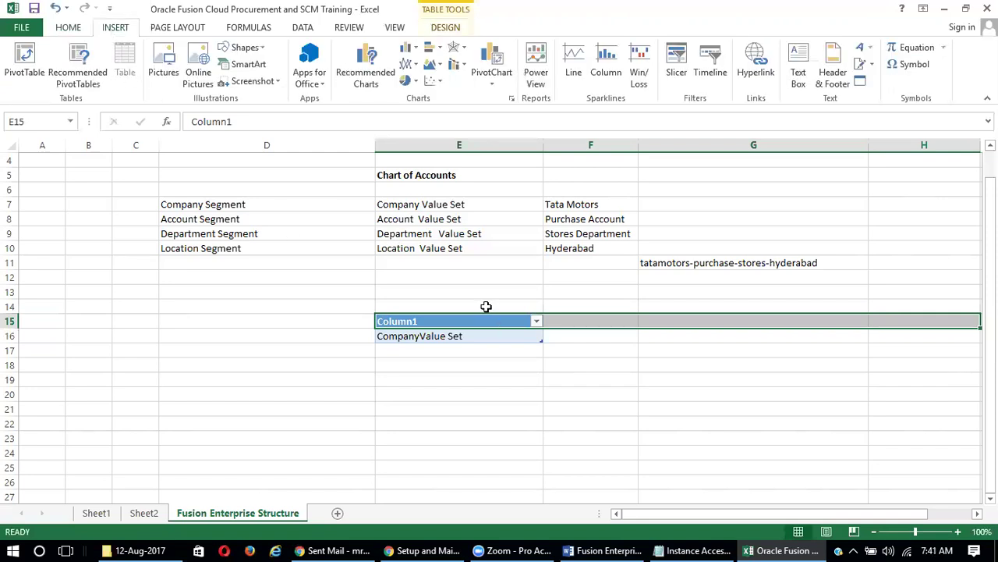
{"action": "key", "text": "ctrl+z"}
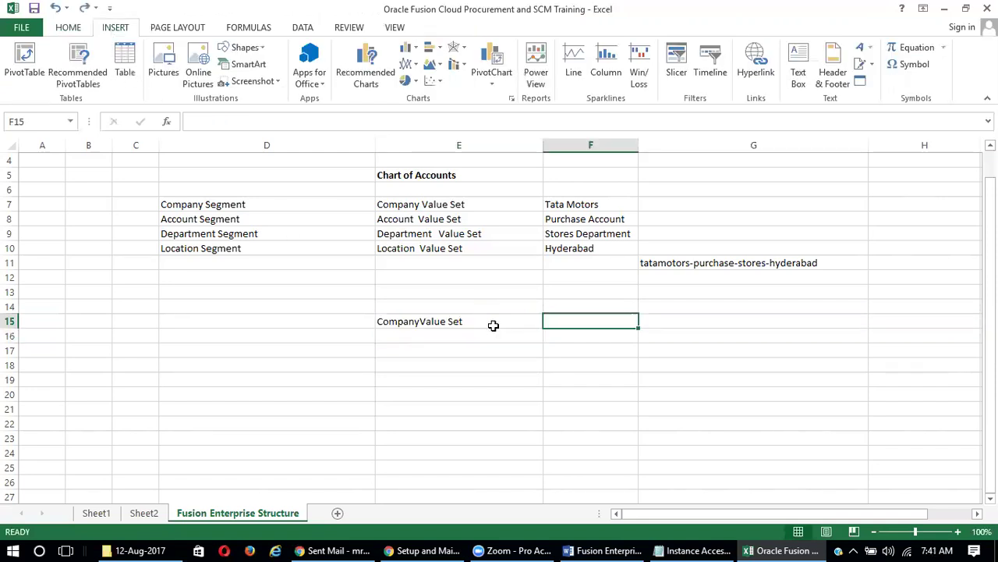
Step: Create a four-column table from D15:G15 without treating the row as headers, and extend it down to row 22
{"action": "key", "text": "Left"}
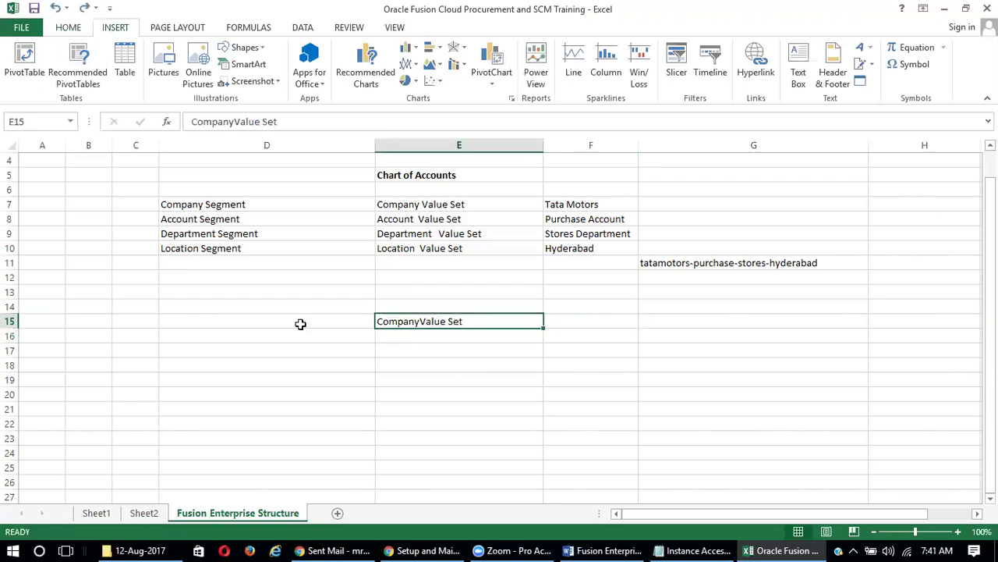
{"action": "key", "text": "Left"}
{"action": "key", "text": "shift+Right"}
{"action": "key", "text": "shift+Right"}
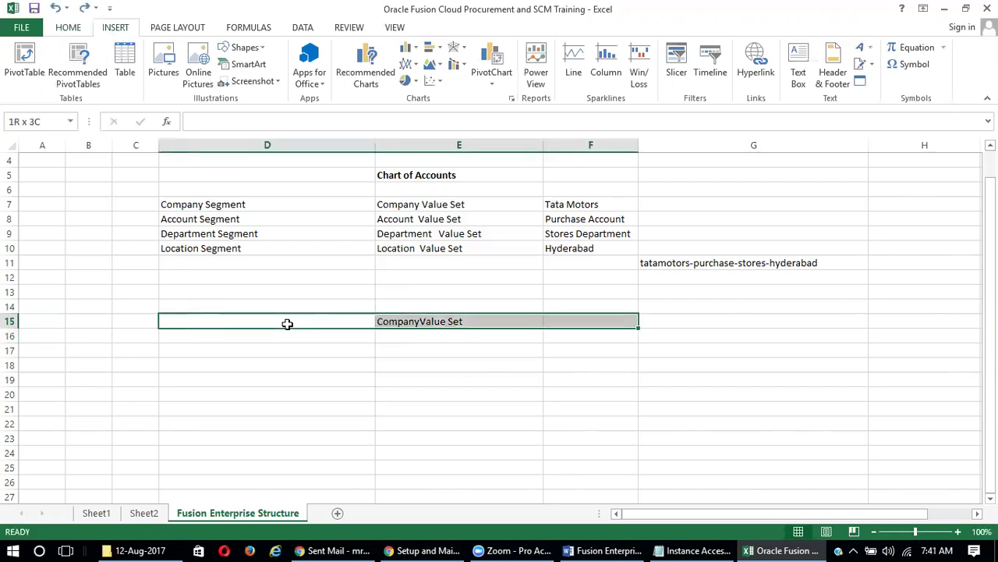
{"action": "key", "text": "shift+Right"}
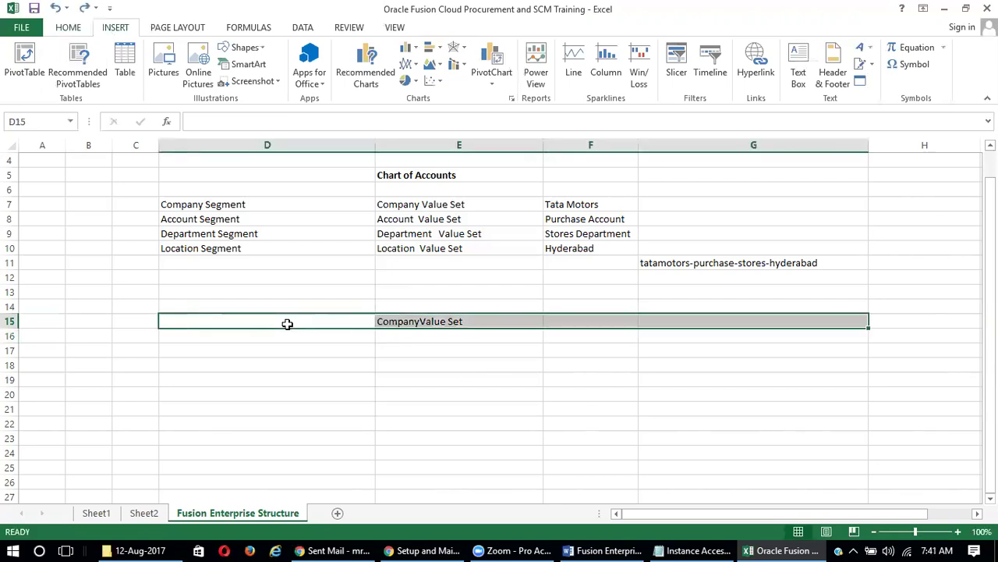
{"action": "left_click", "coordinate": [126, 69]}
{"action": "left_click", "coordinate": [355, 395]}
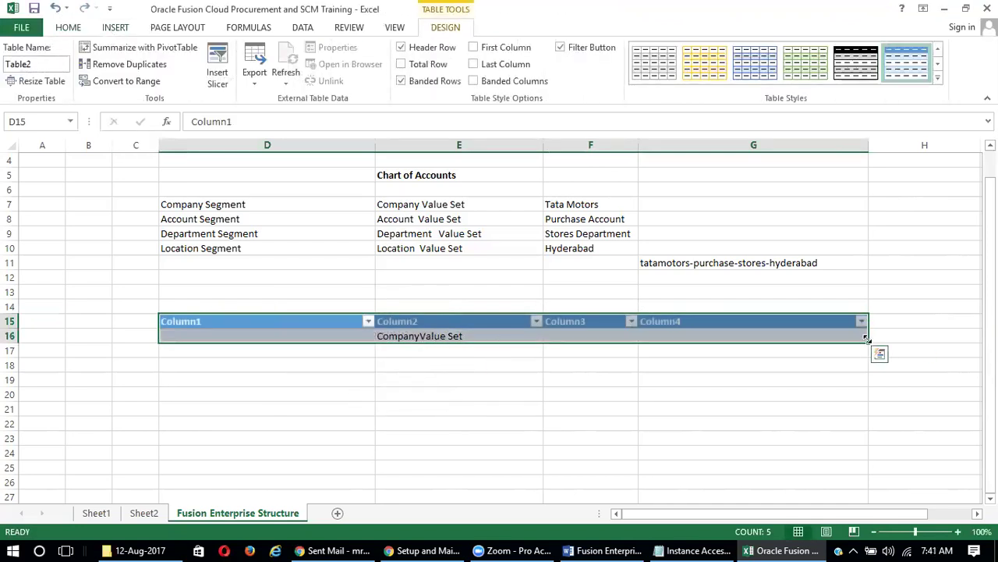
{"action": "left_click_drag", "start_coordinate": [865, 341], "coordinate": [866, 430]}
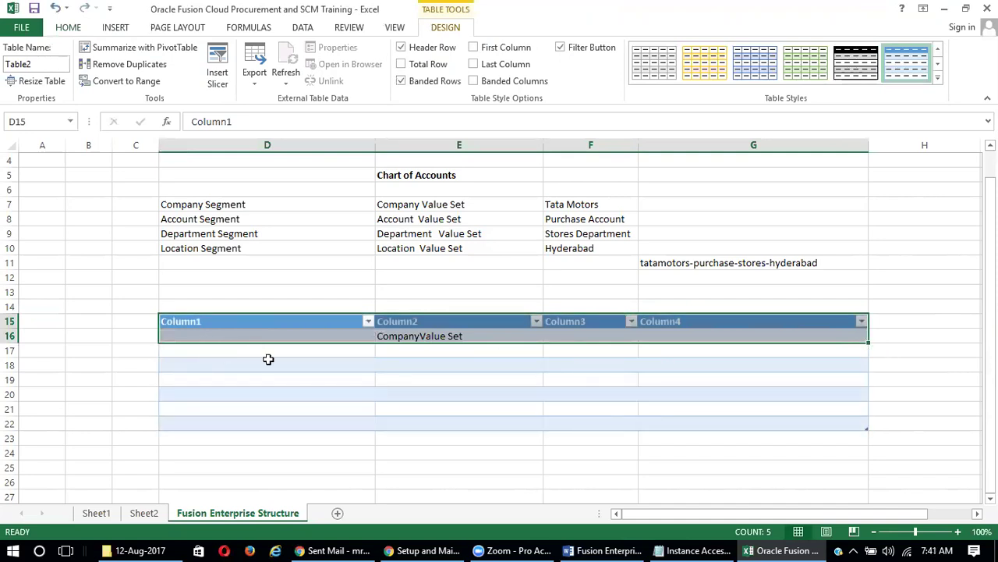
Step: Apply outline and inside borders to the whole table, D15:G22
{"action": "left_click", "coordinate": [217, 350]}
{"action": "left_click", "coordinate": [166, 321]}
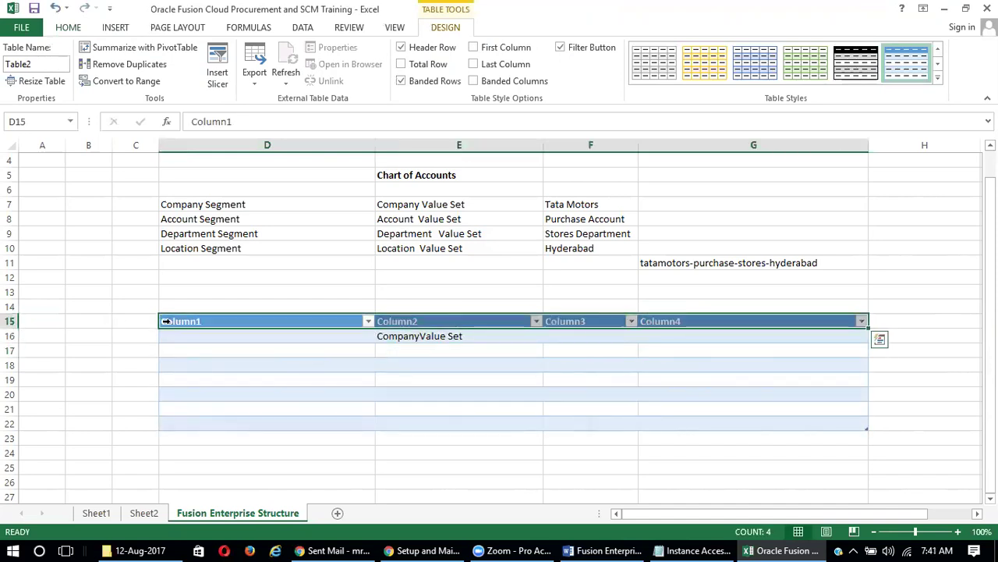
{"action": "key", "text": "shift+Down"}
{"action": "key", "text": "shift+Down"}
{"action": "key", "text": "shift+Down"}
{"action": "key", "text": "shift+Down"}
{"action": "key", "text": "shift+Down"}
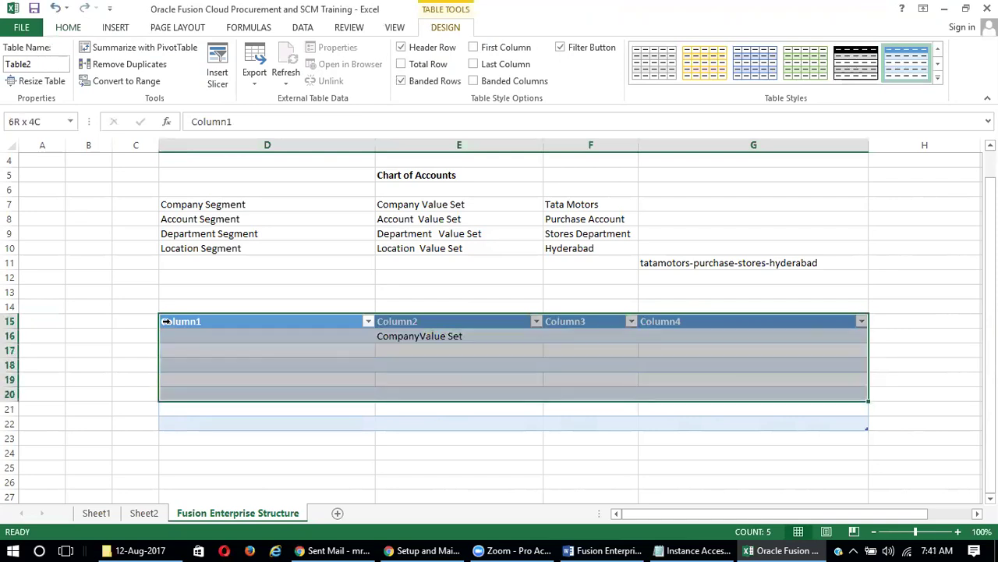
{"action": "key", "text": "shift+Down"}
{"action": "key", "text": "shift+Down"}
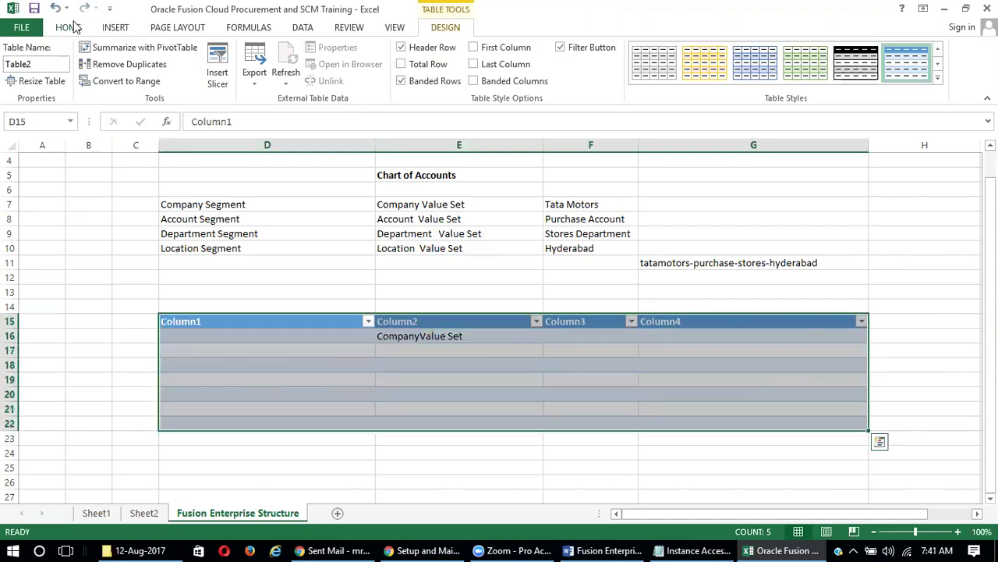
{"action": "right_click", "coordinate": [332, 401]}
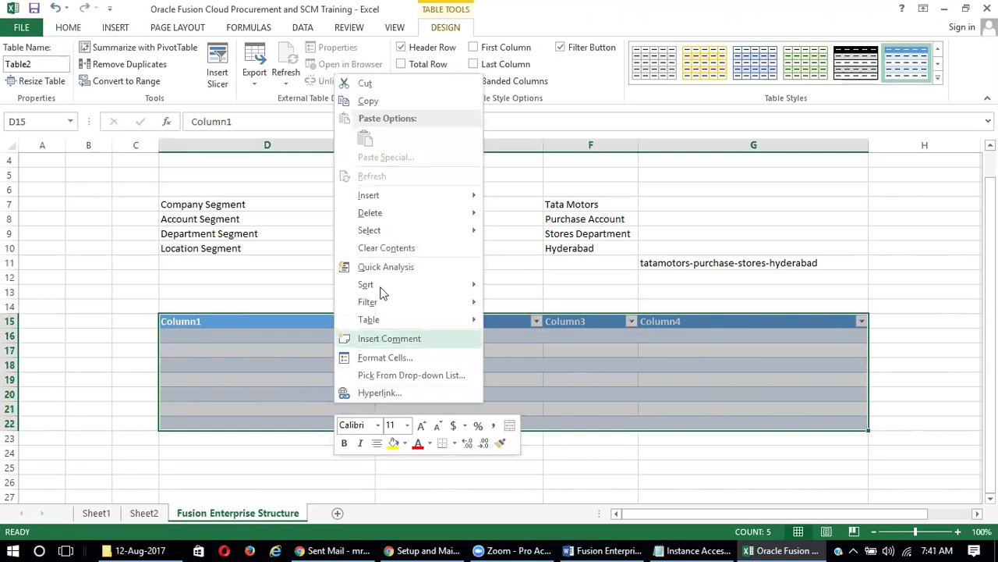
{"action": "left_click", "coordinate": [385, 357]}
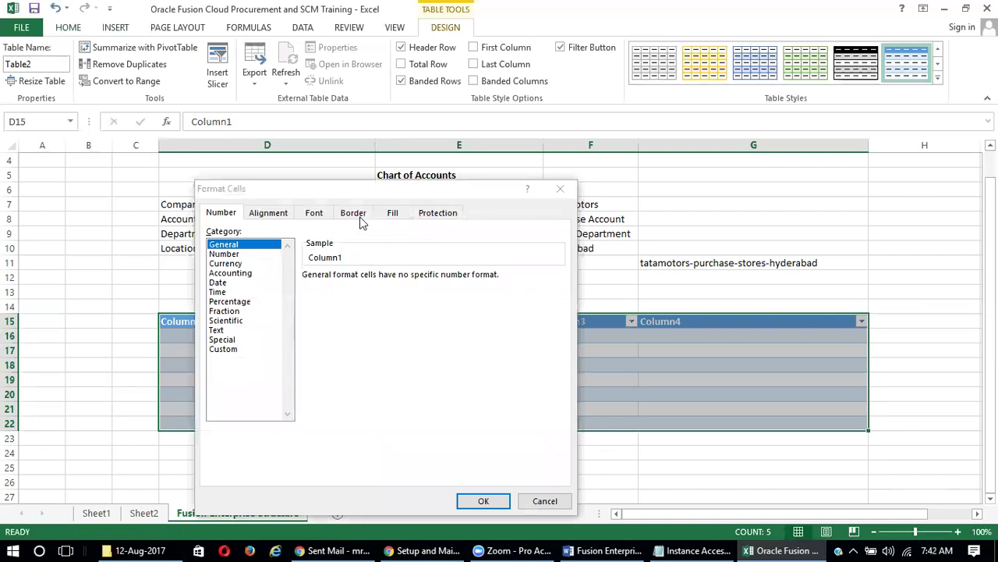
{"action": "left_click", "coordinate": [355, 214]}
{"action": "left_click", "coordinate": [398, 254]}
{"action": "left_click", "coordinate": [437, 253]}
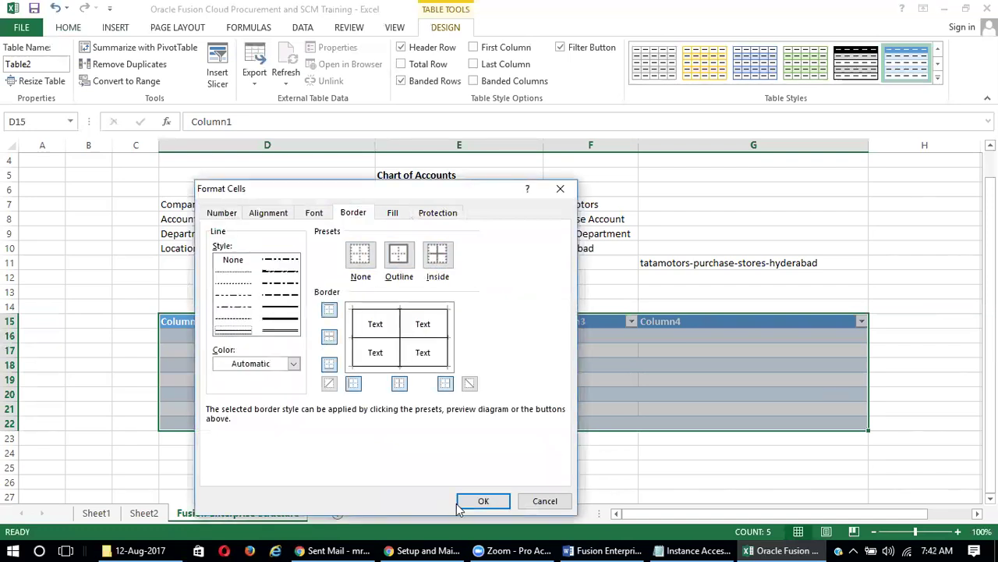
{"action": "left_click", "coordinate": [483, 501]}
{"action": "left_click", "coordinate": [338, 382]}
Step: Name the first two table columns "Company Value Set" and "Account Value Set"
{"action": "left_click", "coordinate": [220, 324]}
{"action": "type", "text": "Company Value Set"}
{"action": "key", "text": "Tab"}
{"action": "type", "text": "Account Value Set"}
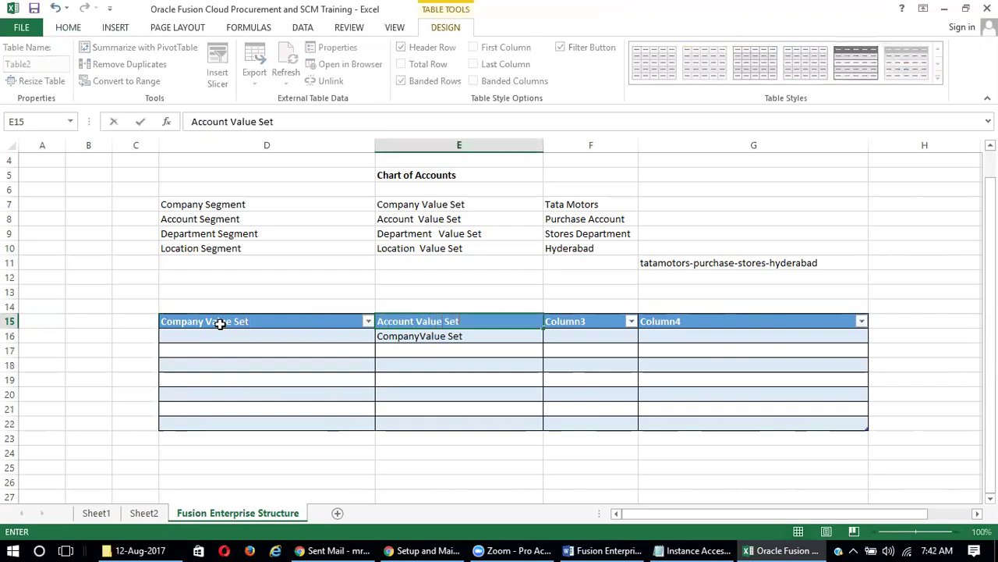
{"action": "key", "text": "Tab"}
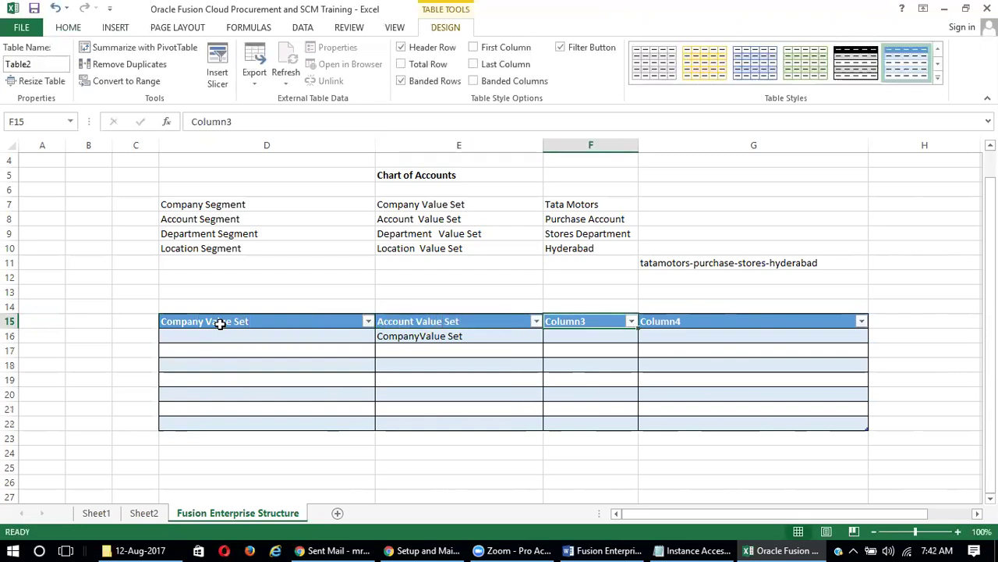
Step: Name the third table column "Department Value Set" and widen column F to fit the header
{"action": "type", "text": "De[partment"}
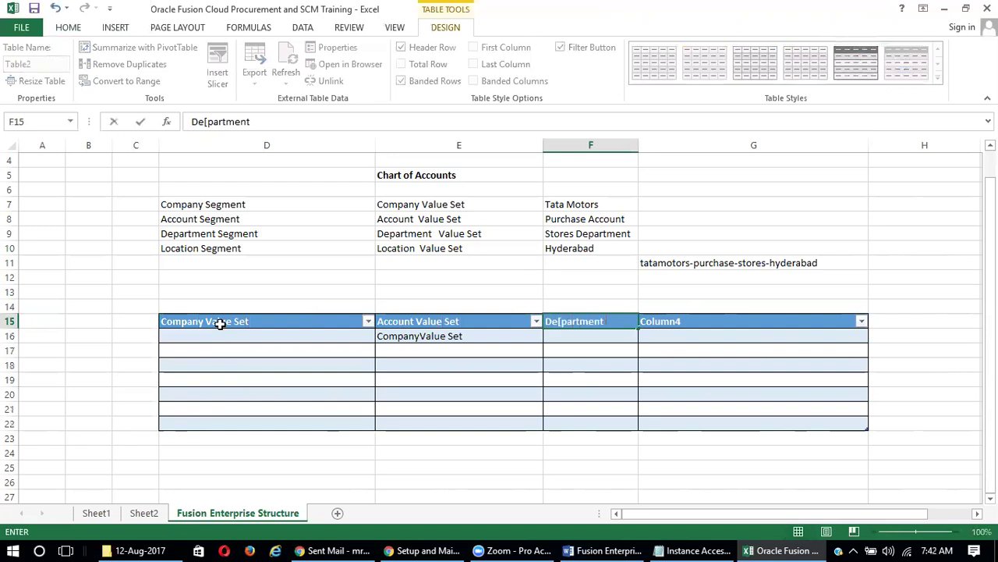
{"action": "key", "text": "BackSpace"}
{"action": "key", "text": "BackSpace"}
{"action": "key", "text": "BackSpace"}
{"action": "key", "text": "BackSpace"}
{"action": "key", "text": "BackSpace"}
{"action": "key", "text": "BackSpace"}
{"action": "key", "text": "BackSpace"}
{"action": "key", "text": "BackSpace"}
{"action": "key", "text": "BackSpace"}
{"action": "key", "text": "BackSpace"}
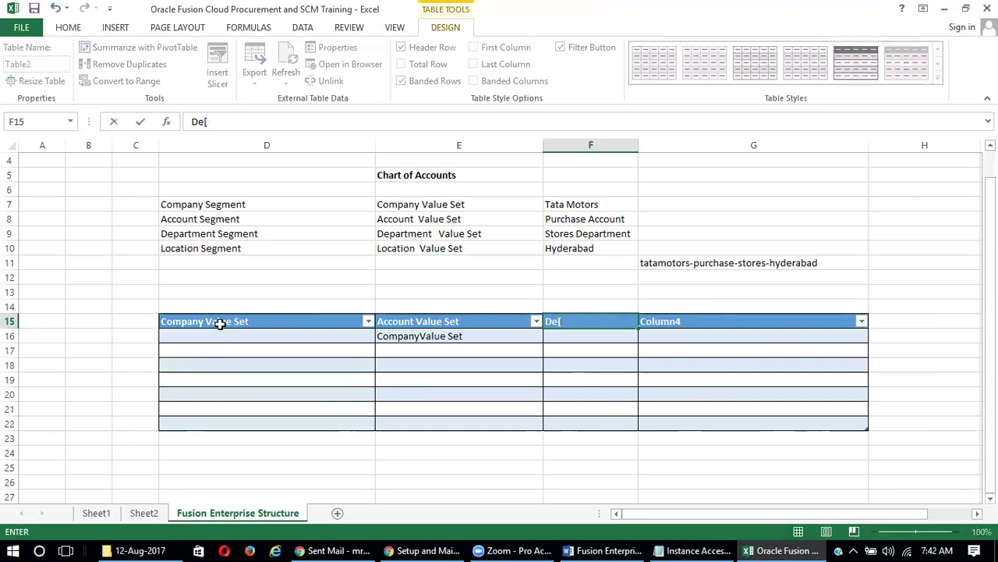
{"action": "type", "text": "epartment Value"}
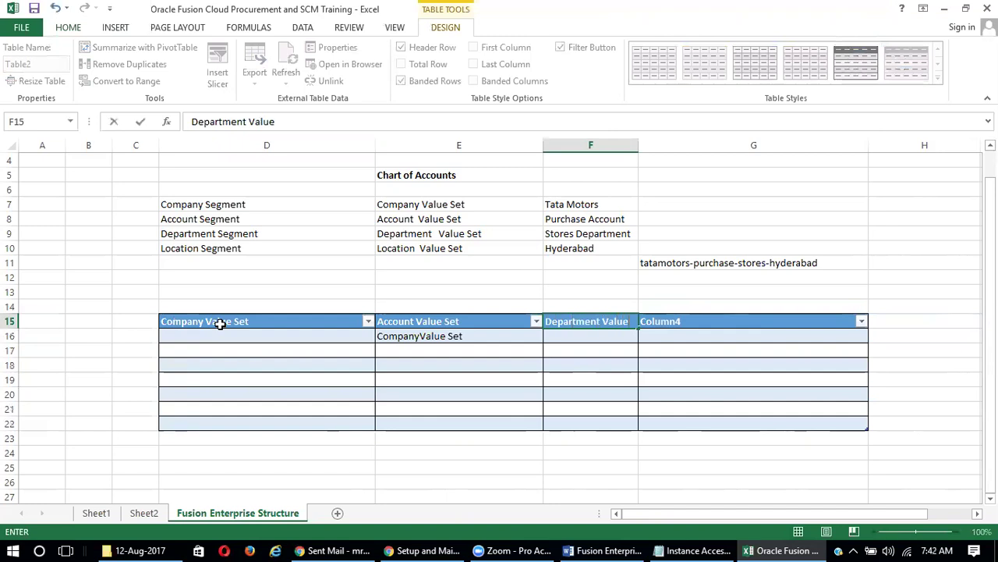
{"action": "type", "text": " Set"}
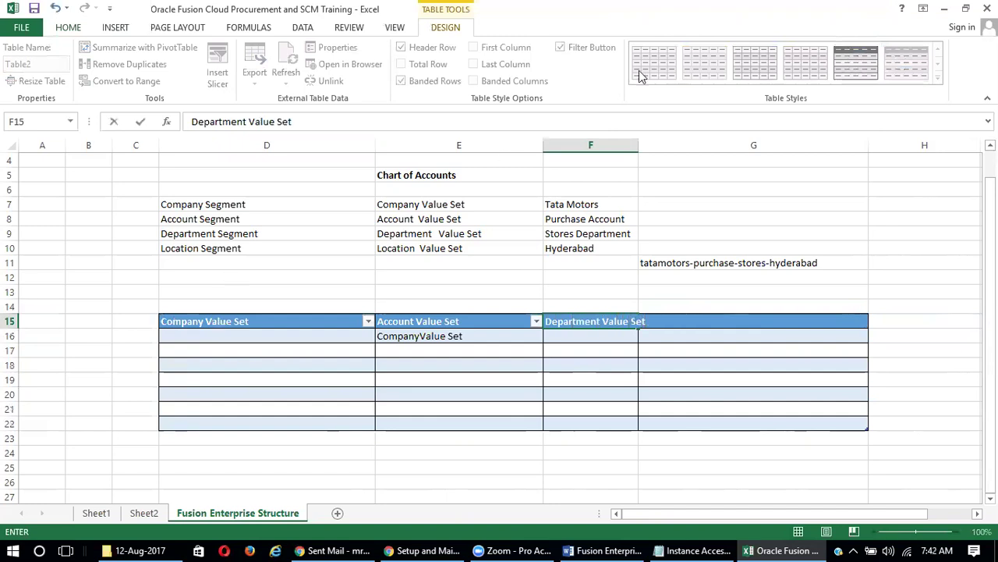
{"action": "left_click", "coordinate": [633, 145]}
{"action": "left_click_drag", "start_coordinate": [635, 145], "coordinate": [667, 147]}
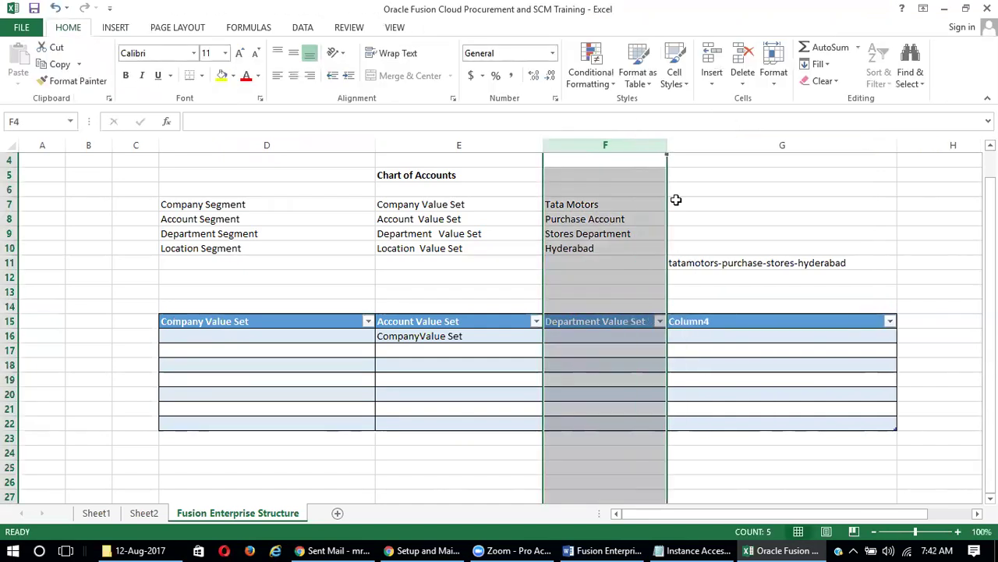
Step: Name the fourth table column "Location Value Set" and clear the leftover text in cell E16
{"action": "left_click", "coordinate": [697, 321]}
{"action": "type", "text": "Locar"}
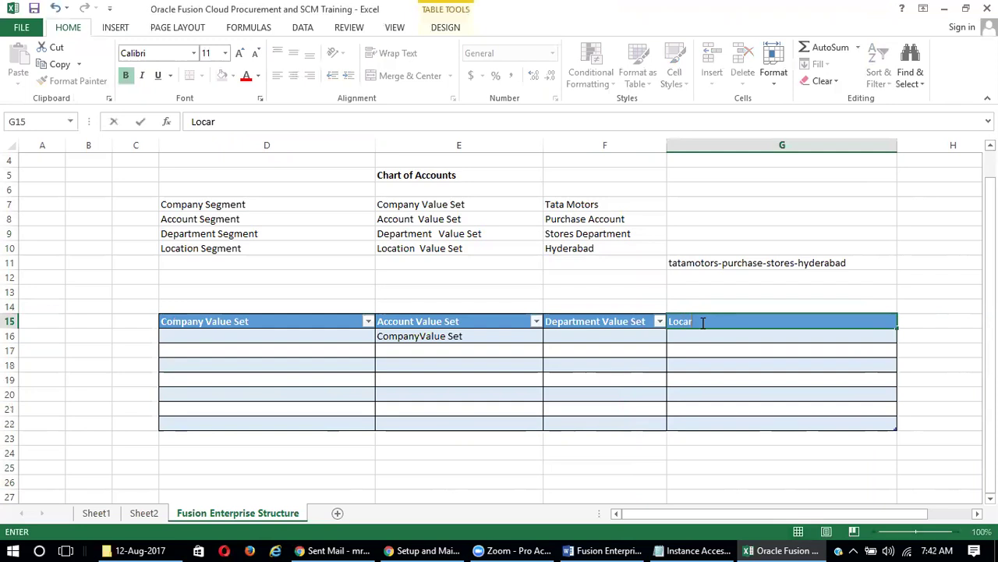
{"action": "key", "text": "BackSpace"}
{"action": "type", "text": "tion Value Se"}
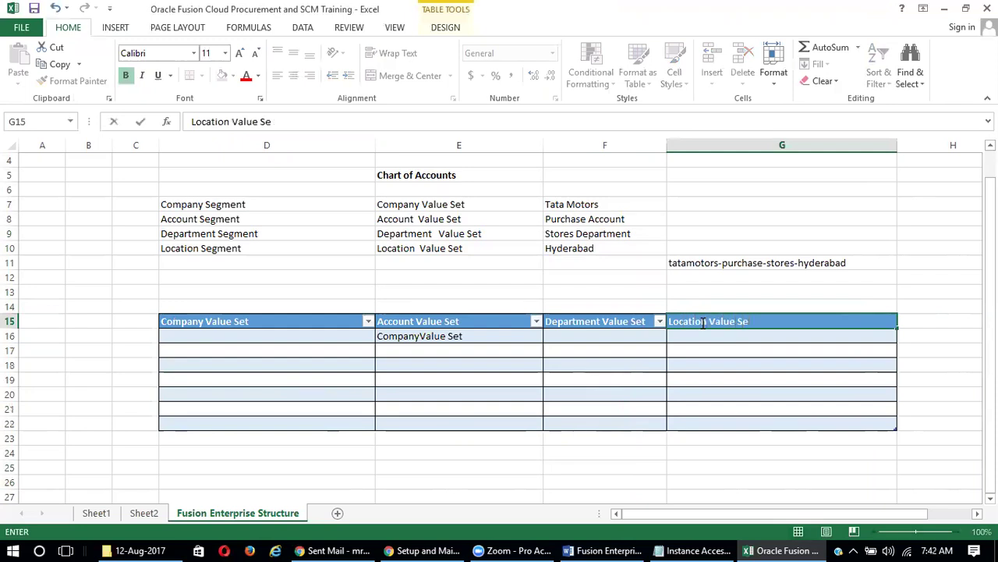
{"action": "type", "text": "t"}
{"action": "left_click", "coordinate": [429, 338]}
{"action": "key", "text": "Delete"}
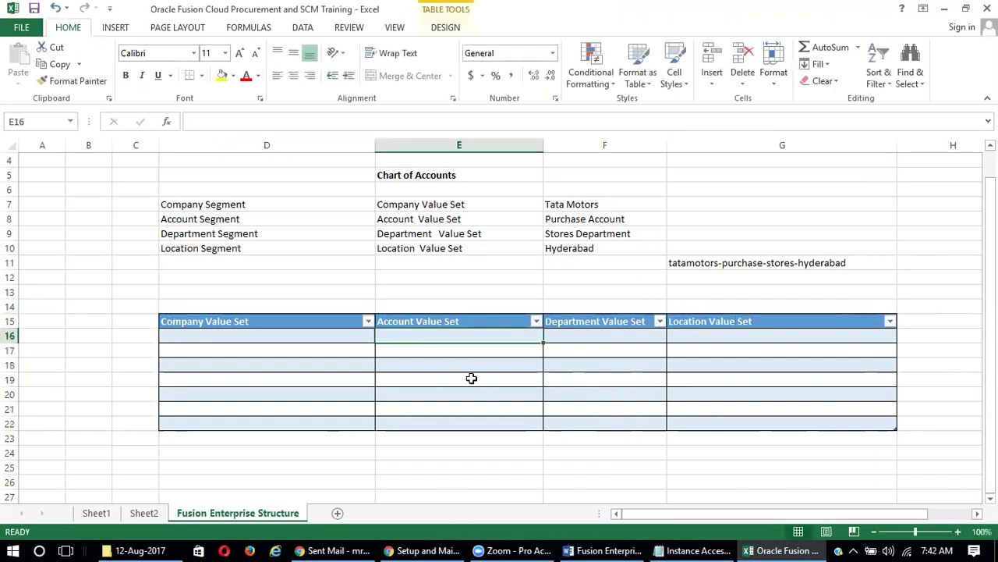
Step: Enter "Tata Motors" in cell D16 as the first company value
{"action": "left_click", "coordinate": [243, 338]}
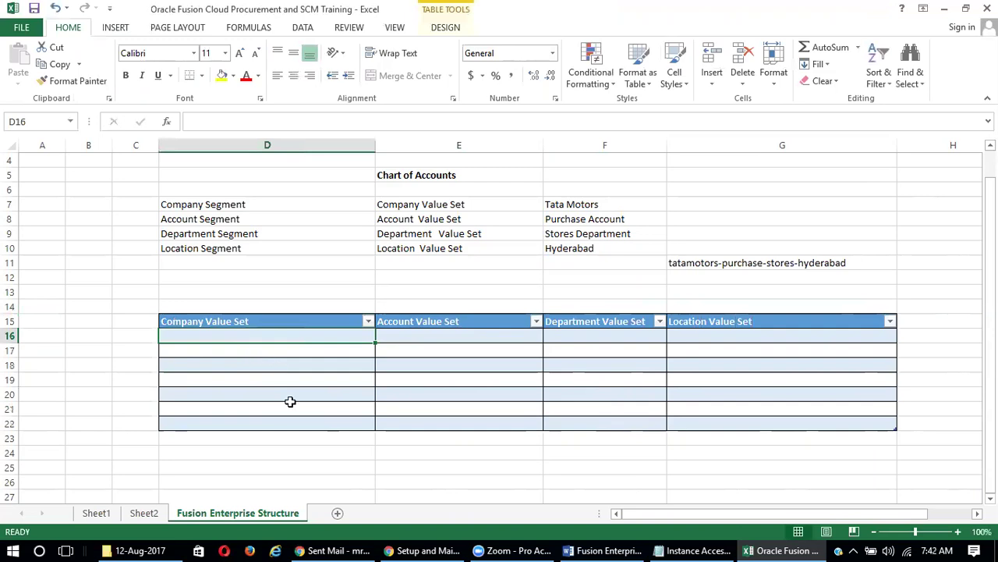
{"action": "type", "text": "T"}
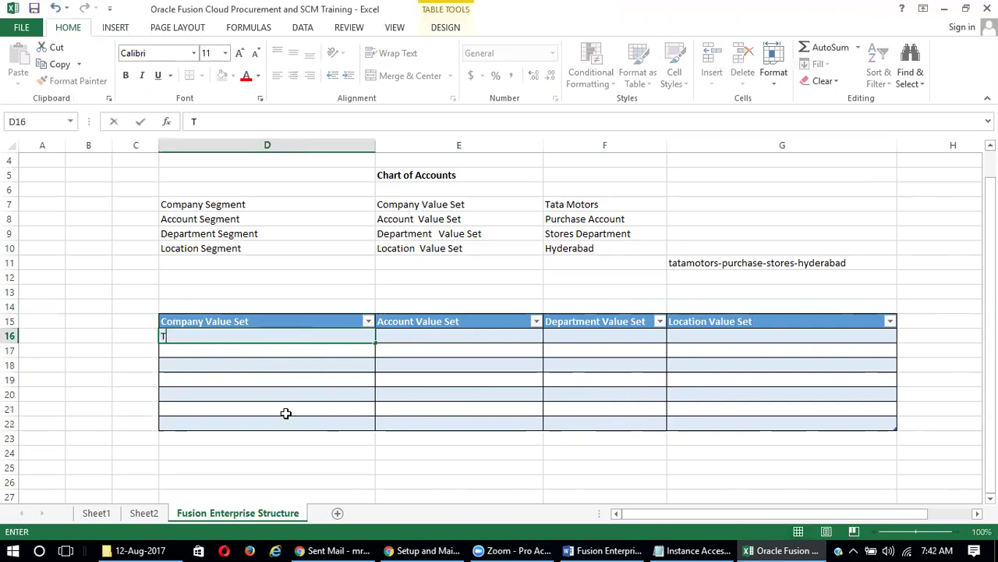
{"action": "type", "text": "ata Mototrs"}
{"action": "key", "text": "BackSpace"}
{"action": "key", "text": "BackSpace"}
{"action": "key", "text": "BackSpace"}
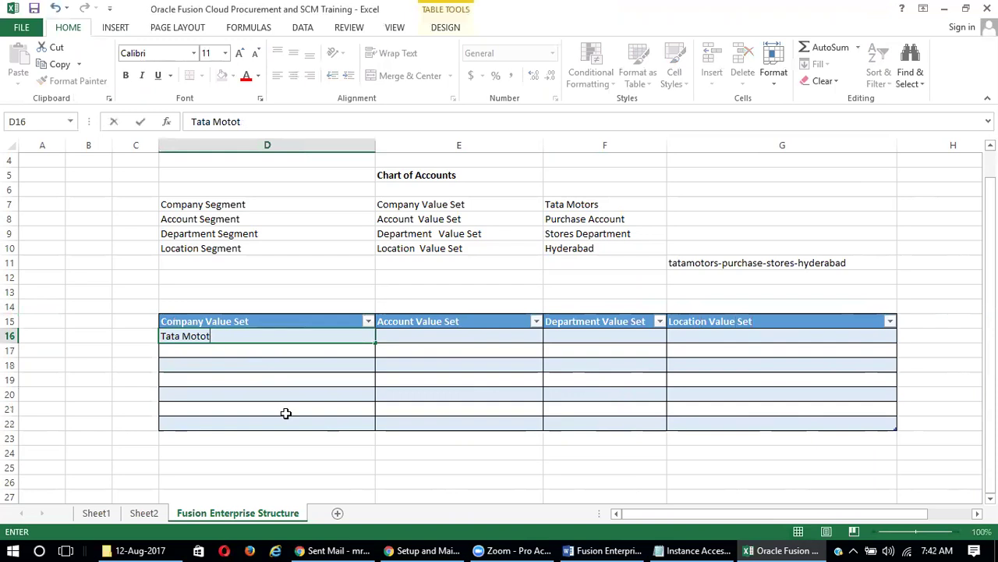
{"action": "type", "text": "rs"}
{"action": "key", "text": "Return"}
Step: Enter "Tata Steel" in cell D17 as the second company value
{"action": "type", "text": "Tata"}
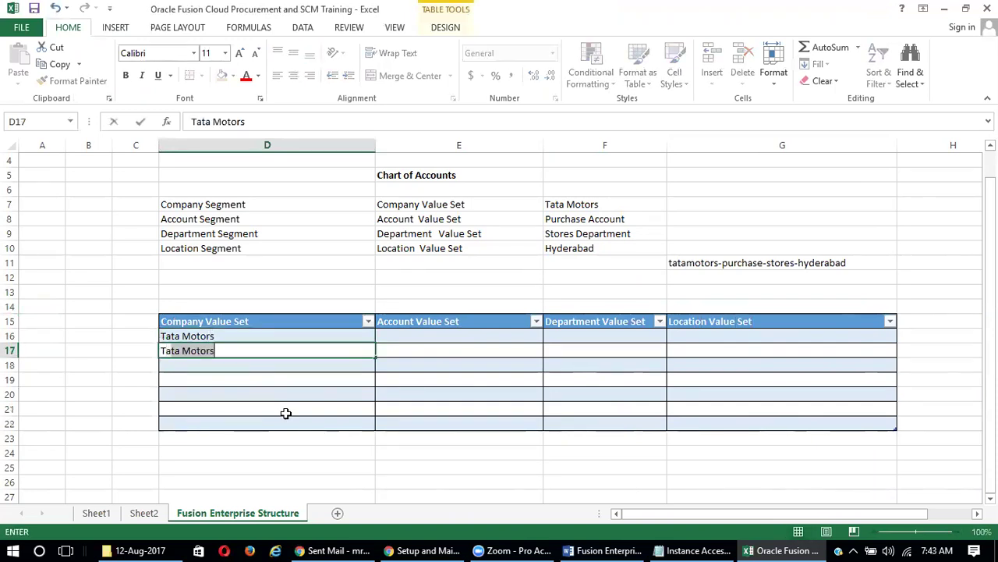
{"action": "key", "text": "BackSpace"}
{"action": "key", "text": "BackSpace"}
{"action": "key", "text": "BackSpace"}
{"action": "type", "text": "a Steel"}
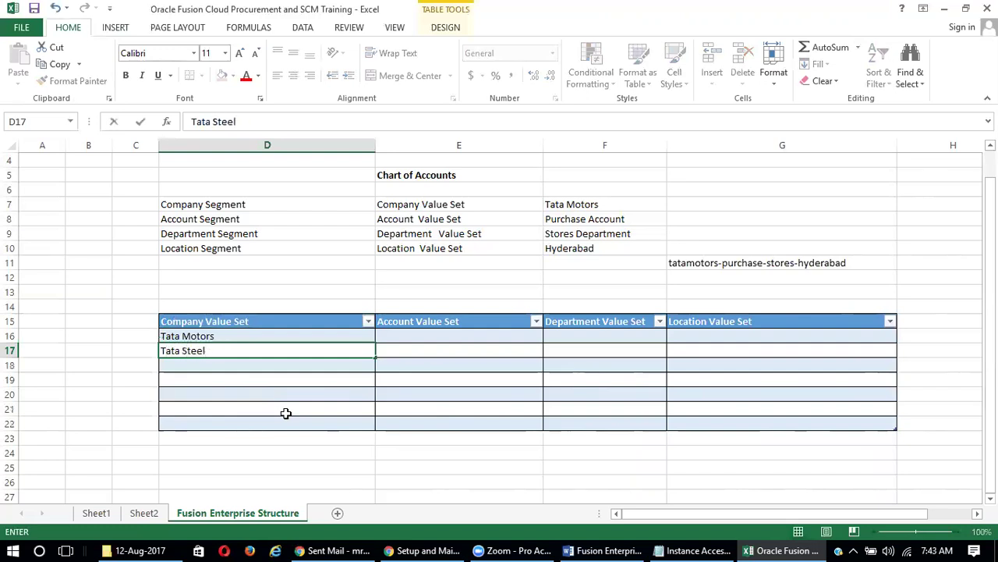
{"action": "key", "text": "Return"}
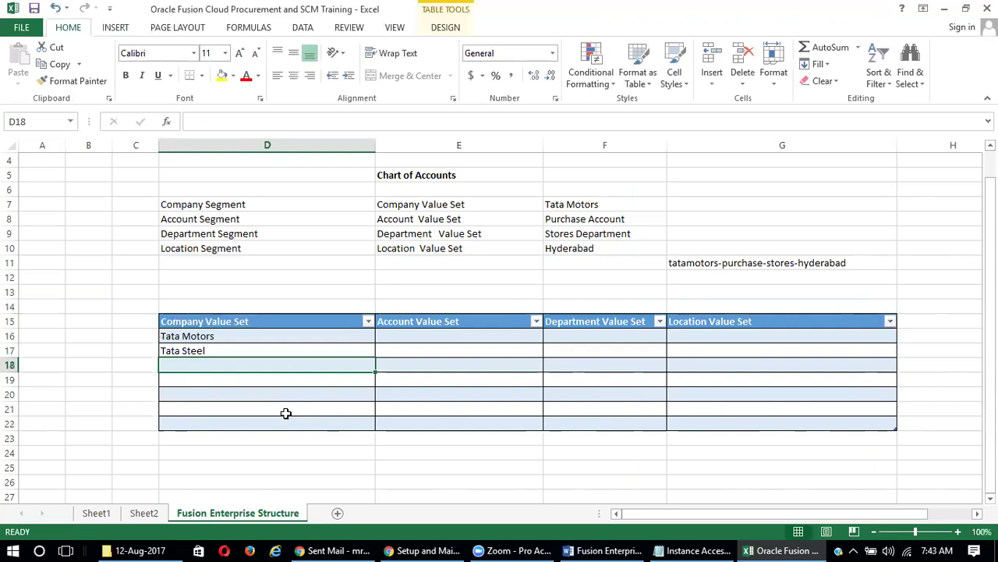
Step: Enter "Tata Powers" in cell D18 as the third company value
{"action": "type", "text": "Taa=ta"}
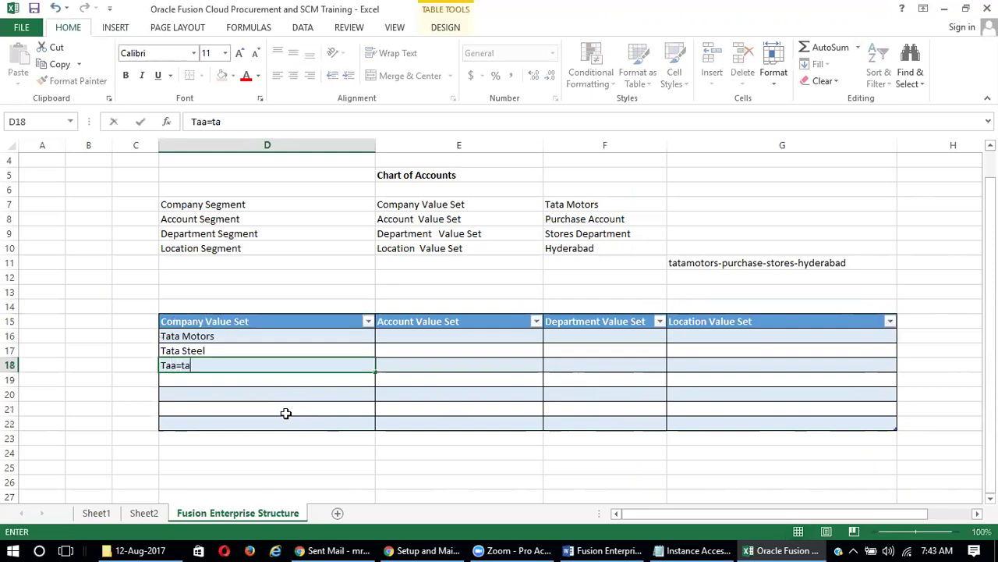
{"action": "type", "text": " Power"}
{"action": "key", "text": "BackSpace"}
{"action": "key", "text": "BackSpace"}
{"action": "key", "text": "BackSpace"}
{"action": "key", "text": "BackSpace"}
{"action": "key", "text": "BackSpace"}
{"action": "key", "text": "BackSpace"}
{"action": "key", "text": "BackSpace"}
{"action": "key", "text": "BackSpace"}
{"action": "key", "text": "BackSpace"}
{"action": "key", "text": "BackSpace"}
{"action": "type", "text": "ta Powers"}
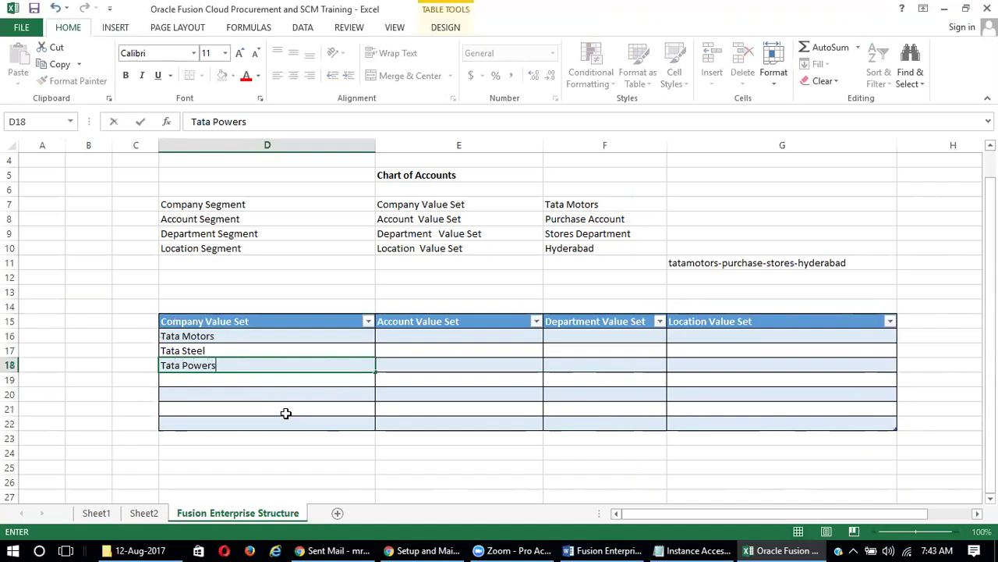
{"action": "left_click", "coordinate": [411, 336]}
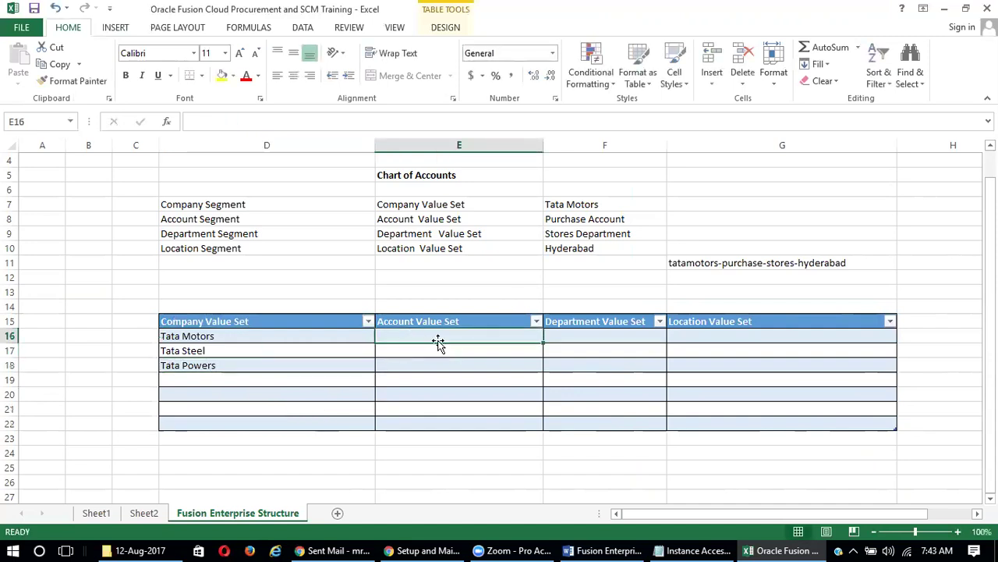
Step: Enter "Purchase Account" in cell E16 as the first account value
{"action": "type", "text": "S"}
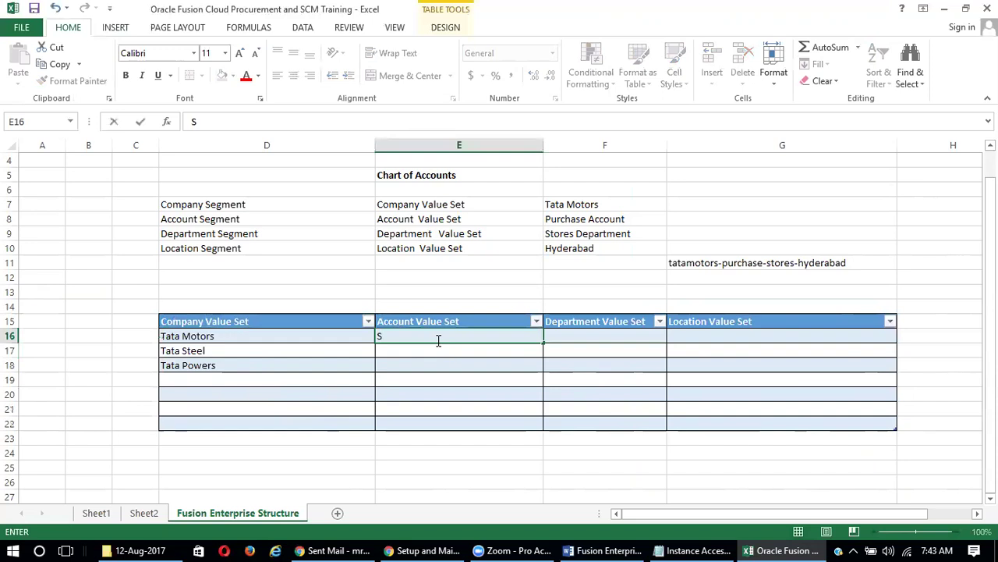
{"action": "type", "text": "=Purchase"}
{"action": "key", "text": "BackSpace"}
{"action": "key", "text": "BackSpace"}
{"action": "key", "text": "BackSpace"}
{"action": "key", "text": "BackSpace"}
{"action": "key", "text": "BackSpace"}
{"action": "key", "text": "BackSpace"}
{"action": "key", "text": "BackSpace"}
{"action": "key", "text": "BackSpace"}
{"action": "key", "text": "BackSpace"}
{"action": "key", "text": "BackSpace"}
{"action": "type", "text": "Purchase Account"}
{"action": "key", "text": "Return"}
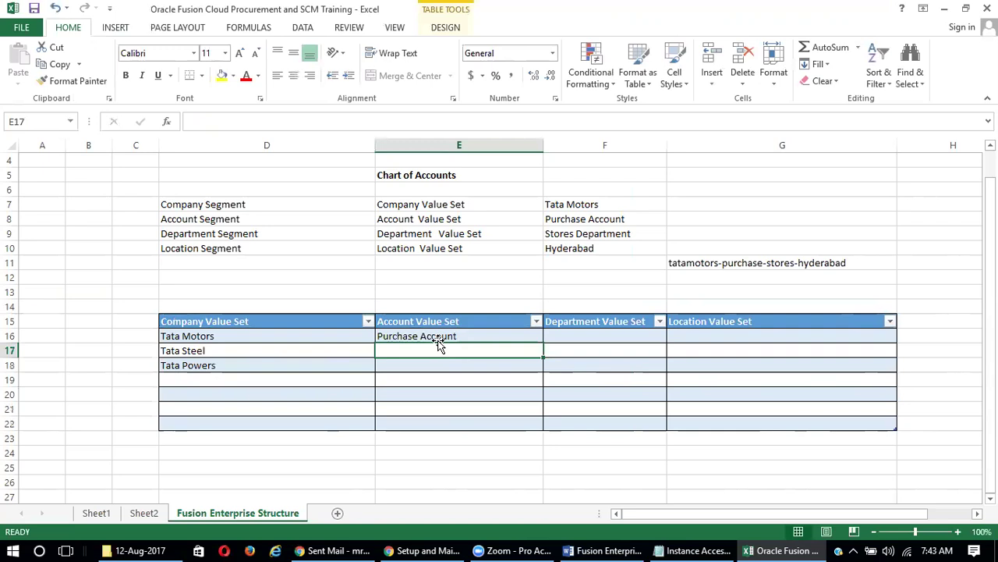
Step: Enter "Sales Account" in cell E17 and "Material Account" in cell E18 as the next account values
{"action": "type", "text": "Sales Account"}
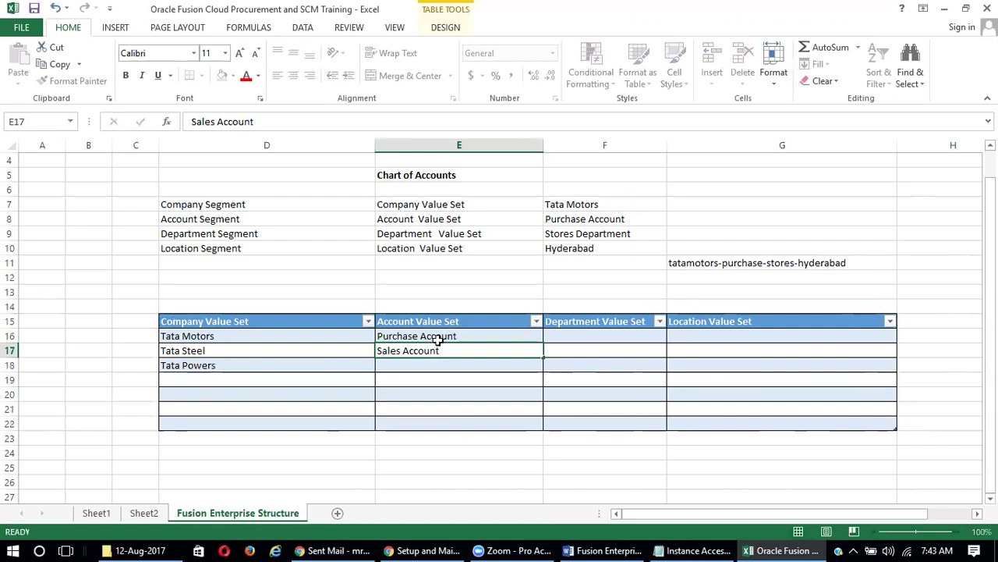
{"action": "key", "text": "Return"}
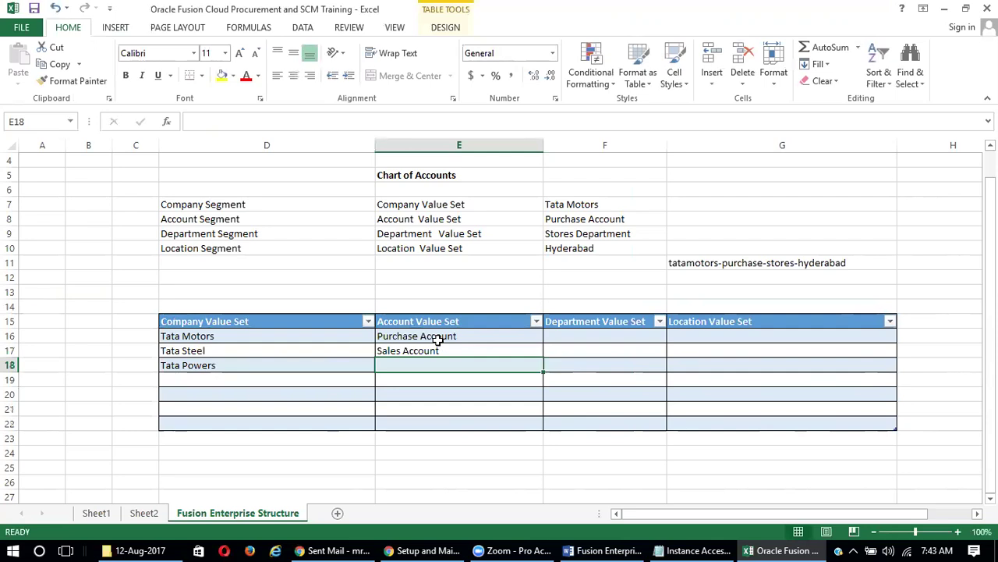
{"action": "type", "text": "Material Account"}
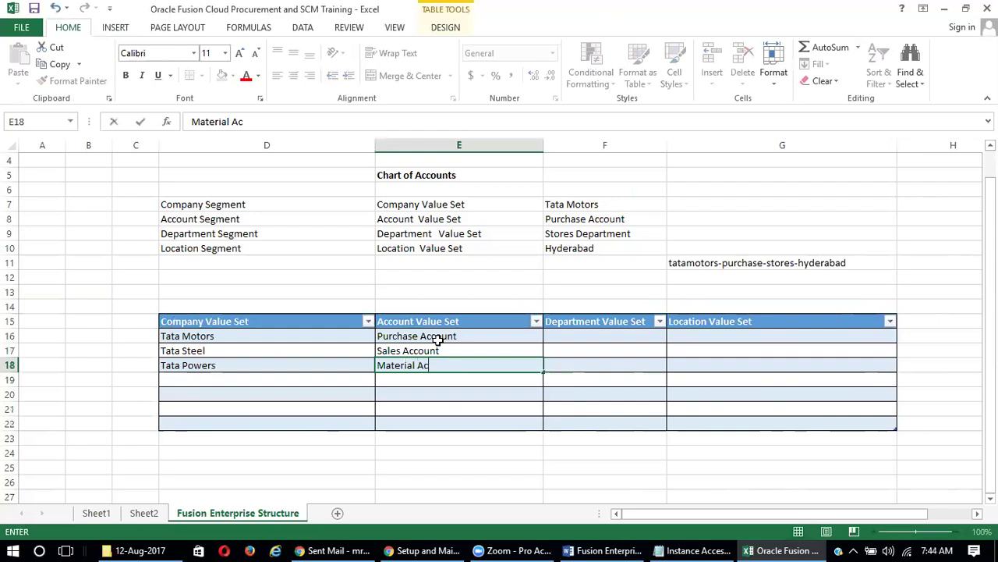
{"action": "key", "text": "Return"}
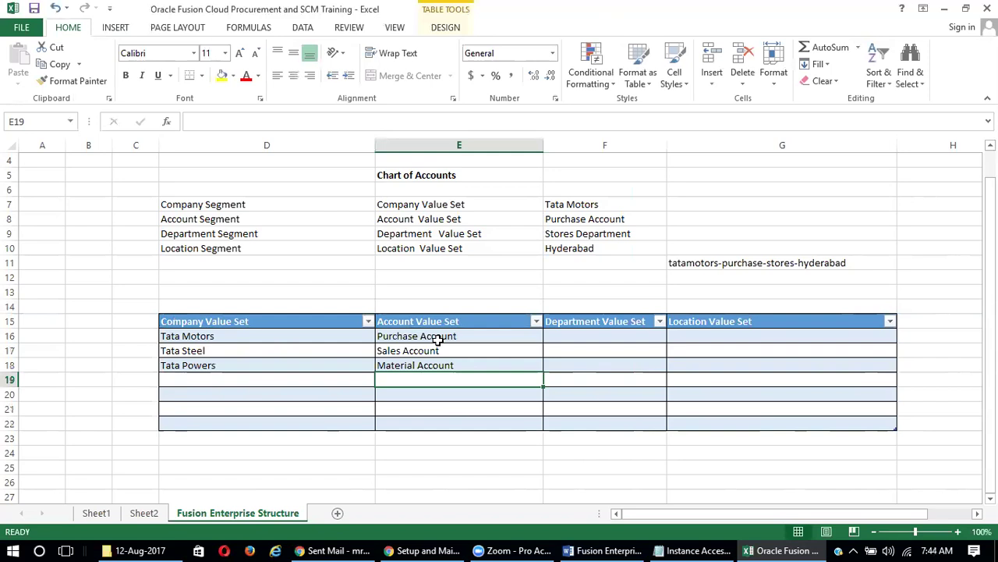
Step: Add "Liability Account" in cell E19 and "Tax Account" in cell E20 of the Account Value Set column
{"action": "type", "text": "Liability"}
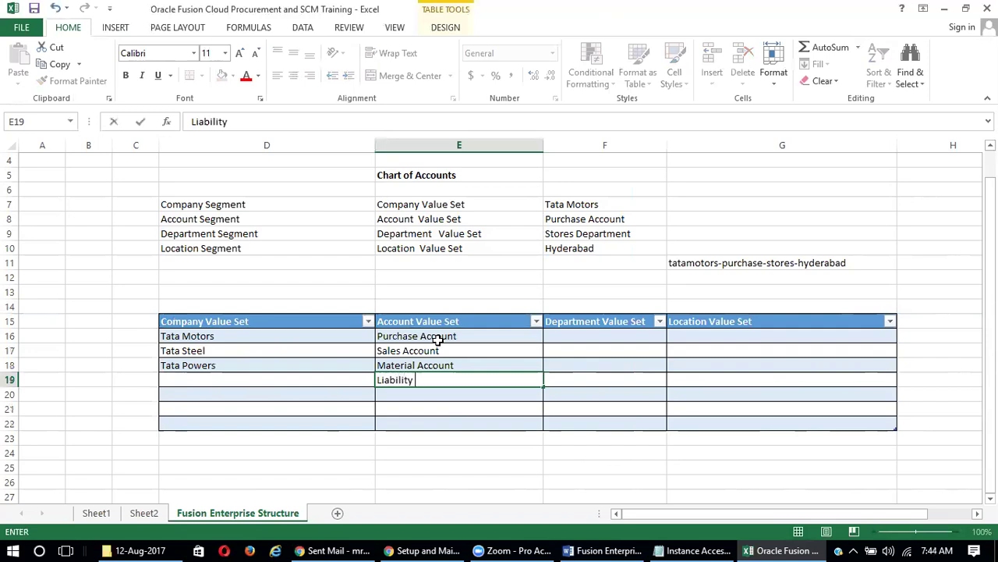
{"action": "type", "text": " Account"}
{"action": "key", "text": "Return"}
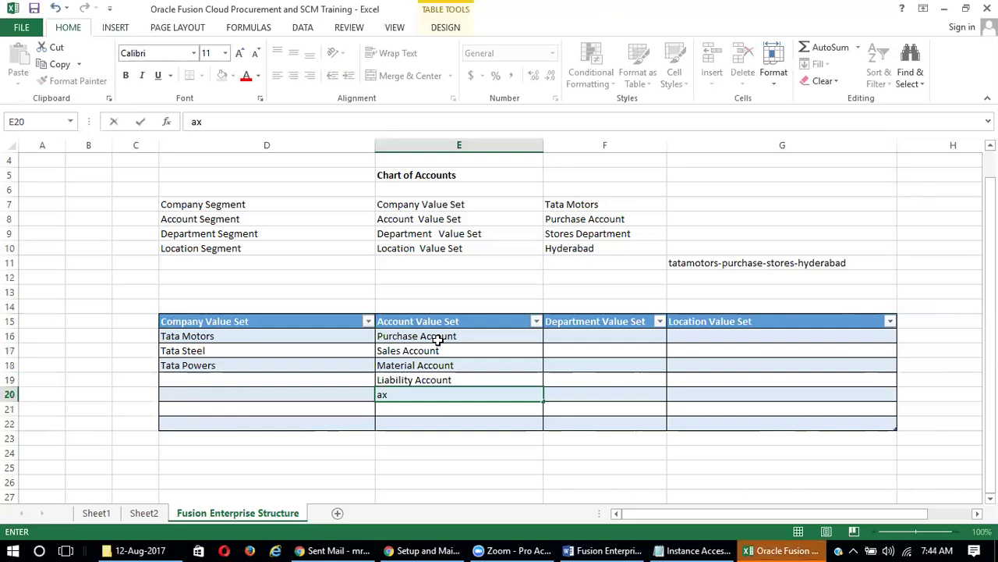
{"action": "type", "text": "Tax Ac"}
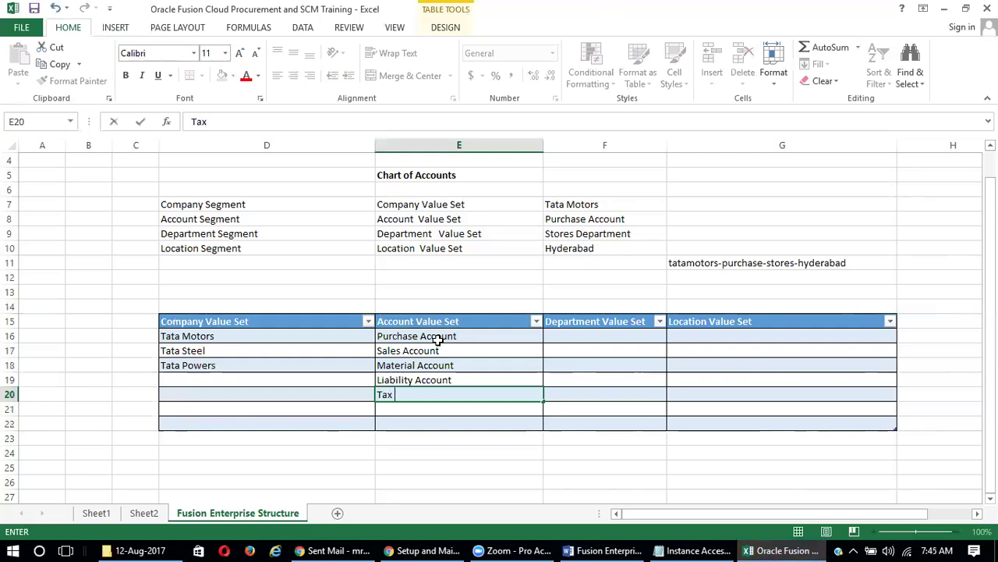
{"action": "type", "text": "count"}
{"action": "key", "text": "Return"}
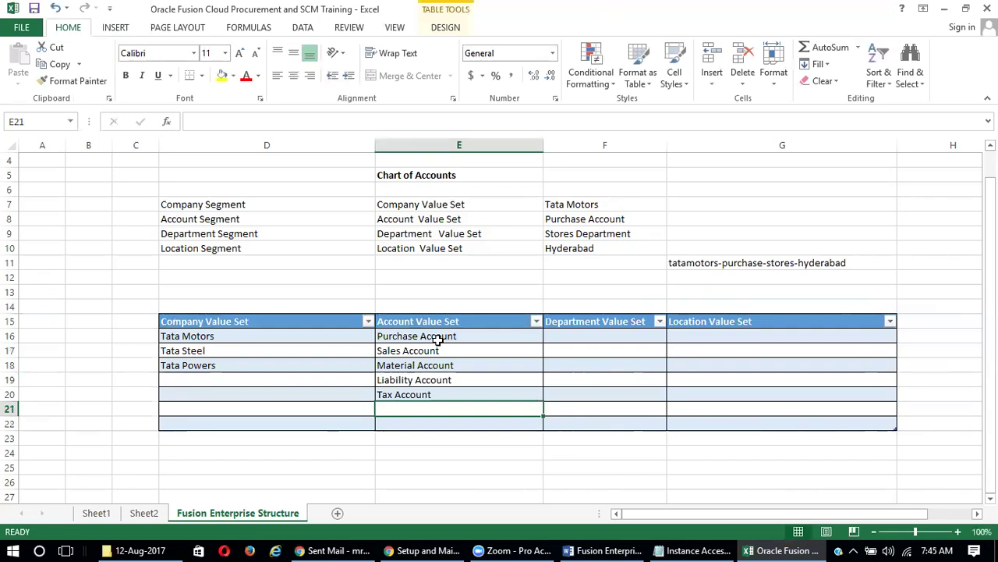
Step: Complete the Account Value Set column with "Revenue Account" in cell E21 and "Miscellaneous Account" in cell E22
{"action": "type", "text": "Reven"}
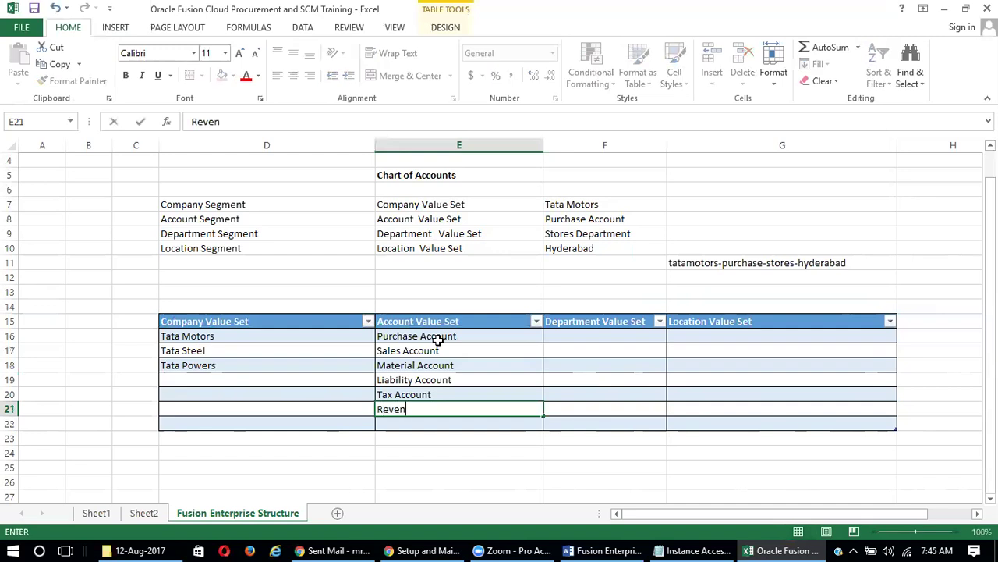
{"action": "type", "text": "ue Account"}
{"action": "key", "text": "ctrl+Return"}
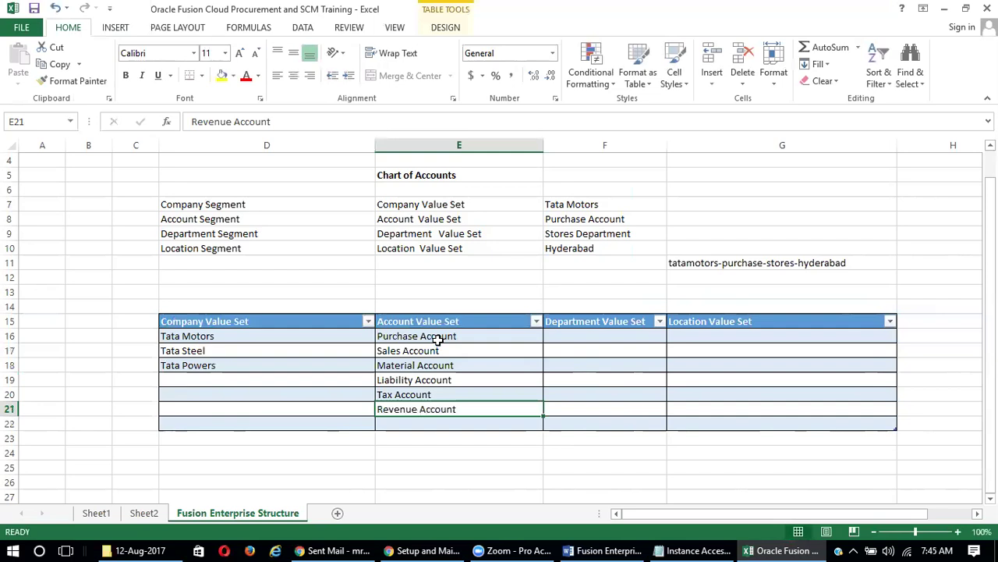
{"action": "key", "text": "Down"}
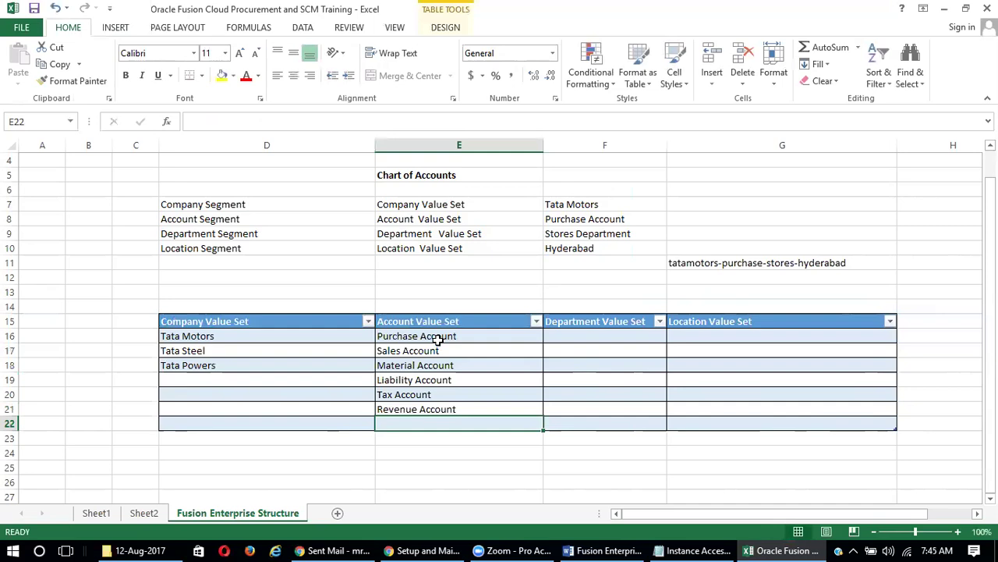
{"action": "type", "text": "MiscellaneiusA"}
{"action": "key", "text": "BackSpace"}
{"action": "key", "text": "BackSpace"}
{"action": "key", "text": "BackSpace"}
{"action": "key", "text": "BackSpace"}
{"action": "type", "text": "ous Account"}
{"action": "key", "text": "ctrl+Return"}
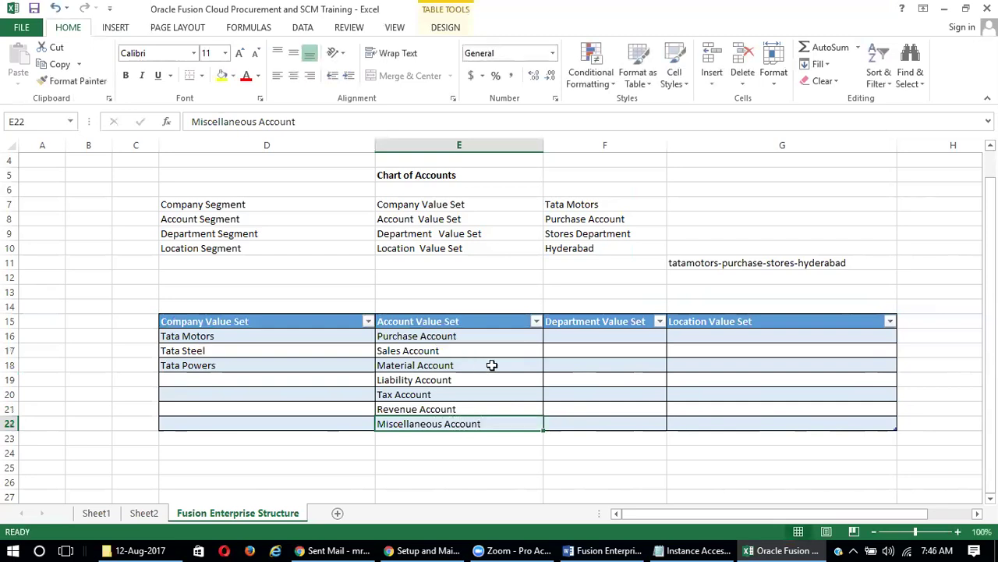
Step: Enter "Sales Department" in cell F16 and "Purchase Depatment" in cell F17 as the first department values
{"action": "left_click", "coordinate": [582, 337]}
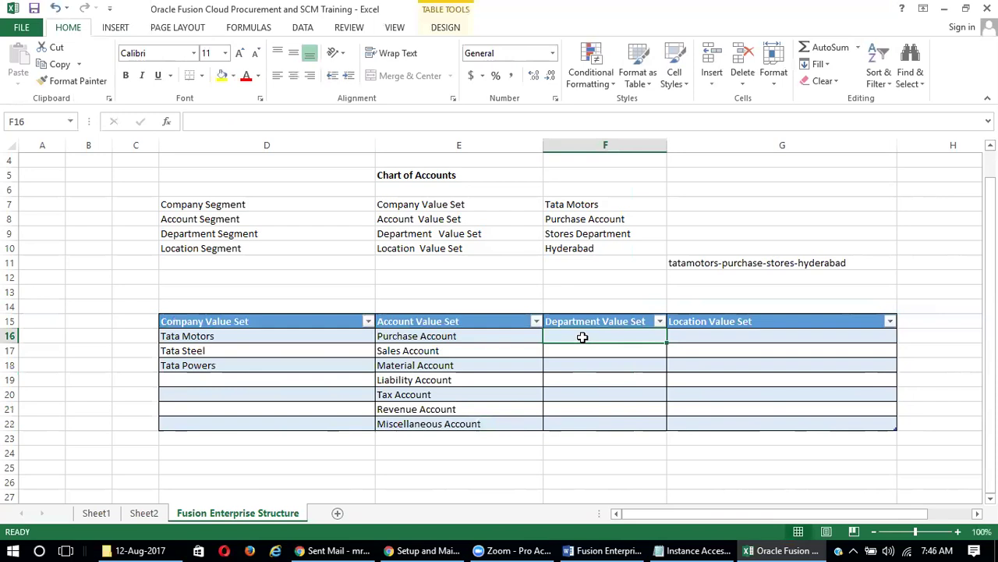
{"action": "type", "text": "Sales"}
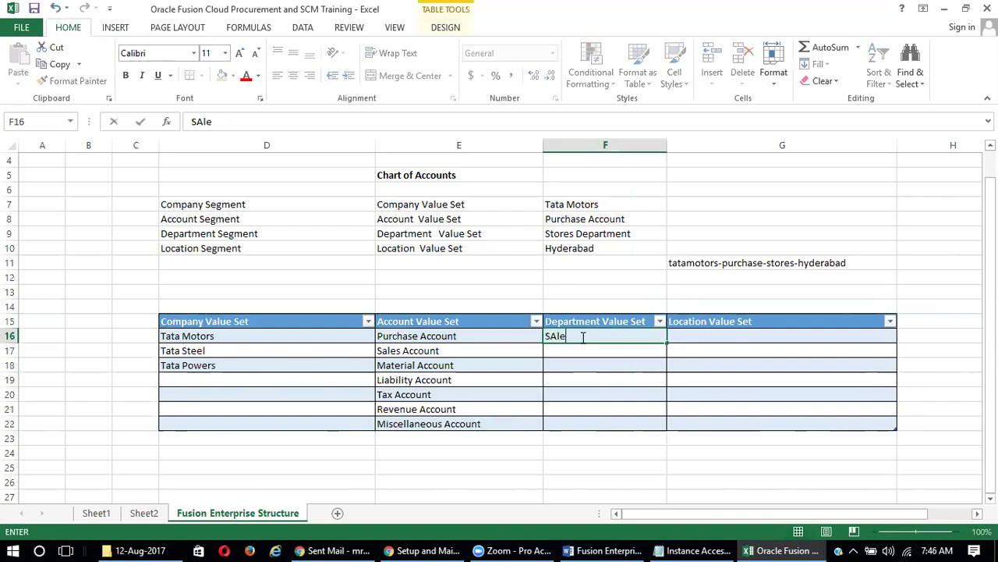
{"action": "type", "text": " Department"}
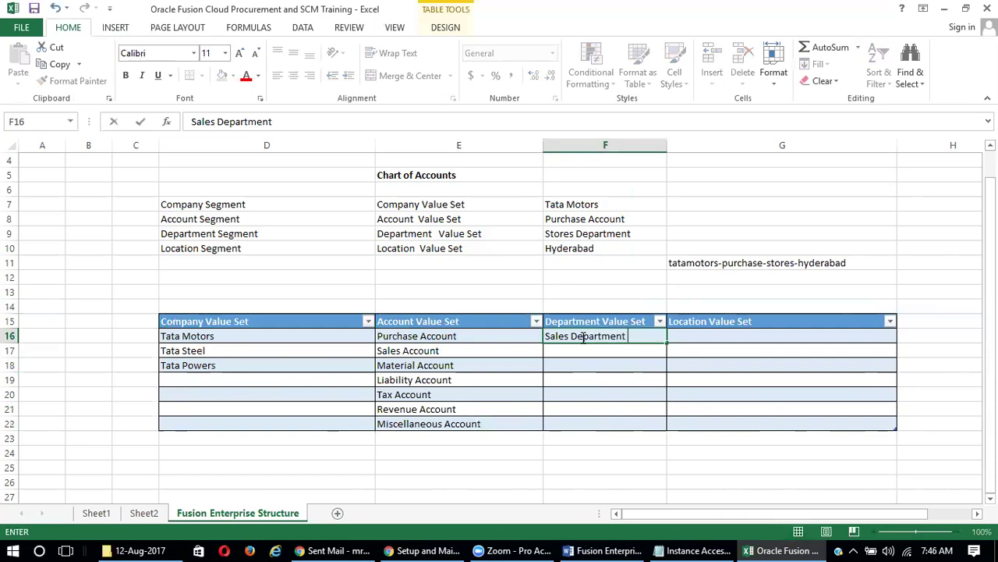
{"action": "key", "text": "Return"}
{"action": "type", "text": "P"}
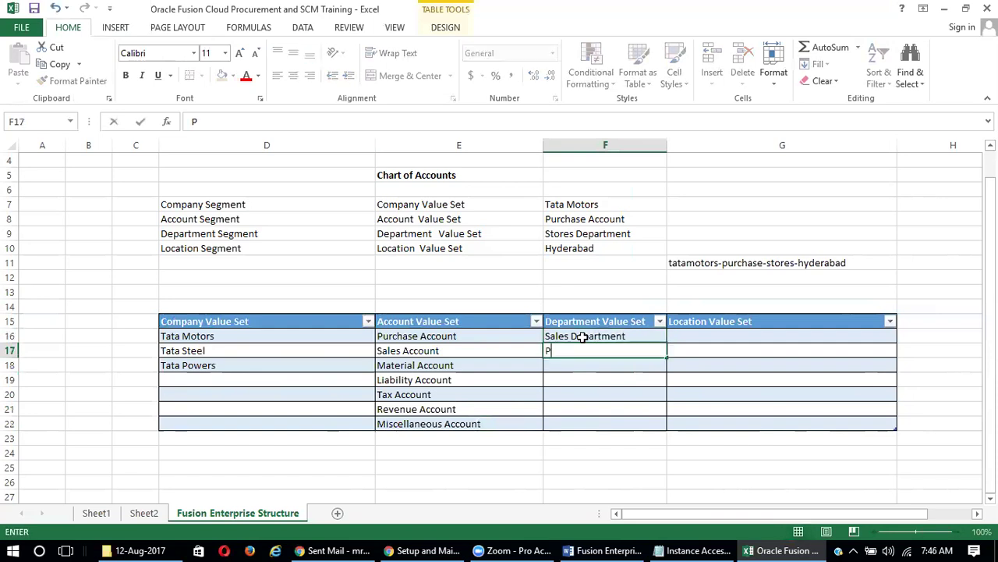
{"action": "type", "text": "urchase Depatment"}
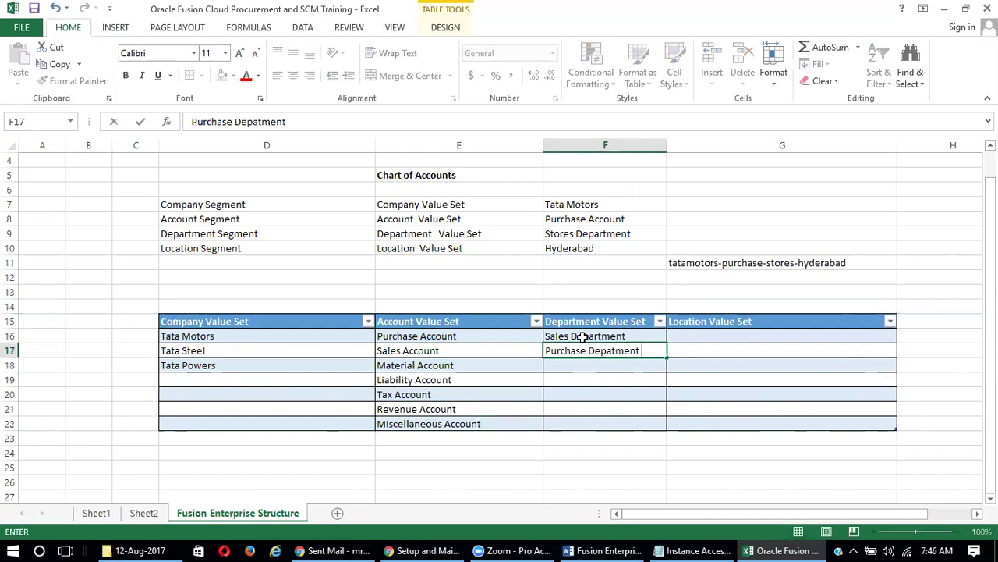
{"action": "key", "text": "Return"}
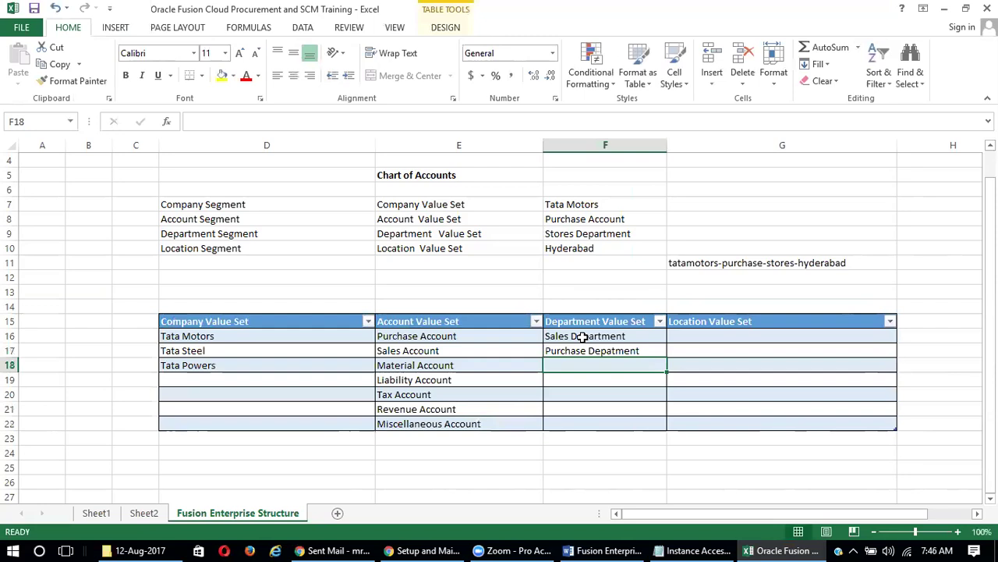
Step: Add "Stores Department" in cell F18 and "No Department" in cell F19 of the Department Value Set column
{"action": "type", "text": "Stor"}
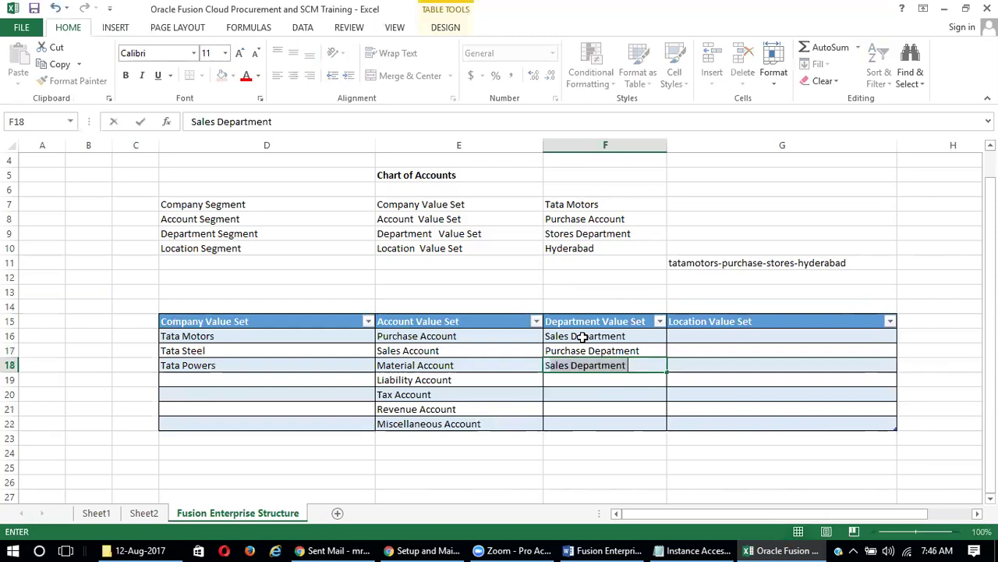
{"action": "type", "text": "es Department"}
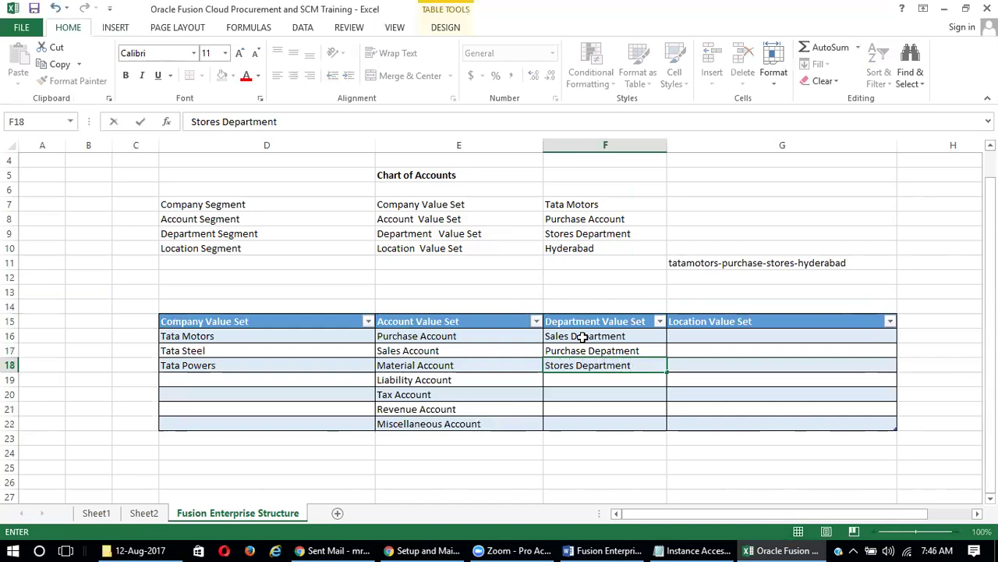
{"action": "key", "text": "Return"}
{"action": "type", "text": "N"}
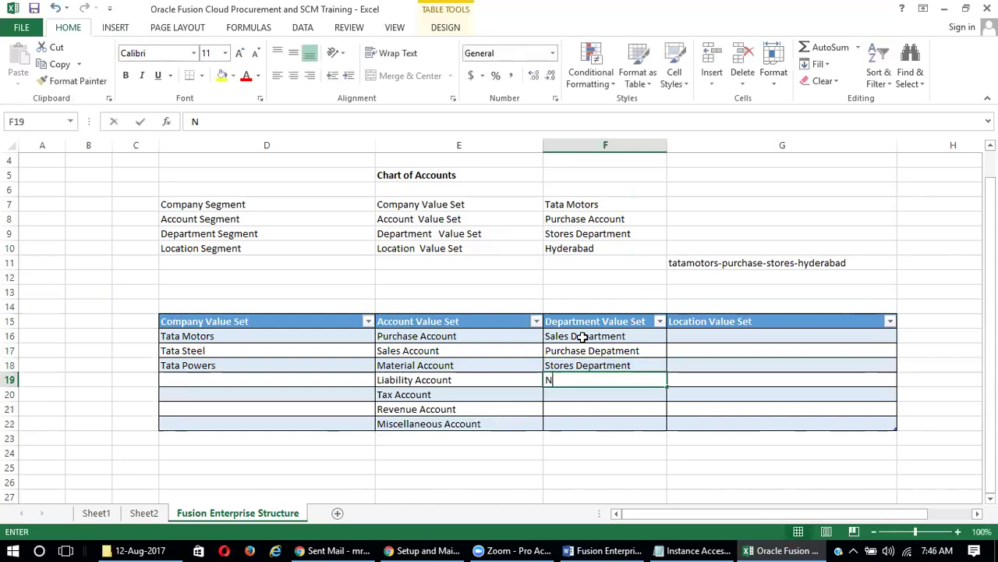
{"action": "type", "text": "o Department"}
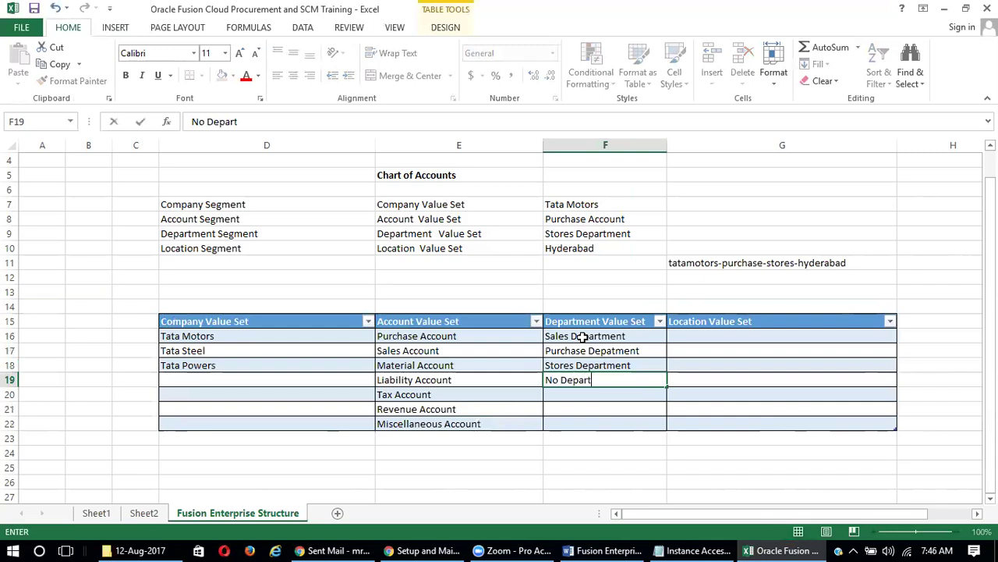
{"action": "left_click", "coordinate": [583, 336]}
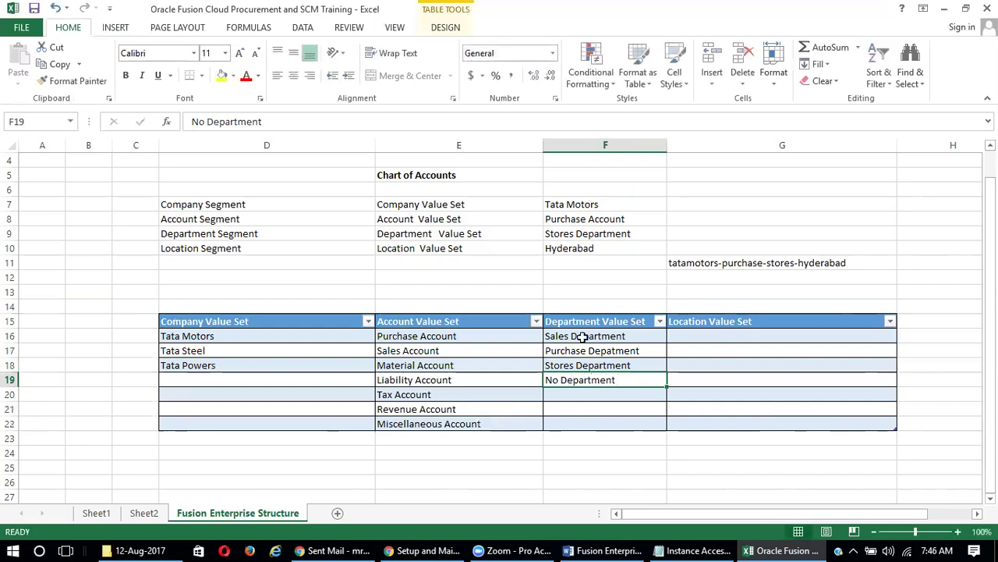
Step: Enter "Hyderabad Location" in cell G16 and "Banglore Location" in cell G17 as the first location values
{"action": "key", "text": "Right"}
{"action": "key", "text": "Up"}
{"action": "key", "text": "Up"}
{"action": "key", "text": "Up"}
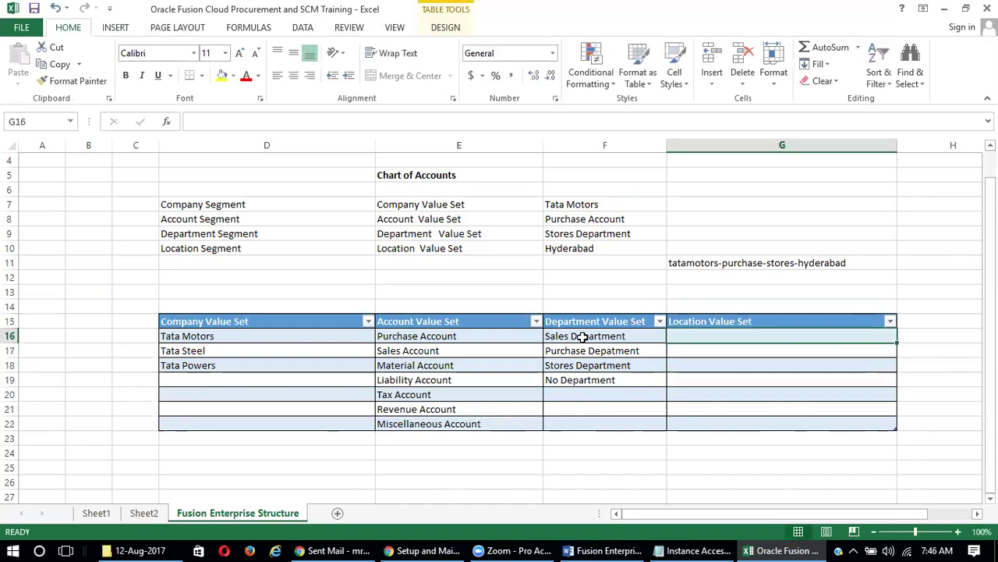
{"action": "type", "text": "Hyderabad Location"}
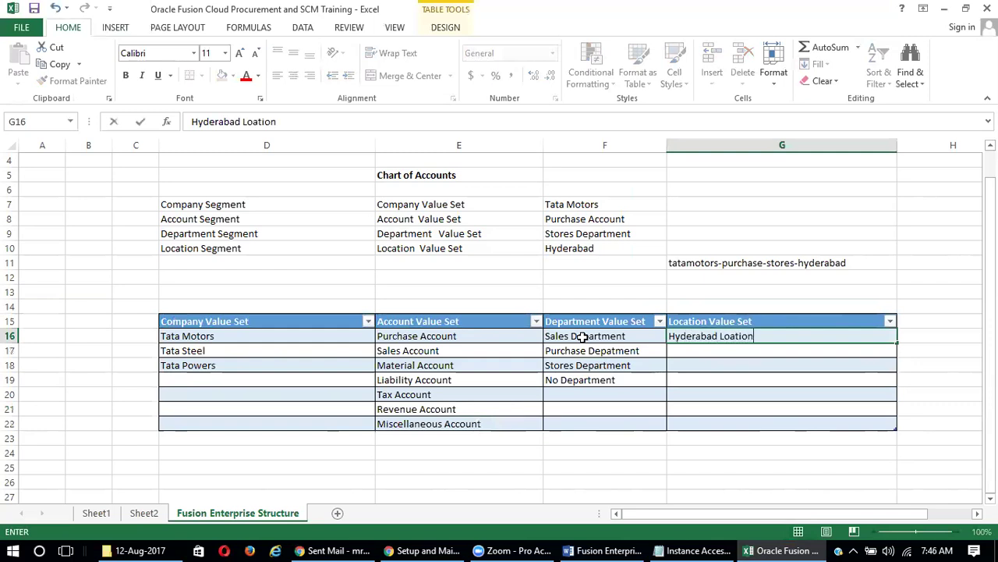
{"action": "key", "text": "BackSpace"}
{"action": "key", "text": "BackSpace"}
{"action": "key", "text": "BackSpace"}
{"action": "key", "text": "BackSpace"}
{"action": "key", "text": "BackSpace"}
{"action": "type", "text": "cation"}
{"action": "key", "text": "Return"}
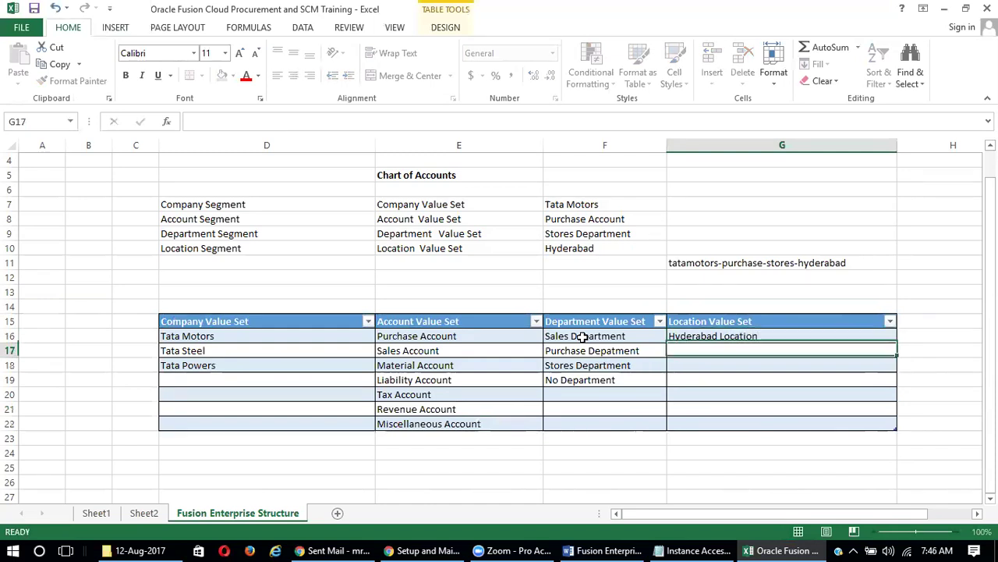
{"action": "type", "text": "Bang"}
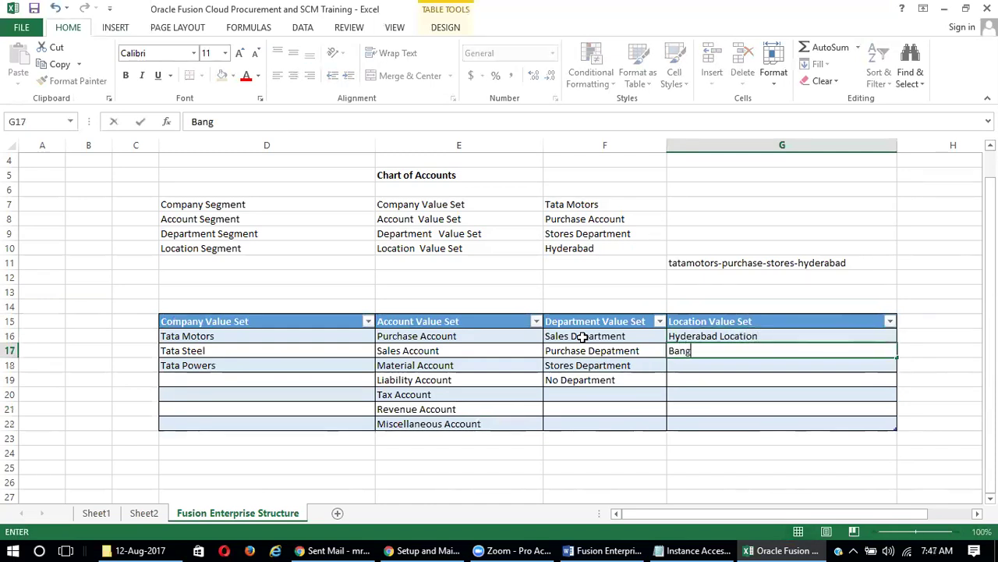
{"action": "type", "text": "lore Location"}
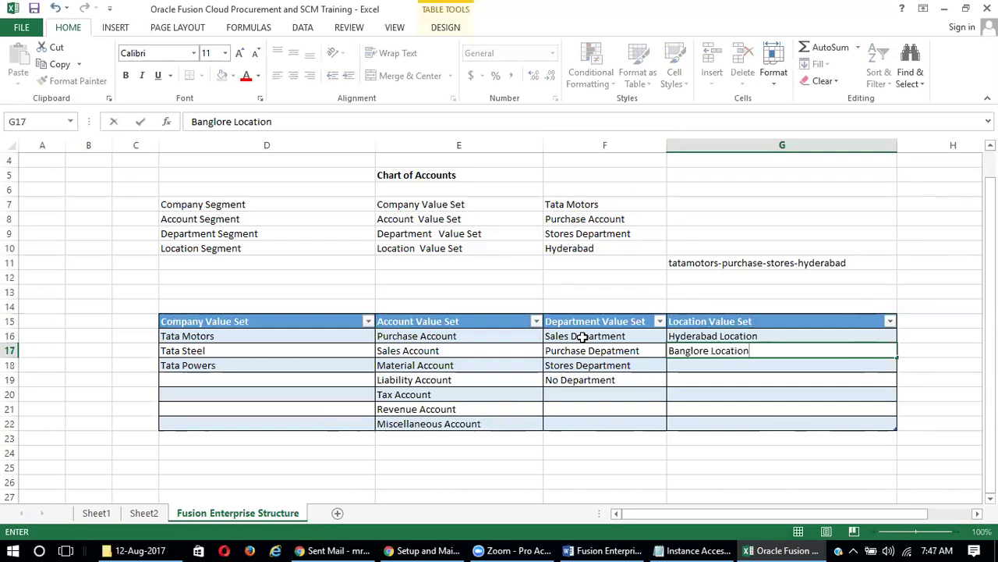
{"action": "key", "text": "Return"}
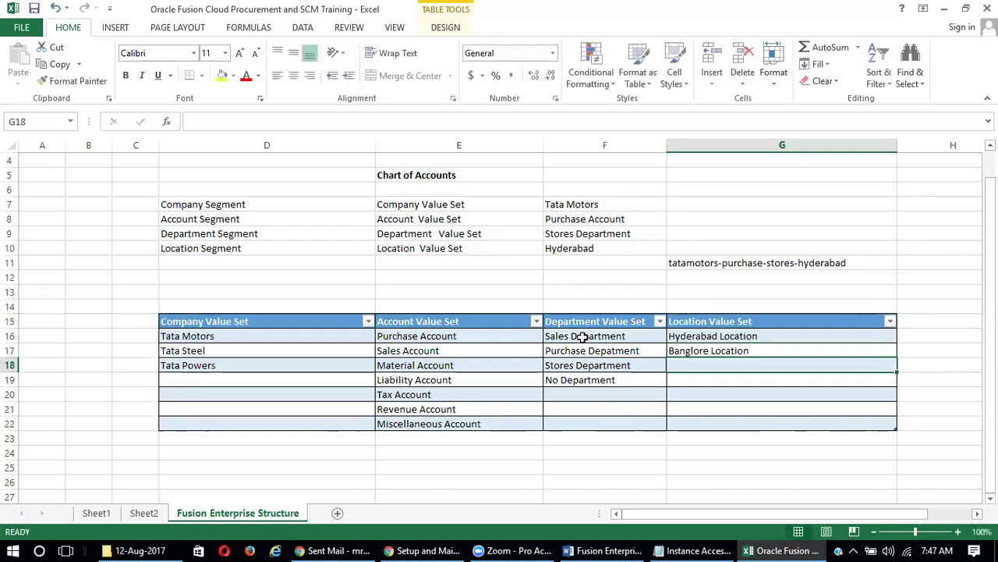
Step: Add "Delhi Location" in cell G18 and "No Location" in cell G19 of the Location Value Set column
{"action": "type", "text": "Delh"}
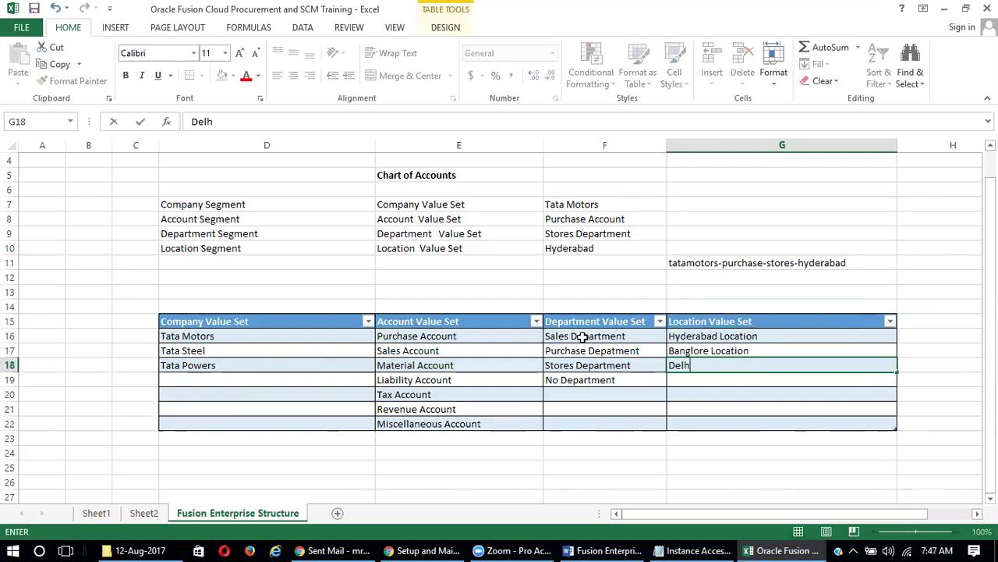
{"action": "type", "text": "i Location"}
{"action": "key", "text": "Return"}
{"action": "type", "text": "No Location"}
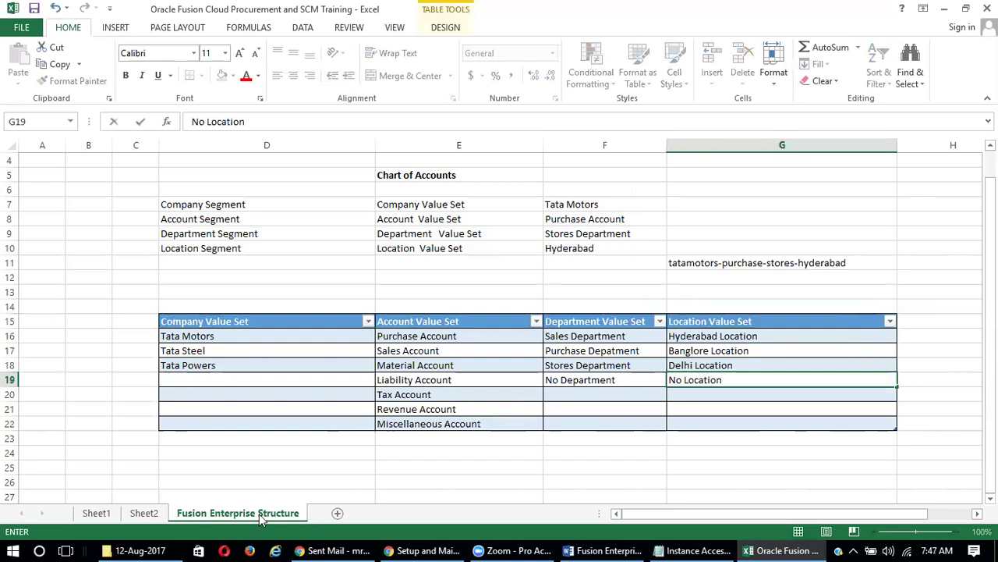
{"action": "left_click", "coordinate": [214, 323]}
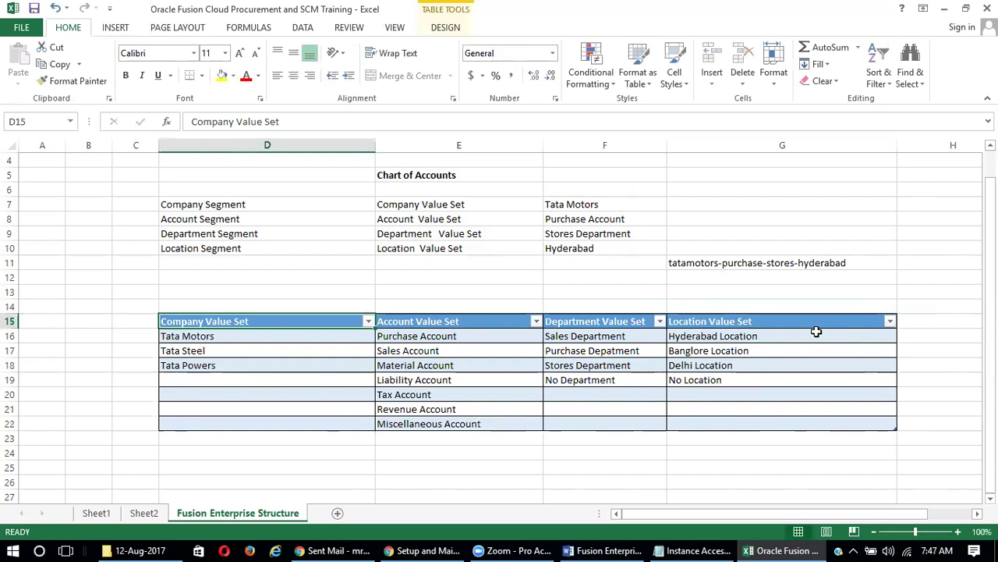
Step: Switch to the Manage Chart of Accounts Value Set Values page of Oracle Fusion in Chrome
{"action": "left_click", "coordinate": [459, 549]}
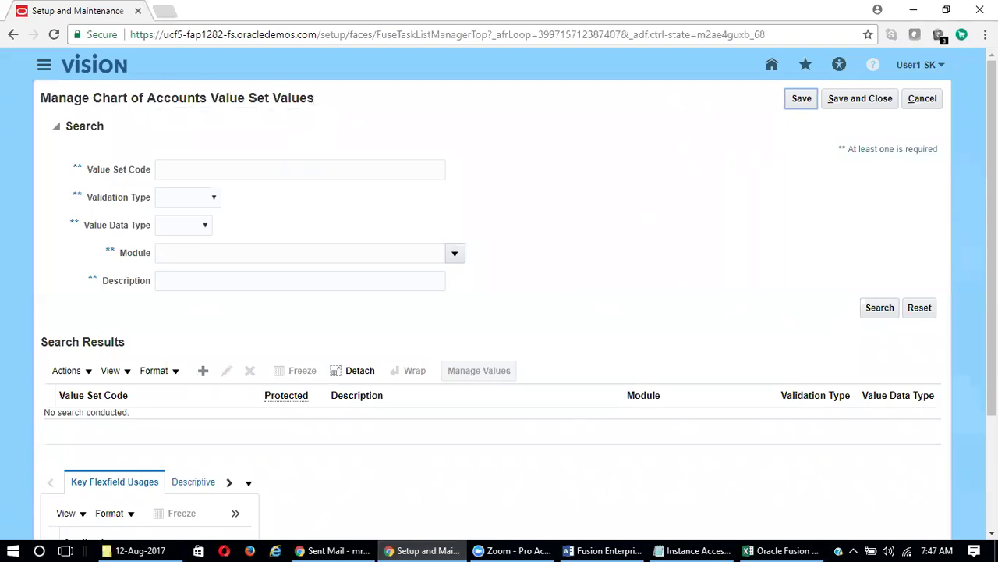
Step: Search for value sets whose Value Set Code matches "SK%"
{"action": "left_click", "coordinate": [197, 169]}
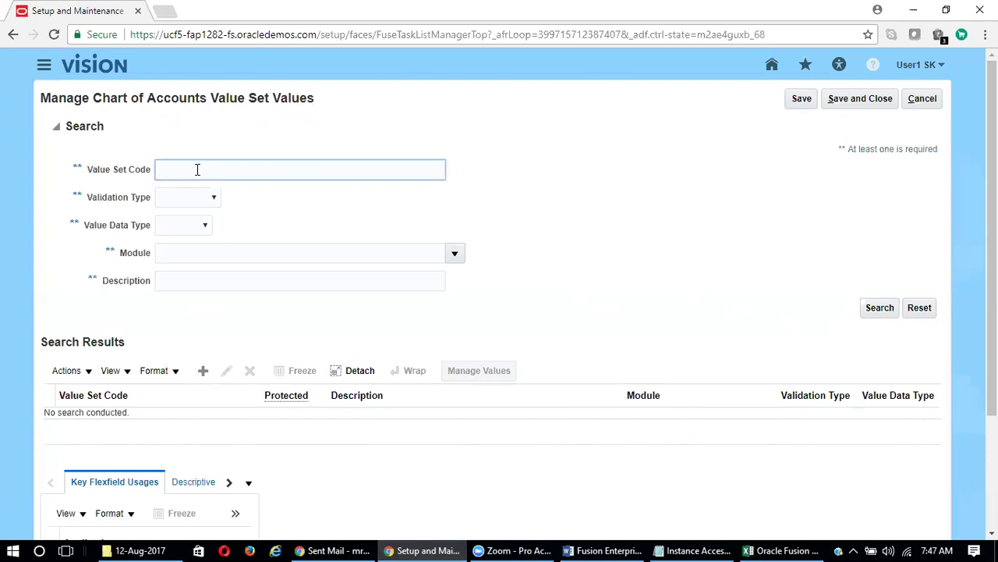
{"action": "type", "text": "SK%"}
{"action": "left_click", "coordinate": [893, 309]}
{"action": "left_click", "coordinate": [875, 312]}
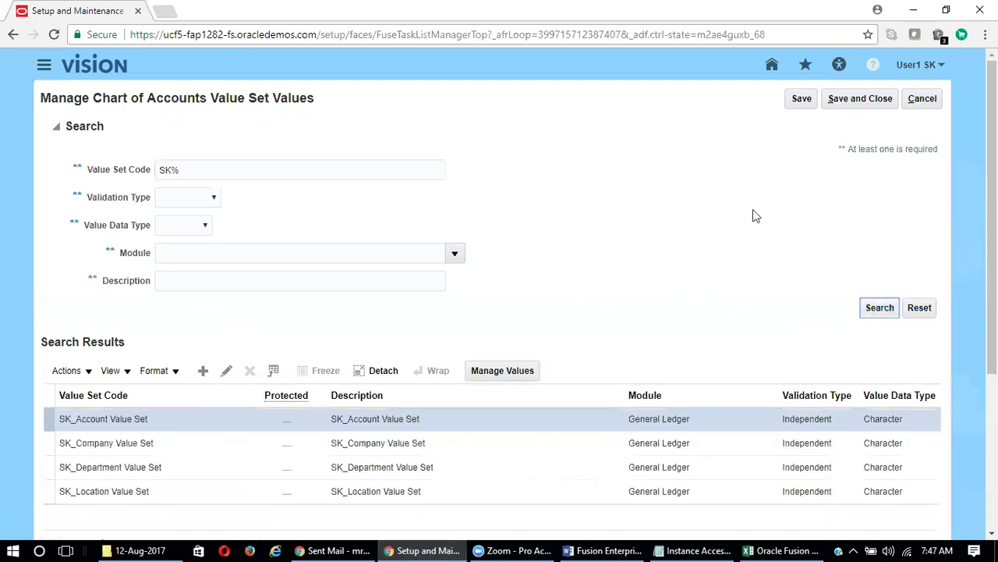
Step: Select SK_Company Value Set in the search results and open its Manage Values page
{"action": "scroll", "coordinate": [702, 213], "scroll_direction": "down", "scroll_amount": 2}
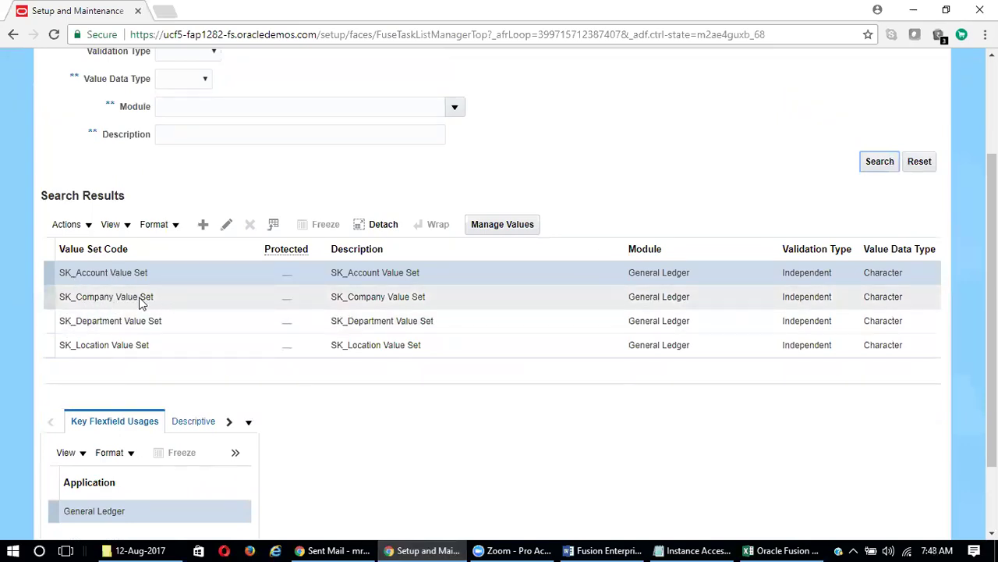
{"action": "left_click", "coordinate": [163, 301]}
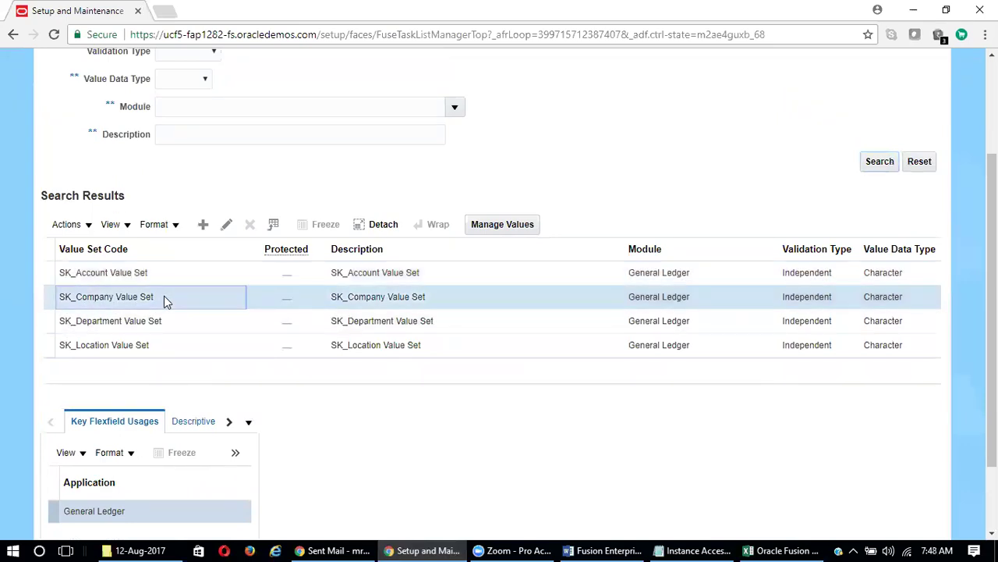
{"action": "key", "text": "Up"}
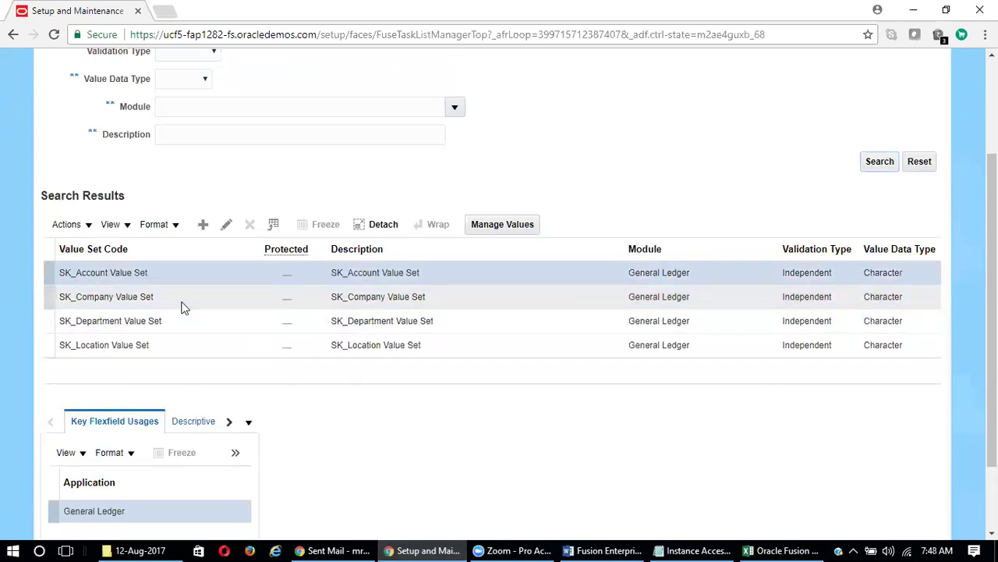
{"action": "left_click", "coordinate": [176, 301]}
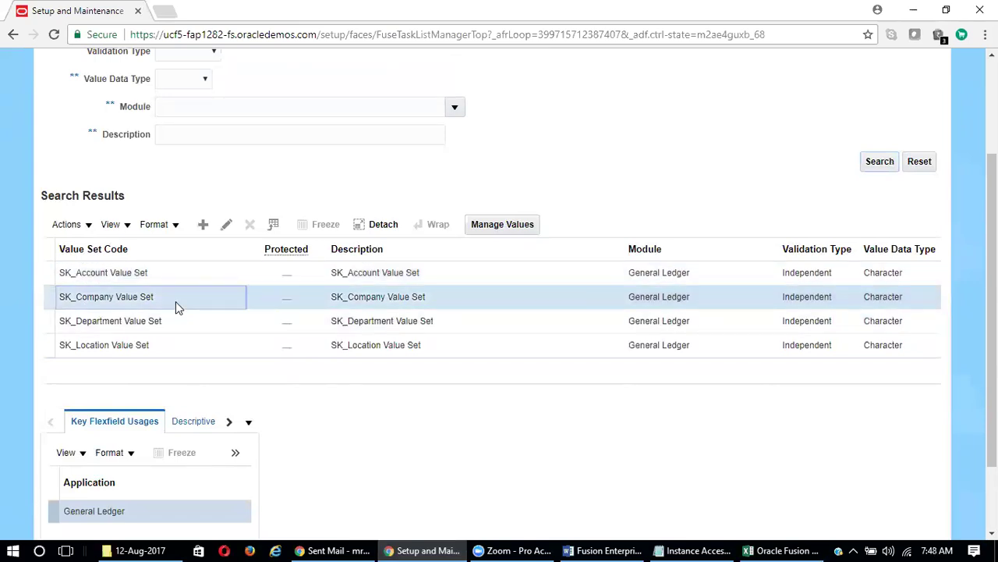
{"action": "left_click", "coordinate": [510, 227]}
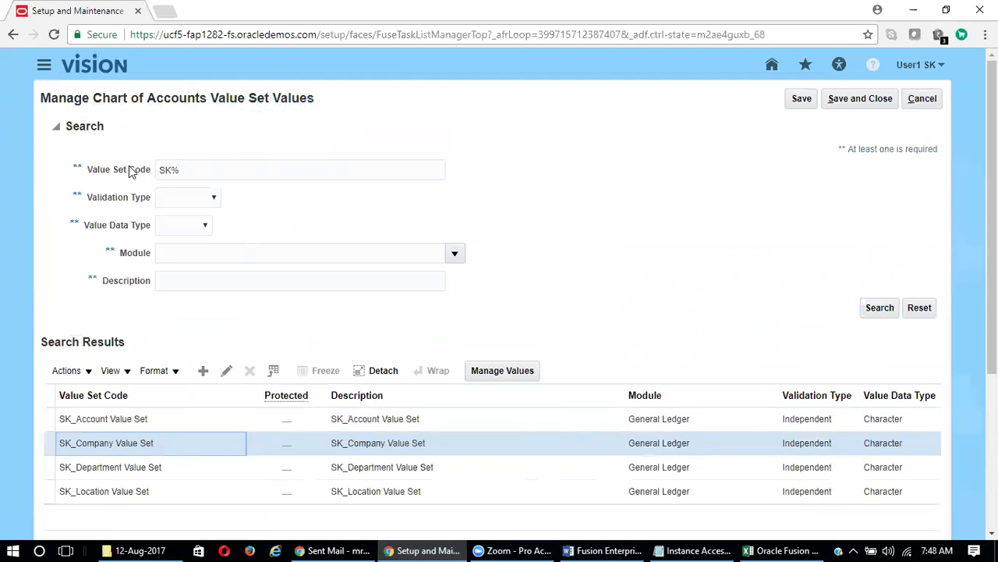
{"action": "left_click", "coordinate": [231, 206]}
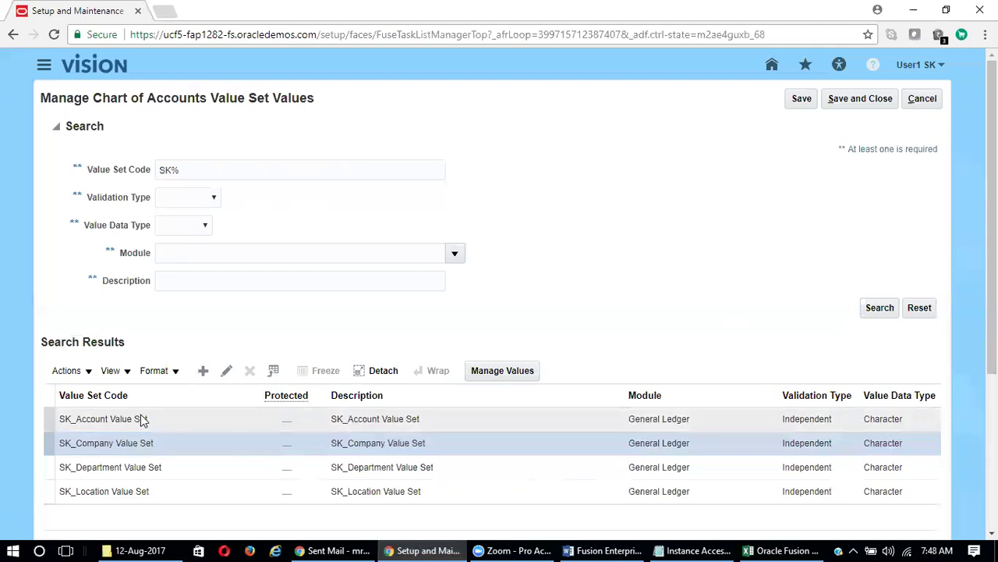
{"action": "scroll", "coordinate": [140, 418], "scroll_direction": "down", "scroll_amount": 1}
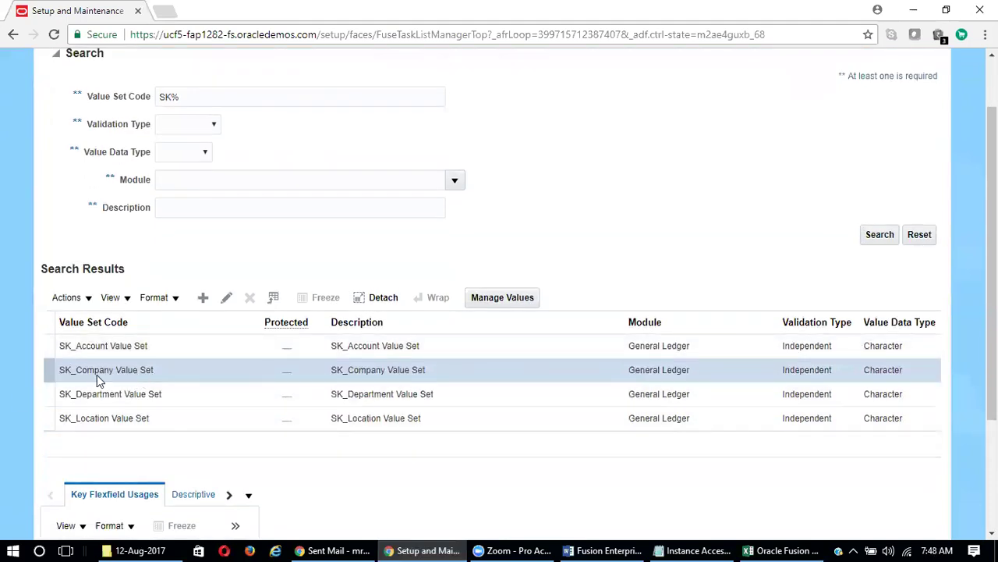
{"action": "left_click", "coordinate": [166, 369]}
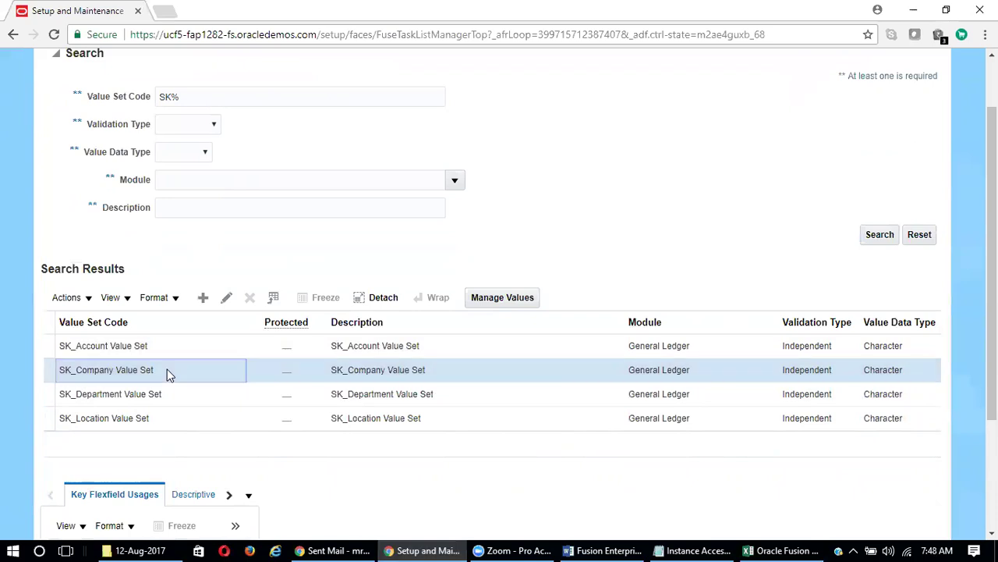
{"action": "left_click", "coordinate": [485, 302]}
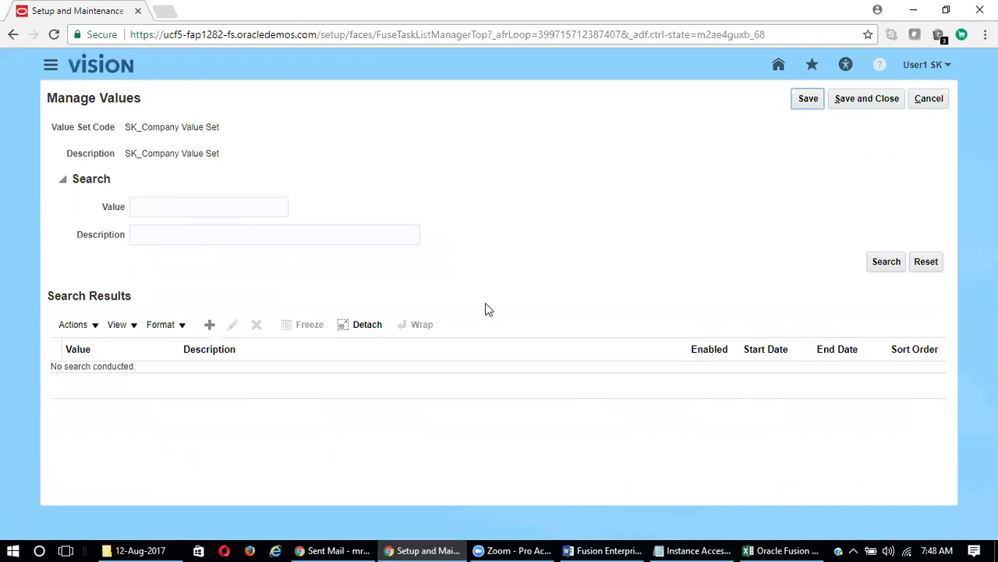
Step: Start creating a new value for SK_Company Value Set
{"action": "left_click_drag", "start_coordinate": [242, 130], "coordinate": [138, 127]}
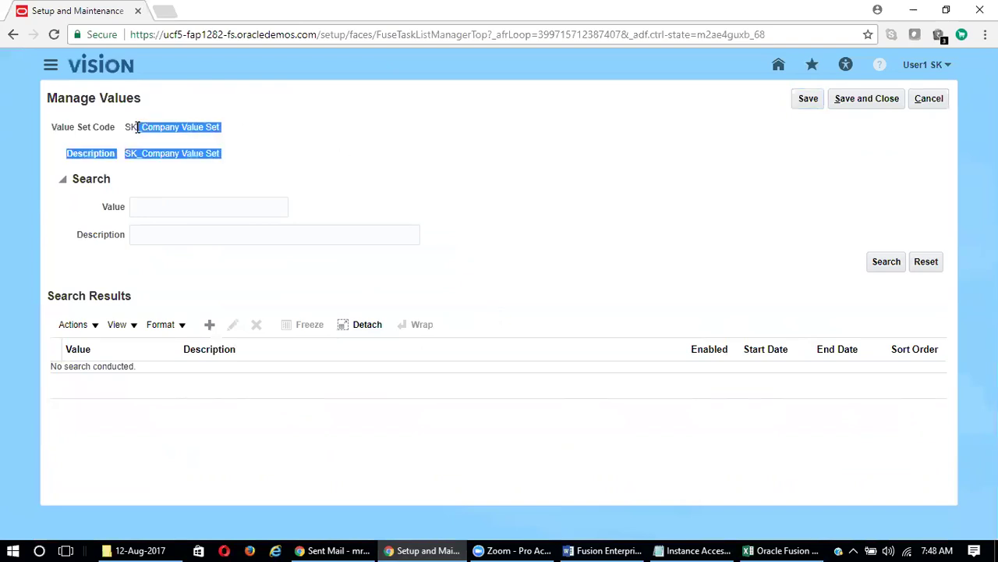
{"action": "left_click", "coordinate": [257, 168]}
{"action": "left_click", "coordinate": [144, 205]}
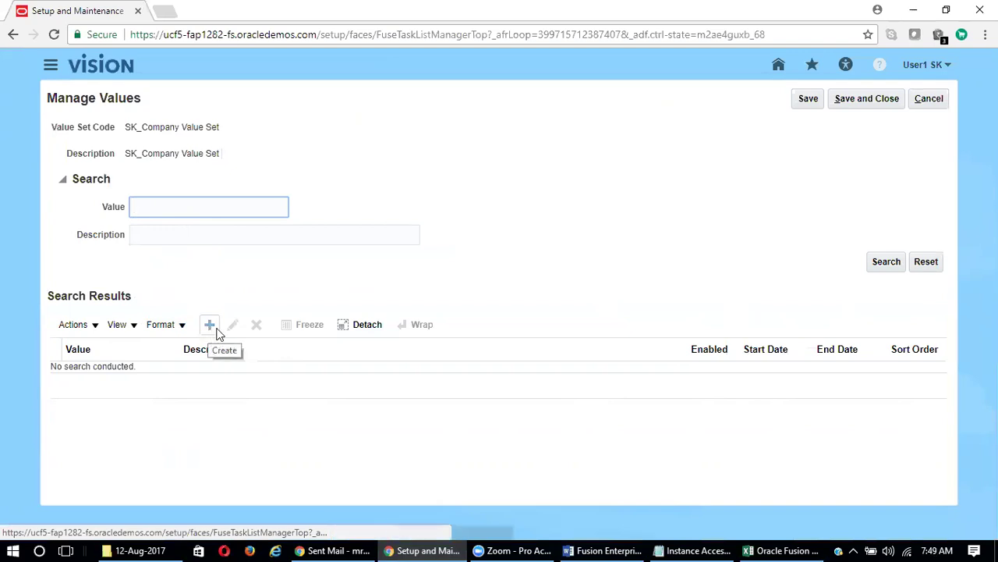
{"action": "left_click", "coordinate": [80, 326]}
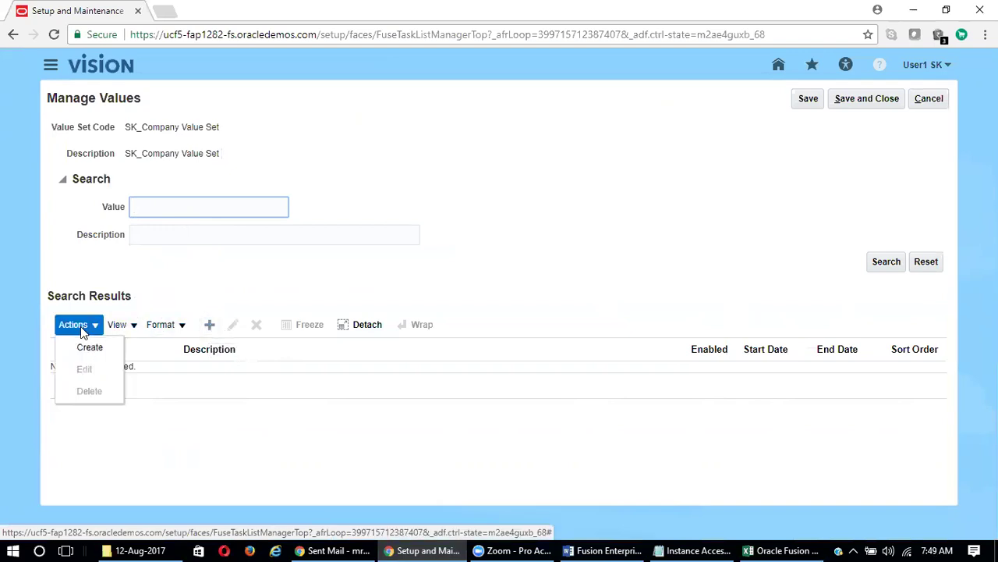
{"action": "left_click", "coordinate": [209, 324]}
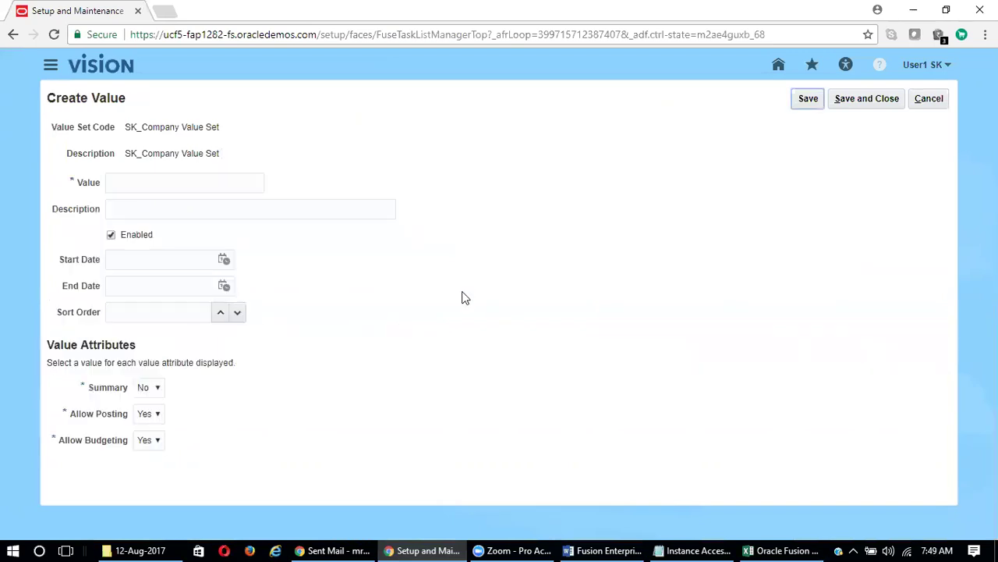
Step: Enter 100 as the new company value and "Tata Motors" as its description
{"action": "left_click", "coordinate": [211, 185]}
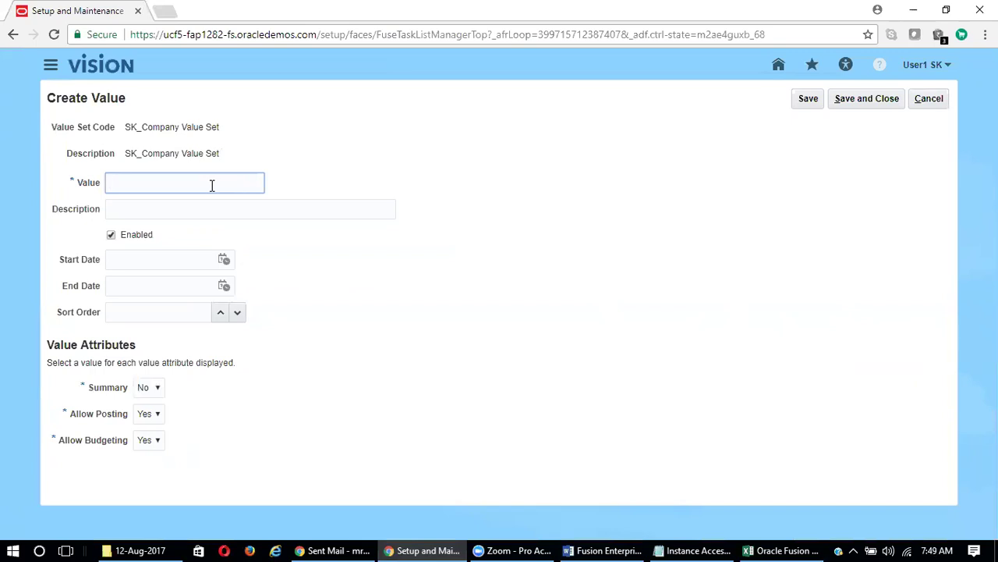
{"action": "type", "text": "100"}
{"action": "key", "text": "Tab"}
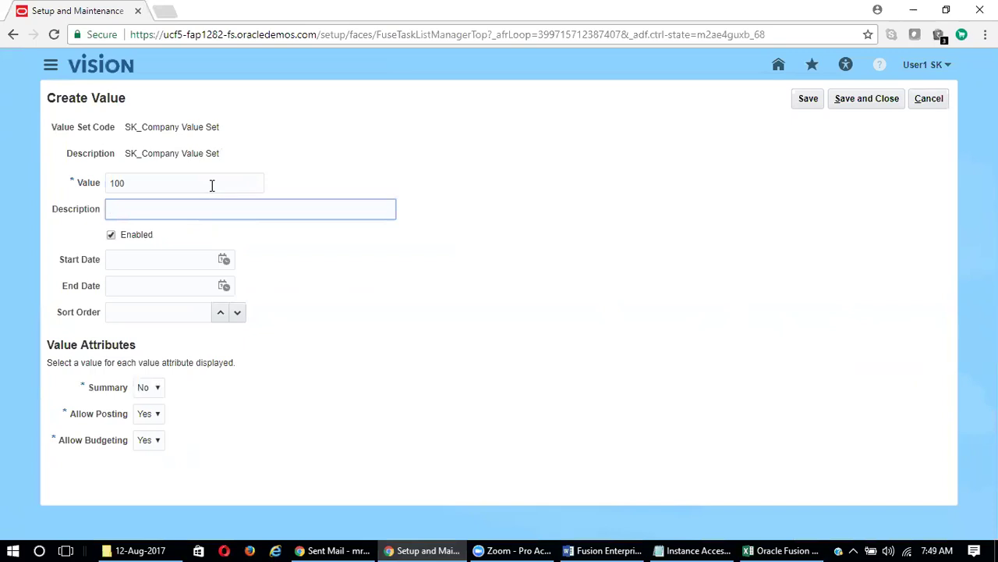
{"action": "type", "text": "Tata Motors"}
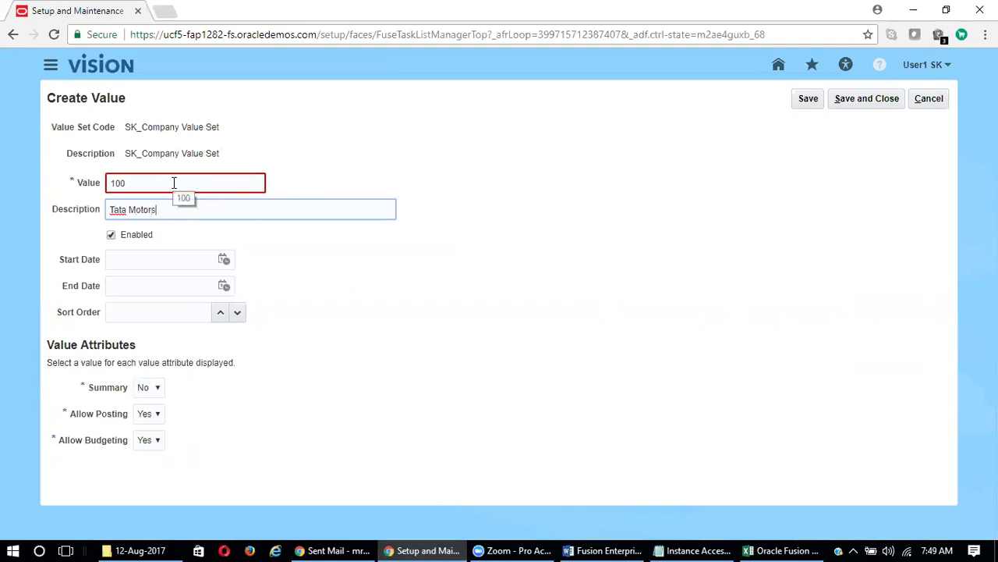
Step: Shorten the Tata Motors company value to 10
{"action": "left_click", "coordinate": [283, 257]}
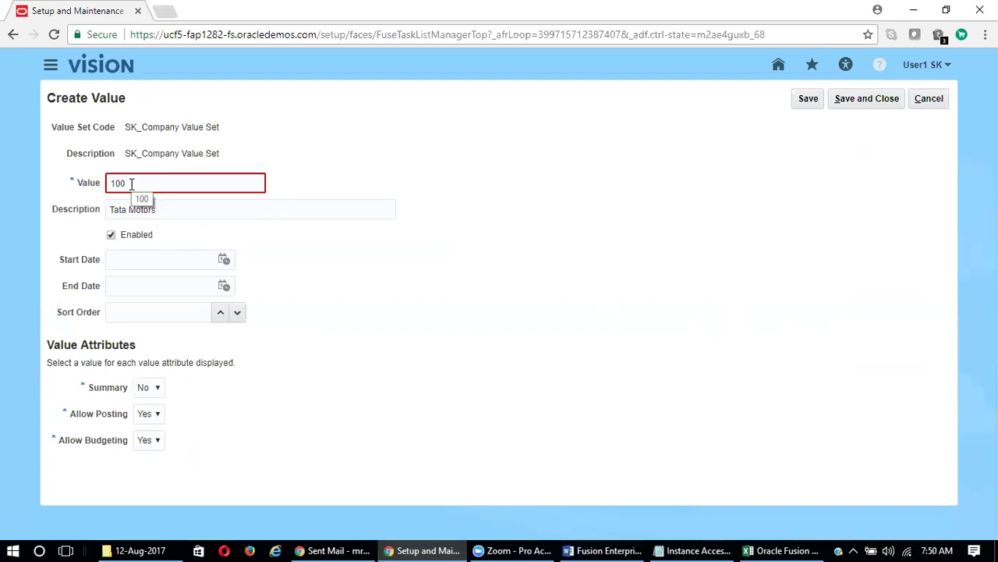
{"action": "double_click", "coordinate": [107, 188]}
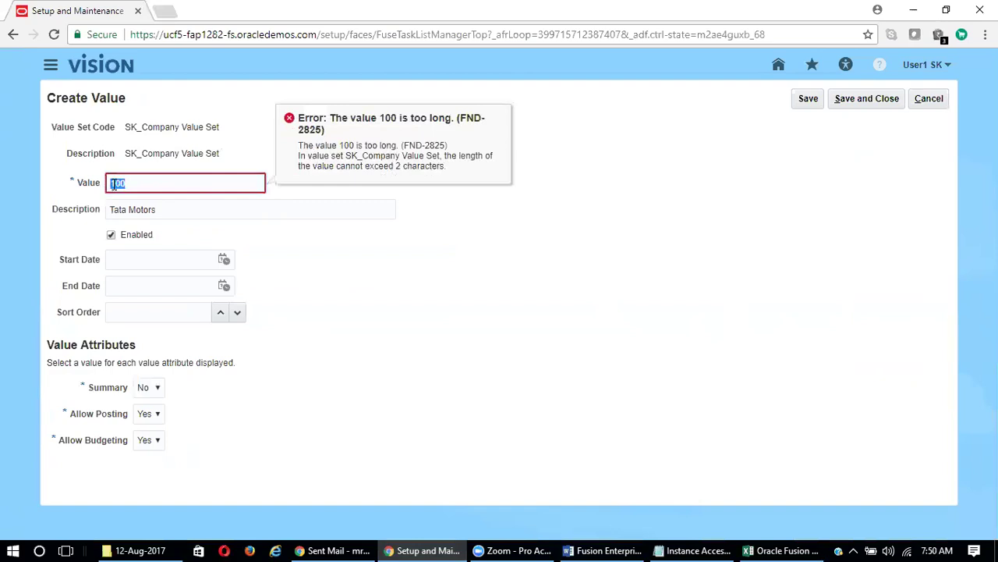
{"action": "key", "text": "BackSpace"}
{"action": "left_click", "coordinate": [254, 259]}
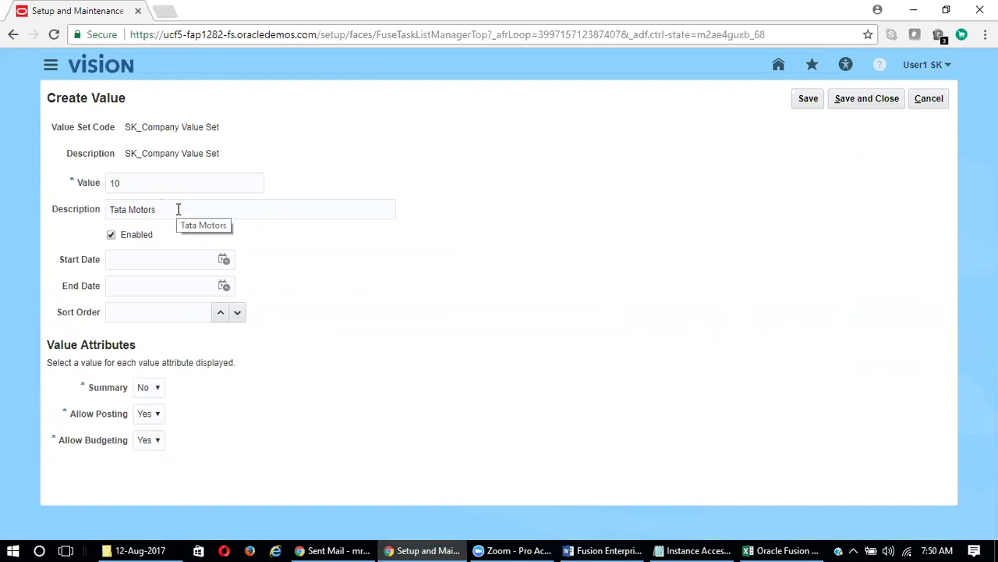
{"action": "left_click", "coordinate": [199, 256]}
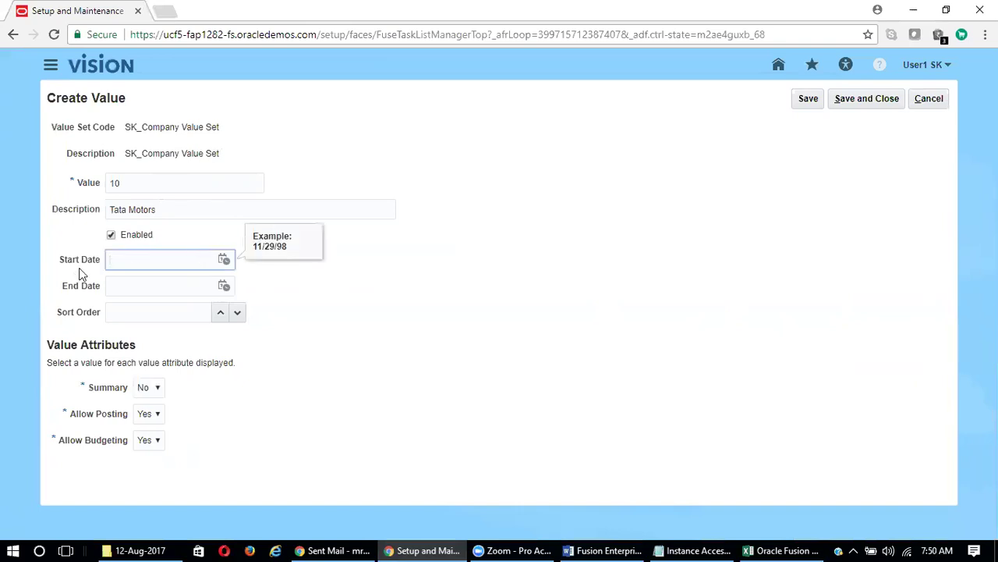
{"action": "double_click", "coordinate": [71, 180]}
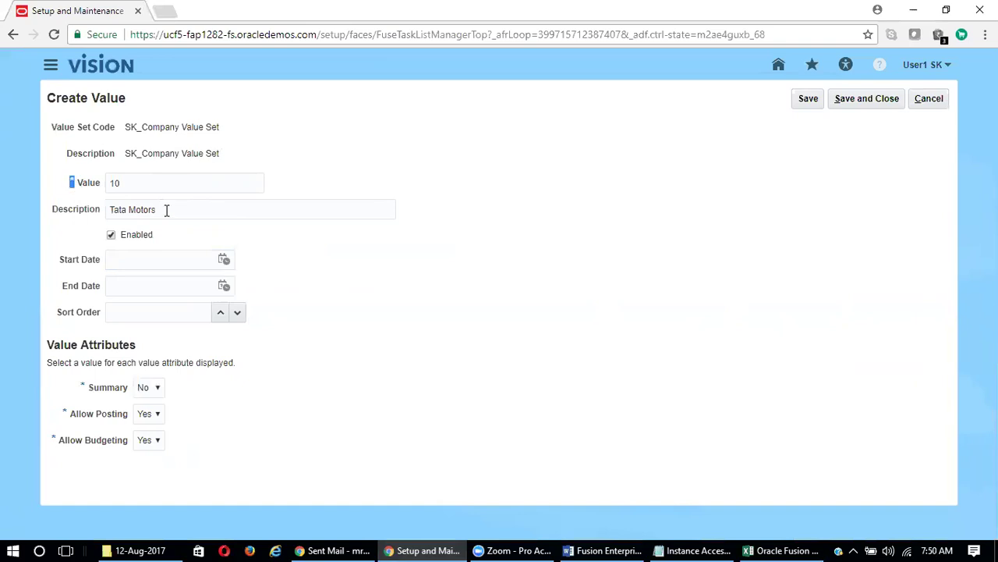
{"action": "left_click_drag", "start_coordinate": [164, 210], "coordinate": [111, 214]}
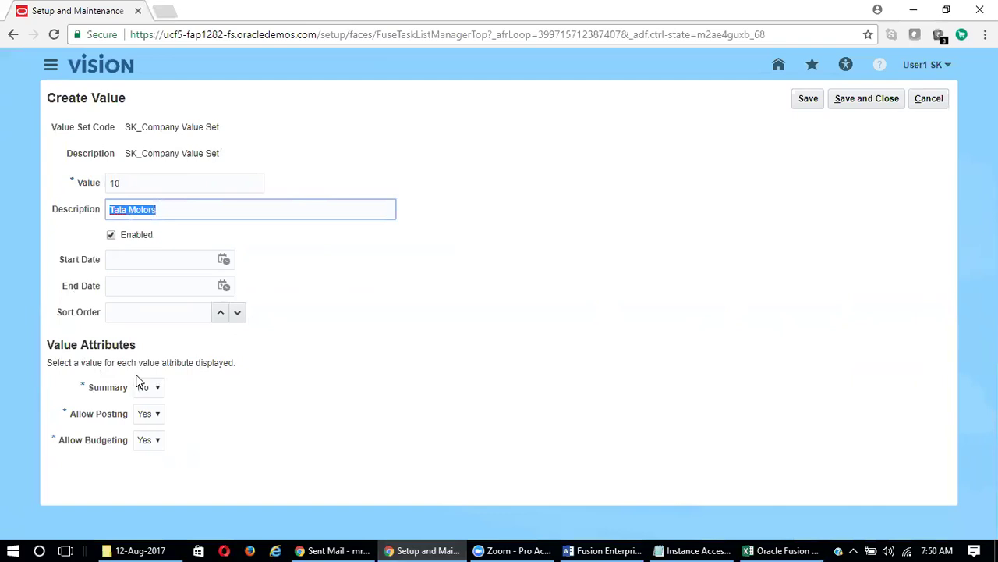
Step: Switch to the Excel workbook to review the company segment and its value set, and return to the Create Value page in Chrome
{"action": "left_click", "coordinate": [783, 550]}
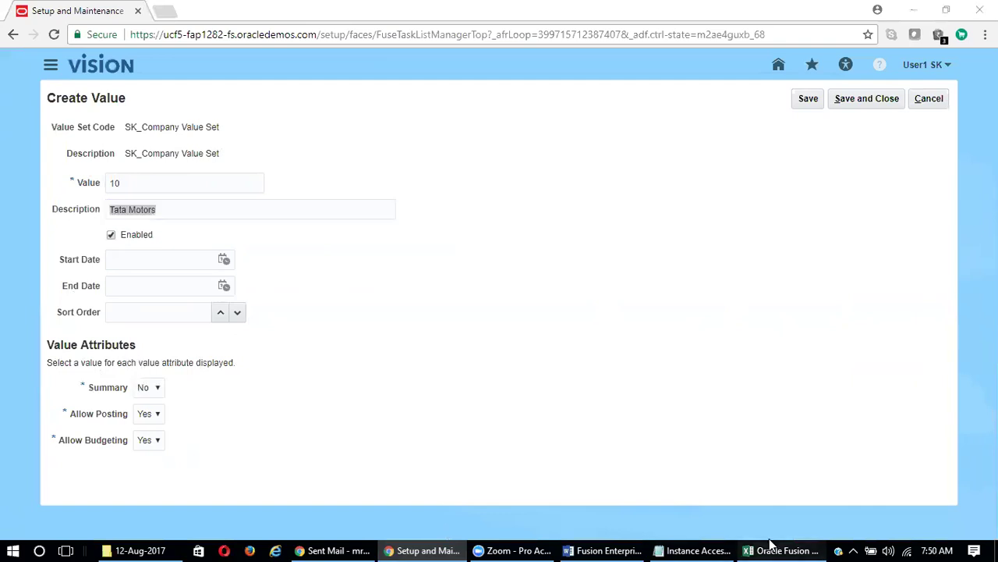
{"action": "left_click", "coordinate": [267, 202]}
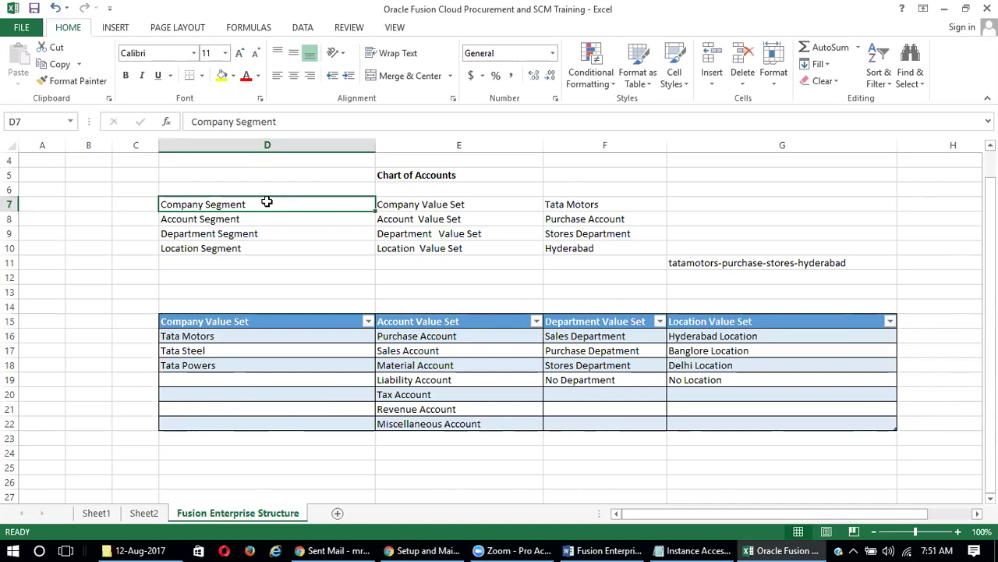
{"action": "key", "text": "alt+Tab"}
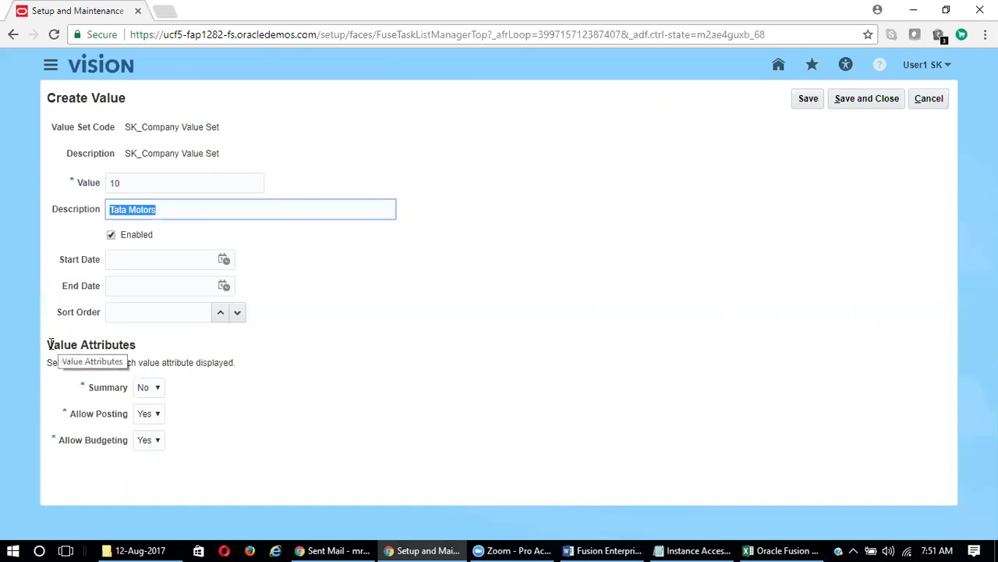
Step: Examine the Value Attributes section, including the Allow Posting and Allow Budgeting settings for the new company value
{"action": "left_click_drag", "start_coordinate": [49, 344], "coordinate": [174, 350]}
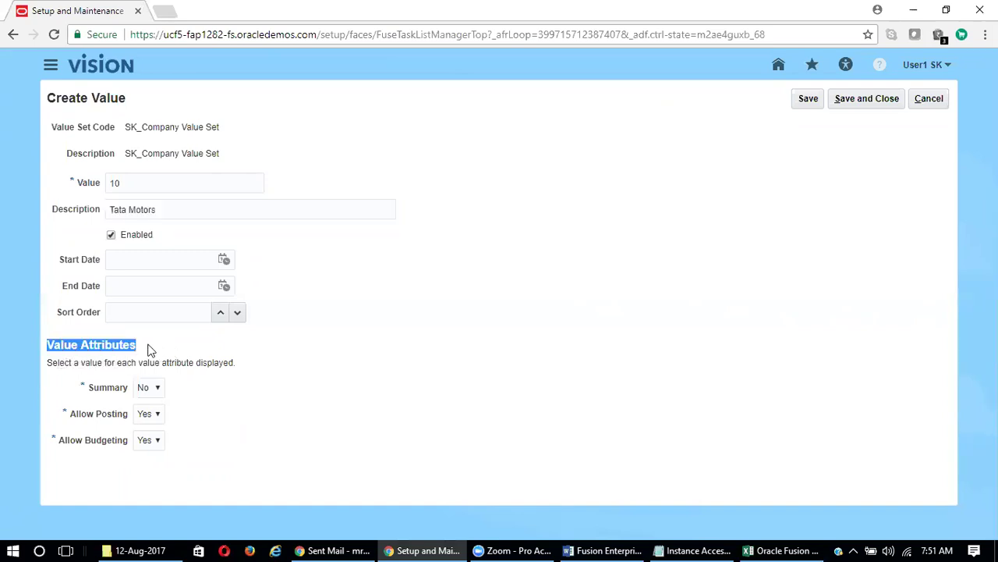
{"action": "left_click", "coordinate": [151, 349]}
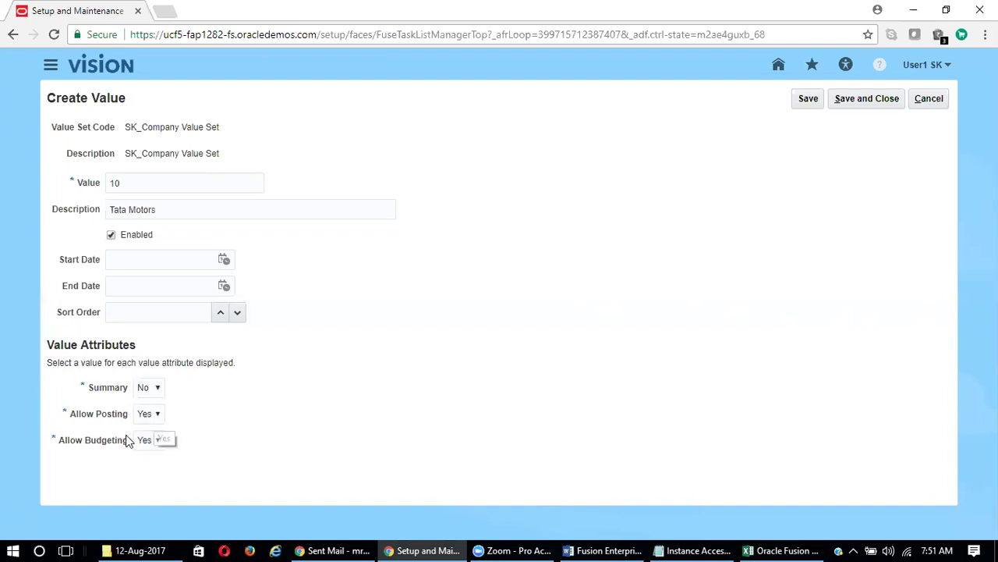
{"action": "left_click", "coordinate": [156, 415]}
{"action": "left_click", "coordinate": [176, 421]}
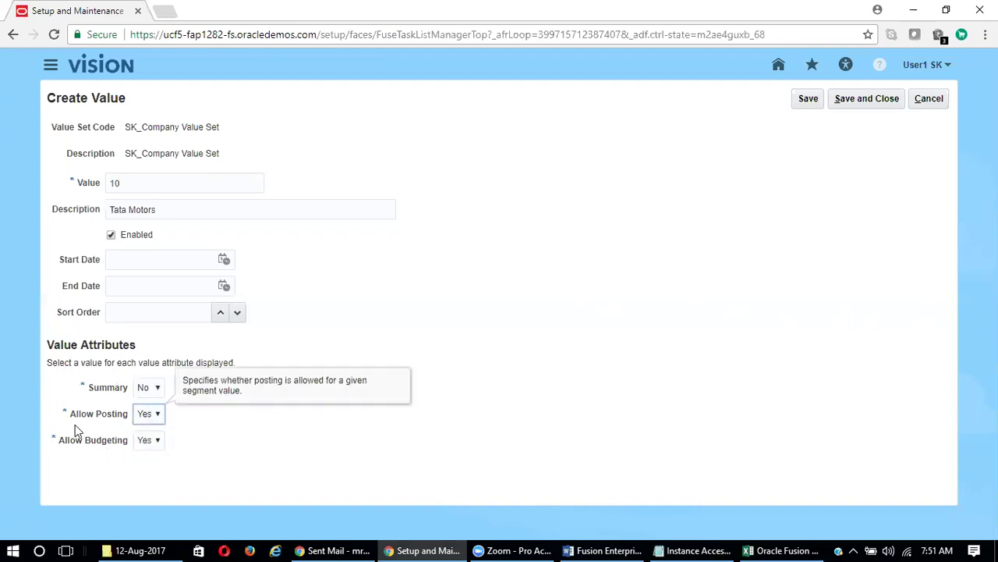
{"action": "left_click", "coordinate": [150, 443]}
{"action": "left_click", "coordinate": [150, 442]}
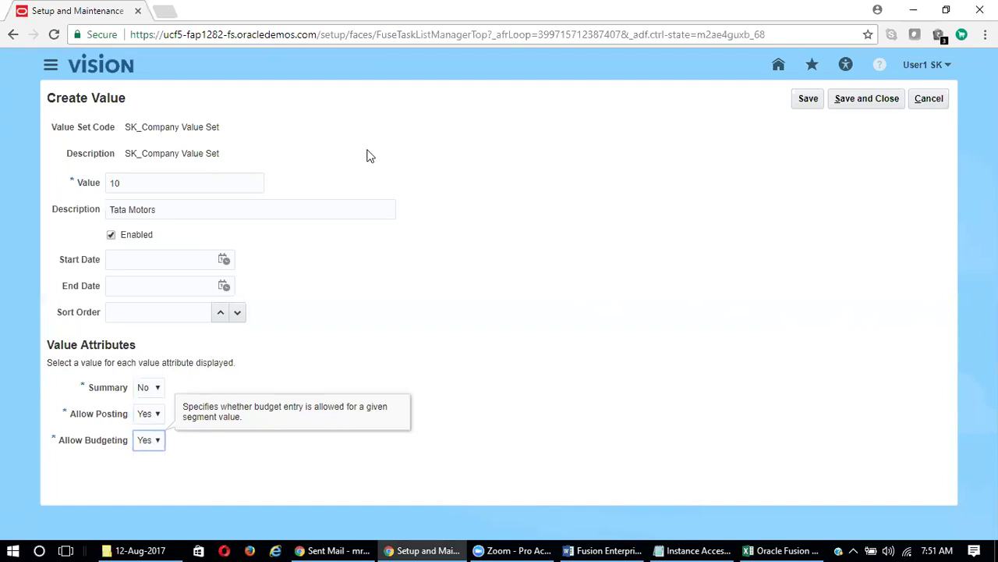
Step: Save company value 10 for Tata Motors and close the Create Value page
{"action": "left_click", "coordinate": [814, 98]}
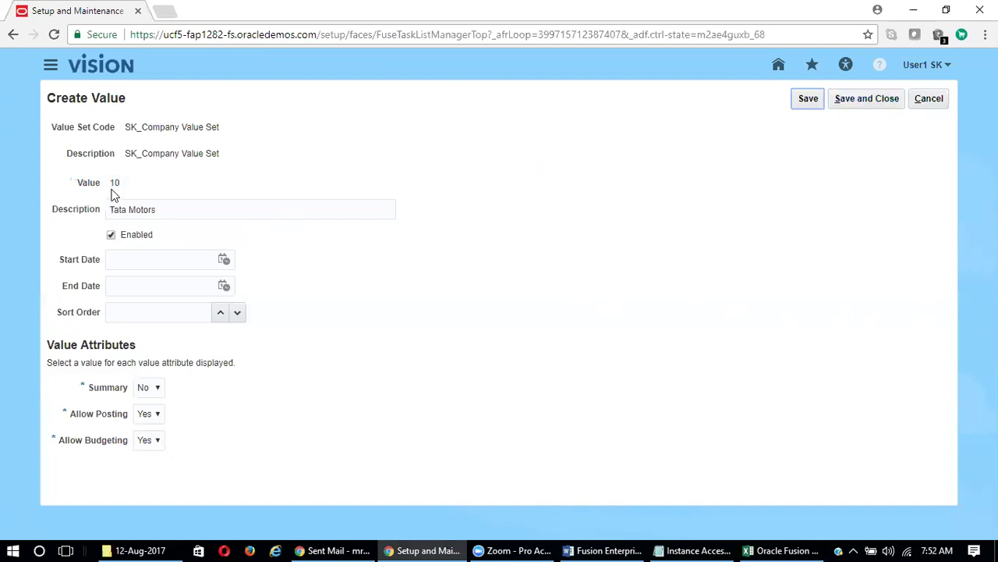
{"action": "left_click_drag", "start_coordinate": [119, 182], "coordinate": [93, 176]}
{"action": "left_click", "coordinate": [861, 100]}
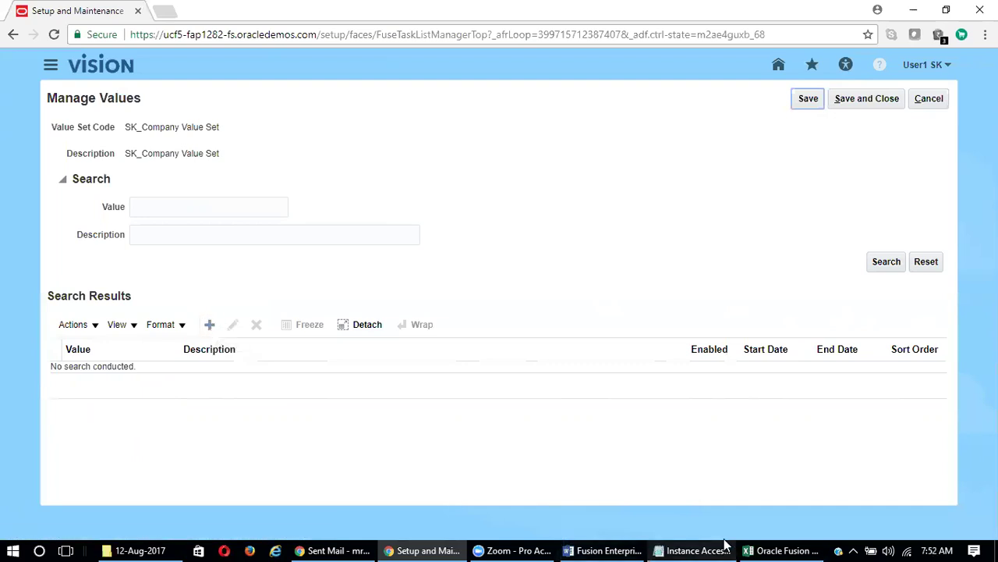
Step: Check the Company Value Set column in the Excel workbook for the next company, and return to Manage Values in Chrome
{"action": "left_click", "coordinate": [764, 548]}
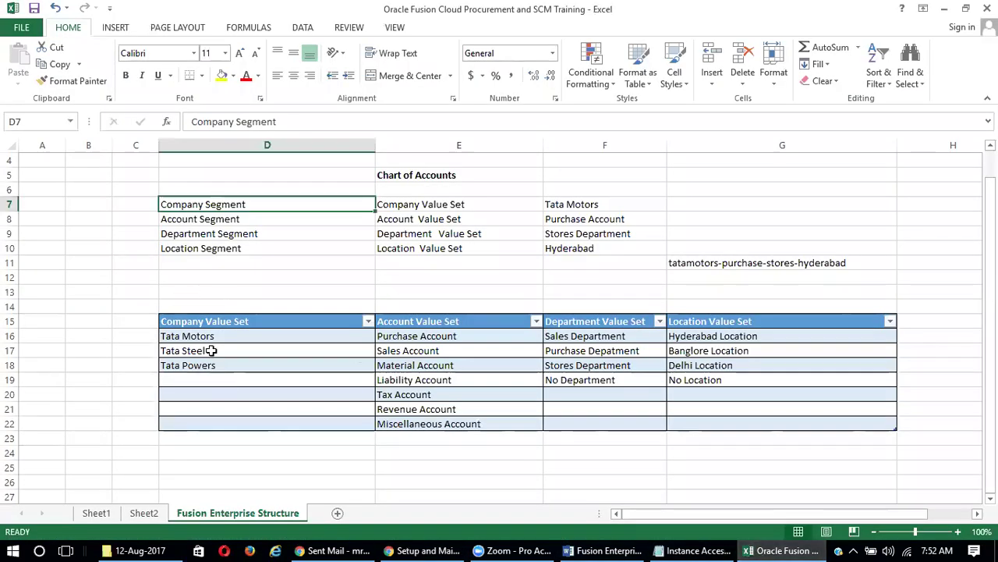
{"action": "key", "text": "alt+Tab"}
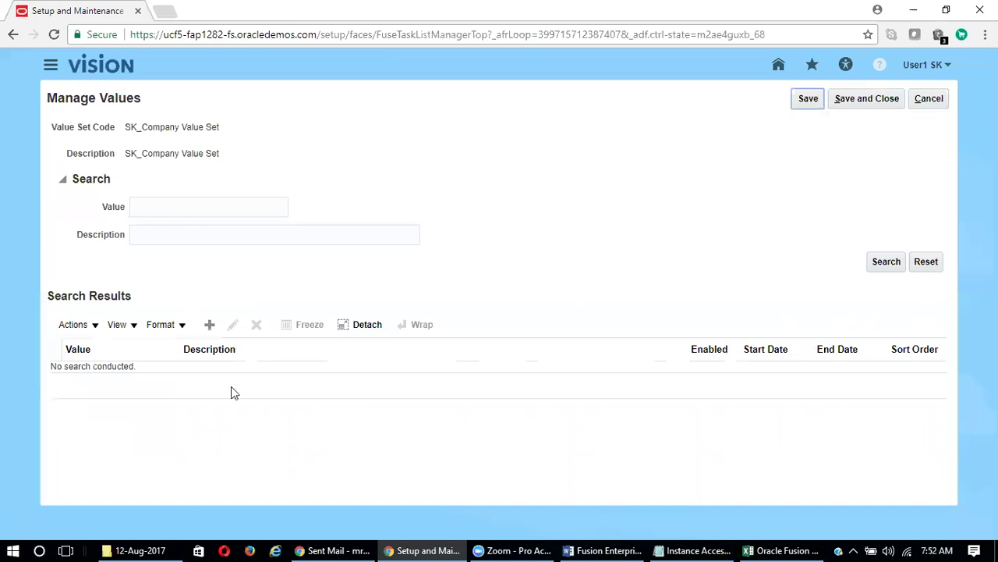
Step: Create company value 20 with the description Tata Steel in SK_Company Value Set, then save and close it
{"action": "left_click", "coordinate": [208, 325]}
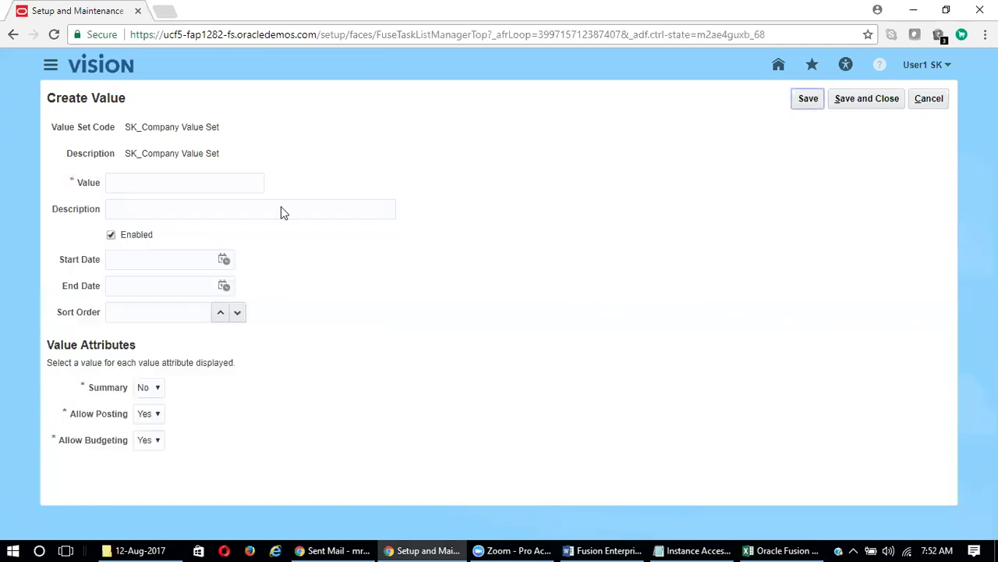
{"action": "left_click", "coordinate": [148, 189]}
{"action": "type", "text": "20"}
{"action": "key", "text": "Tab"}
{"action": "type", "text": "Tata Steel"}
{"action": "key", "text": "Tab"}
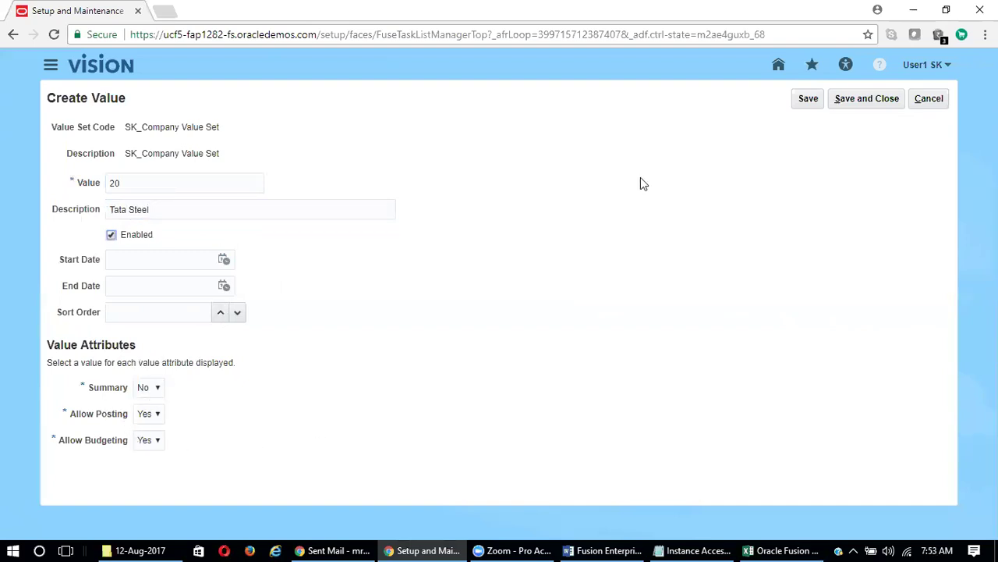
{"action": "left_click", "coordinate": [808, 101]}
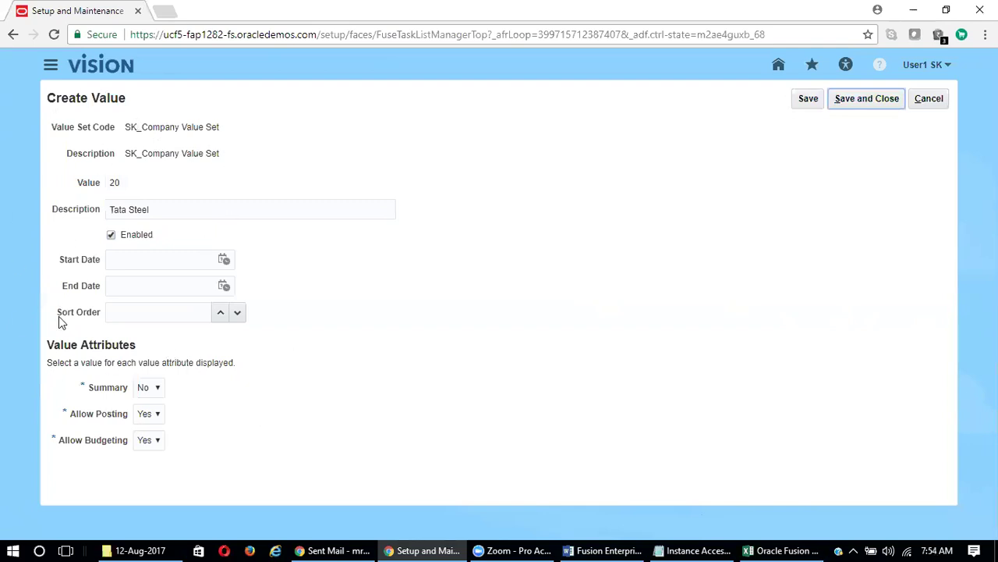
{"action": "left_click", "coordinate": [858, 102]}
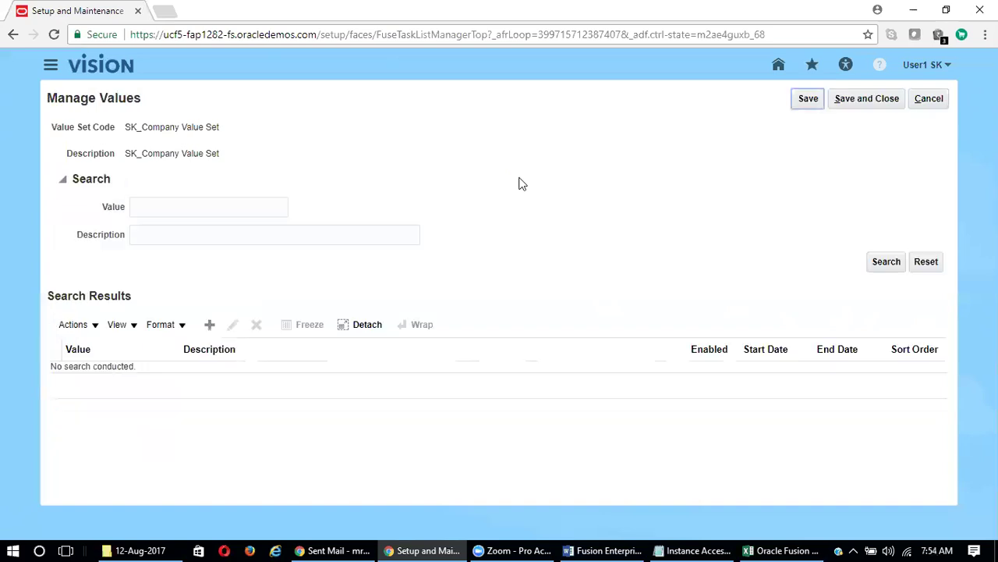
Step: Create company value 30 with the description Tata Power in SK_Company Value Set, then save and close it
{"action": "left_click", "coordinate": [209, 326]}
{"action": "left_click", "coordinate": [212, 328]}
{"action": "left_click", "coordinate": [181, 183]}
{"action": "type", "text": "30"}
{"action": "key", "text": "Tab"}
{"action": "type", "text": "tata"}
{"action": "key", "text": "BackSpace"}
{"action": "key", "text": "BackSpace"}
{"action": "key", "text": "BackSpace"}
{"action": "key", "text": "BackSpace"}
{"action": "key", "text": "BackSpace"}
{"action": "type", "text": "Tata Power"}
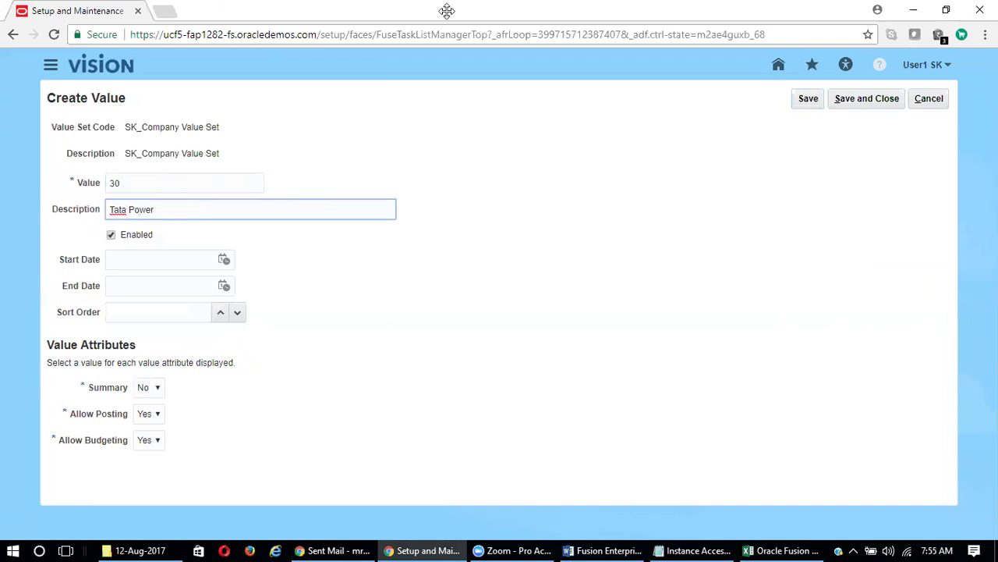
{"action": "left_click", "coordinate": [877, 105]}
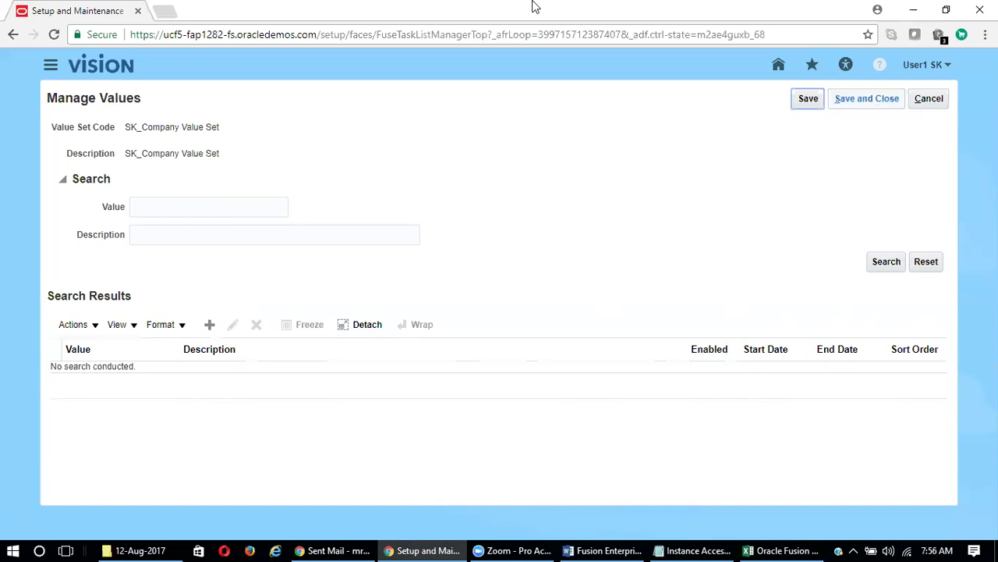
Step: Search SK_Company Value Set for all values with % and compare them with the company list in the Excel workbook
{"action": "left_click", "coordinate": [190, 203]}
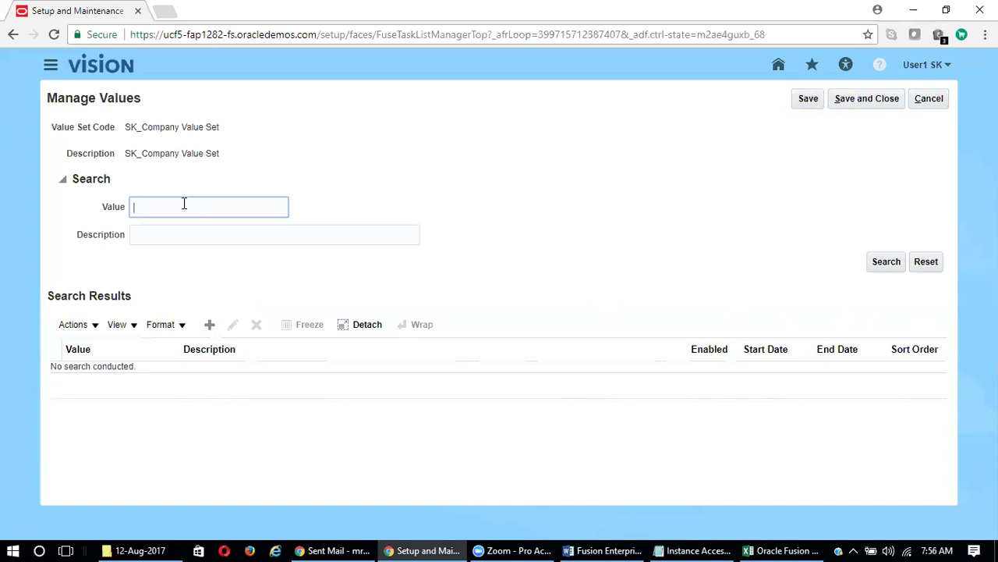
{"action": "type", "text": "%"}
{"action": "left_click", "coordinate": [878, 268]}
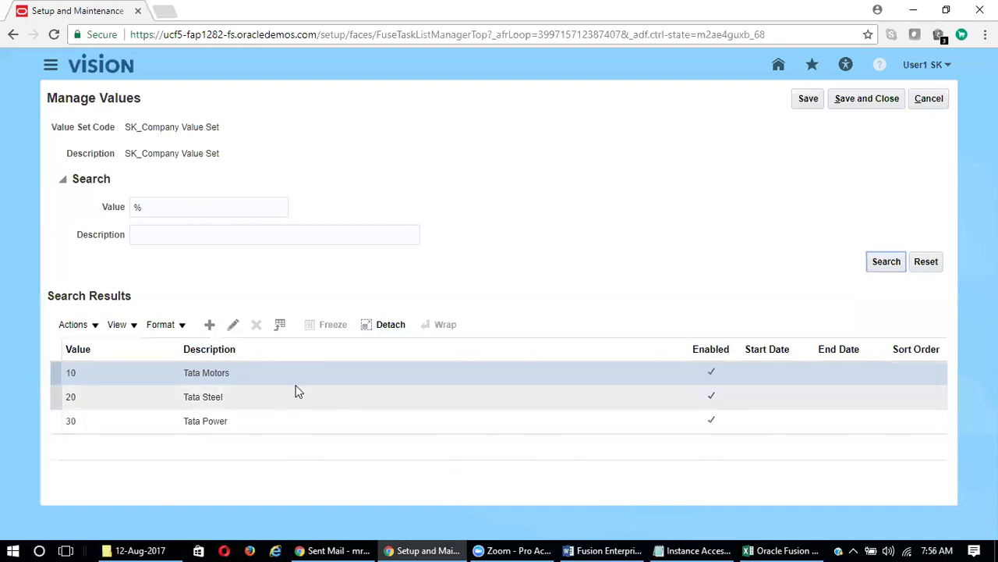
{"action": "left_click", "coordinate": [286, 425]}
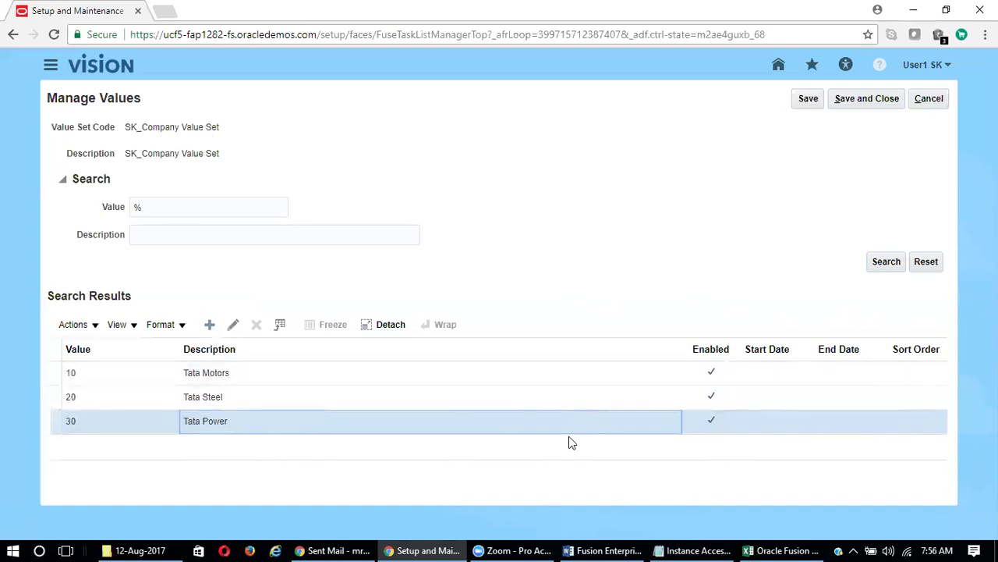
{"action": "left_click", "coordinate": [780, 551]}
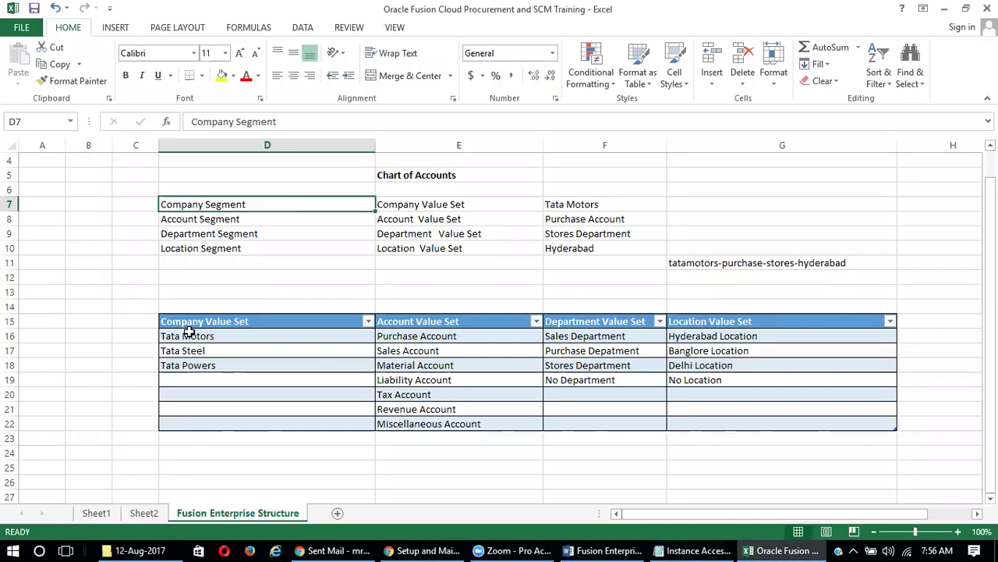
{"action": "key", "text": "alt+Tab"}
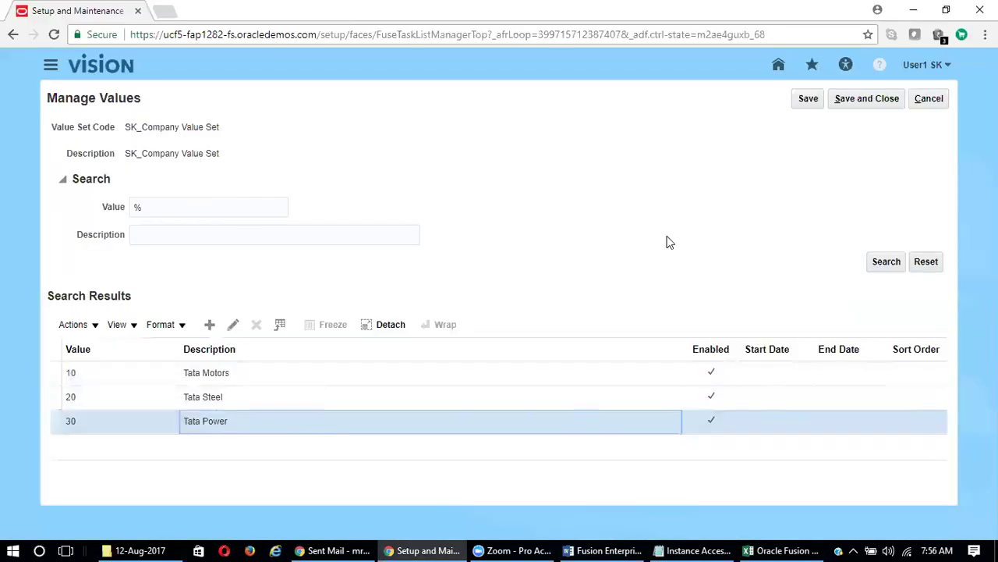
Step: Save and close the company values, and start a new value in SK_Account Value Set
{"action": "left_click", "coordinate": [858, 101]}
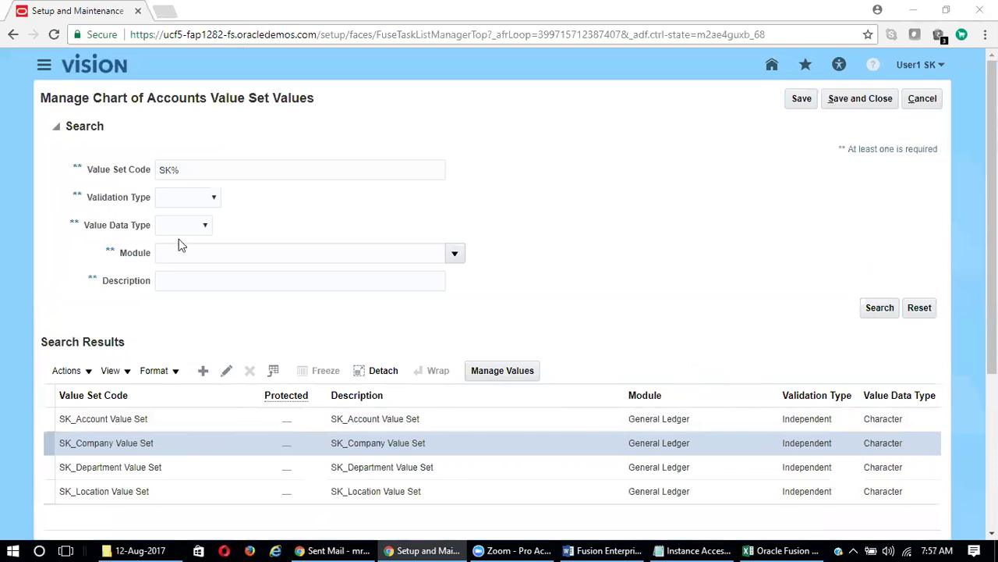
{"action": "left_click", "coordinate": [455, 421]}
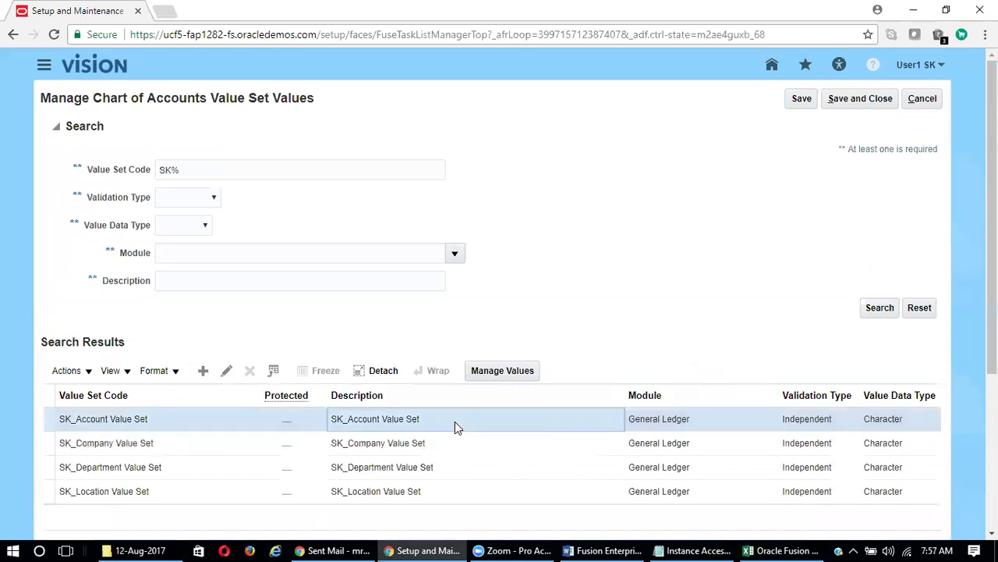
{"action": "left_click", "coordinate": [508, 372]}
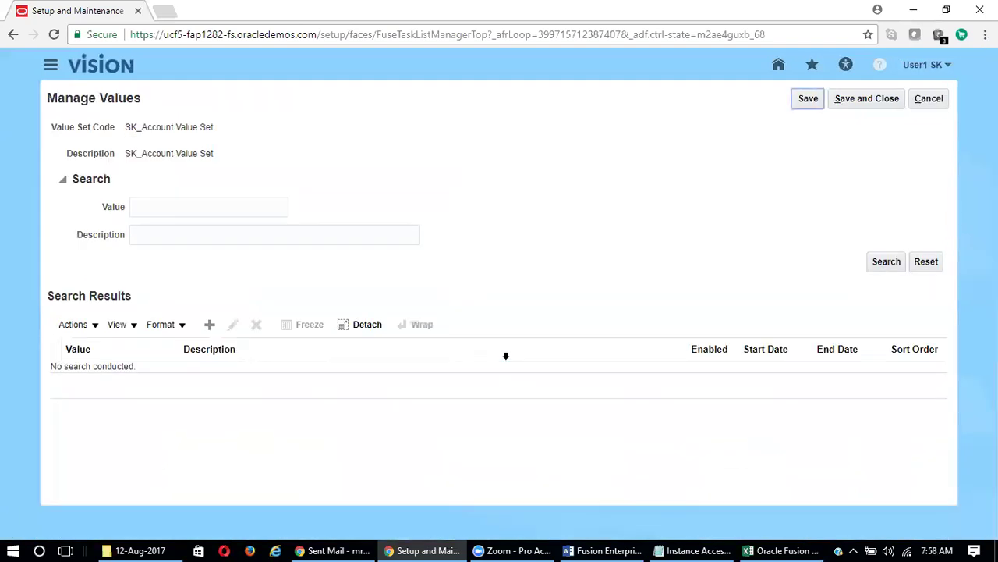
{"action": "left_click", "coordinate": [209, 326]}
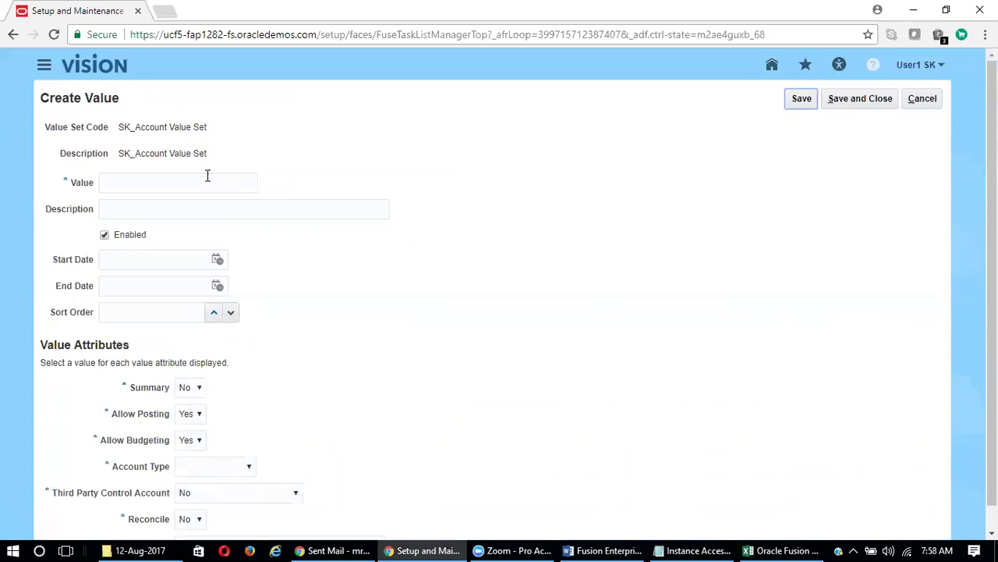
Step: Examine the Value Attributes of the new account value, including Account Type, Third Party Control Account, Reconcile and Financial Category
{"action": "left_click_drag", "start_coordinate": [137, 348], "coordinate": [275, 376]}
{"action": "scroll", "coordinate": [274, 376], "scroll_direction": "down", "scroll_amount": 1}
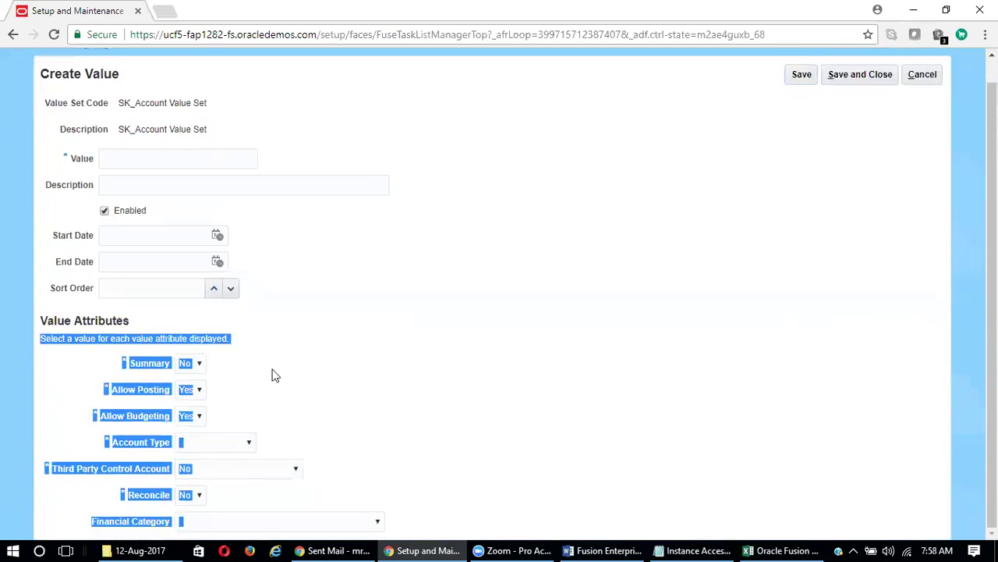
{"action": "left_click", "coordinate": [261, 377]}
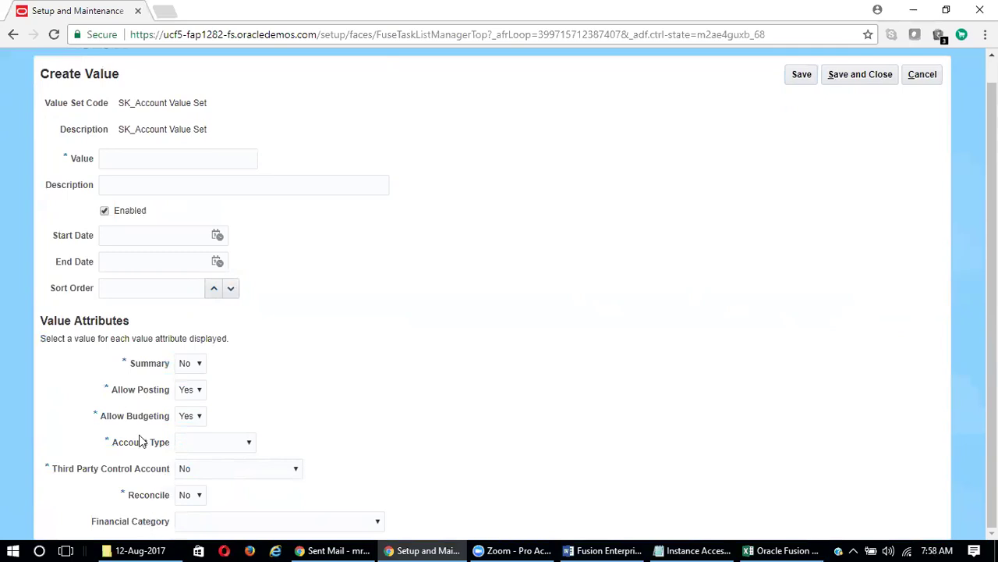
{"action": "left_click_drag", "start_coordinate": [101, 446], "coordinate": [178, 536]}
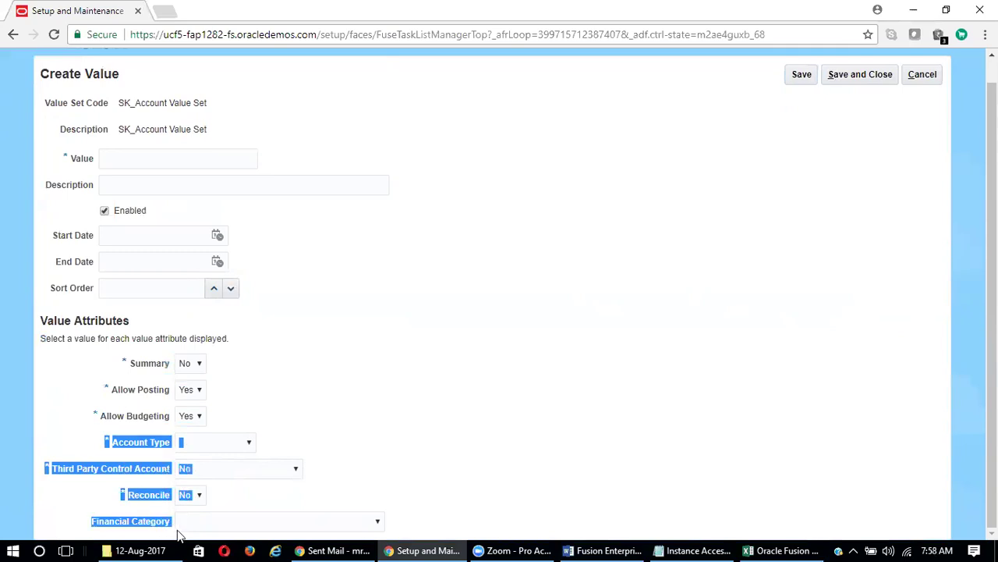
{"action": "left_click", "coordinate": [403, 489]}
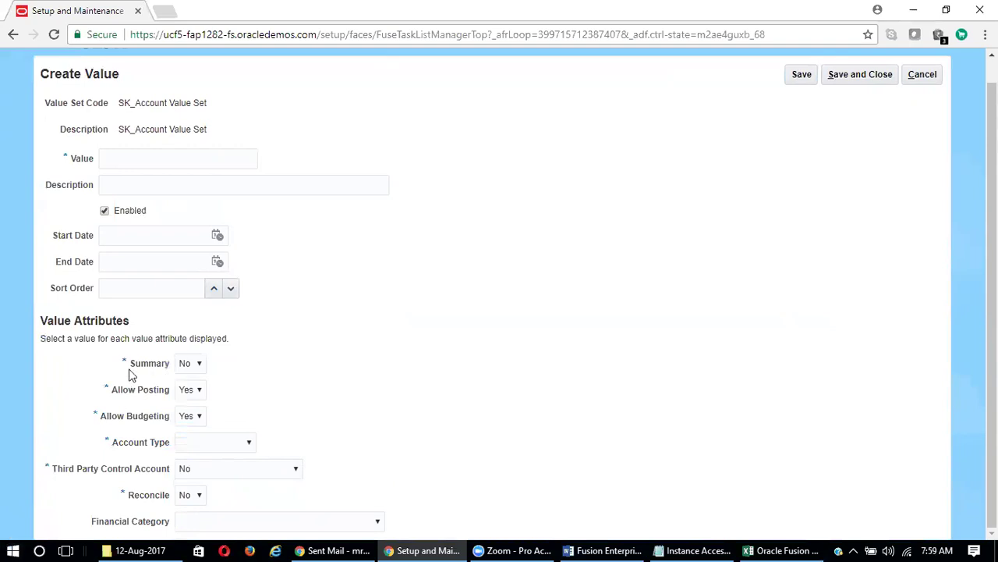
{"action": "left_click_drag", "start_coordinate": [125, 361], "coordinate": [250, 413]}
{"action": "left_click", "coordinate": [250, 412]}
Step: Review the Account Value Set column in the Excel workbook and the Account Type options on the Create Value page in Chrome
{"action": "left_click", "coordinate": [758, 548]}
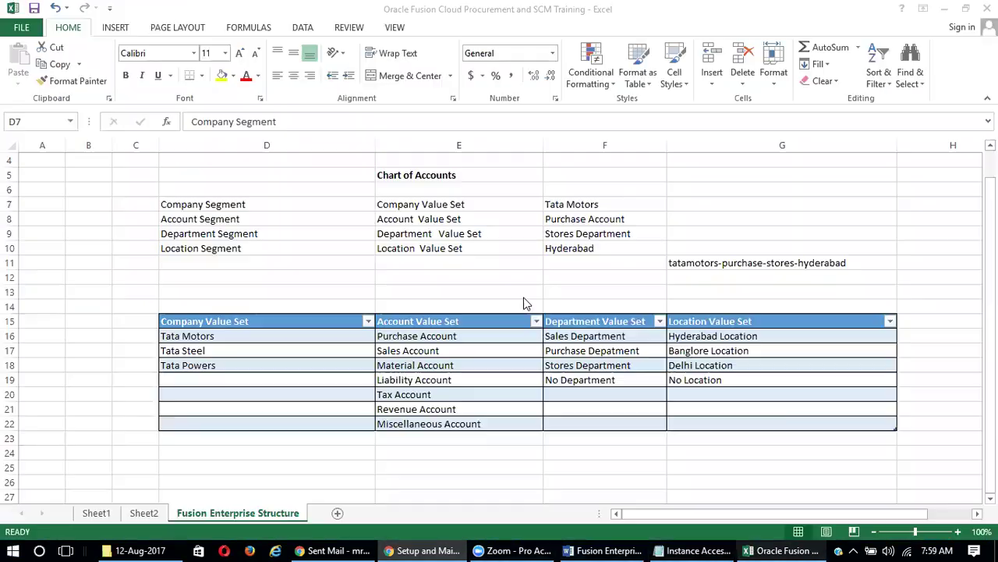
{"action": "left_click", "coordinate": [435, 341]}
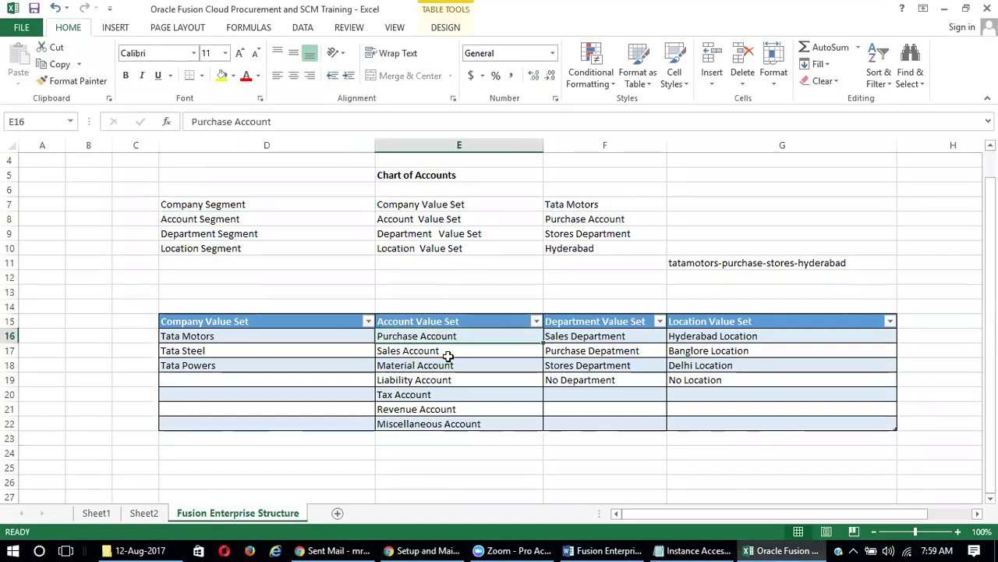
{"action": "left_click", "coordinate": [448, 355]}
{"action": "key", "text": "alt+Tab"}
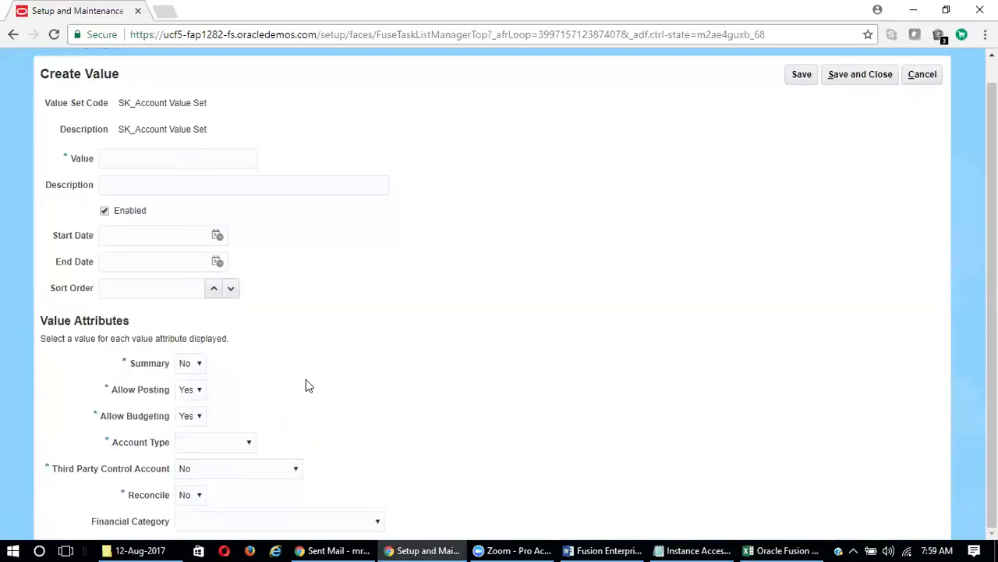
{"action": "left_click", "coordinate": [232, 448]}
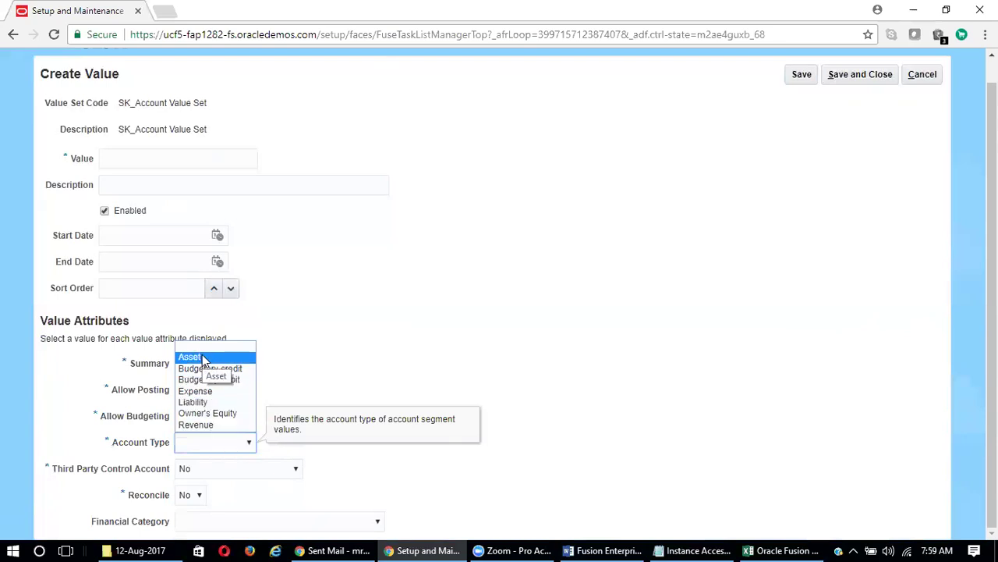
{"action": "left_click", "coordinate": [414, 362]}
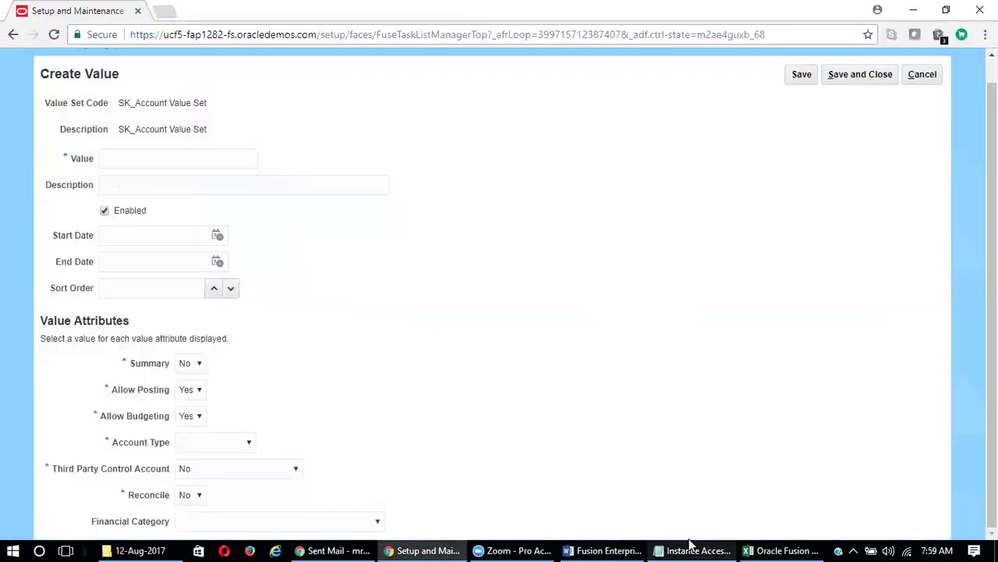
Step: Switch to the Excel workbook and extend the value set table by one row, down to row 23
{"action": "left_click", "coordinate": [782, 551]}
{"action": "left_click", "coordinate": [431, 424]}
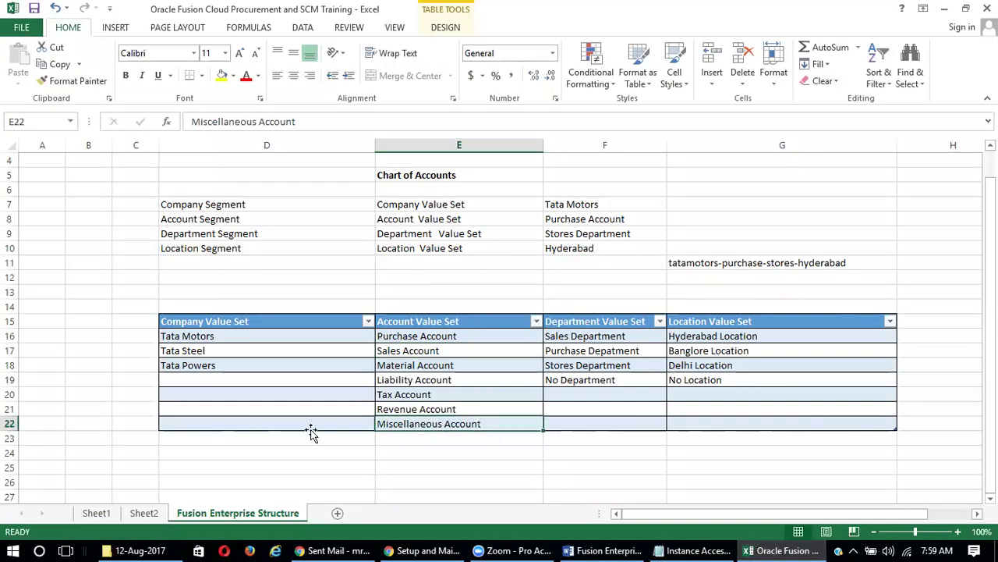
{"action": "left_click", "coordinate": [213, 425]}
{"action": "key", "text": "shift+Right"}
{"action": "key", "text": "shift+Right"}
{"action": "key", "text": "shift+Right"}
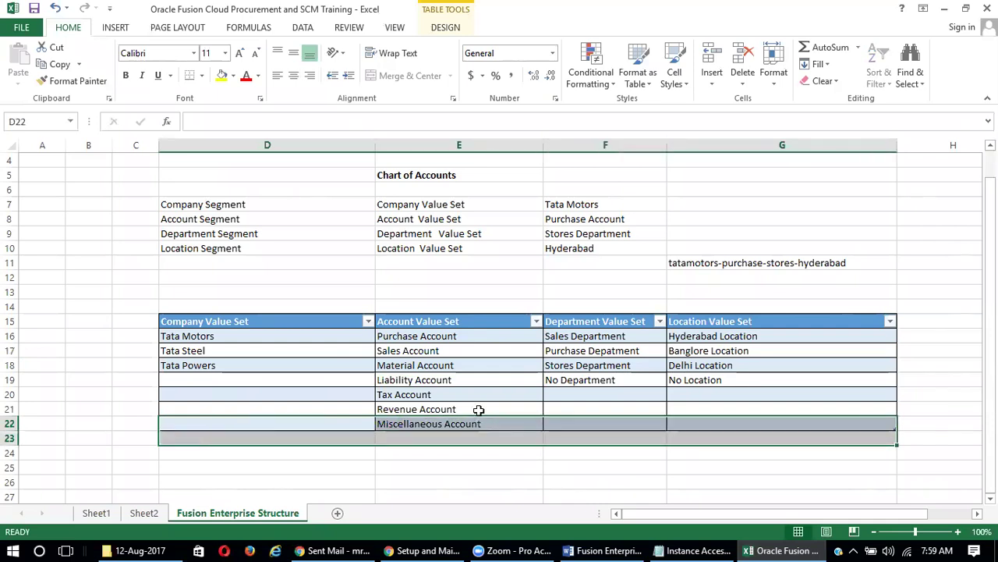
{"action": "left_click", "coordinate": [876, 426]}
{"action": "left_click_drag", "start_coordinate": [898, 429], "coordinate": [896, 443]}
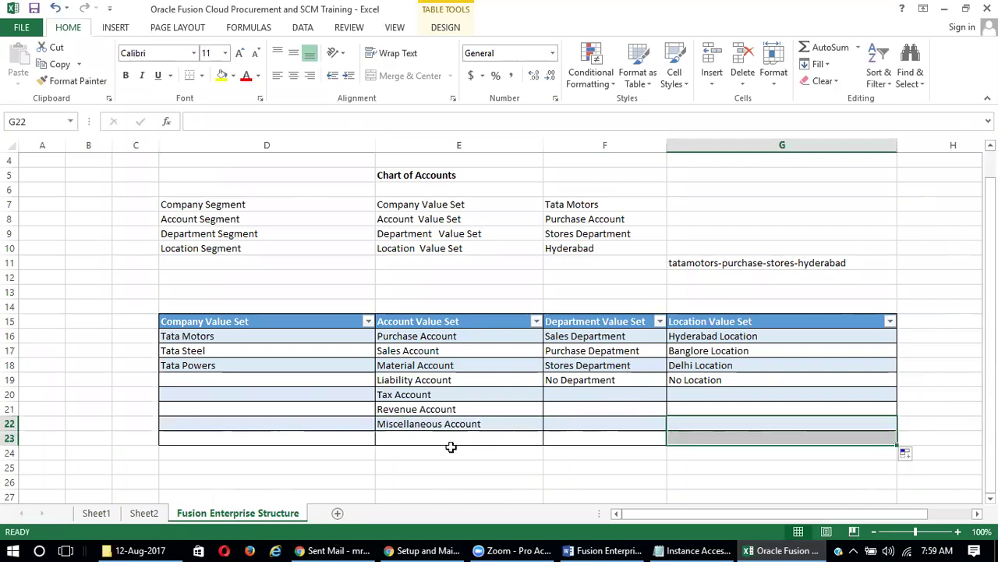
Step: Enter Retained Earning Account in cell E23 of the Account Value Set column
{"action": "left_click", "coordinate": [451, 438]}
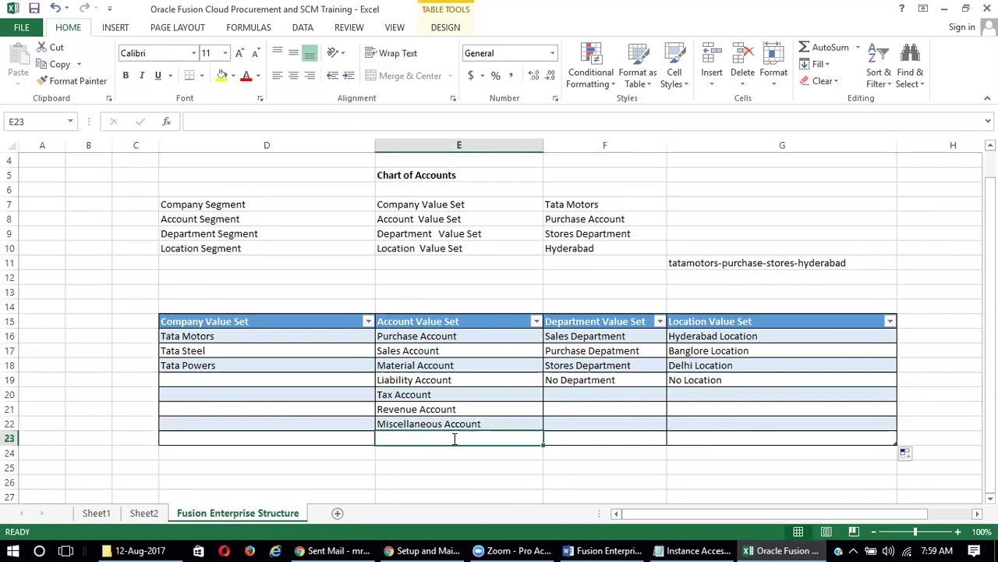
{"action": "type", "text": "Rea"}
{"action": "key", "text": "BackSpace"}
{"action": "type", "text": "ta"}
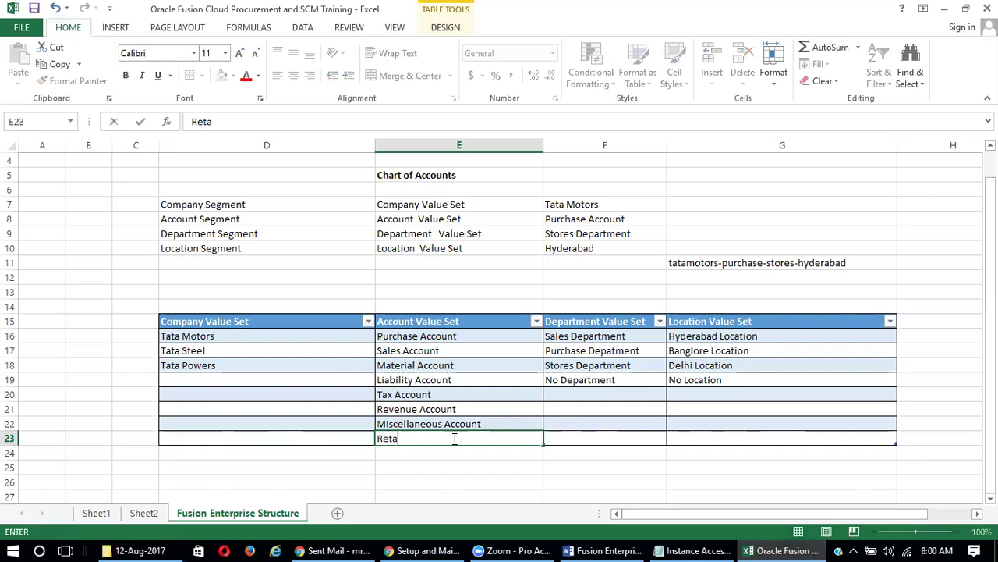
{"action": "type", "text": "ined Earning Account"}
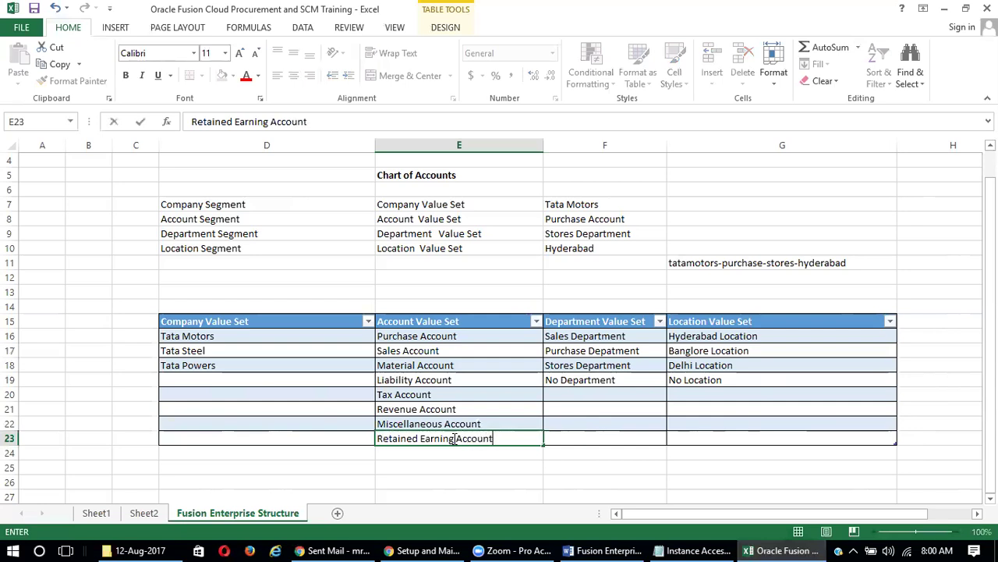
{"action": "key", "text": "ctrl+Return"}
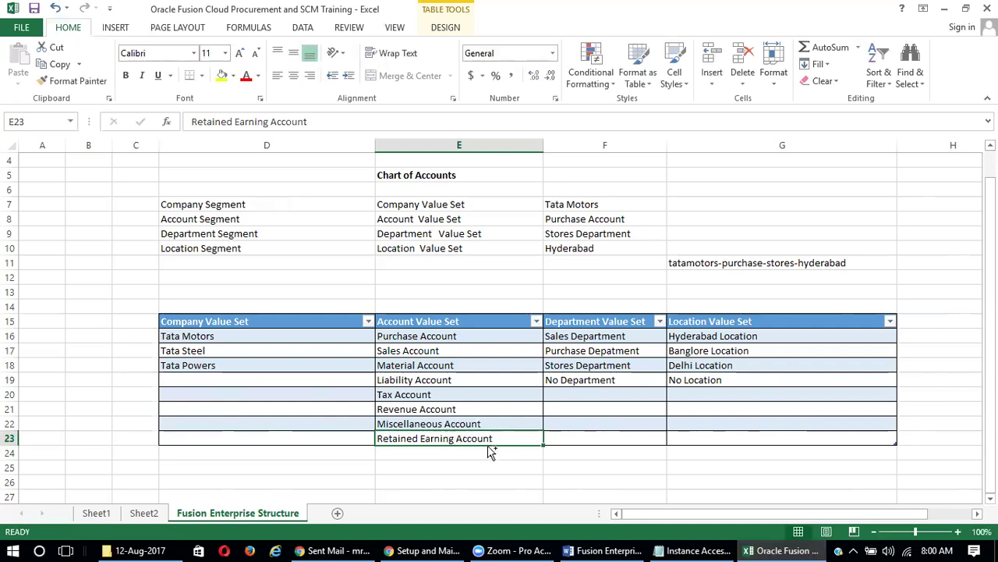
Step: Switch to Chrome and enter 10000 as the new account value with the description Retained Earning Account
{"action": "key", "text": "alt+Tab"}
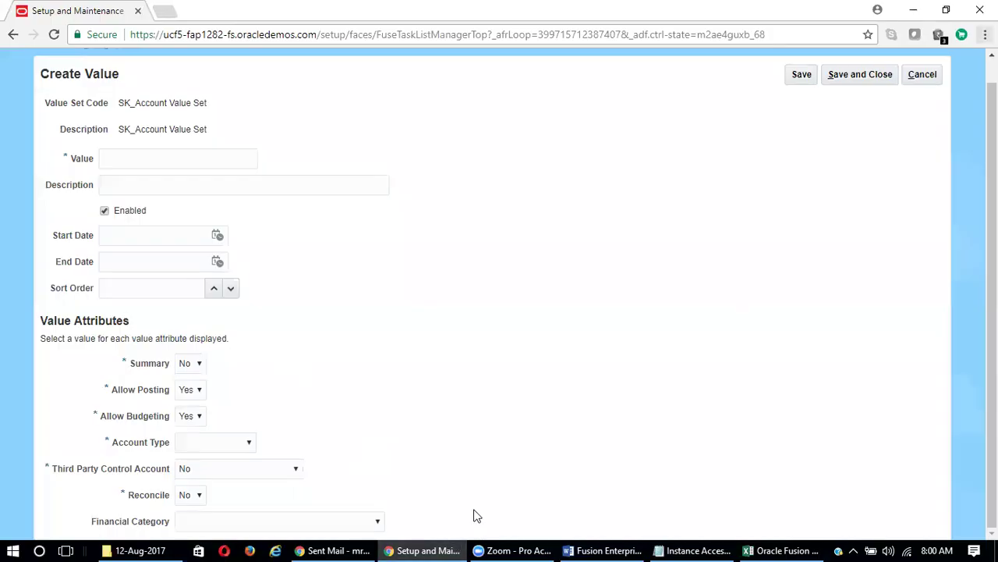
{"action": "key", "text": "alt+Tab"}
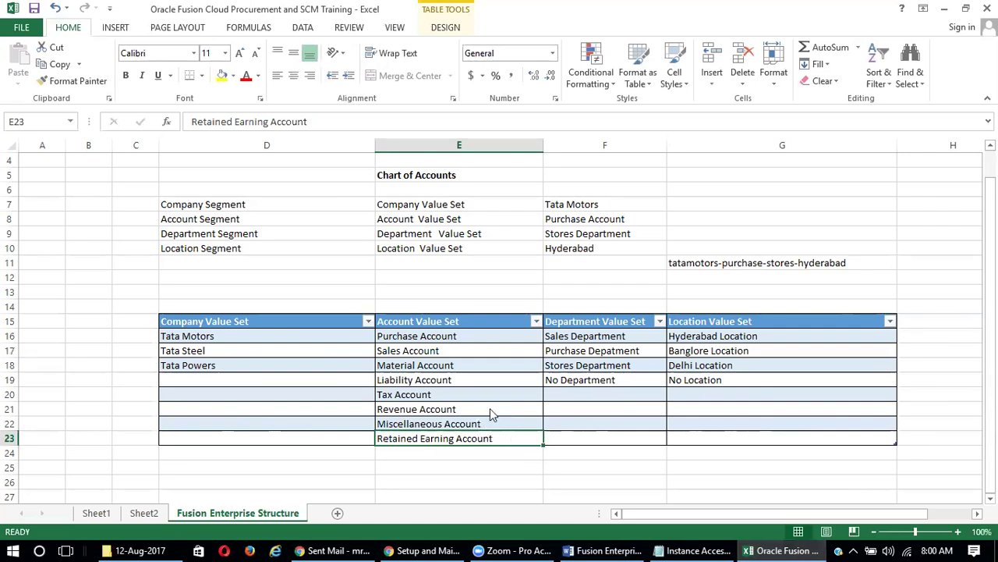
{"action": "key", "text": "alt+Tab"}
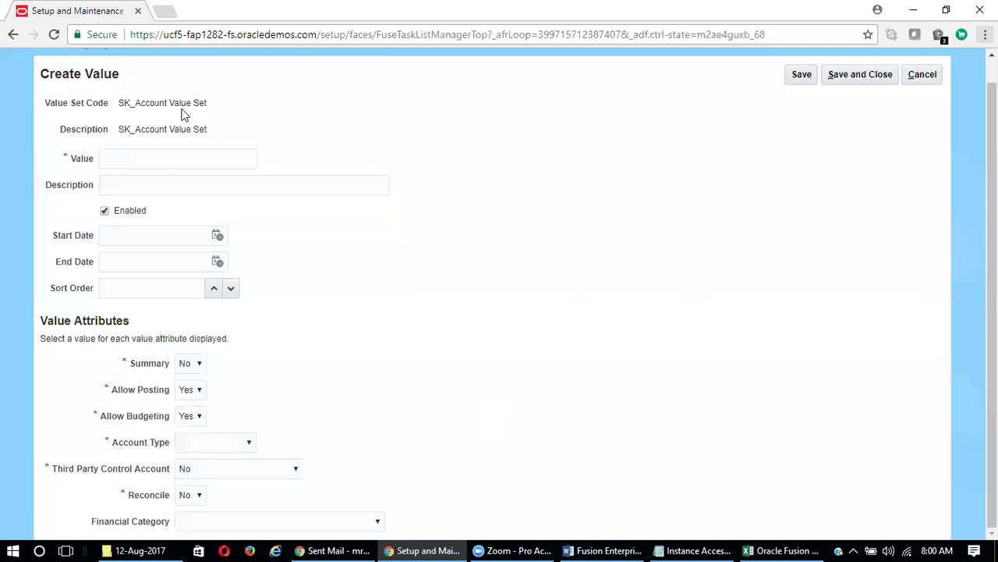
{"action": "left_click", "coordinate": [116, 159]}
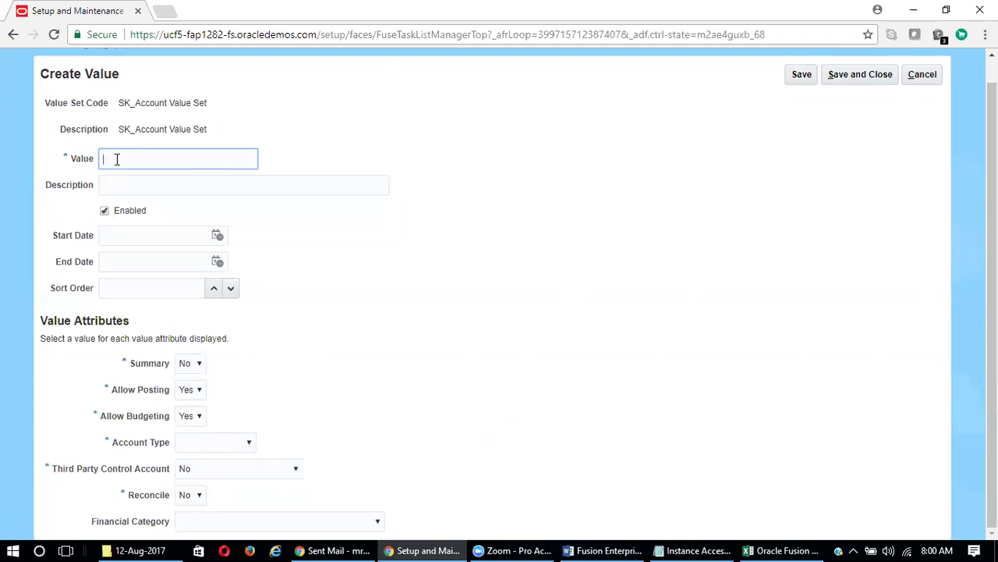
{"action": "type", "text": "10000"}
{"action": "key", "text": "Tab"}
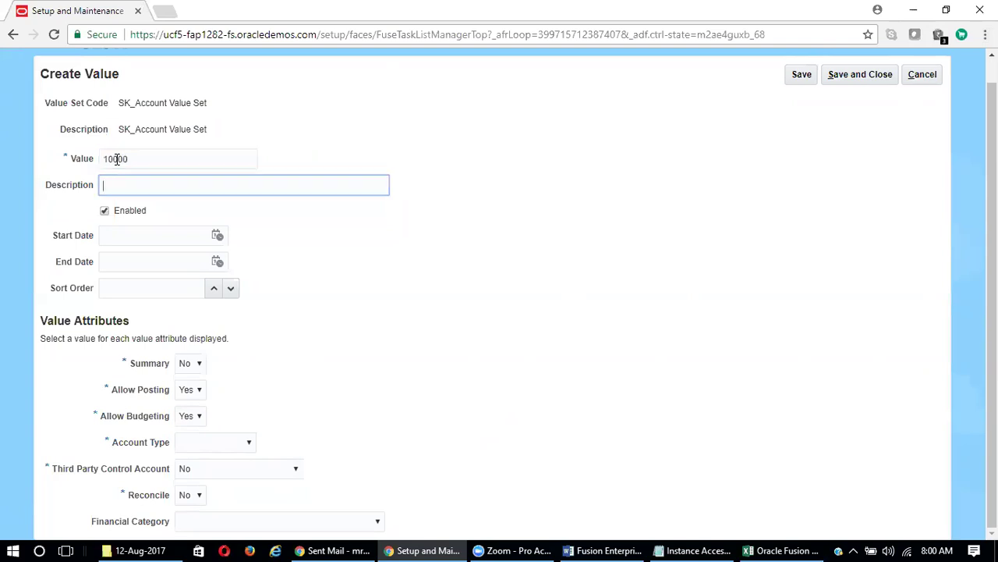
{"action": "type", "text": "Retained Earning Account"}
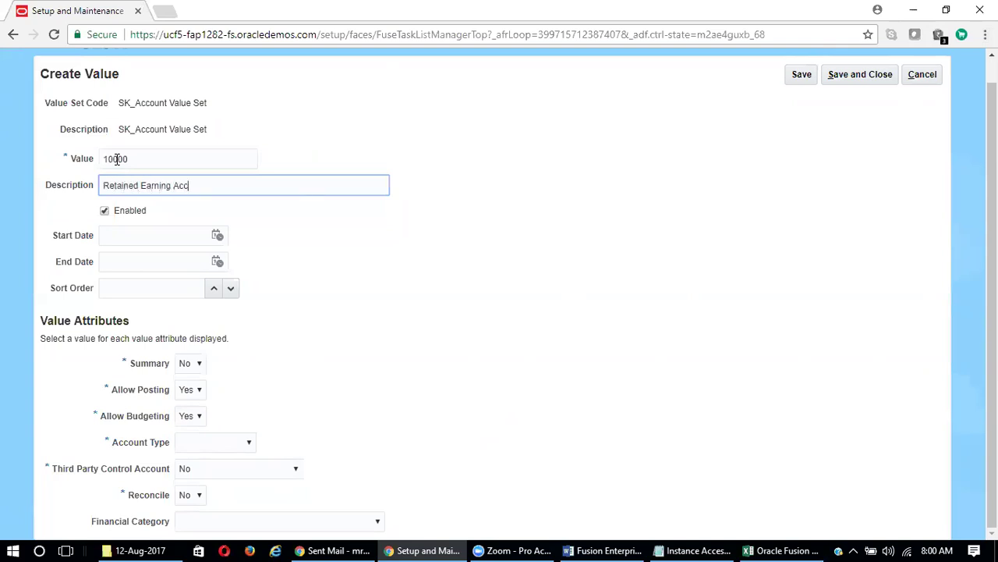
{"action": "key", "text": "Tab"}
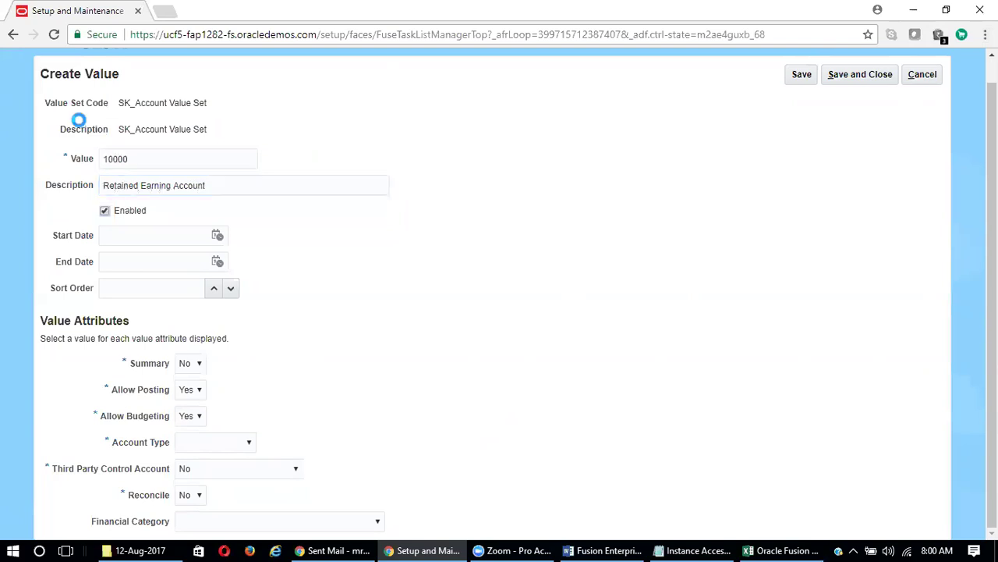
Step: Set the Account Type to Owner's Equity and correct the account value to 1000
{"action": "left_click", "coordinate": [221, 445]}
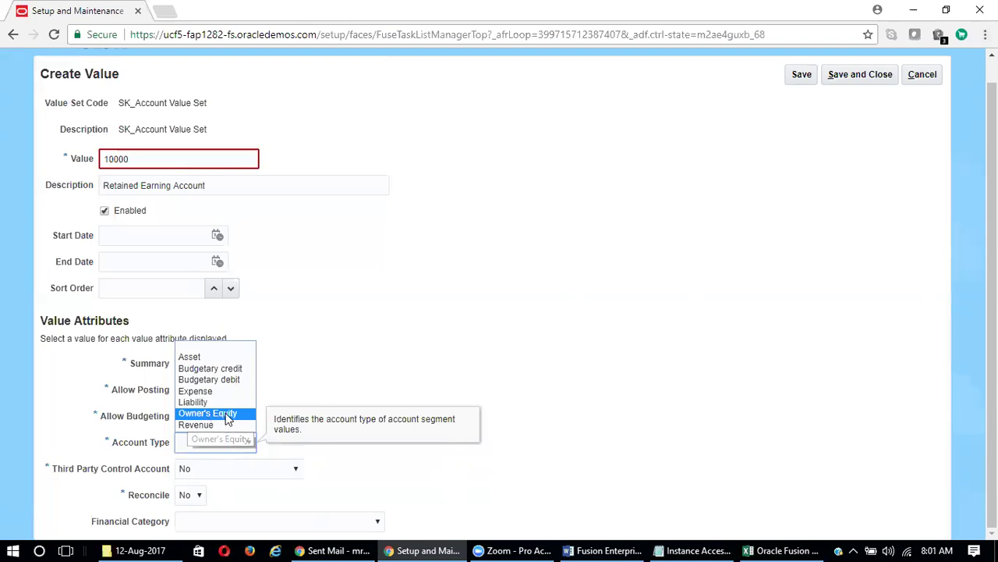
{"action": "left_click", "coordinate": [226, 414]}
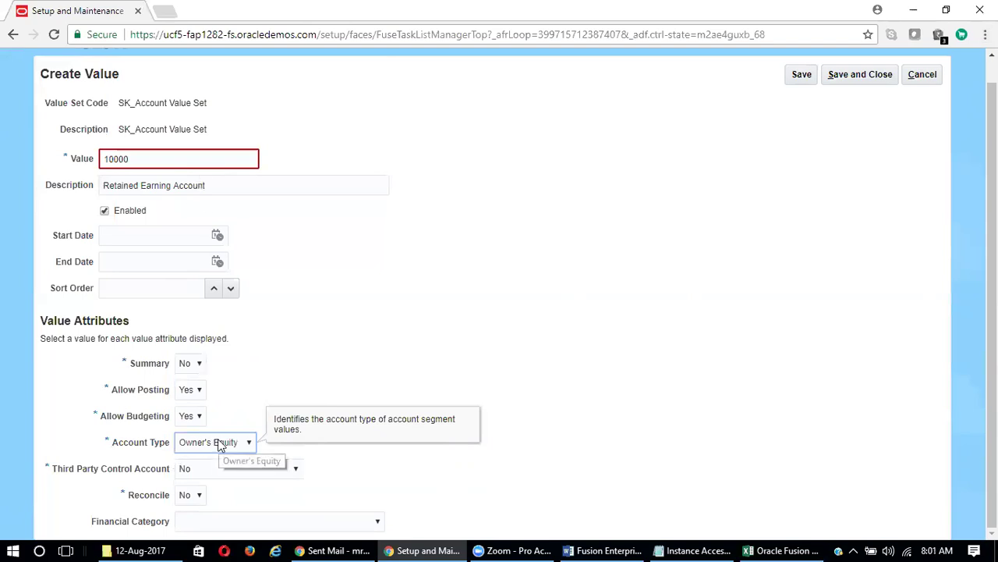
{"action": "left_click", "coordinate": [134, 160]}
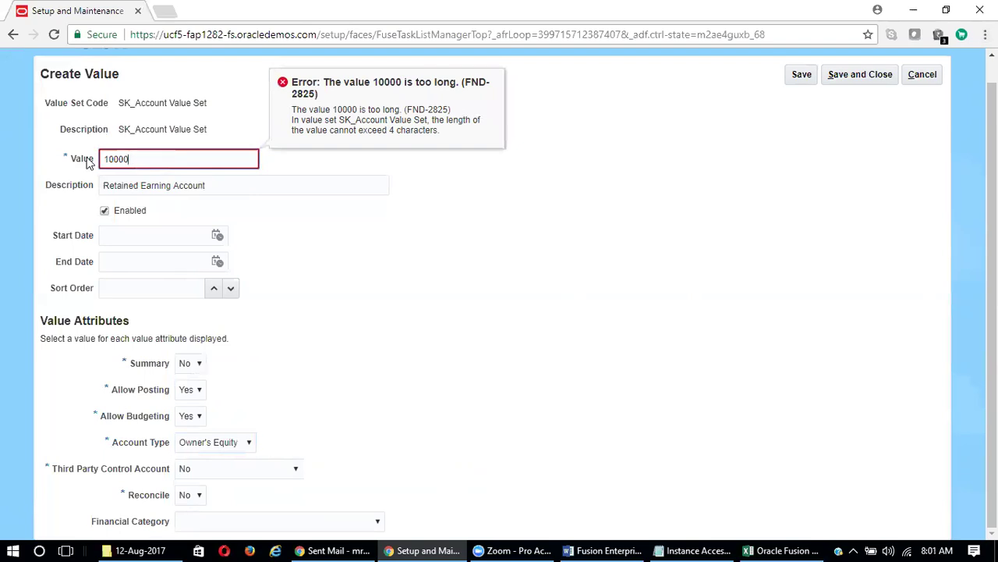
{"action": "key", "text": "BackSpace"}
{"action": "left_click", "coordinate": [464, 274]}
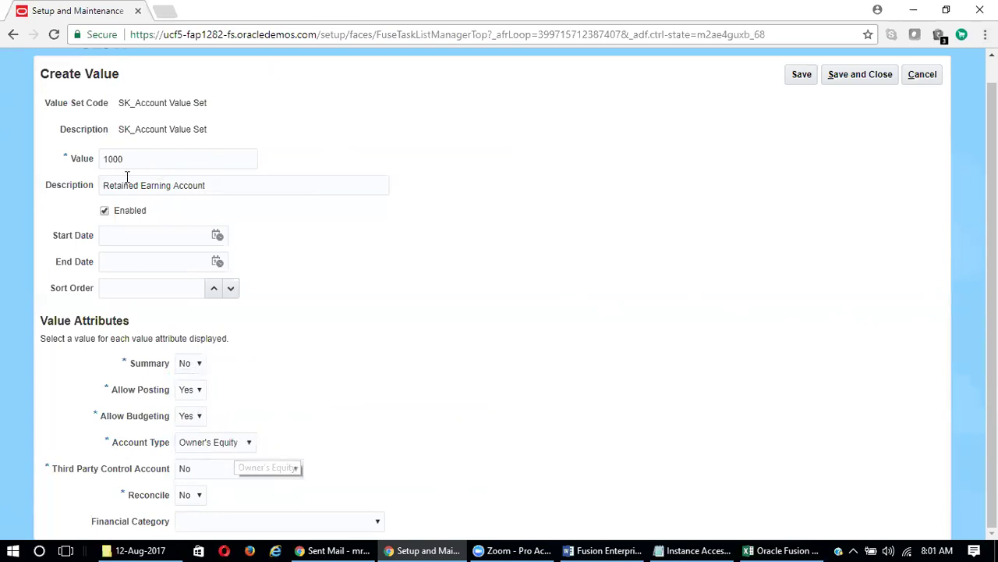
Step: Review the available options for Third Party Control Account, Reconcile and Financial Category without changing them
{"action": "left_click", "coordinate": [219, 469]}
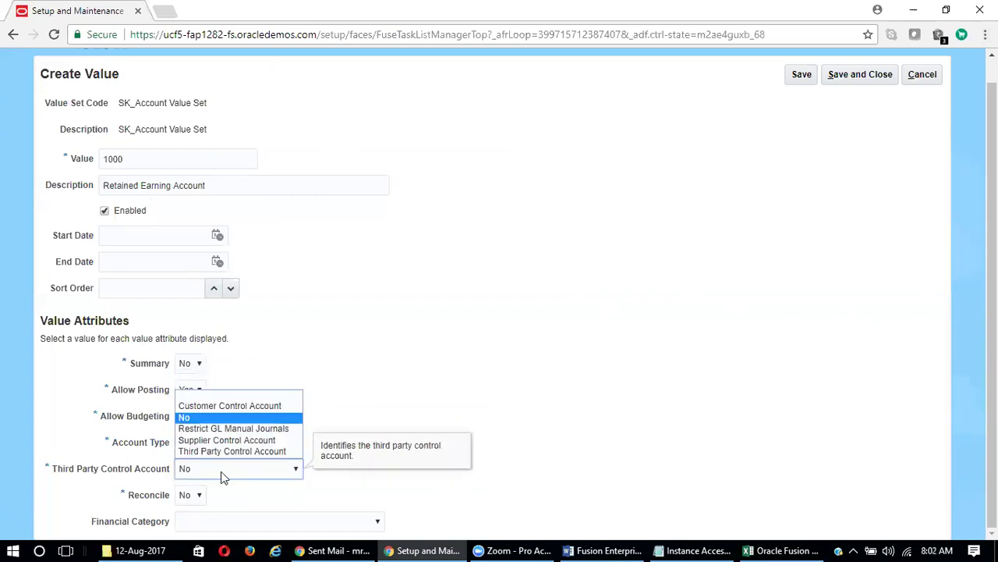
{"action": "left_click", "coordinate": [220, 471]}
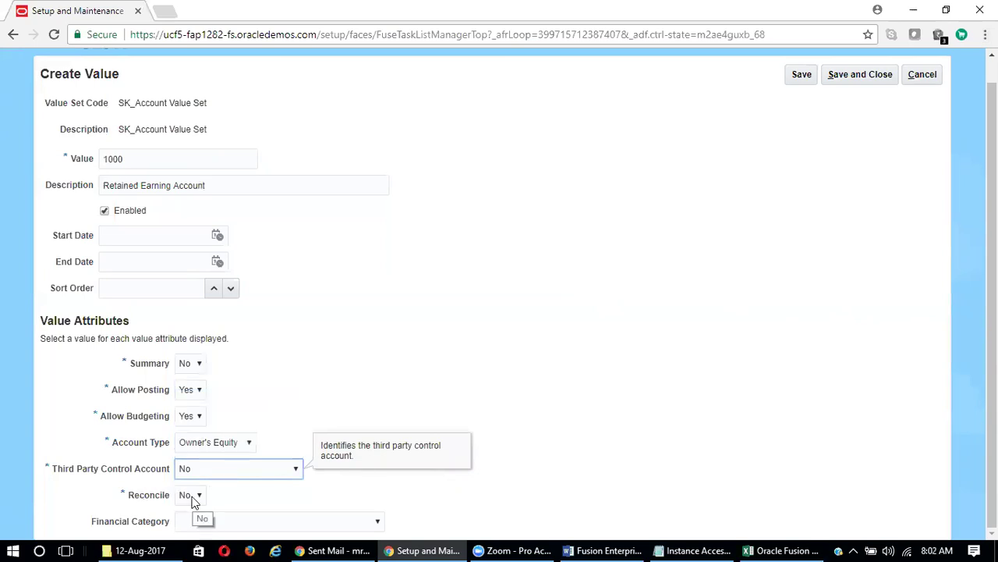
{"action": "left_click", "coordinate": [195, 501]}
{"action": "left_click", "coordinate": [195, 500]}
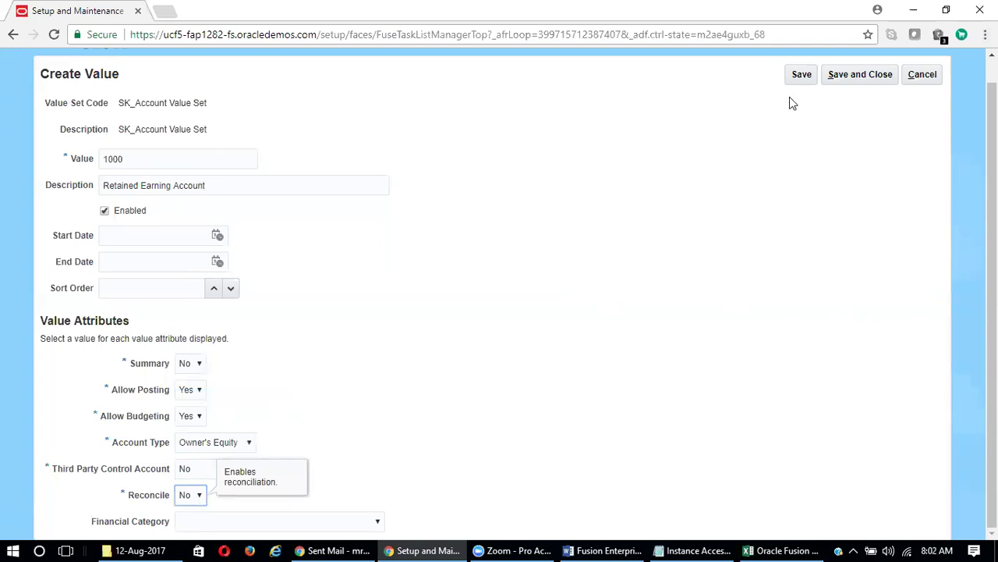
{"action": "left_click", "coordinate": [376, 522]}
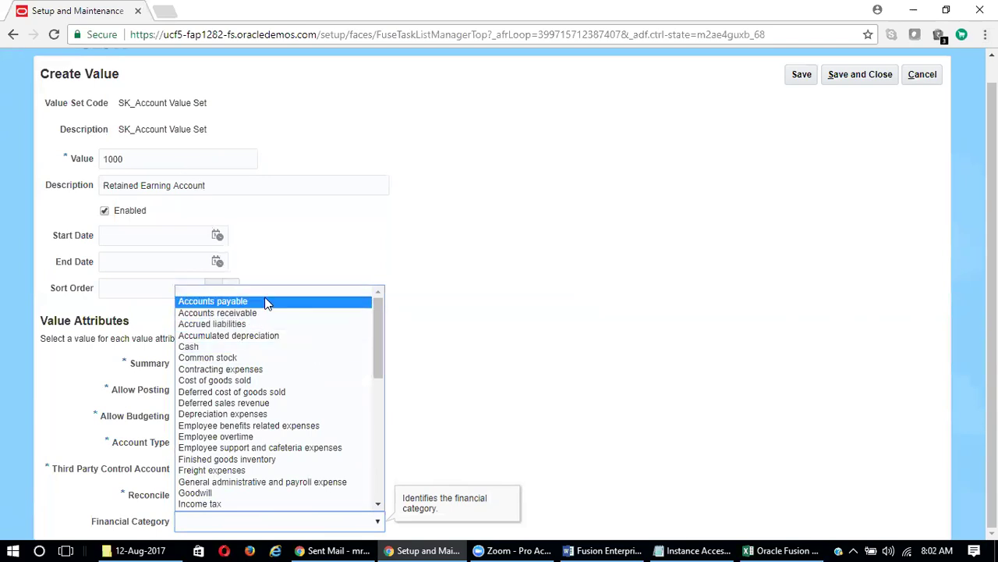
{"action": "left_click_drag", "start_coordinate": [382, 329], "coordinate": [384, 295]}
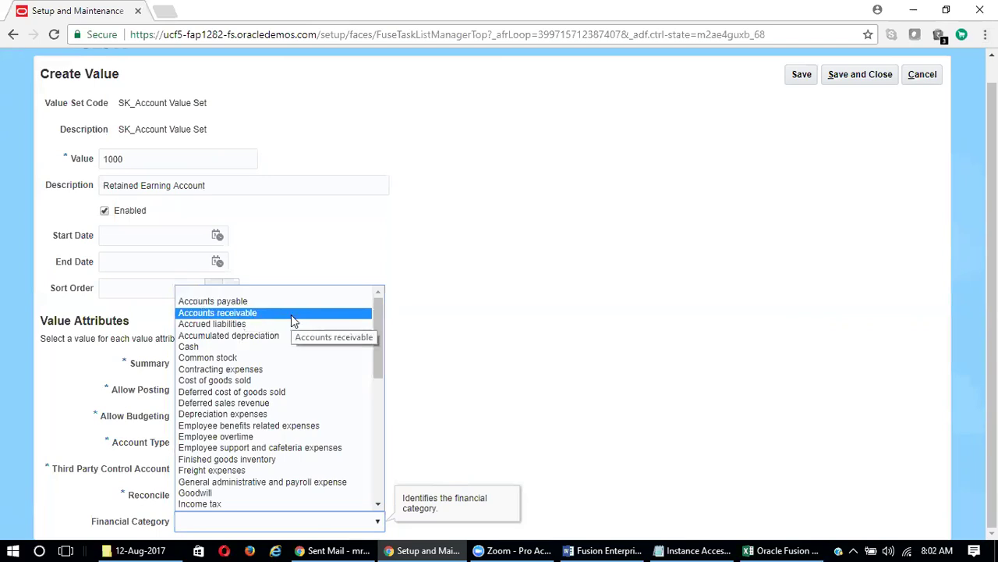
{"action": "left_click", "coordinate": [480, 401]}
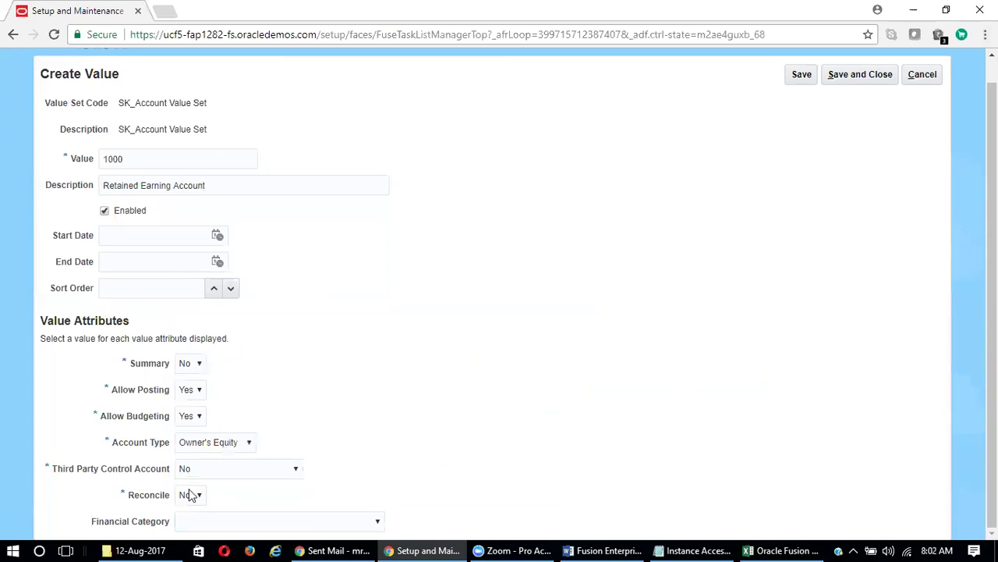
Step: Save the Retained Earning Account value and close its creation page
{"action": "left_click", "coordinate": [79, 159]}
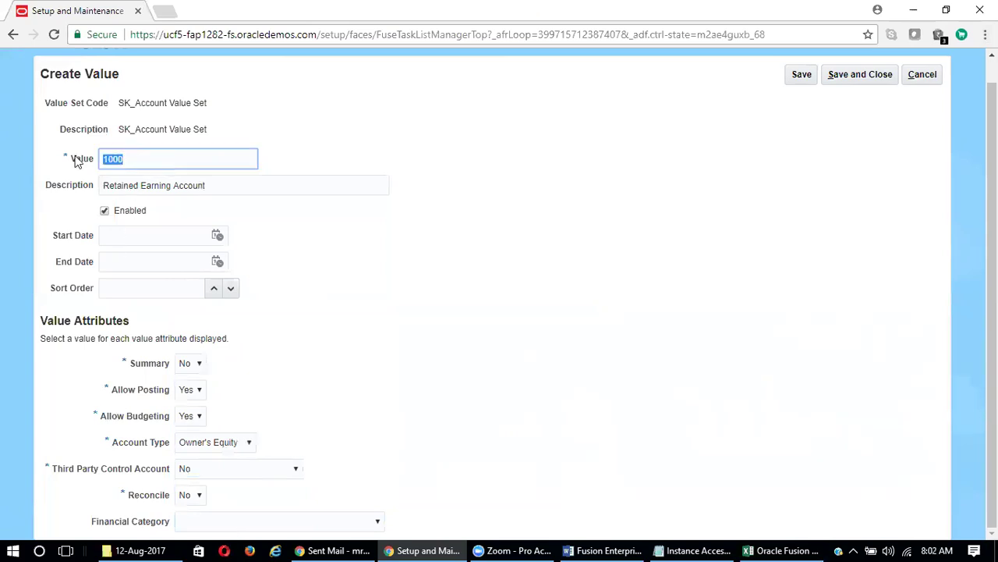
{"action": "left_click", "coordinate": [140, 186]}
{"action": "left_click", "coordinate": [72, 188]}
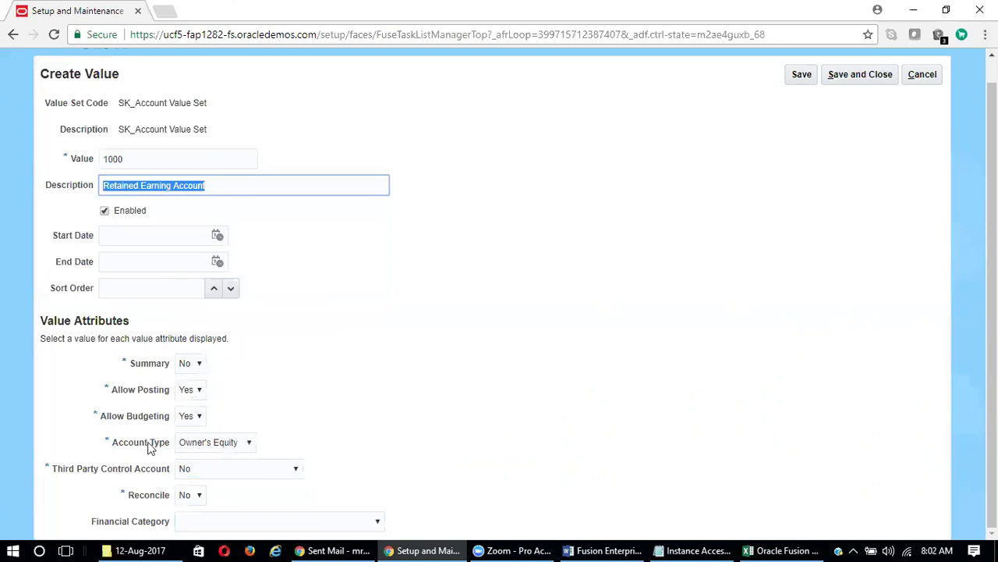
{"action": "left_click", "coordinate": [803, 75]}
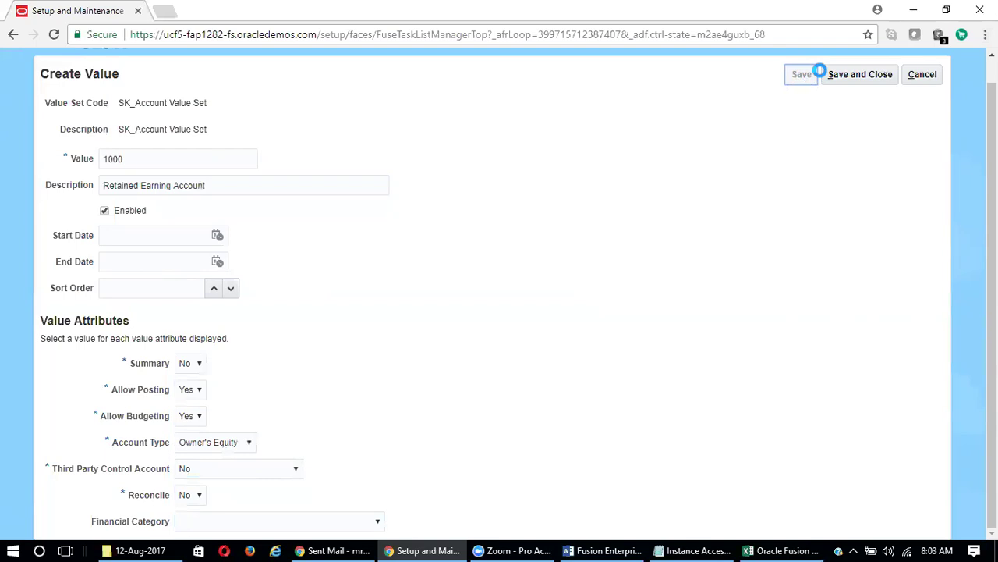
{"action": "left_click", "coordinate": [872, 72]}
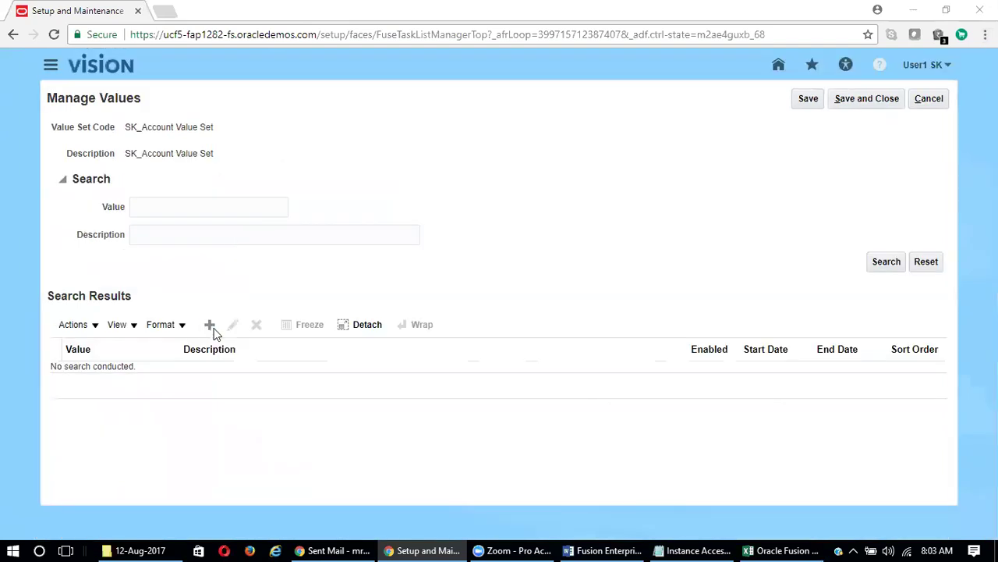
Step: Start another account value, check the planned accounts in Excel, and enter value 1001 with the description Purchase Account in Chrome
{"action": "left_click", "coordinate": [214, 326]}
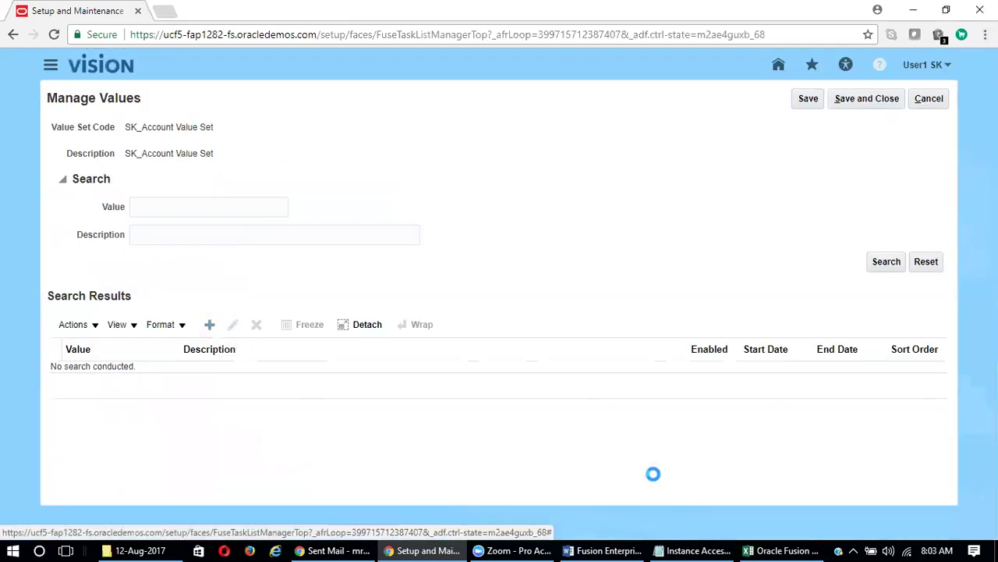
{"action": "left_click", "coordinate": [796, 547]}
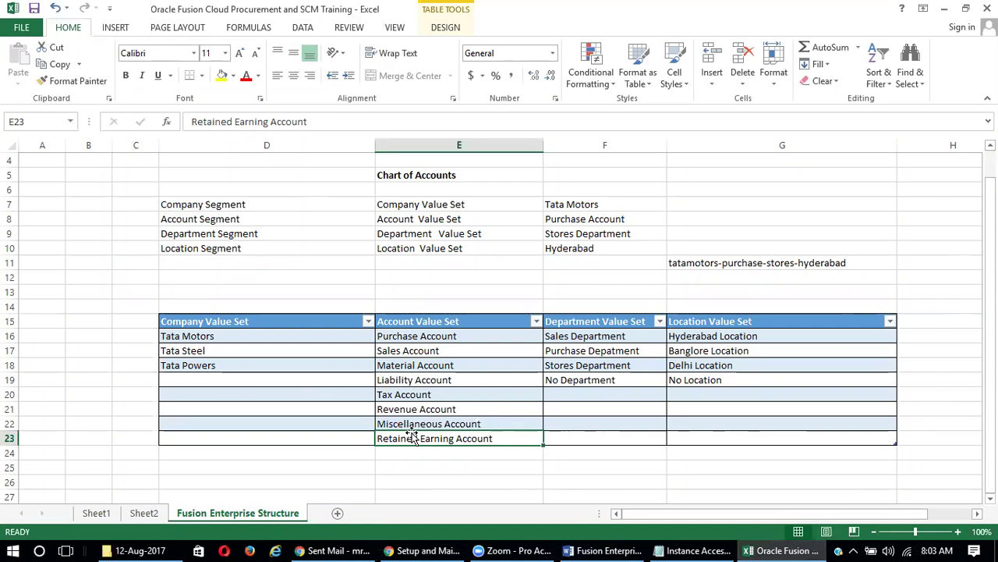
{"action": "key", "text": "alt+Tab"}
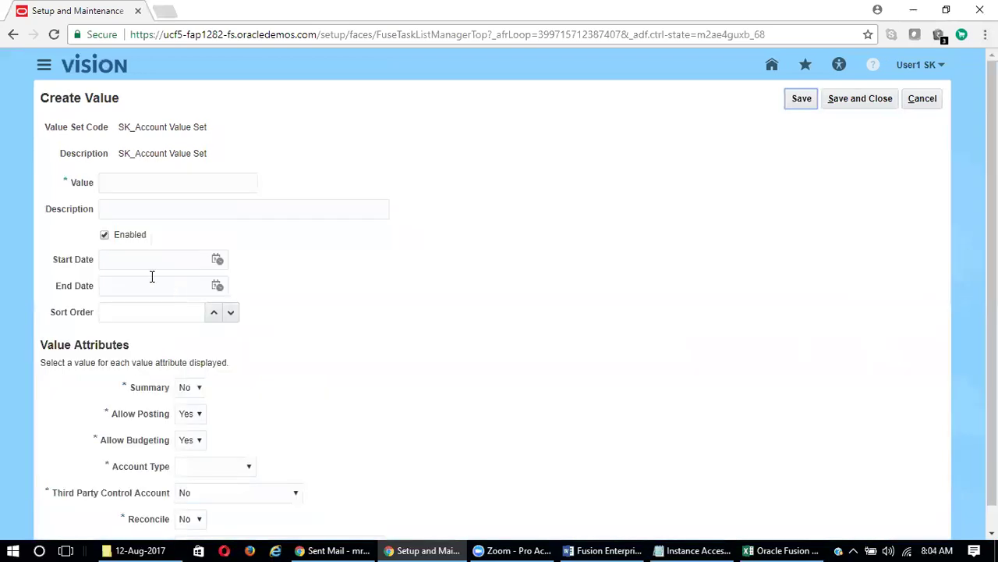
{"action": "key", "text": "alt+Tab"}
{"action": "key", "text": "alt+Tab"}
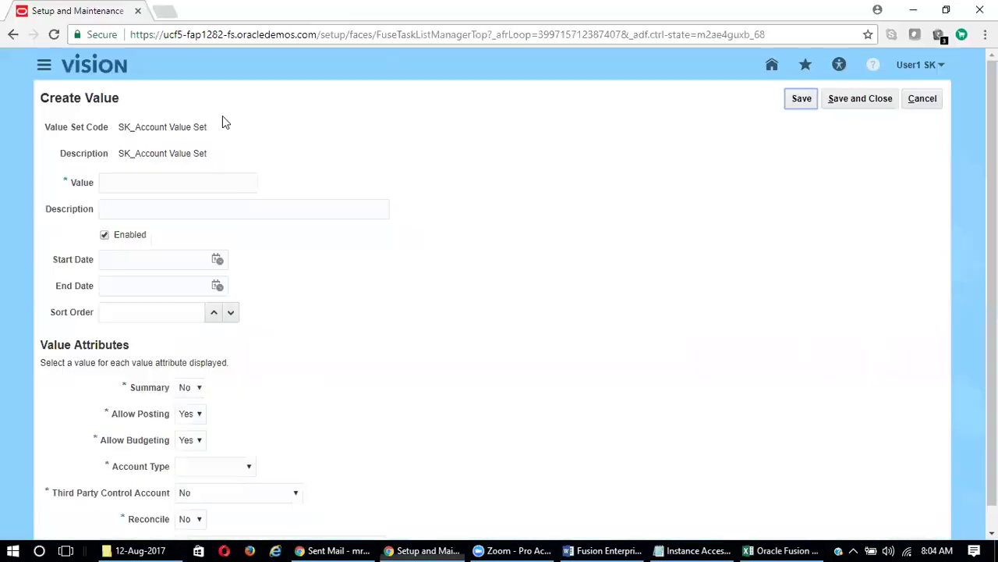
{"action": "left_click", "coordinate": [166, 185]}
{"action": "type", "text": "1001"}
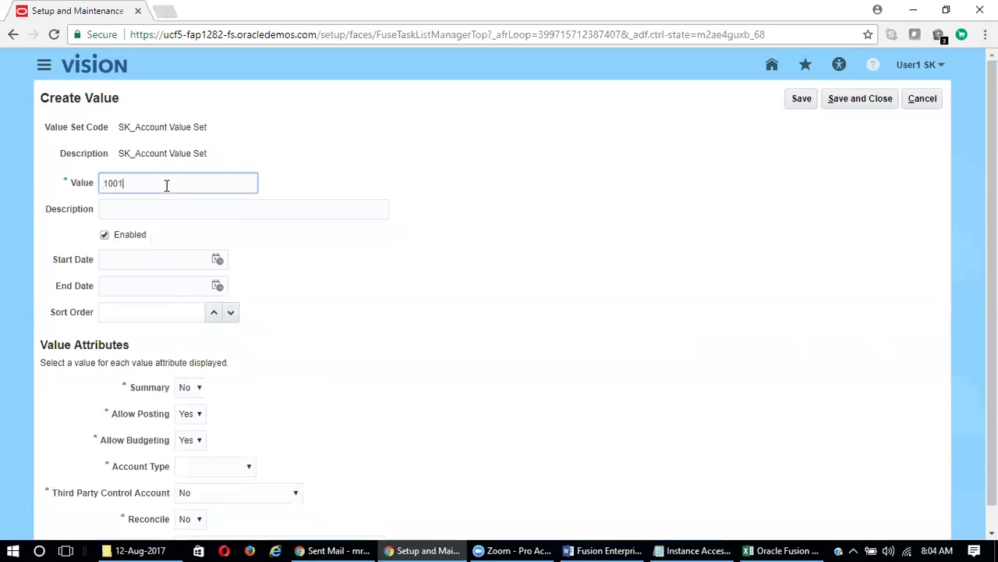
{"action": "key", "text": "Tab"}
{"action": "type", "text": "Pu"}
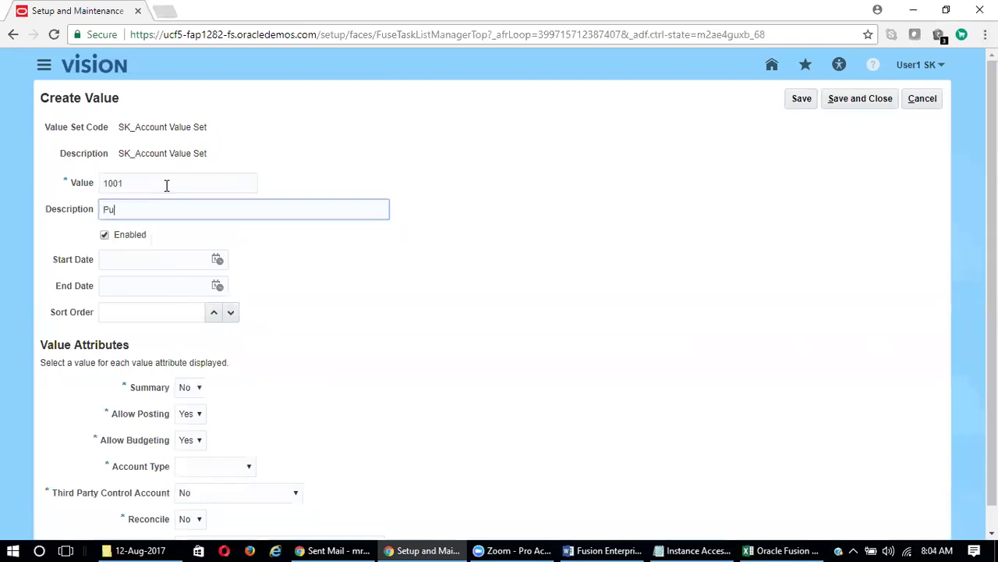
{"action": "type", "text": "rchase Account"}
{"action": "key", "text": "Tab"}
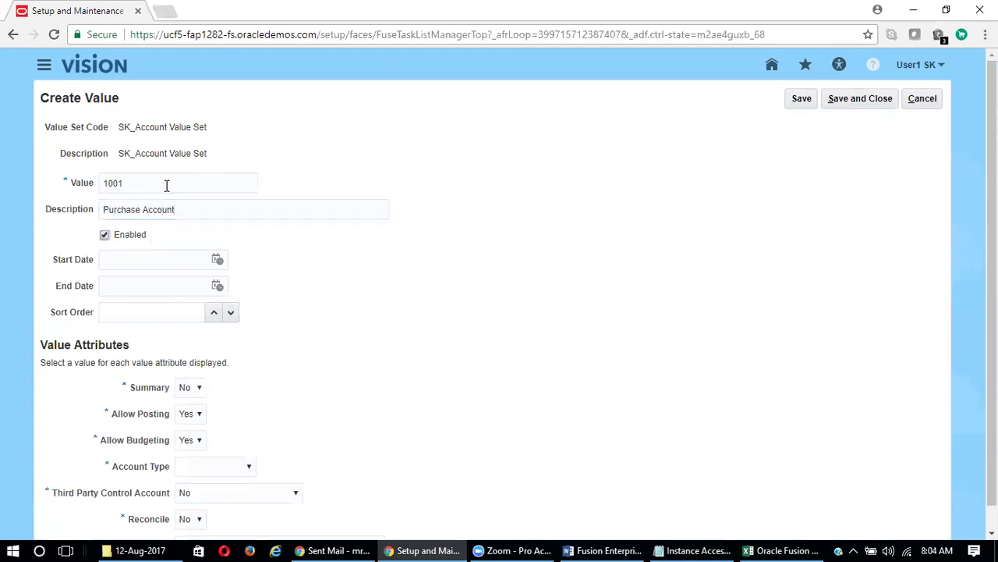
Step: Set the Purchase Account's Account Type to Revenue, then save and close the value
{"action": "left_click", "coordinate": [219, 468]}
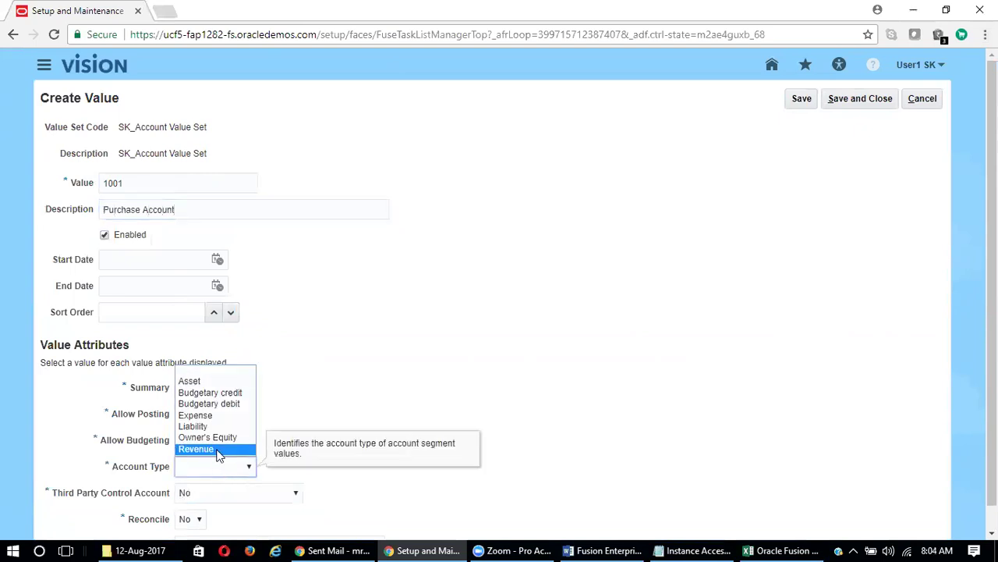
{"action": "left_click", "coordinate": [238, 450]}
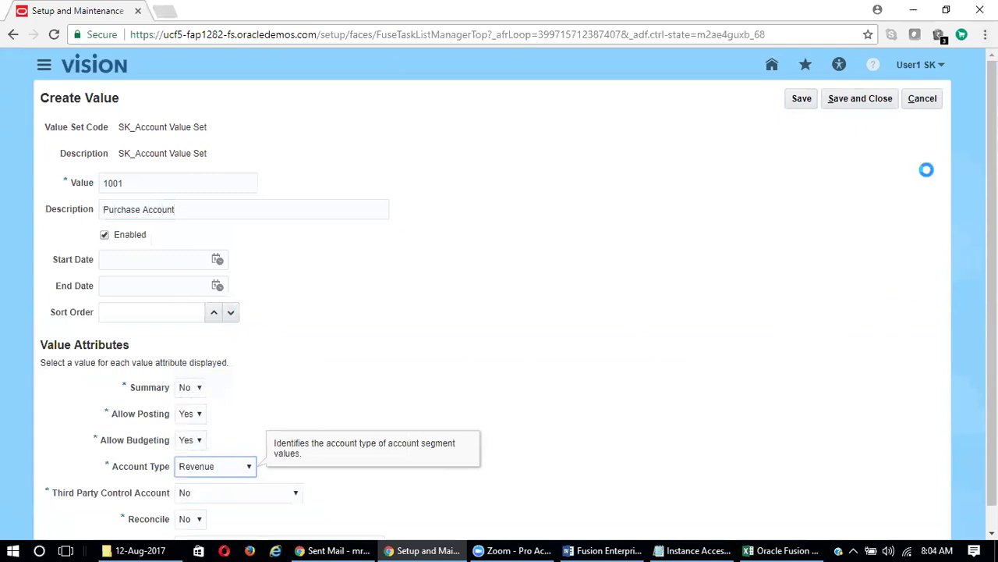
{"action": "left_click", "coordinate": [801, 100]}
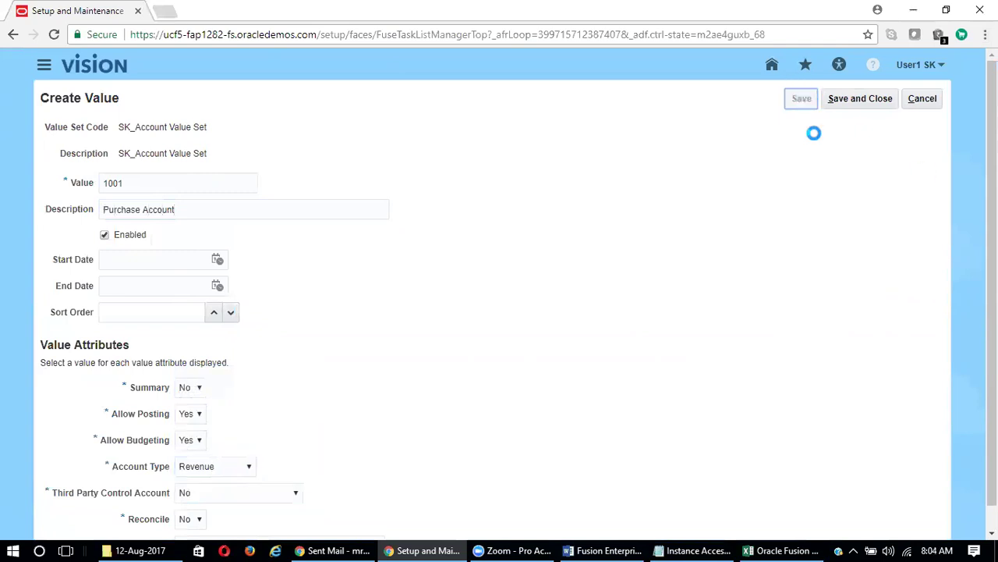
{"action": "left_click", "coordinate": [843, 102]}
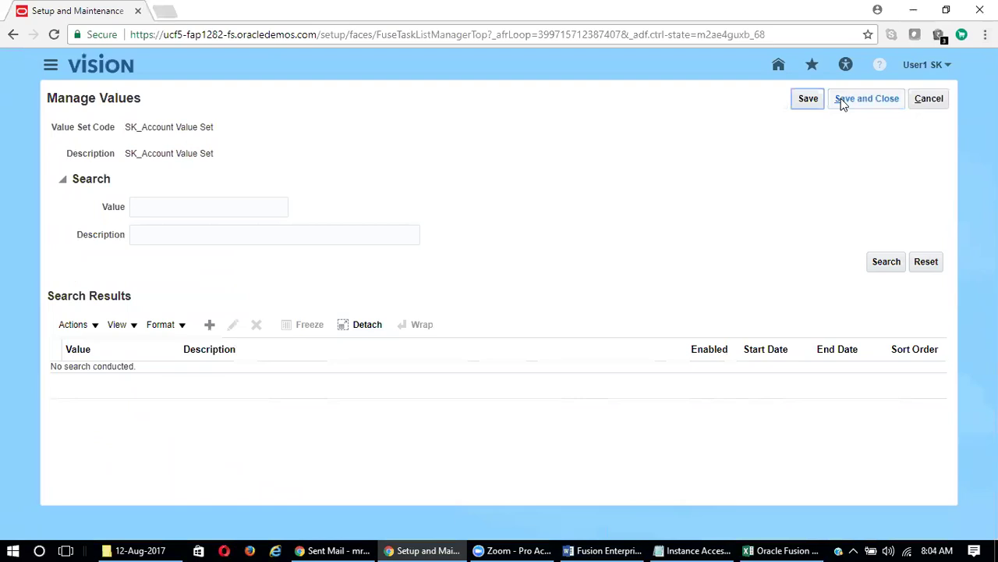
Step: Switch to the Excel workbook and make Retained Earning Account in cell E23 bold
{"action": "key", "text": "alt+Tab"}
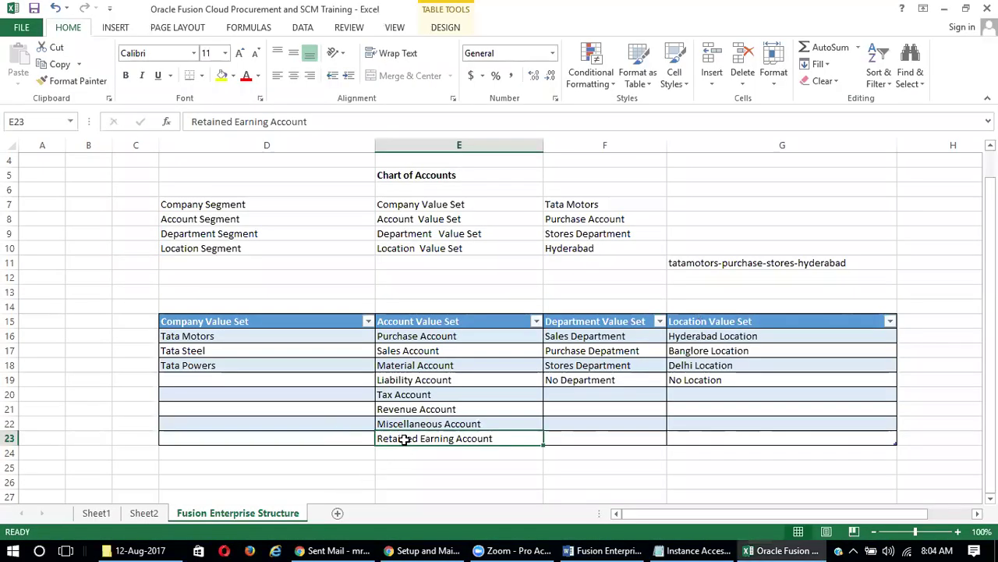
{"action": "left_click", "coordinate": [125, 75]}
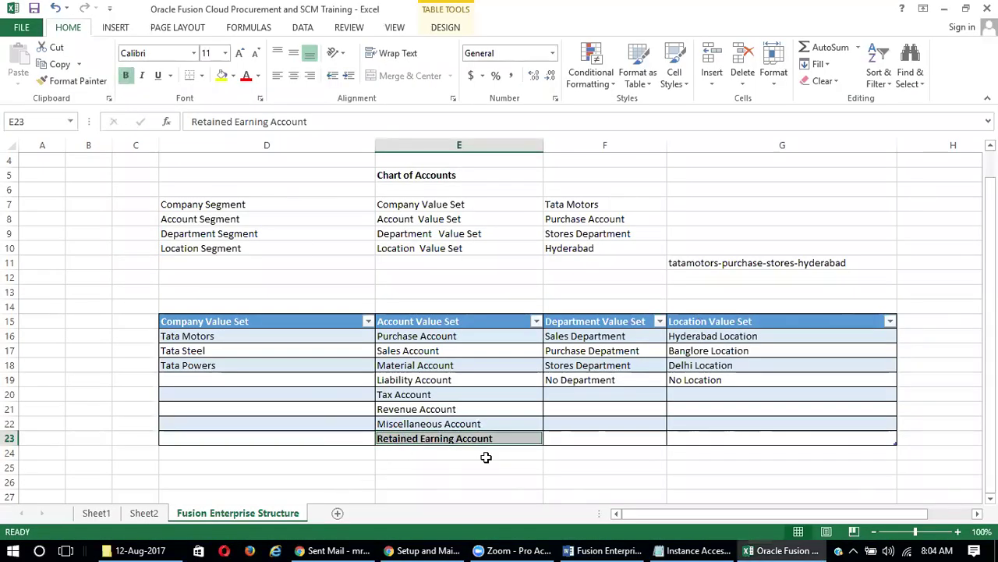
{"action": "left_click", "coordinate": [439, 422]}
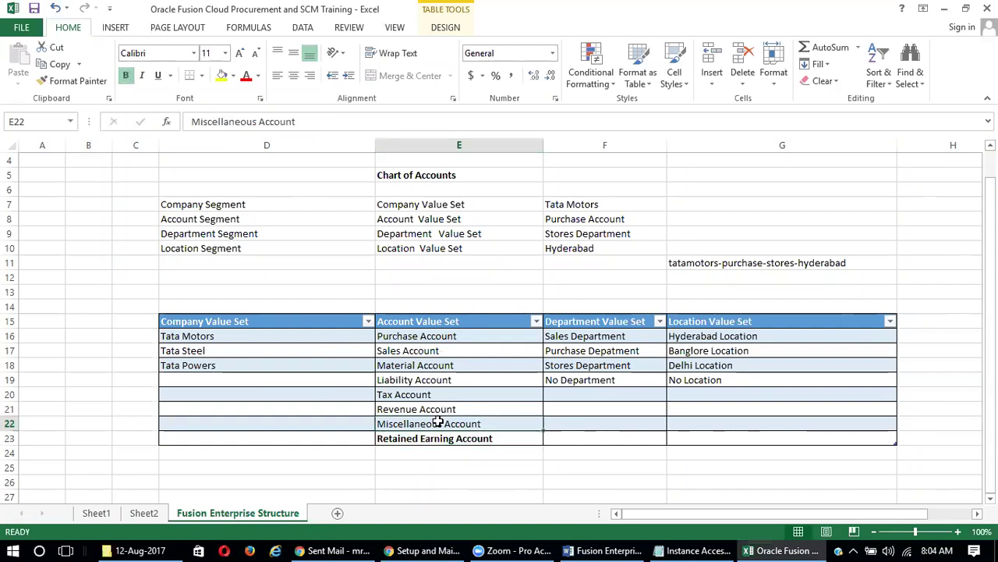
Step: Make Miscellaneous Account in cell E22 bold and review the other planned accounts in the Account Value Set column
{"action": "left_click", "coordinate": [126, 75]}
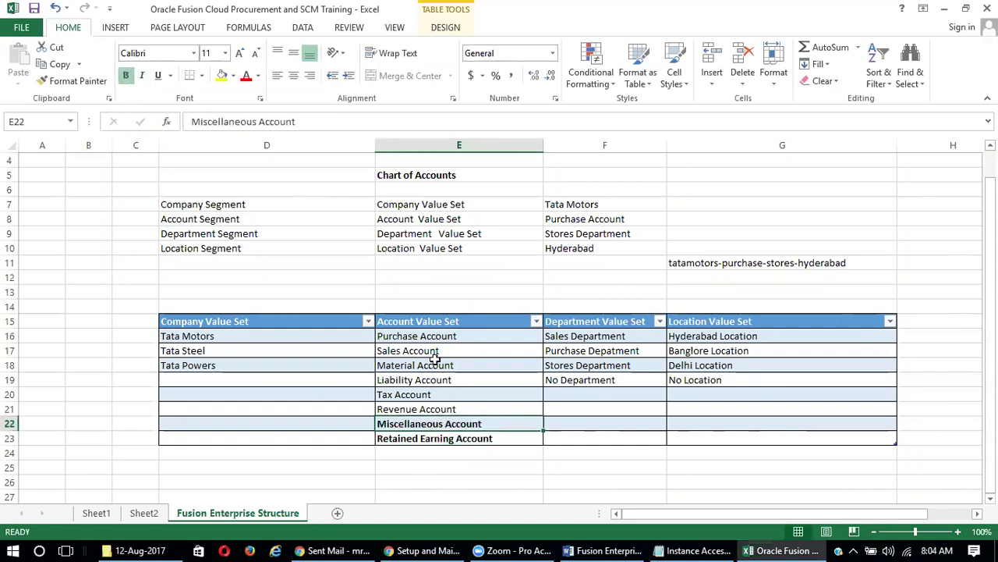
{"action": "left_click", "coordinate": [442, 379]}
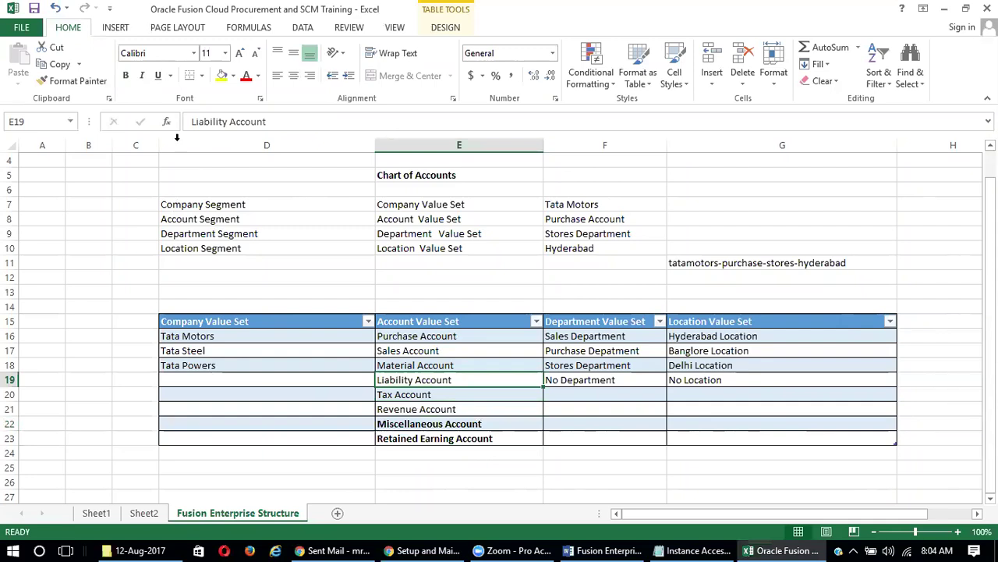
{"action": "left_click", "coordinate": [450, 427]}
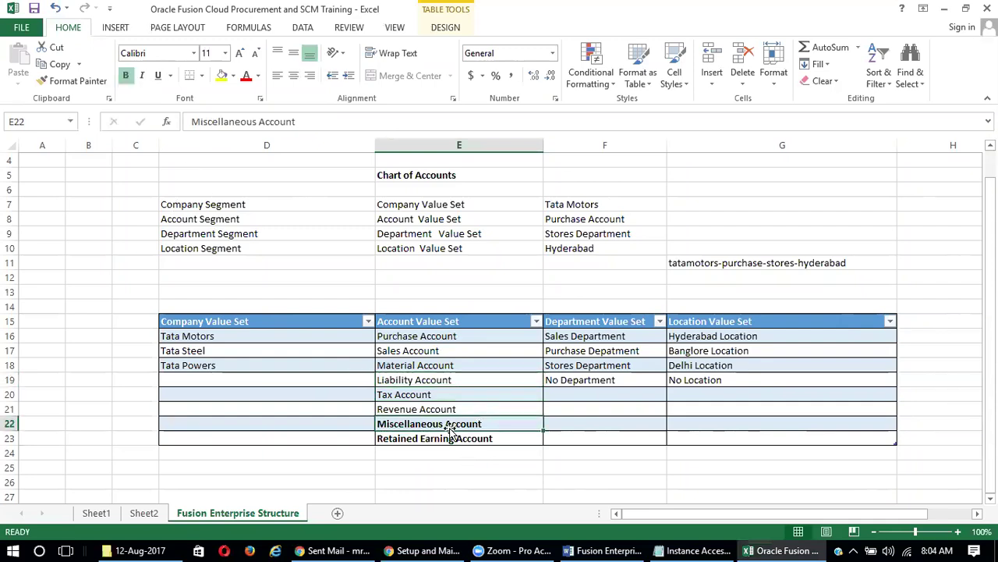
{"action": "left_click_drag", "start_coordinate": [460, 334], "coordinate": [484, 408]}
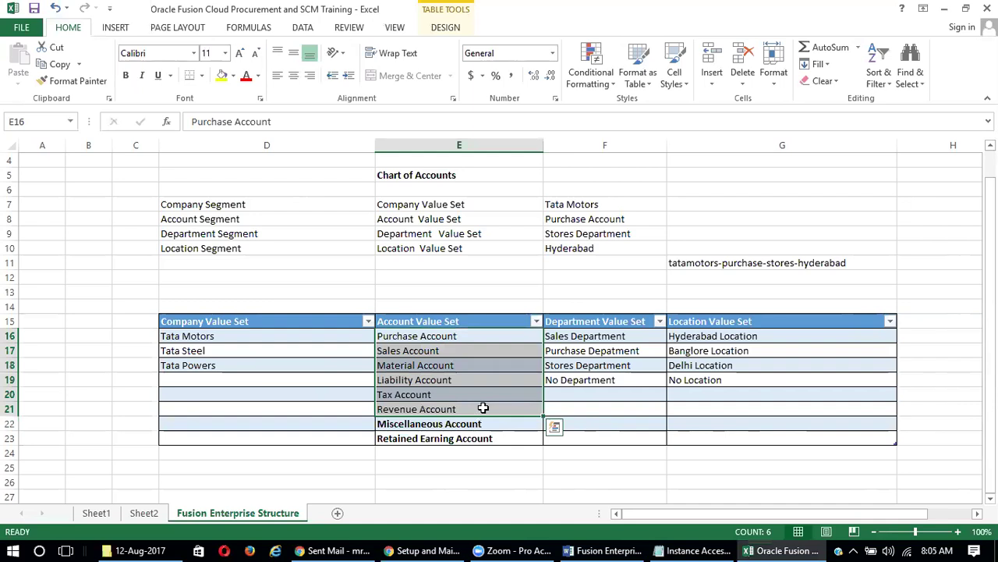
{"action": "left_click", "coordinate": [456, 394]}
Step: Switch to Chrome and start an account value 9999 with the description Miscellaneous Account in SK_Account Value Set
{"action": "key", "text": "alt+Tab"}
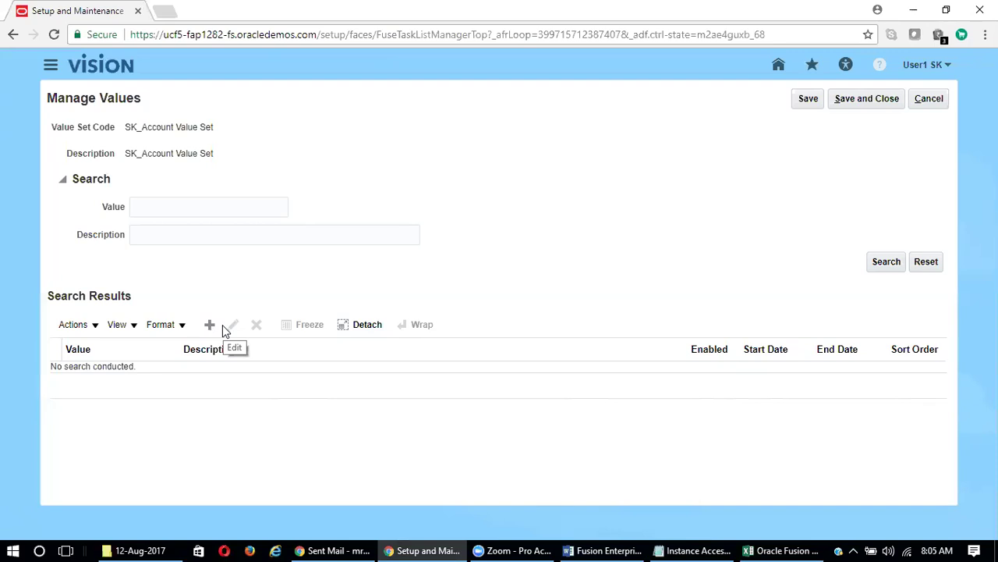
{"action": "left_click", "coordinate": [180, 182]}
{"action": "type", "text": "9999"}
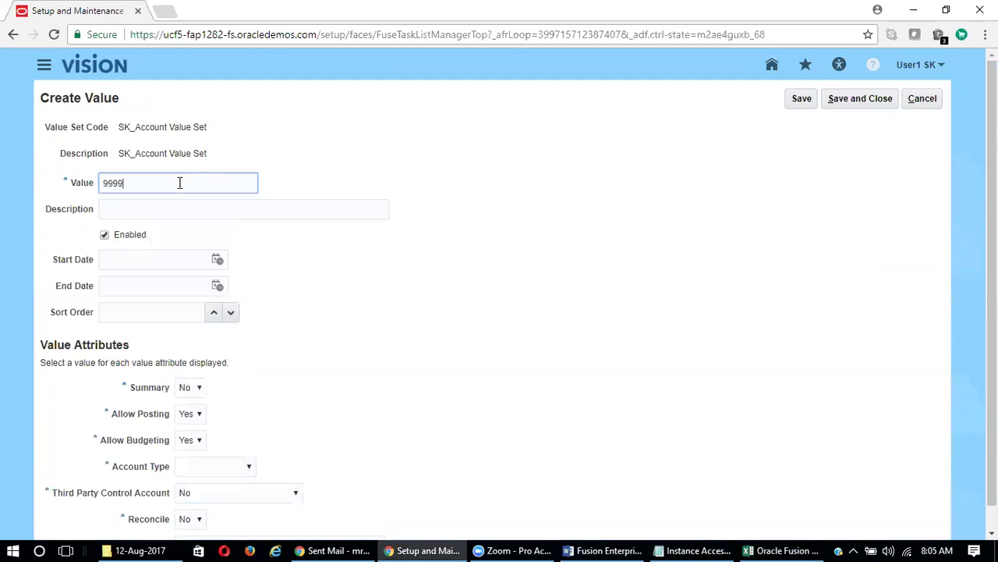
{"action": "key", "text": "Tab"}
{"action": "type", "text": "Mi"}
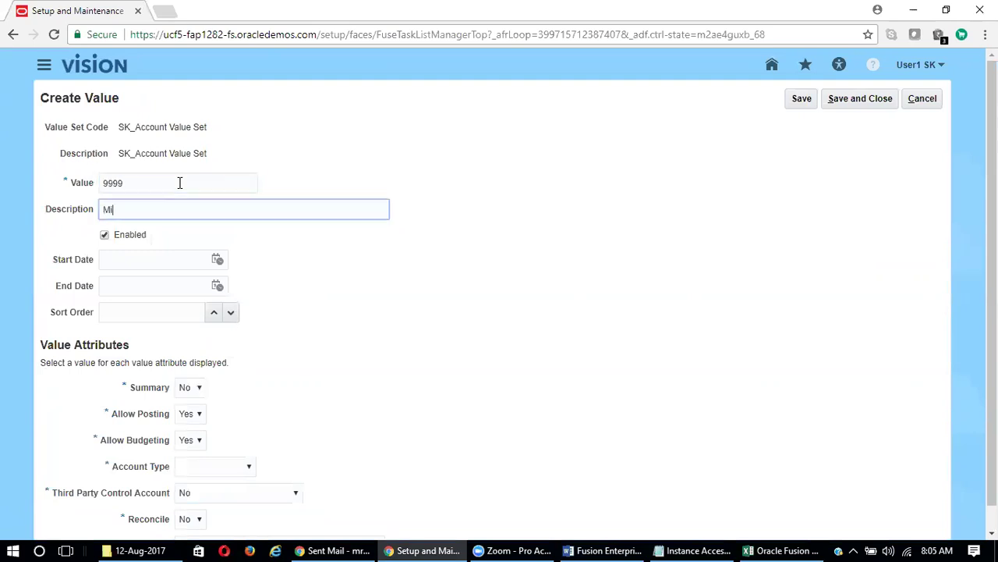
{"action": "type", "text": "scellaneous Account"}
Step: Set the Miscellaneous Account's Account Type to Revenue, then save and close both the value and SK_Account Value Set
{"action": "left_click", "coordinate": [247, 467]}
{"action": "left_click", "coordinate": [224, 449]}
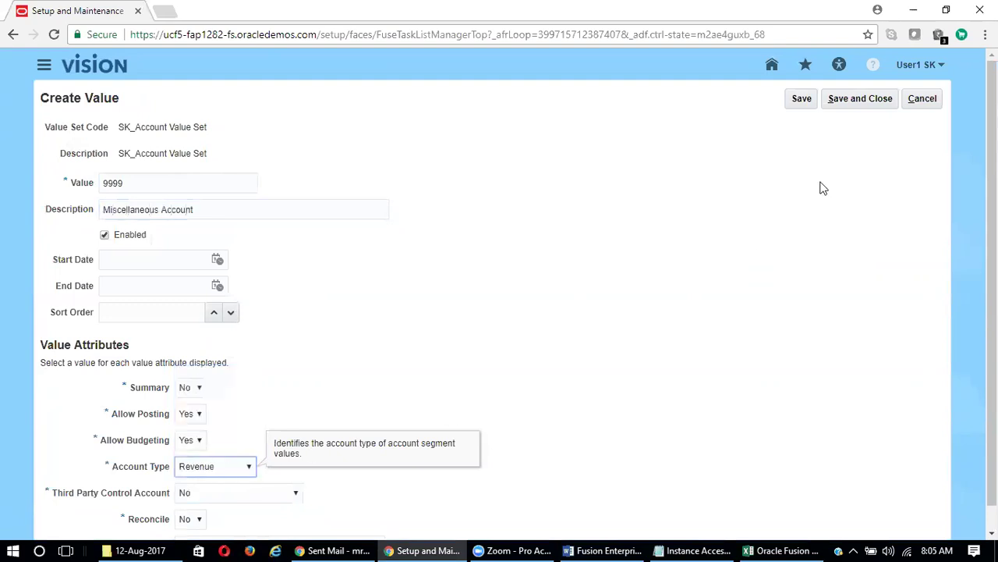
{"action": "left_click", "coordinate": [861, 99]}
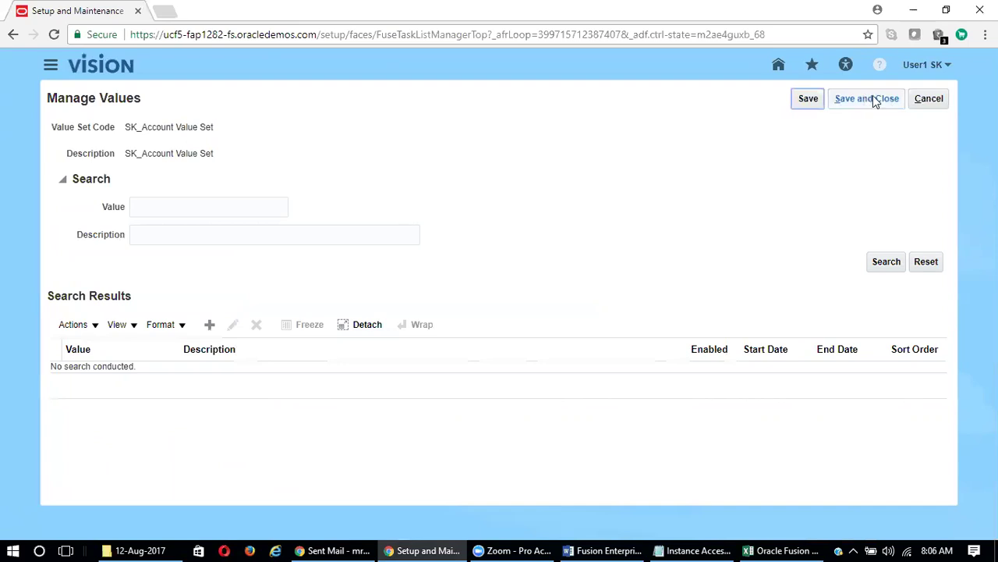
{"action": "left_click", "coordinate": [873, 101]}
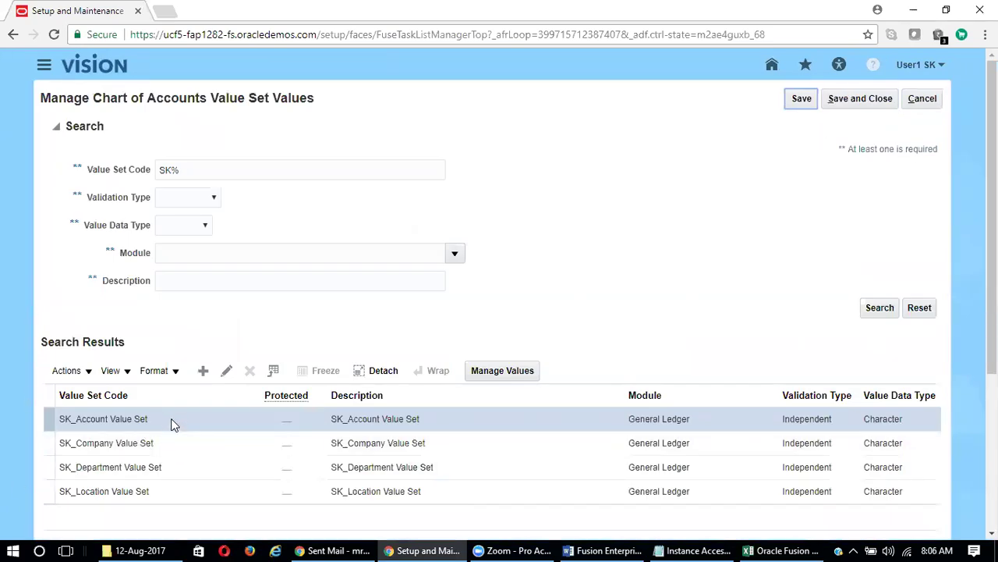
Step: Open the values of SK_Department Value Set for management
{"action": "left_click", "coordinate": [205, 473]}
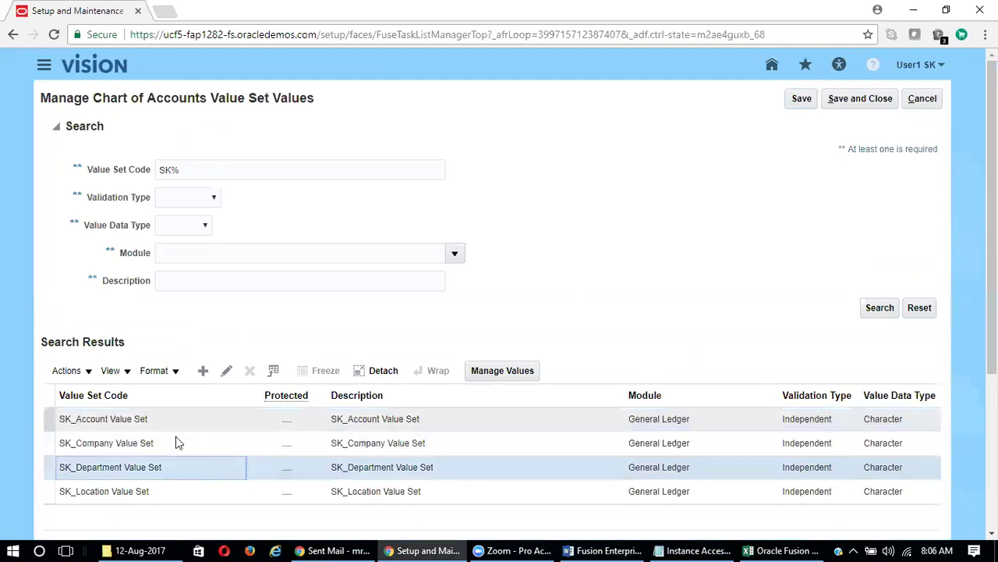
{"action": "left_click", "coordinate": [203, 371]}
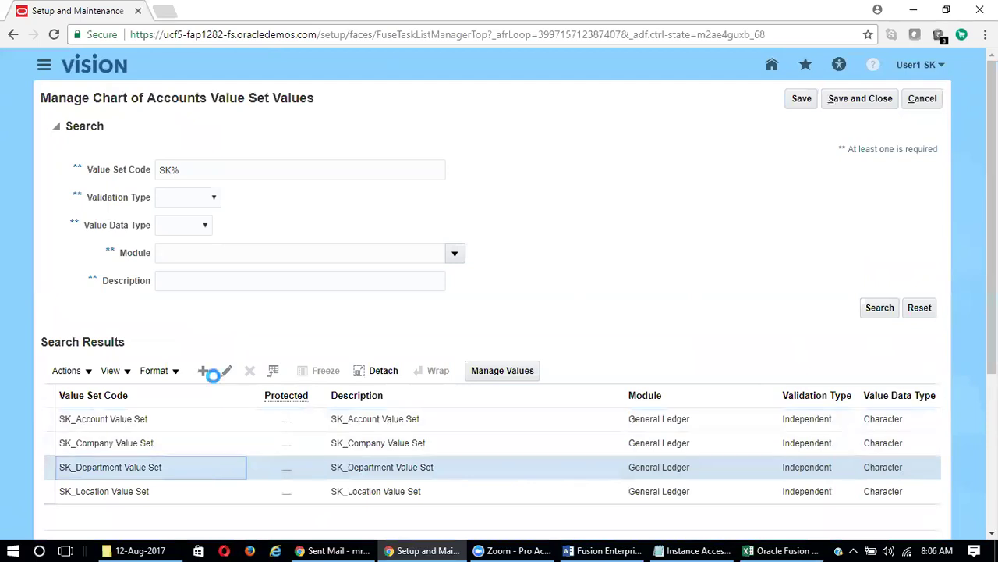
{"action": "left_click", "coordinate": [499, 373]}
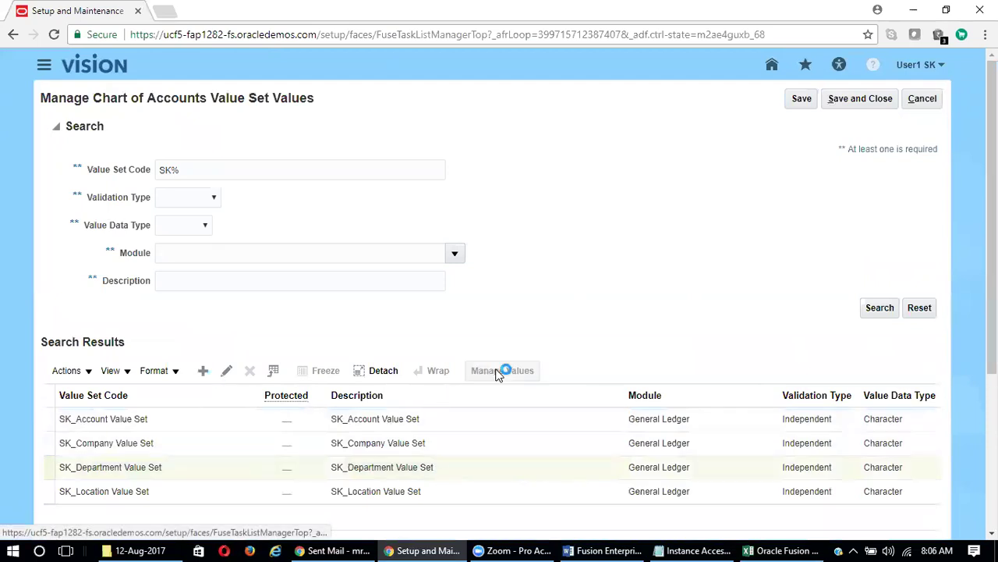
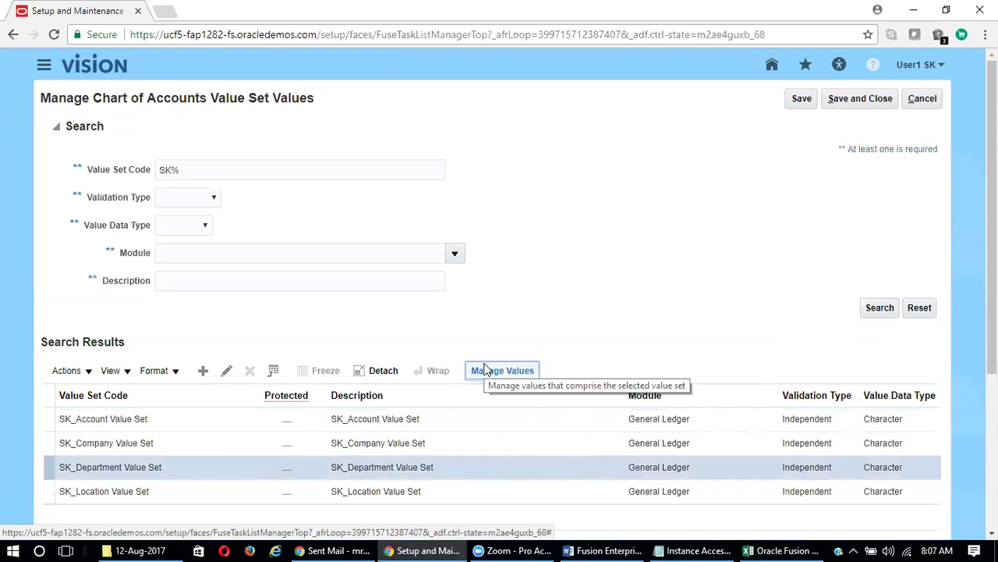
{"action": "left_click", "coordinate": [485, 369]}
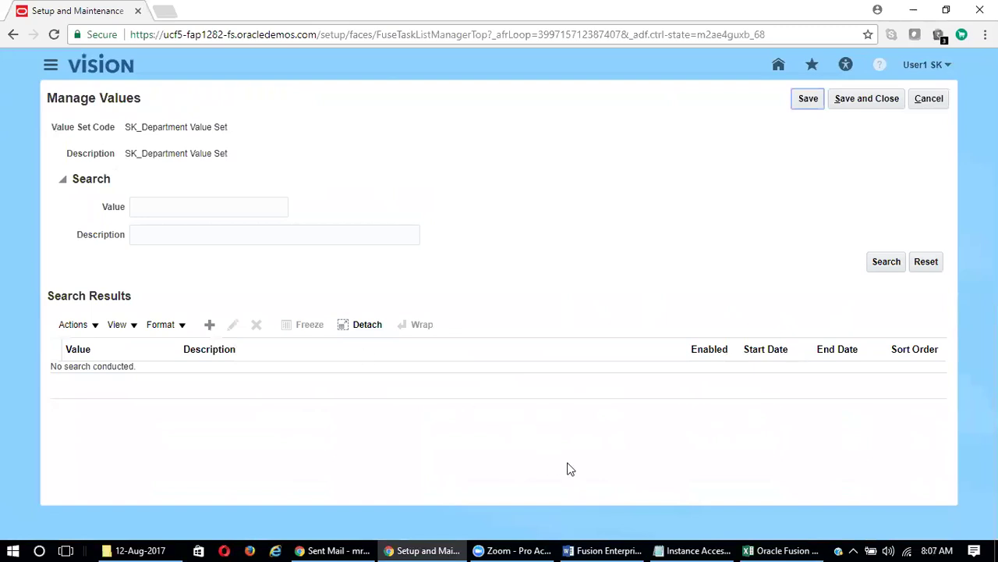
Step: Review the planned departments in the Excel workbook's Department Value Set column and return to Chrome
{"action": "key", "text": "alt+Tab"}
{"action": "left_click", "coordinate": [614, 336]}
{"action": "left_click", "coordinate": [620, 351]}
{"action": "left_click", "coordinate": [628, 366]}
{"action": "left_click", "coordinate": [629, 379]}
{"action": "key", "text": "alt+Tab"}
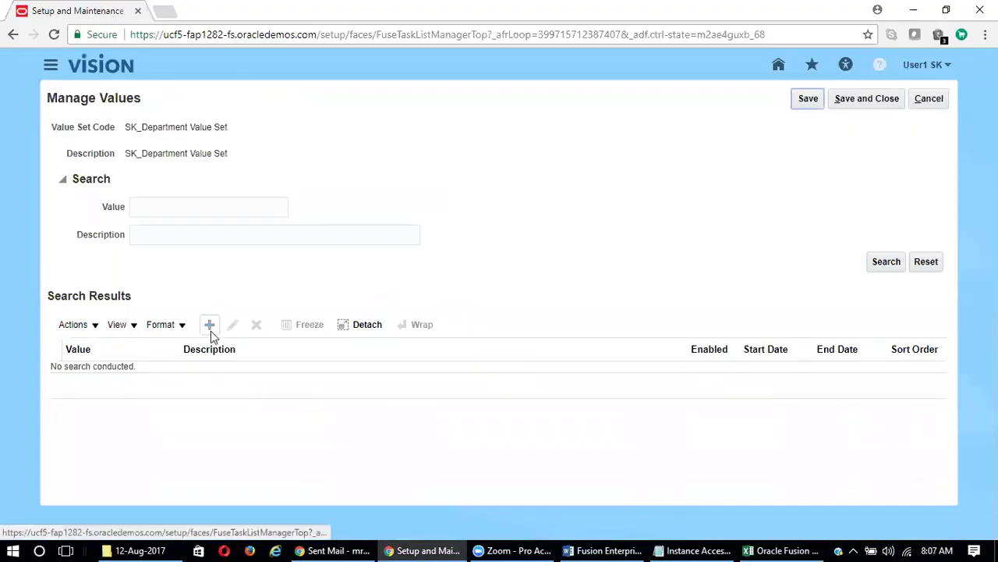
Step: Create department value 10 with the description Sales Department, then save and close it
{"action": "left_click", "coordinate": [210, 326]}
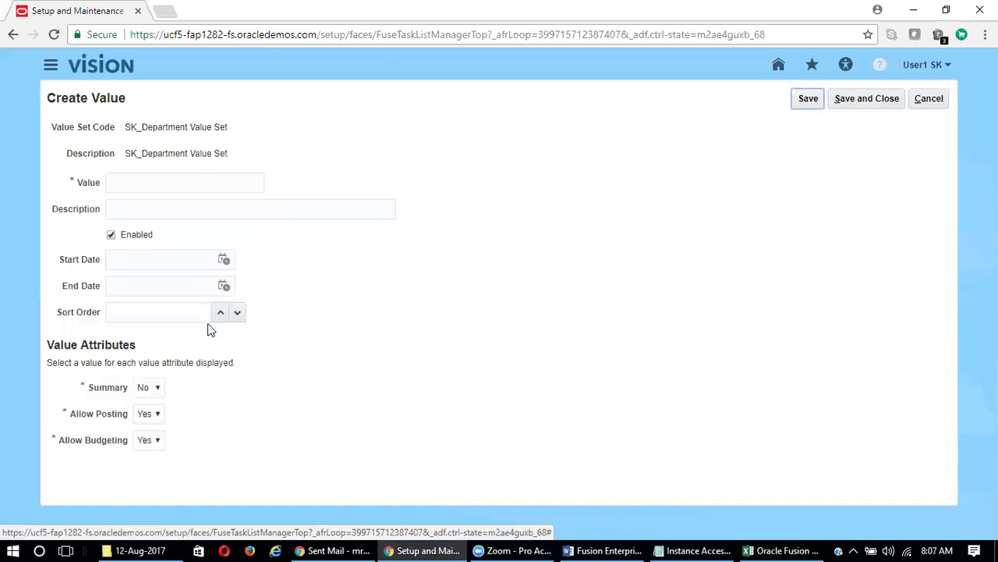
{"action": "left_click", "coordinate": [160, 180]}
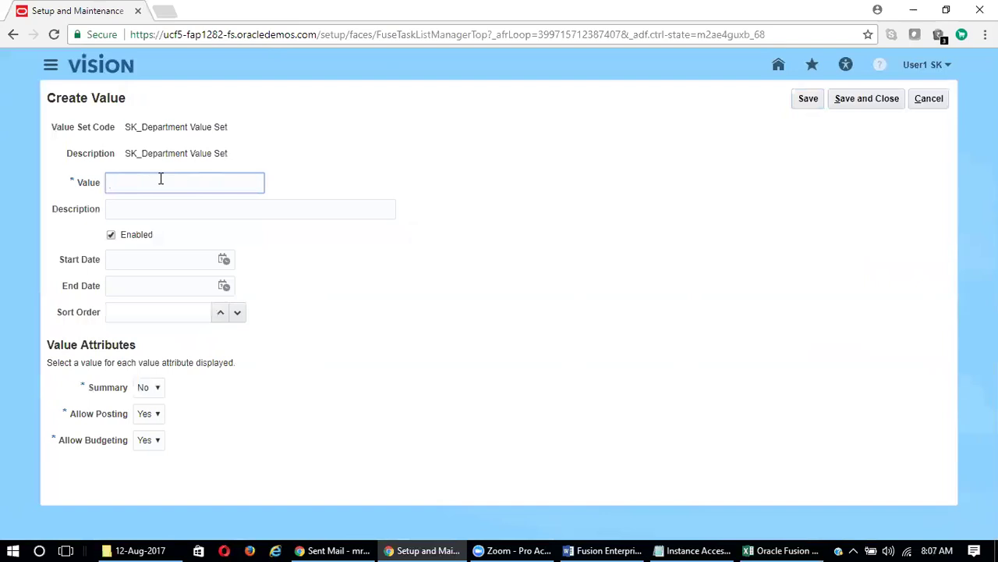
{"action": "type", "text": "10"}
{"action": "key", "text": "Tab"}
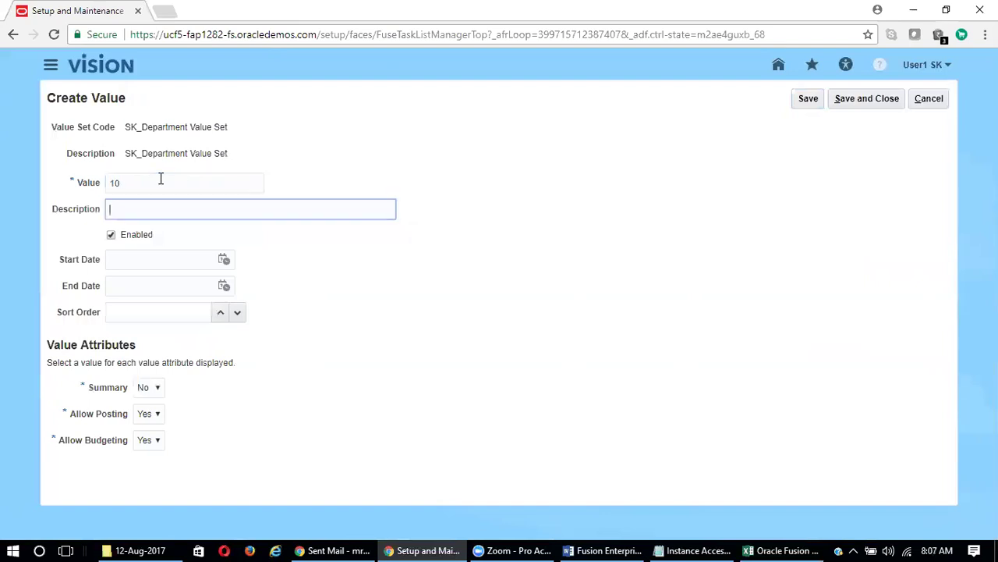
{"action": "type", "text": "Sales Department"}
{"action": "key", "text": "Tab"}
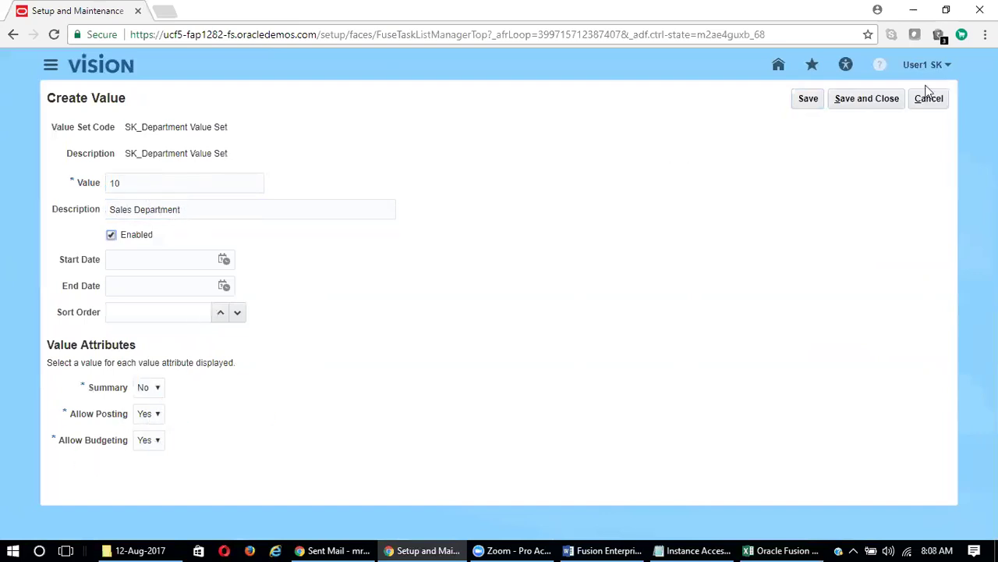
{"action": "left_click", "coordinate": [806, 105]}
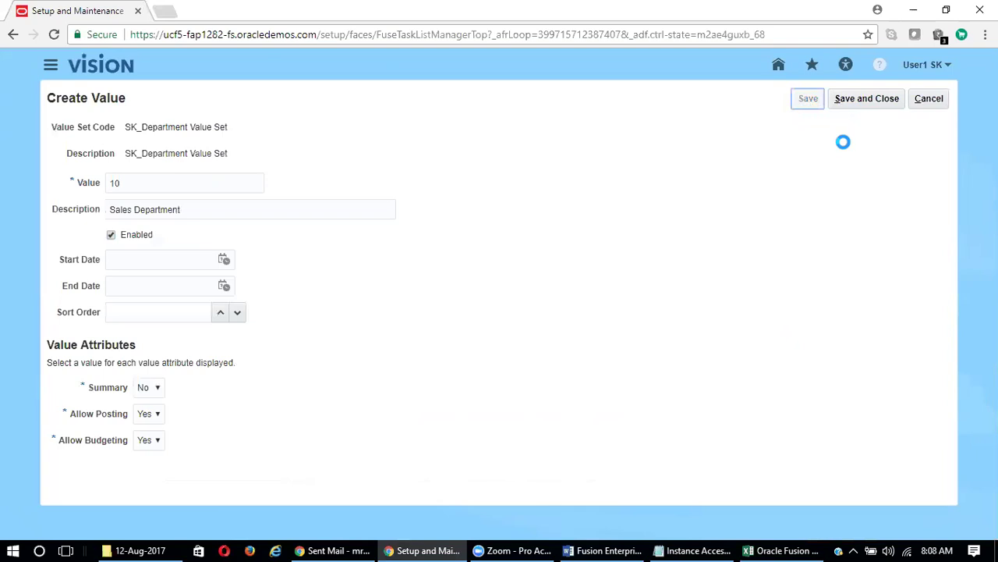
{"action": "left_click", "coordinate": [865, 103]}
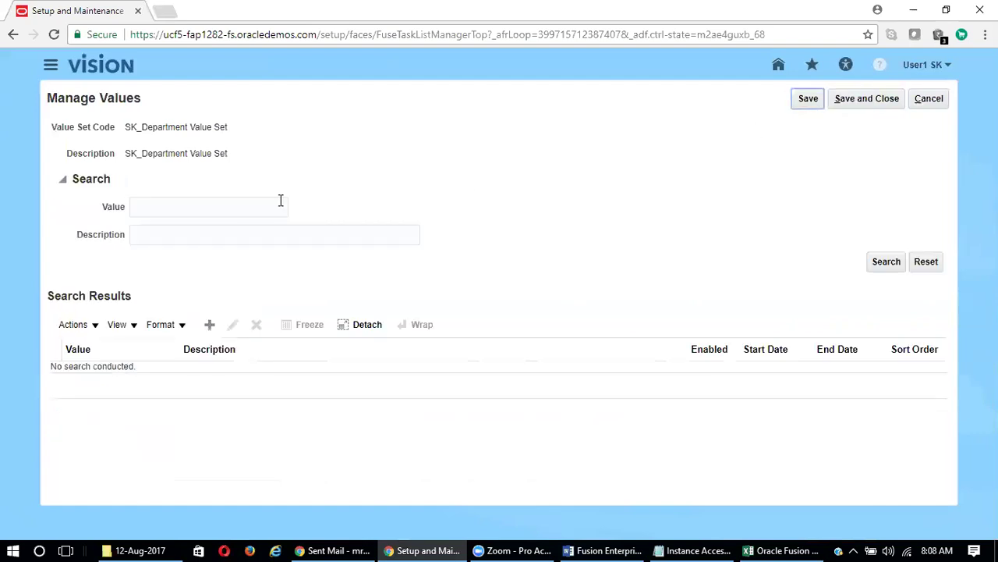
Step: Create department value 20 with the description Purchase Department, then save and close it
{"action": "left_click", "coordinate": [209, 324]}
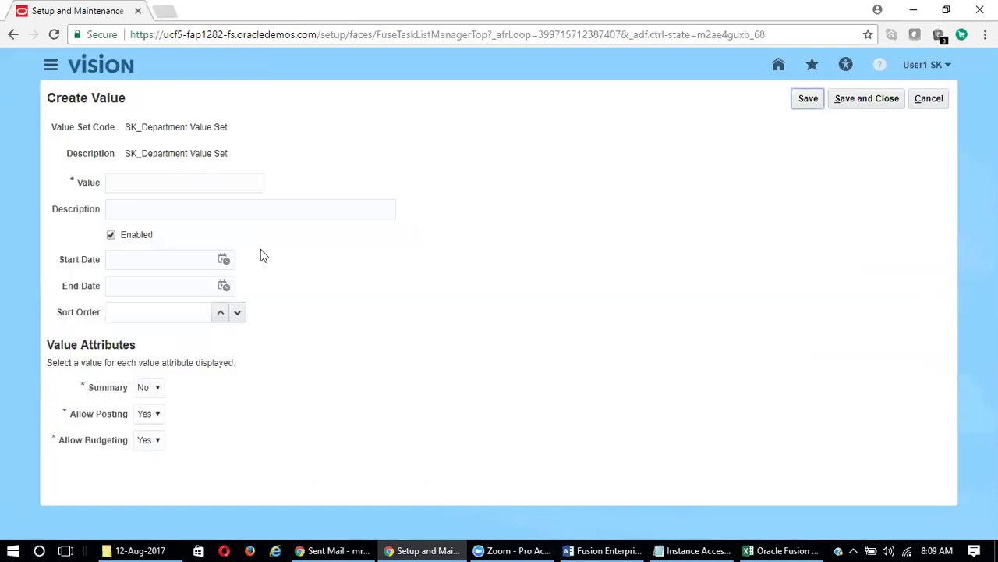
{"action": "left_click", "coordinate": [216, 184]}
{"action": "type", "text": "20"}
{"action": "key", "text": "Tab"}
{"action": "type", "text": "Purchas"}
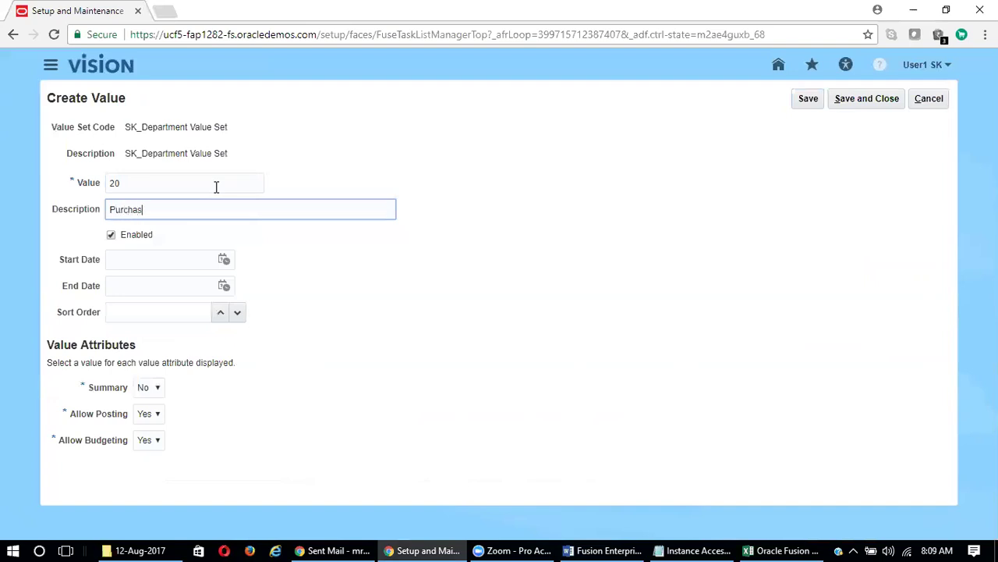
{"action": "type", "text": "e Department"}
{"action": "left_click", "coordinate": [859, 103]}
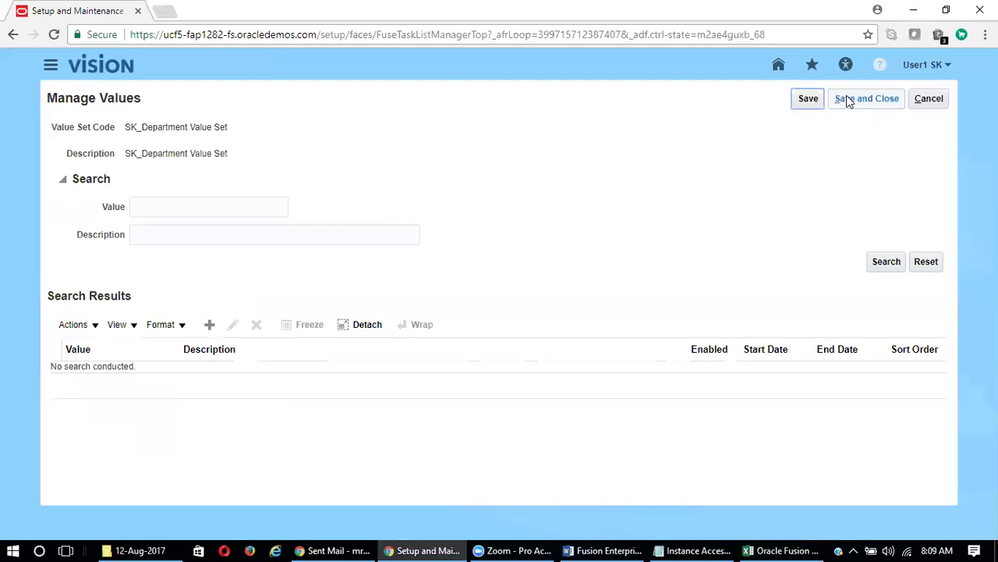
Step: Create department value 30 with the description Stores Department, then save and close it
{"action": "left_click", "coordinate": [211, 326]}
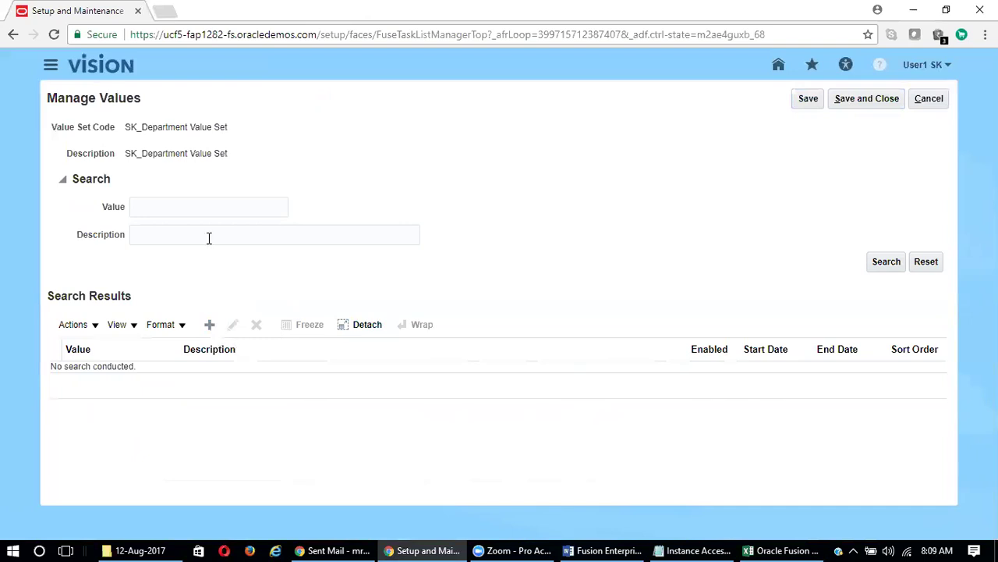
{"action": "left_click", "coordinate": [209, 325]}
{"action": "left_click", "coordinate": [137, 184]}
{"action": "type", "text": "30"}
{"action": "key", "text": "Tab"}
{"action": "type", "text": "Stores Department"}
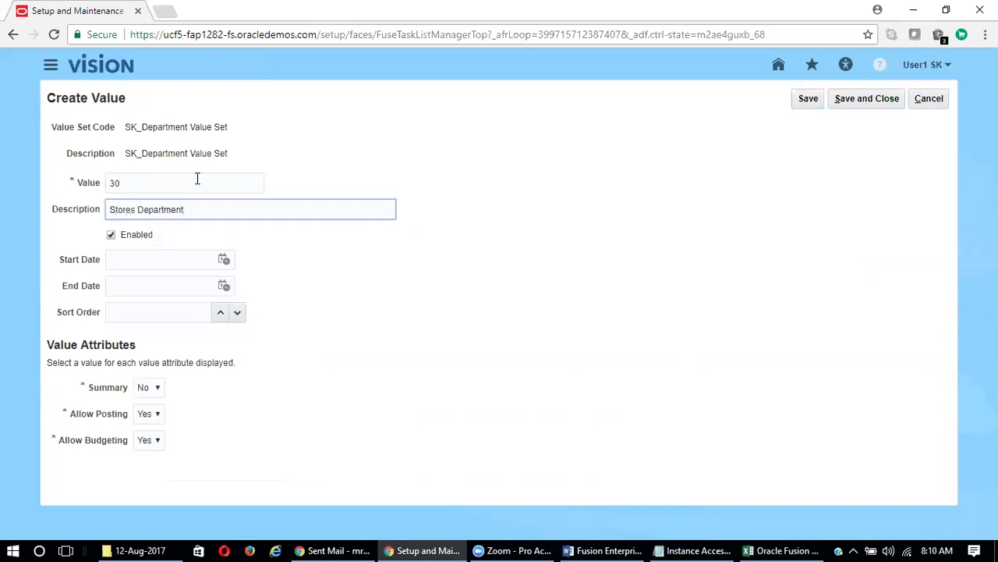
{"action": "left_click", "coordinate": [870, 101]}
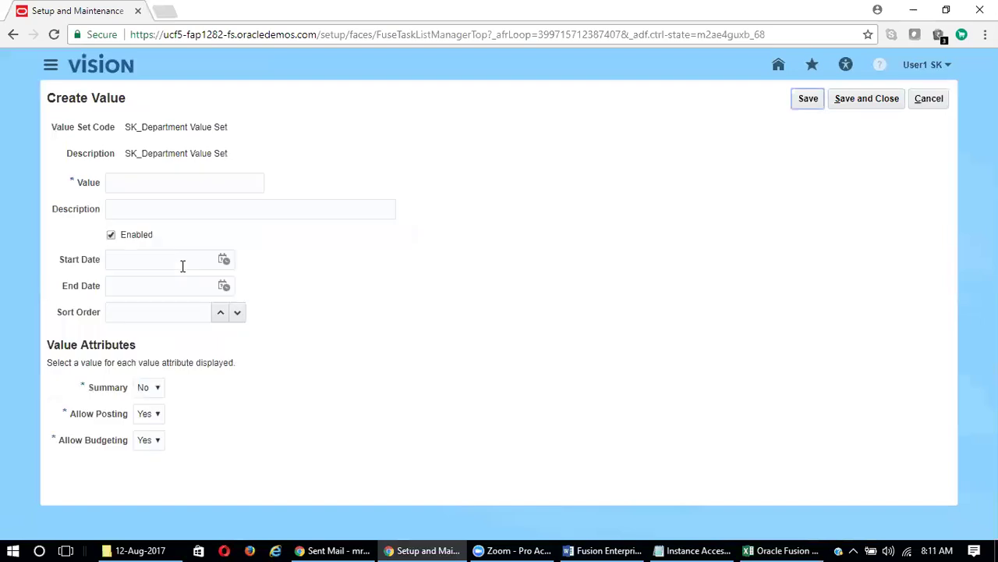
Step: Create department value 99 with the description No Department, then save and close both the value and SK_Department Value Set
{"action": "left_click", "coordinate": [149, 185]}
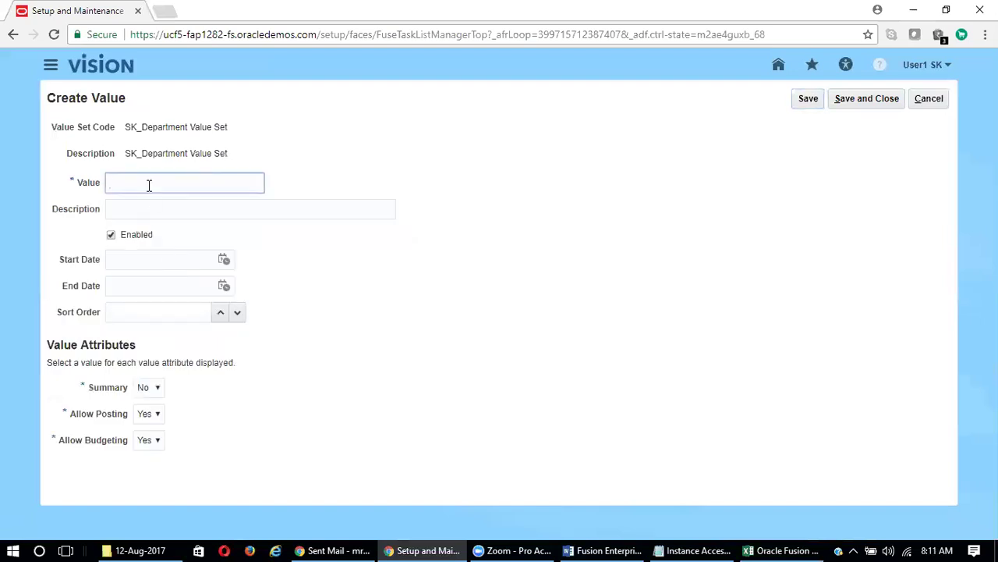
{"action": "type", "text": "99"}
{"action": "key", "text": "Tab"}
{"action": "type", "text": "No "}
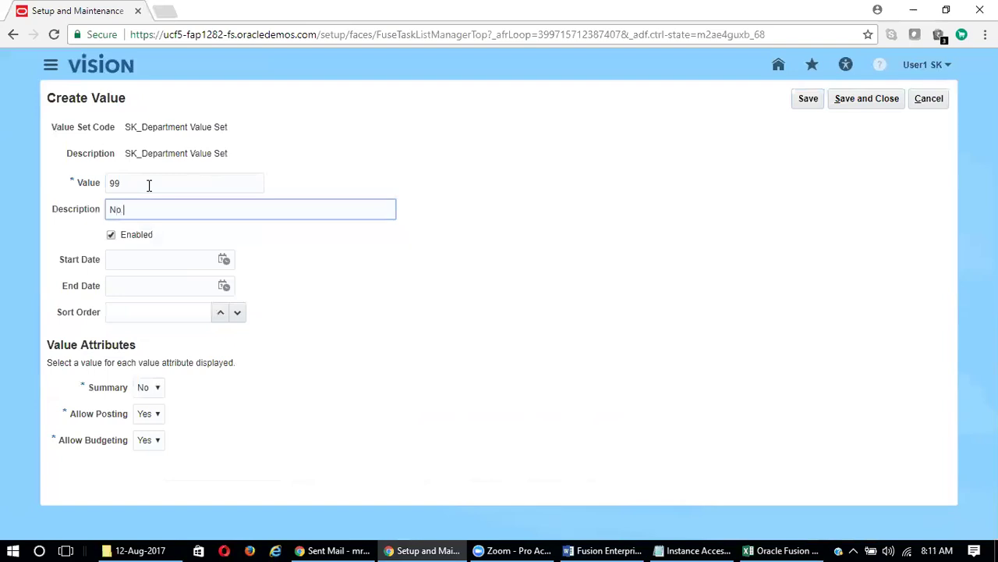
{"action": "type", "text": "Department"}
{"action": "left_click", "coordinate": [881, 105]}
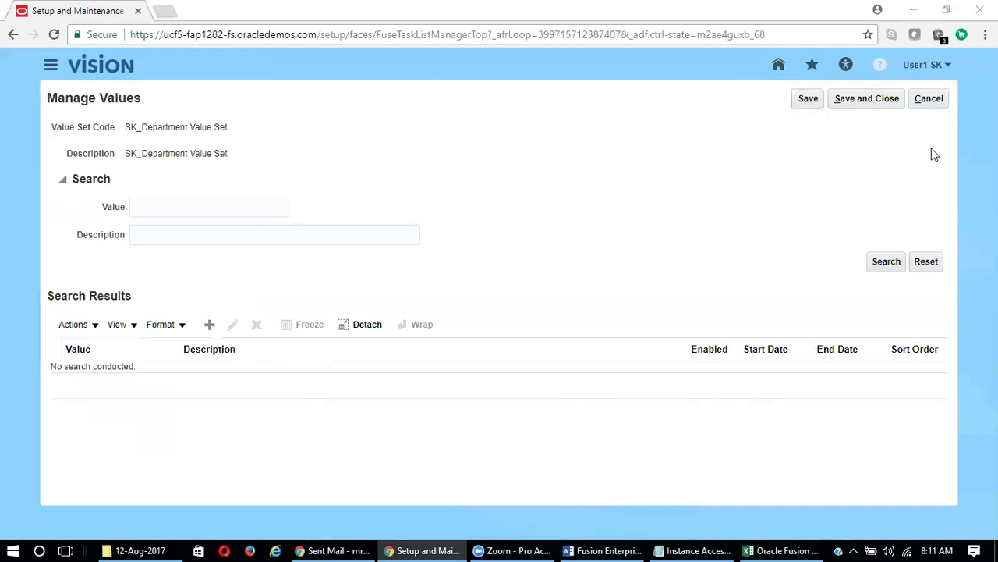
{"action": "left_click", "coordinate": [882, 100]}
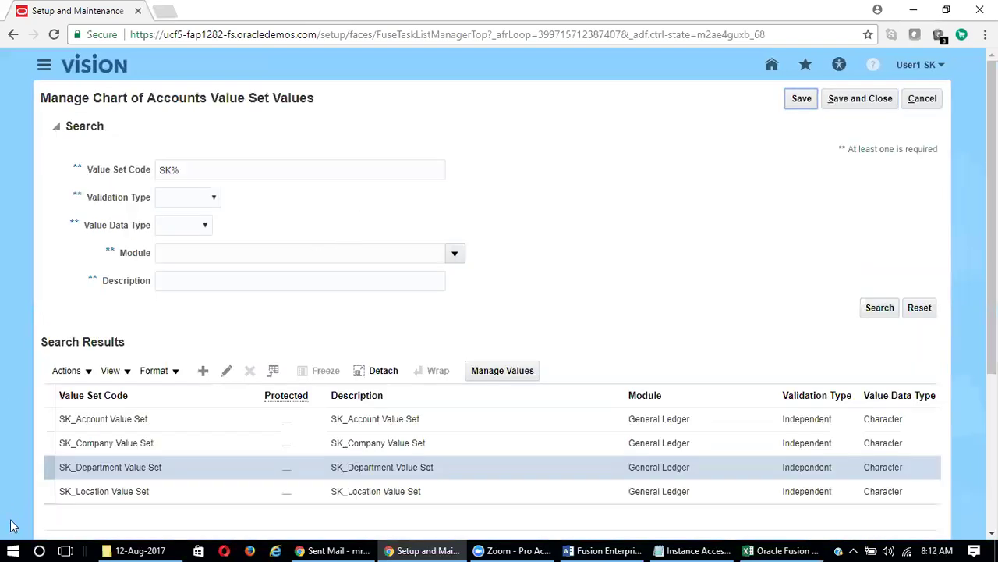
Step: Open the values of SK_Location Value Set for management
{"action": "left_click", "coordinate": [179, 500]}
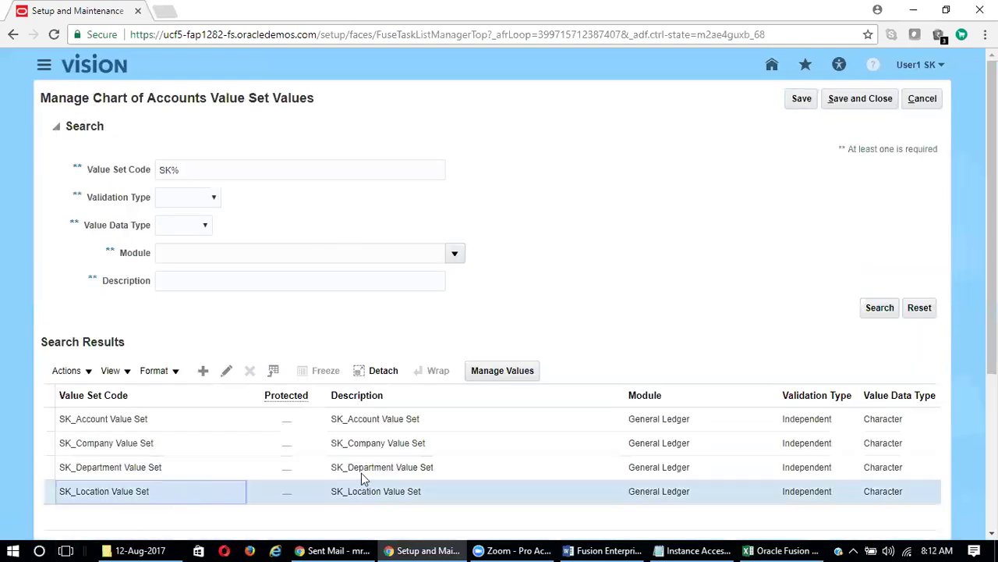
{"action": "left_click", "coordinate": [483, 372]}
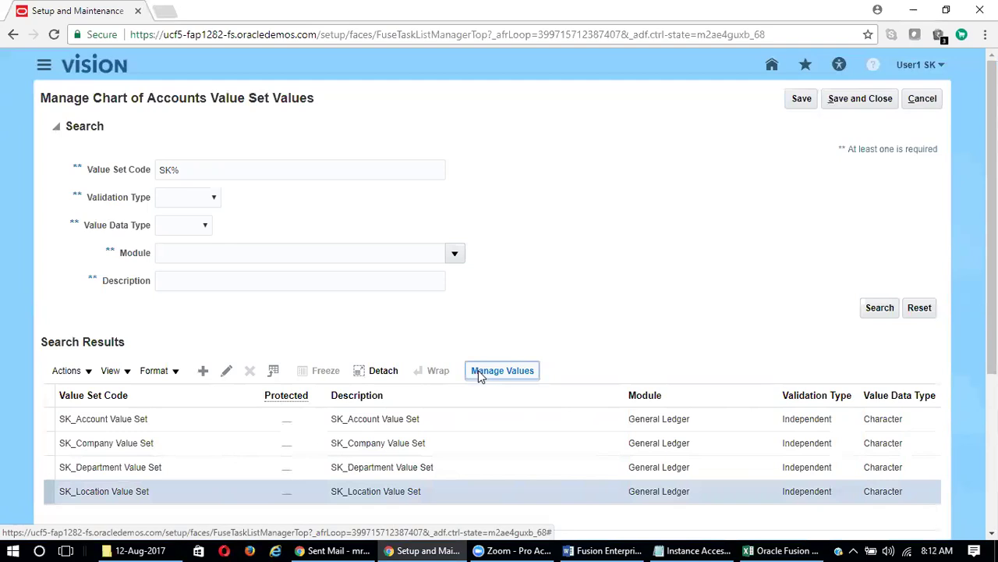
{"action": "left_click", "coordinate": [503, 370]}
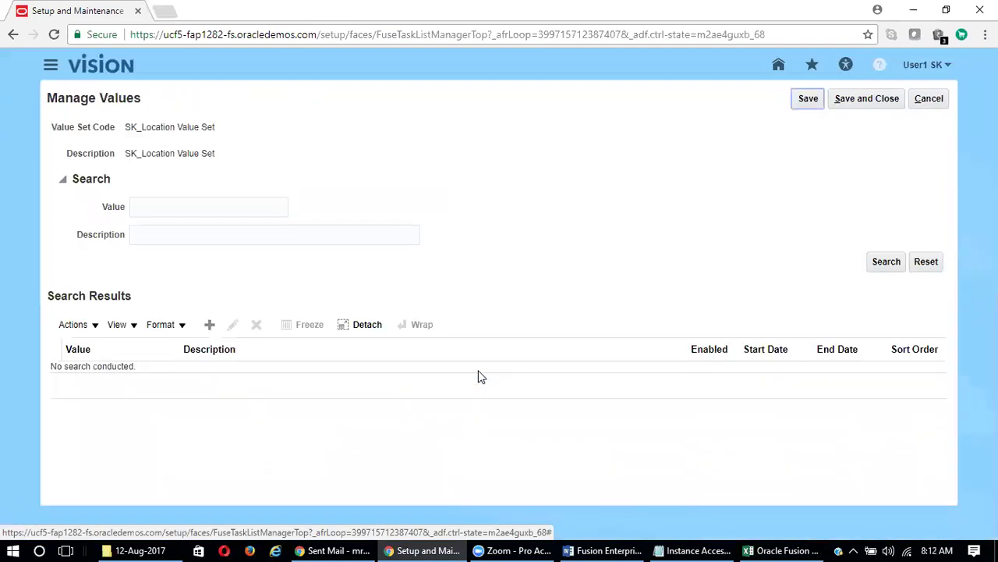
Step: Create location value 10 with the description Hyderabad Location, then save and close it
{"action": "left_click", "coordinate": [210, 325]}
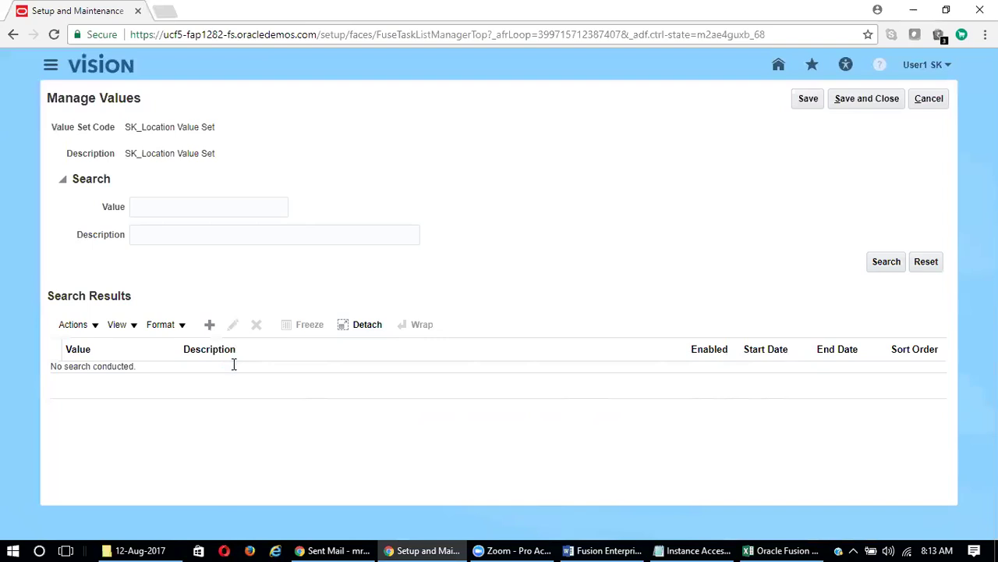
{"action": "left_click", "coordinate": [179, 187]}
{"action": "type", "text": "10"}
{"action": "key", "text": "Tab"}
{"action": "type", "text": "Hyderabad Locato"}
{"action": "key", "text": "BackSpace"}
{"action": "type", "text": "ion"}
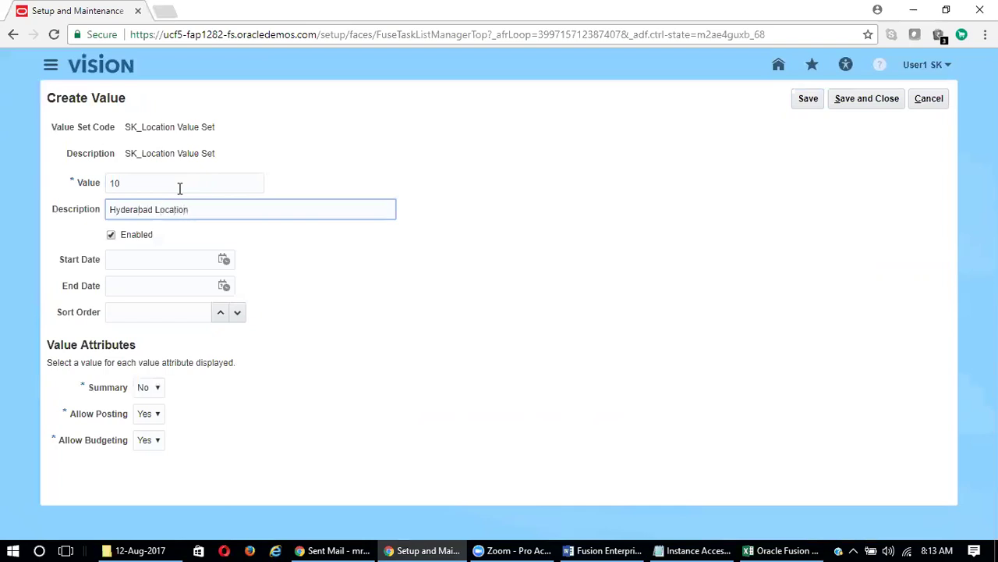
{"action": "left_click", "coordinate": [848, 97]}
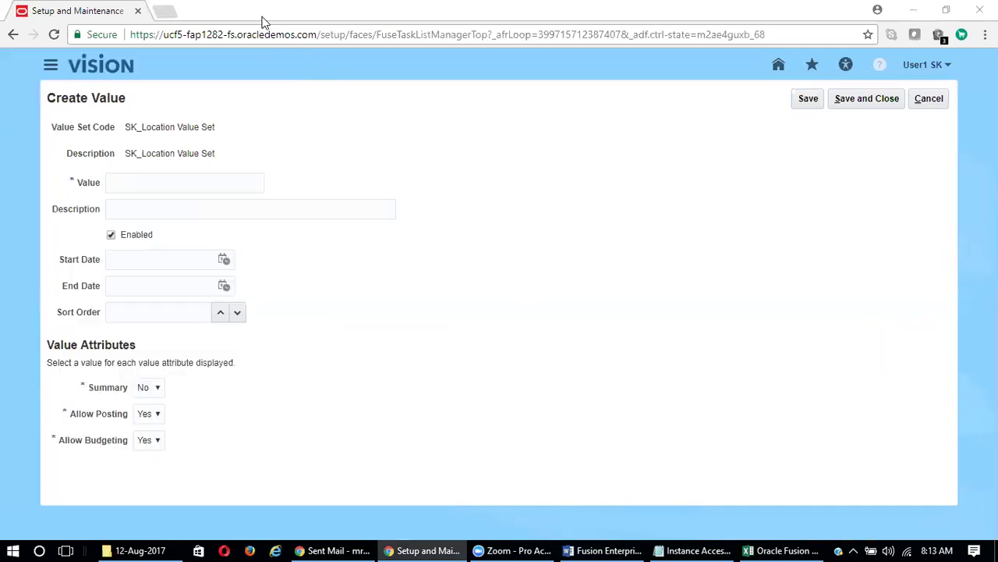
Step: Create location value 20 with the description Bangalore Location, then save and close it
{"action": "left_click", "coordinate": [153, 177]}
{"action": "type", "text": "20"}
{"action": "key", "text": "Tab"}
{"action": "type", "text": "Bang"}
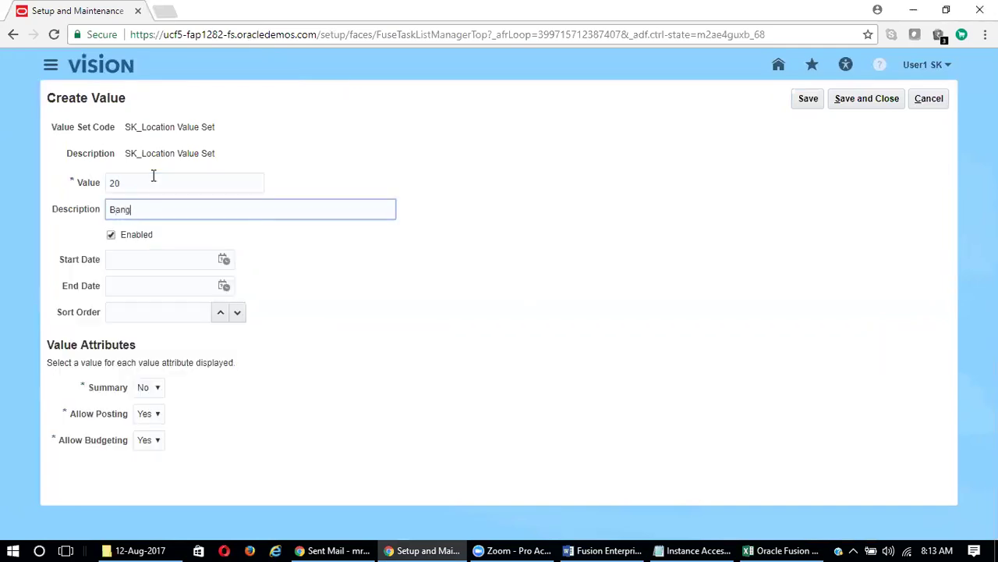
{"action": "type", "text": "lore Location"}
{"action": "right_click", "coordinate": [130, 218]}
{"action": "left_click", "coordinate": [175, 225]}
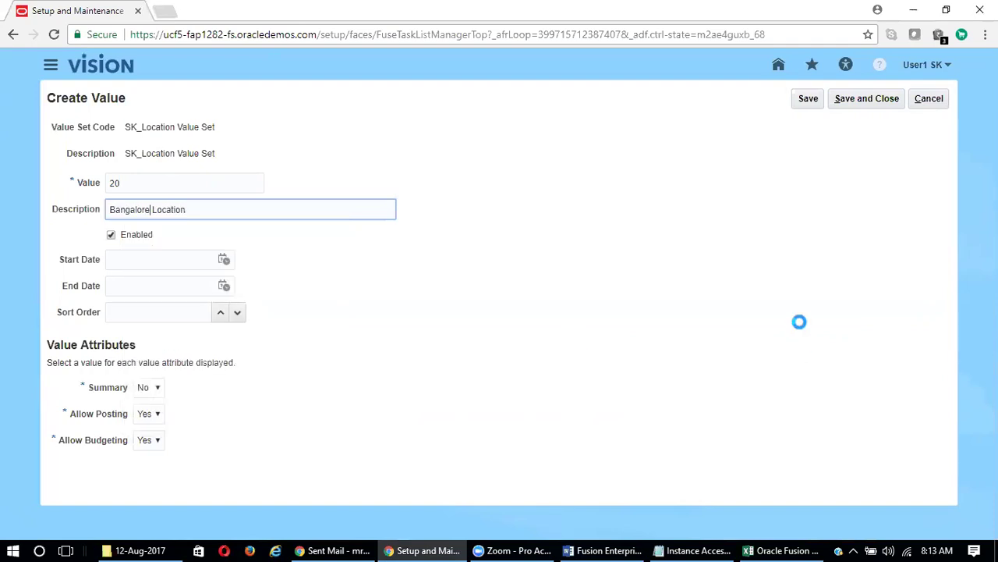
{"action": "left_click", "coordinate": [861, 103]}
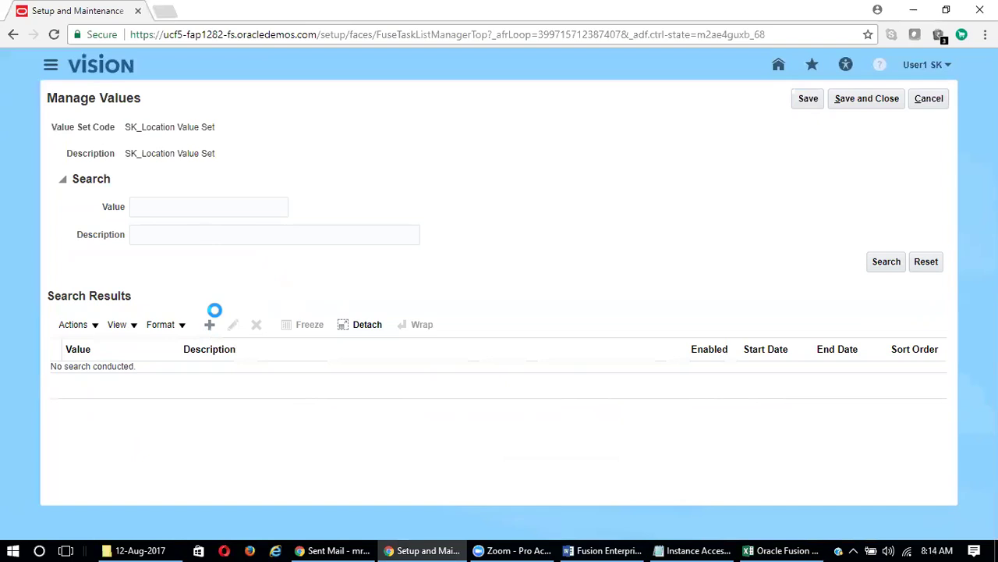
Step: Create location value 30 with the description Delhi Location, then save and close it
{"action": "left_click", "coordinate": [118, 183]}
{"action": "type", "text": "30"}
{"action": "key", "text": "Tab"}
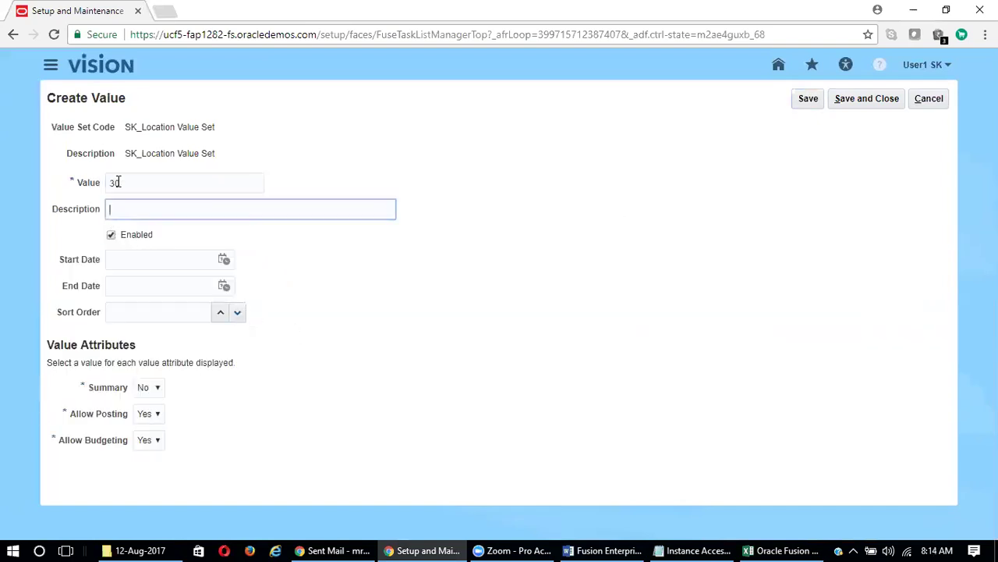
{"action": "type", "text": "Delhi Location"}
{"action": "left_click", "coordinate": [868, 102]}
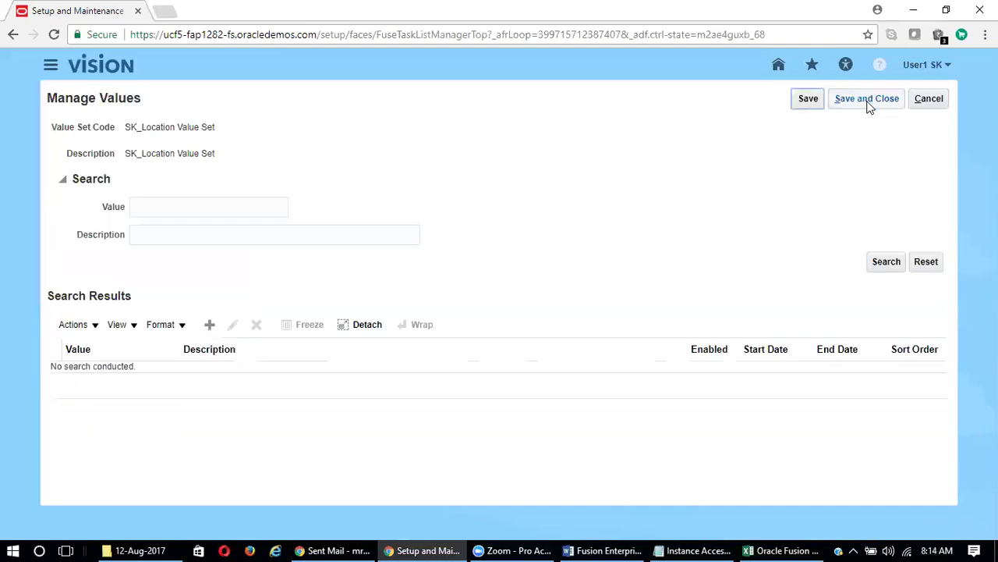
Step: Create location value 99 with the description No Location, then save and close both the value and SK_Location Value Set
{"action": "left_click", "coordinate": [209, 325]}
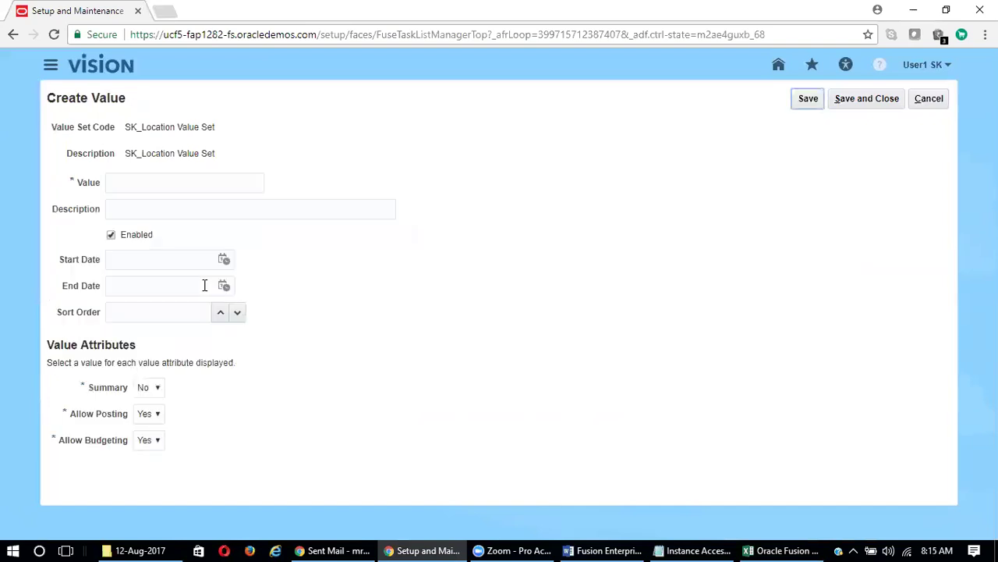
{"action": "left_click", "coordinate": [178, 185]}
{"action": "type", "text": "99"}
{"action": "key", "text": "Tab"}
{"action": "type", "text": "No Location"}
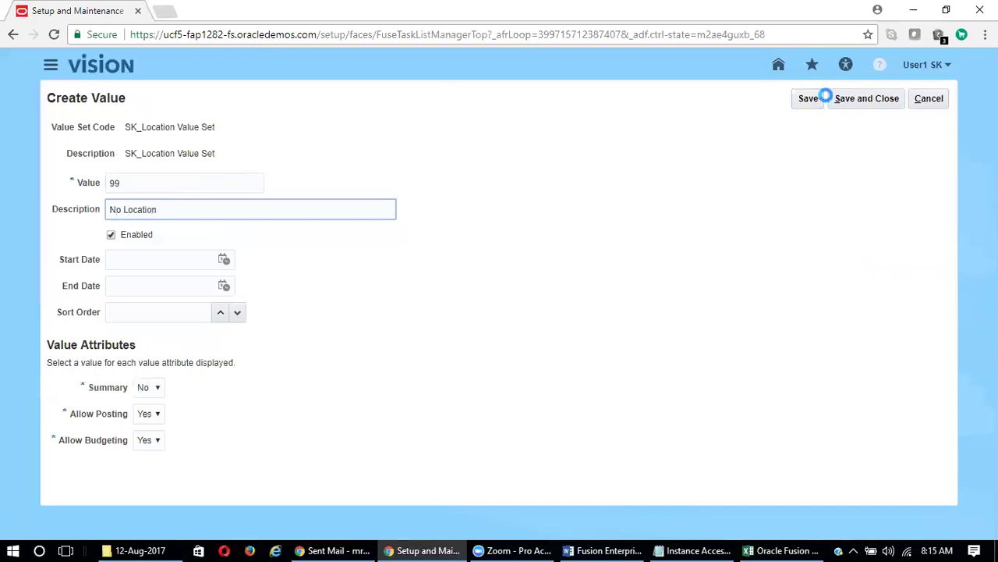
{"action": "left_click", "coordinate": [849, 98]}
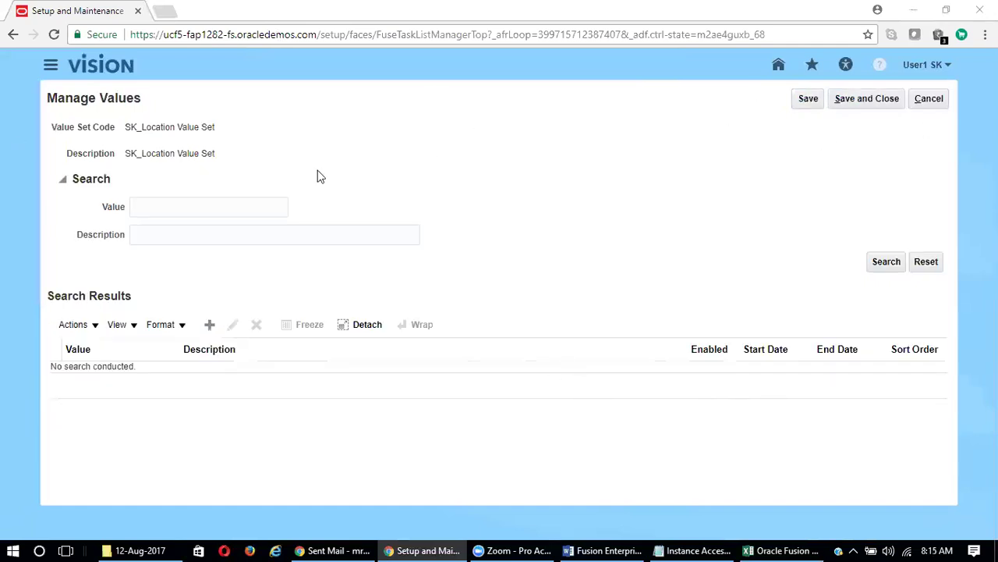
{"action": "left_click", "coordinate": [865, 103]}
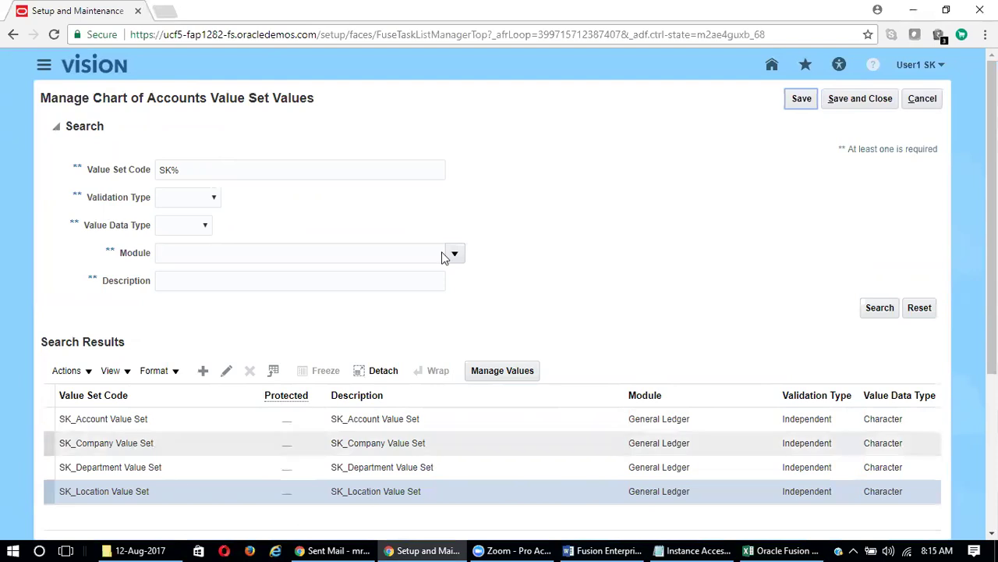
Step: Switch to the Fusion Enterprise Structure document in Word and review the primary ledger prerequisites and the chart of accounts setups
{"action": "left_click", "coordinate": [622, 543]}
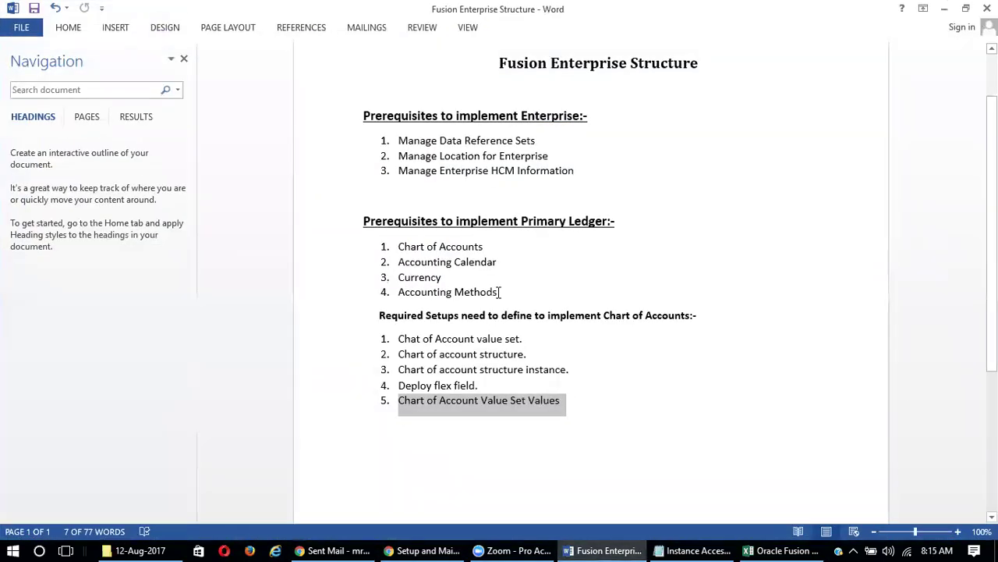
{"action": "left_click_drag", "start_coordinate": [485, 247], "coordinate": [397, 248]}
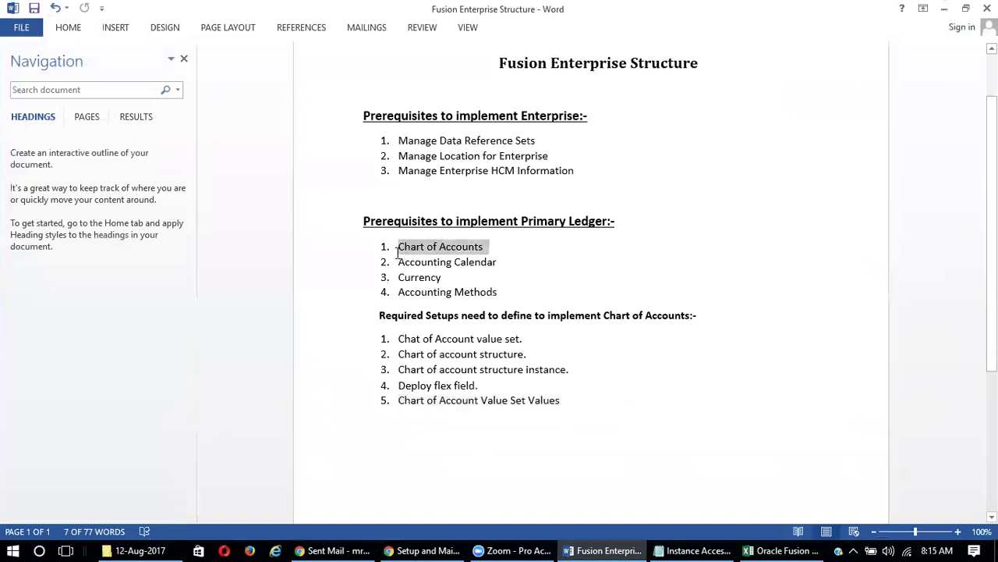
{"action": "left_click_drag", "start_coordinate": [524, 339], "coordinate": [396, 336]}
{"action": "left_click_drag", "start_coordinate": [529, 354], "coordinate": [439, 355]}
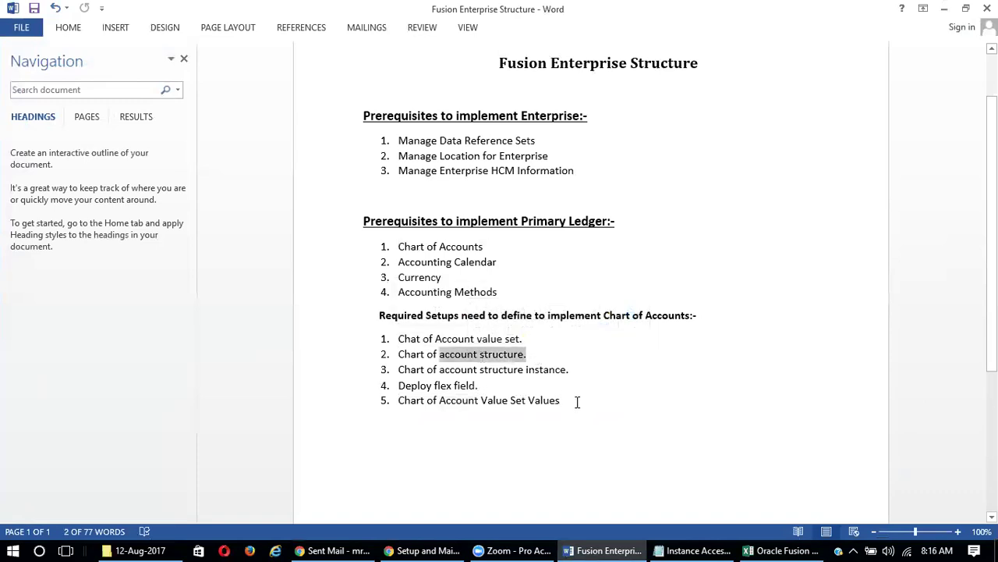
{"action": "left_click_drag", "start_coordinate": [577, 401], "coordinate": [403, 330]}
{"action": "left_click_drag", "start_coordinate": [504, 262], "coordinate": [401, 262]}
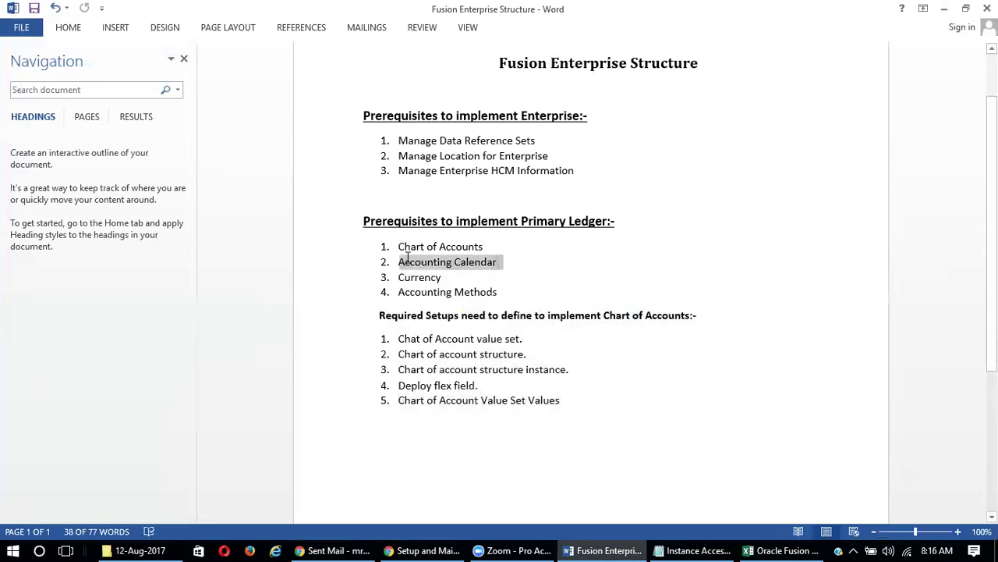
{"action": "left_click_drag", "start_coordinate": [455, 277], "coordinate": [398, 276]}
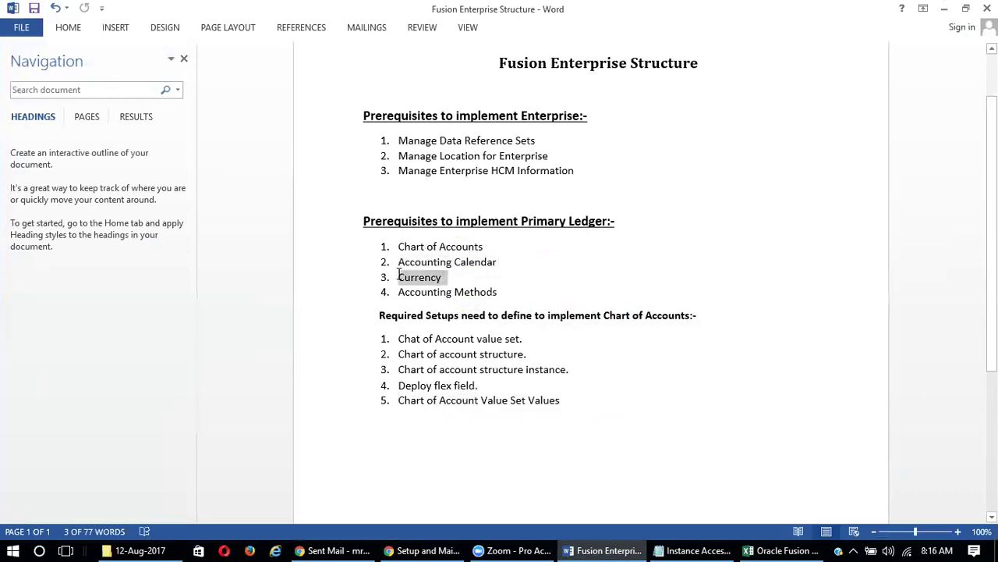
{"action": "left_click", "coordinate": [507, 291]}
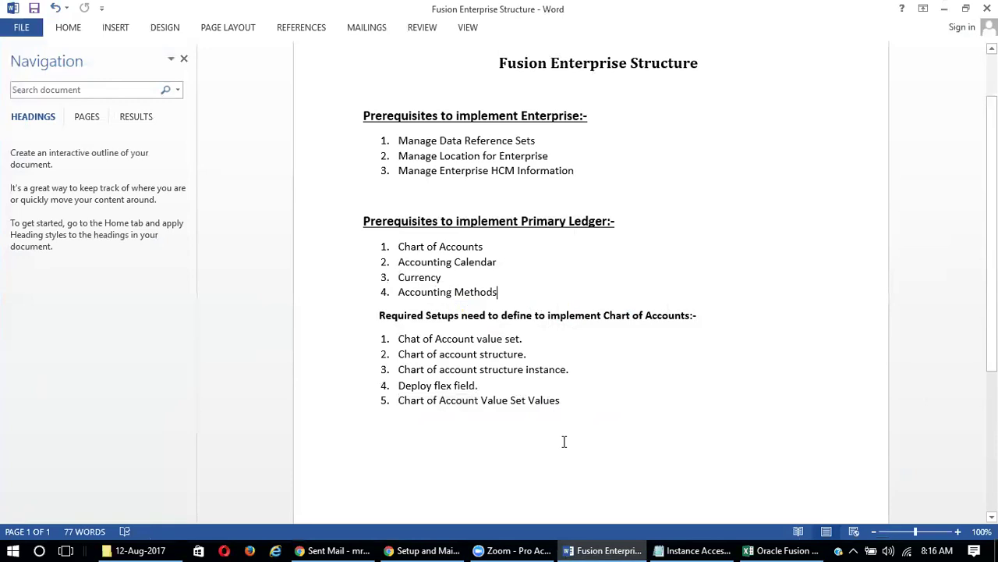
Step: Return to Oracle Fusion in Chrome, save and close the value set values, and open the Manage Primary Ledgers task
{"action": "left_click", "coordinate": [401, 550]}
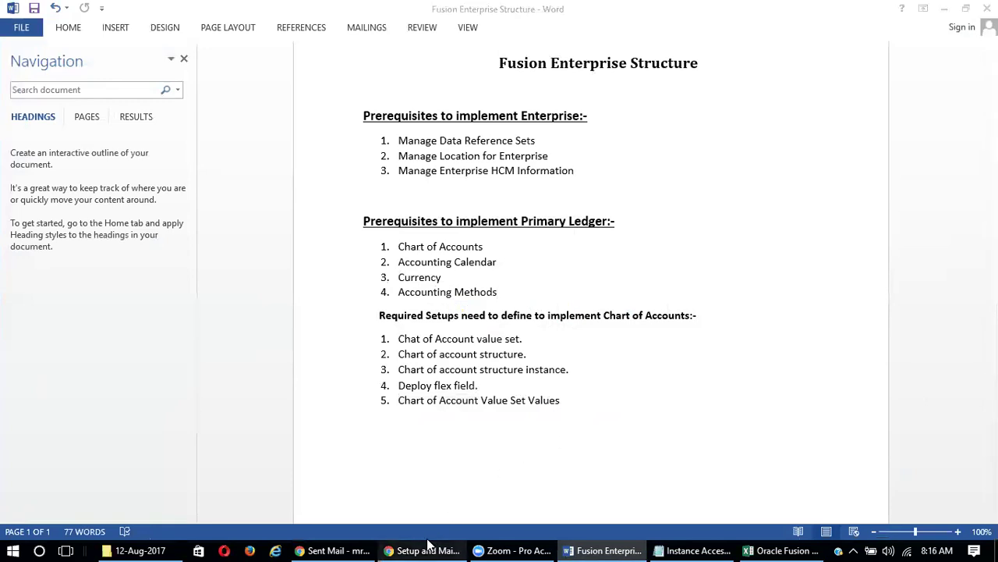
{"action": "left_click", "coordinate": [866, 108]}
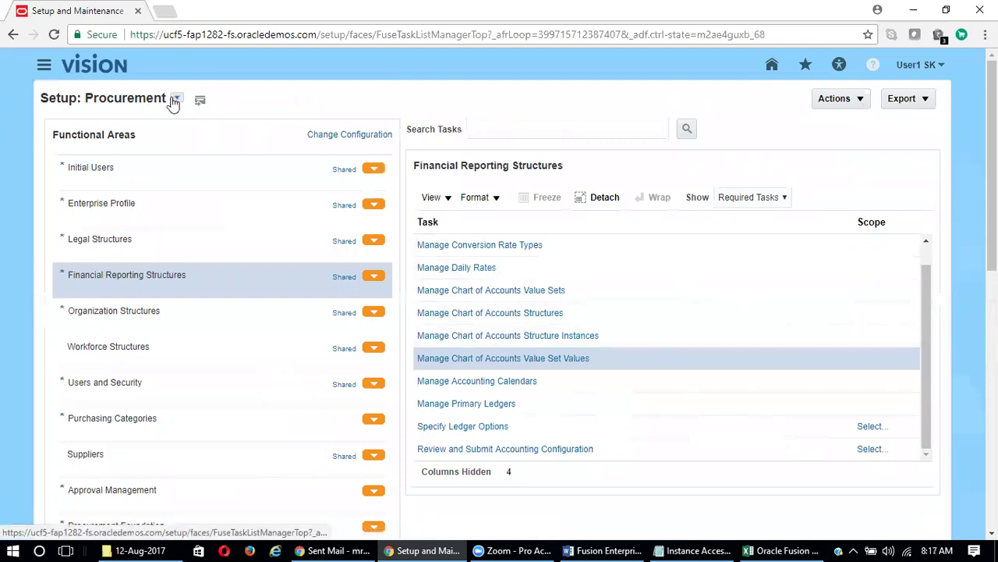
{"action": "left_click", "coordinate": [206, 278]}
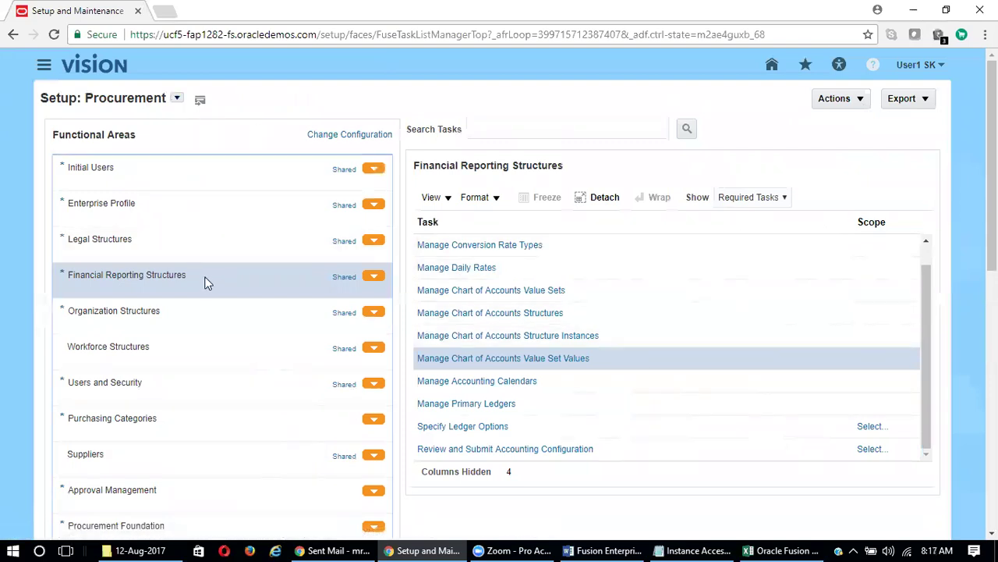
{"action": "left_click", "coordinate": [453, 404]}
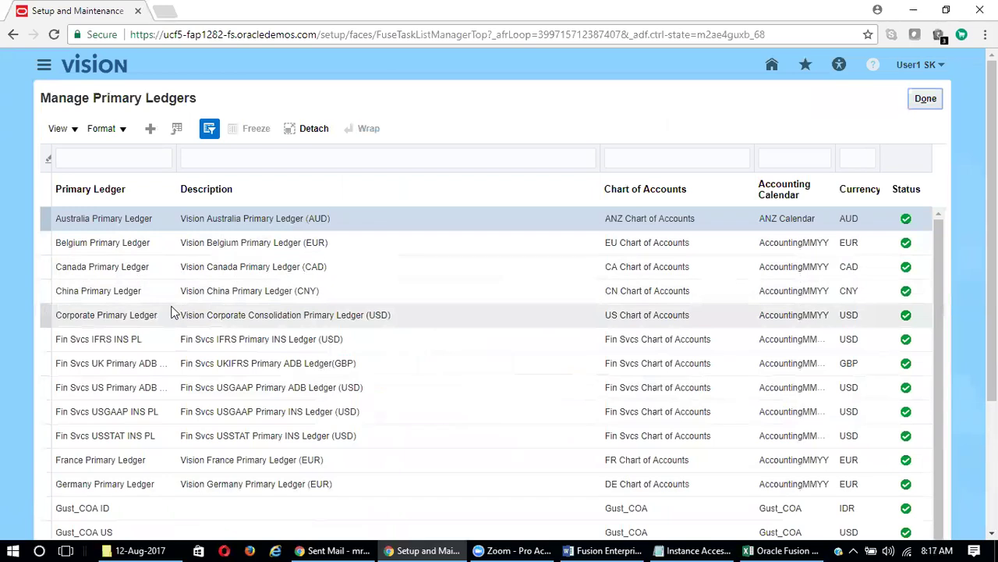
Step: Start a new primary ledger with SK_Primary Ledger as both its name and its description
{"action": "left_click", "coordinate": [152, 130]}
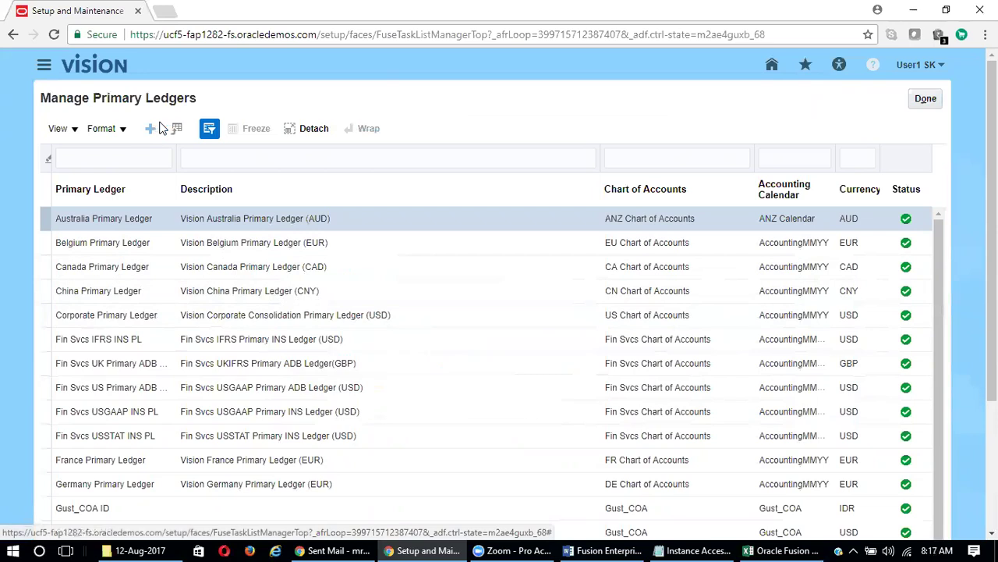
{"action": "left_click", "coordinate": [328, 160]}
{"action": "type", "text": "SK_Prima"}
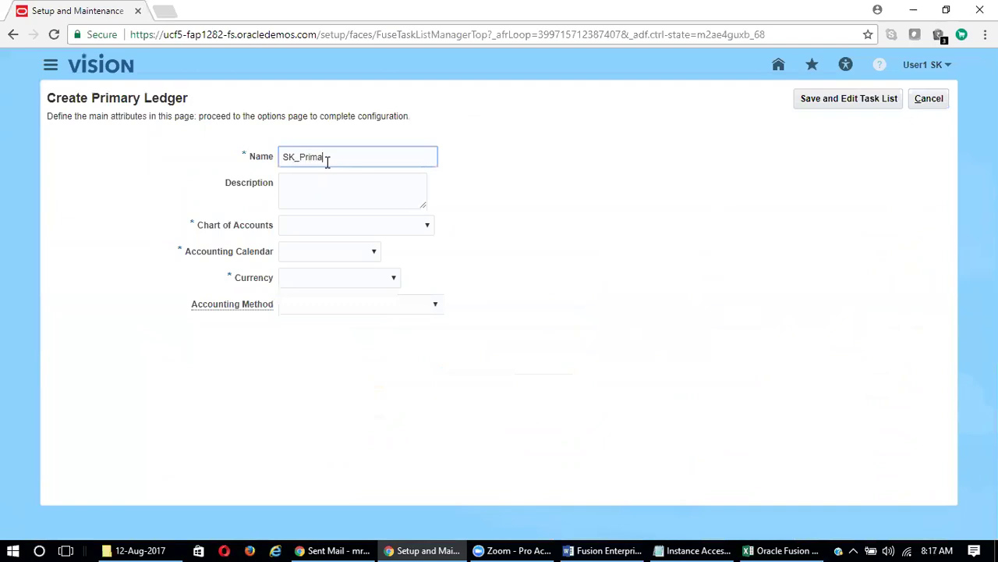
{"action": "type", "text": "ry Ledg"}
{"action": "type", "text": "er"}
{"action": "key", "text": "Tab"}
{"action": "type", "text": "SK"}
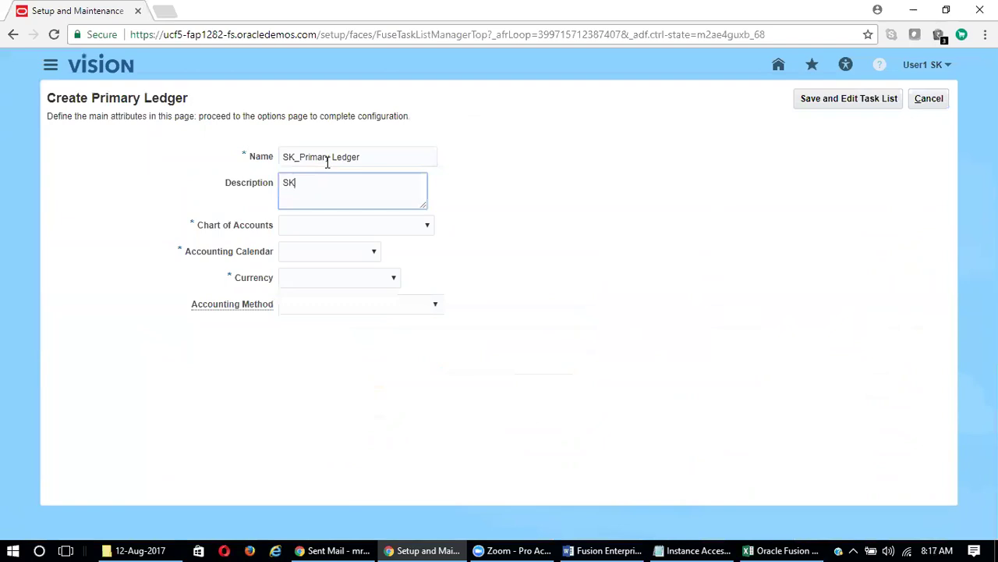
{"action": "type", "text": "_Primary Ledger"}
{"action": "left_click", "coordinate": [253, 234]}
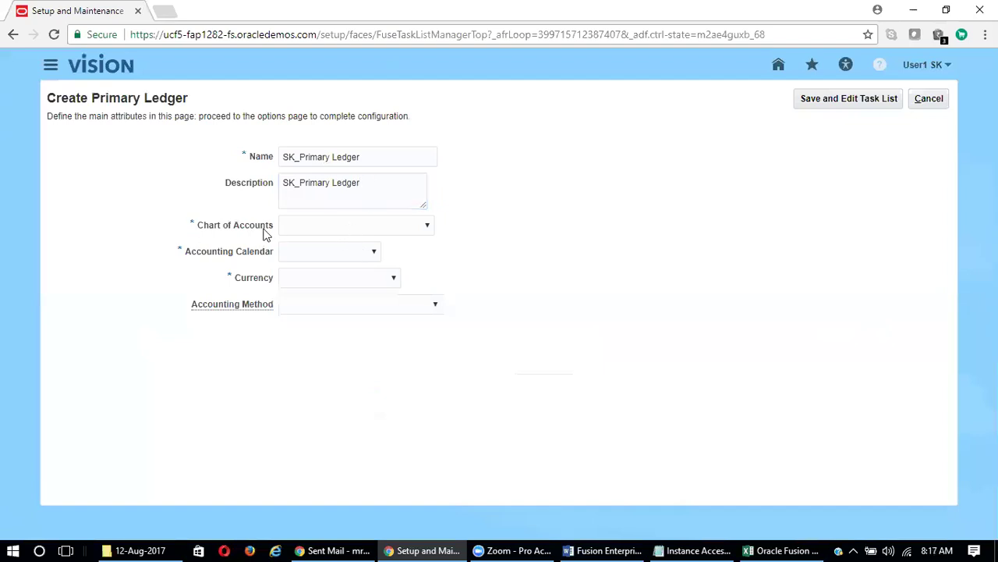
Step: Set the new ledger's chart of accounts to SK_COA Instance and its accounting calendar to SK_ACC CAL
{"action": "left_click", "coordinate": [425, 226]}
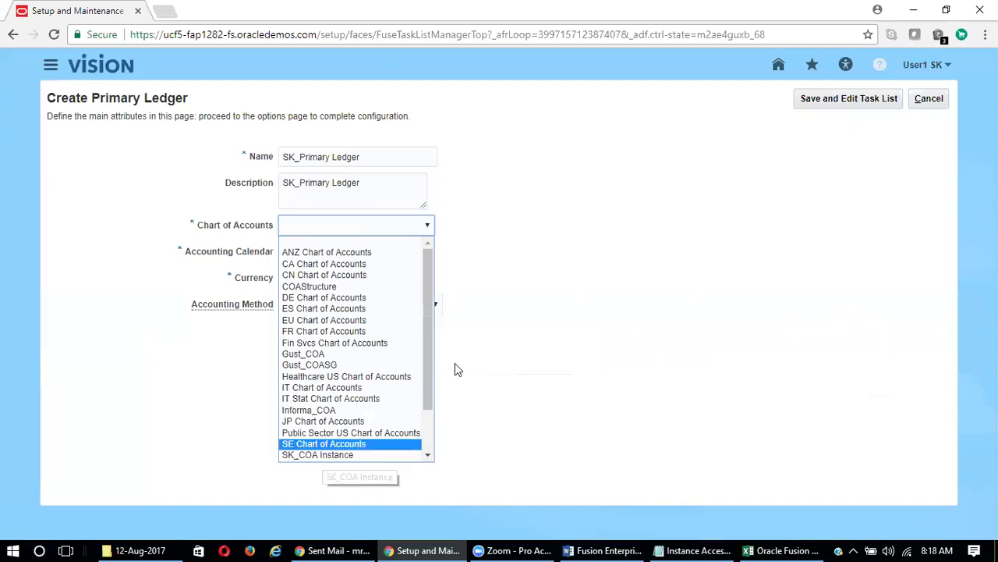
{"action": "left_click_drag", "start_coordinate": [430, 383], "coordinate": [433, 406]}
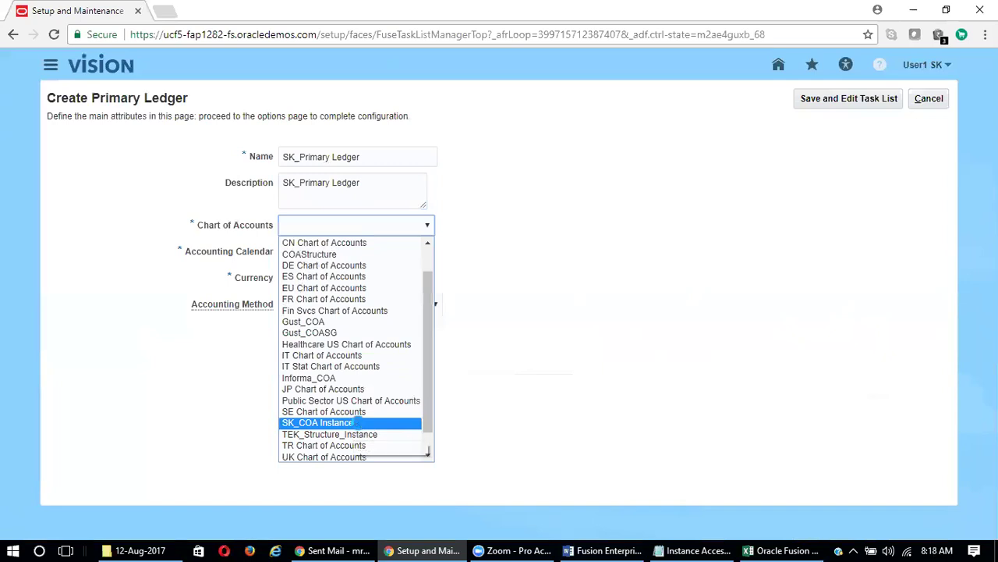
{"action": "left_click", "coordinate": [355, 425]}
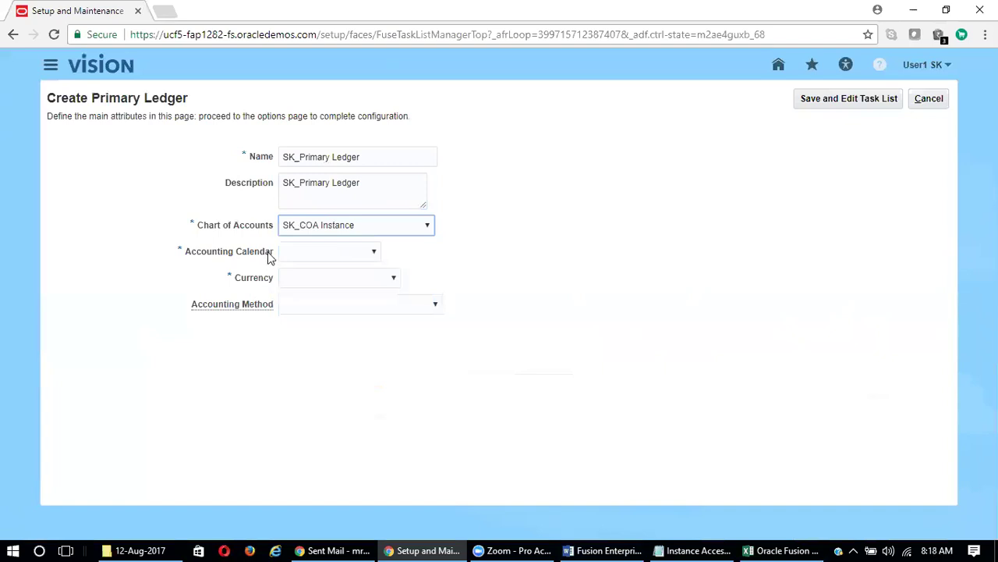
{"action": "left_click", "coordinate": [355, 253]}
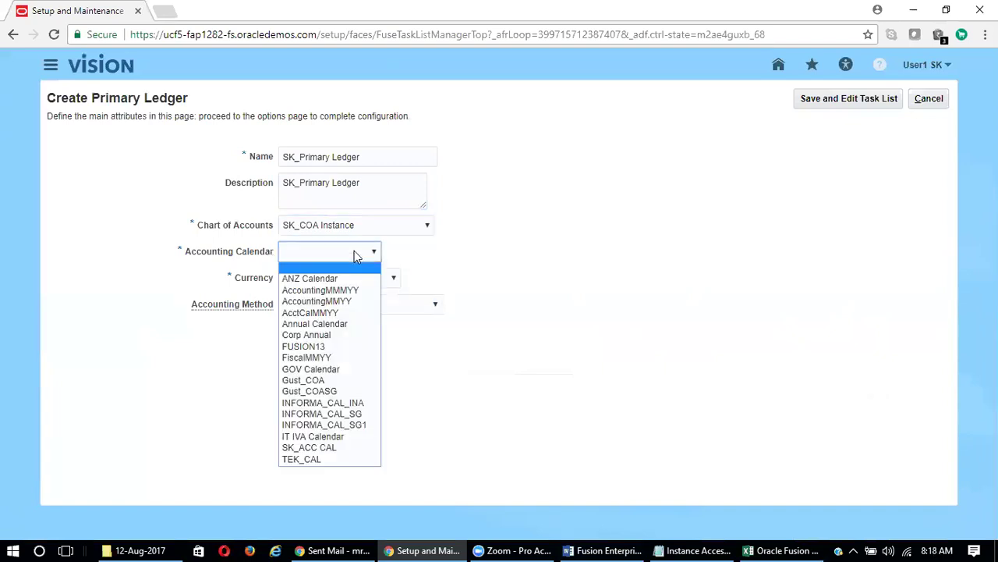
{"action": "left_click", "coordinate": [339, 456]}
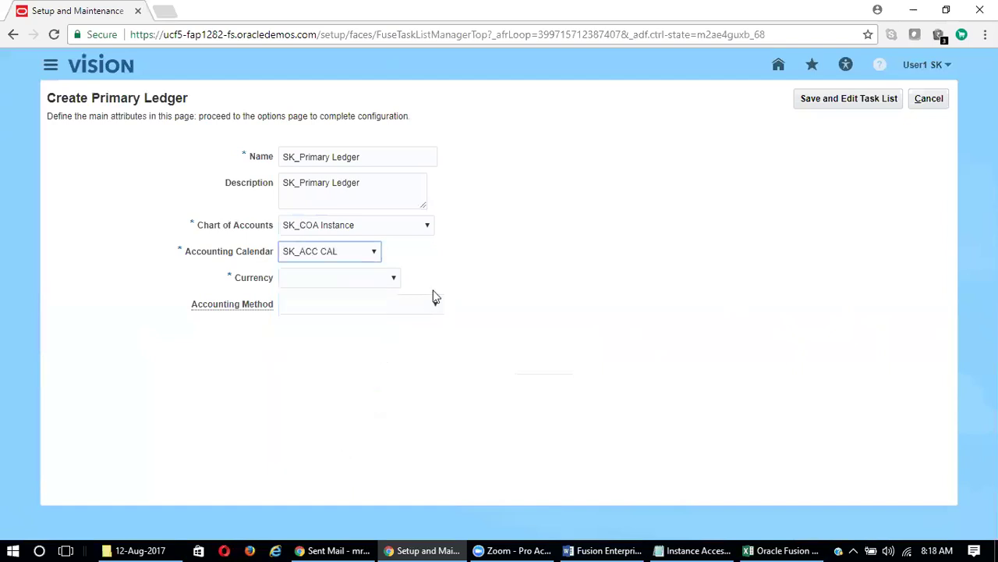
Step: Set the new ledger's currency to INR - Indian Rupee and its accounting method to Standard Accrual
{"action": "left_click", "coordinate": [358, 281]}
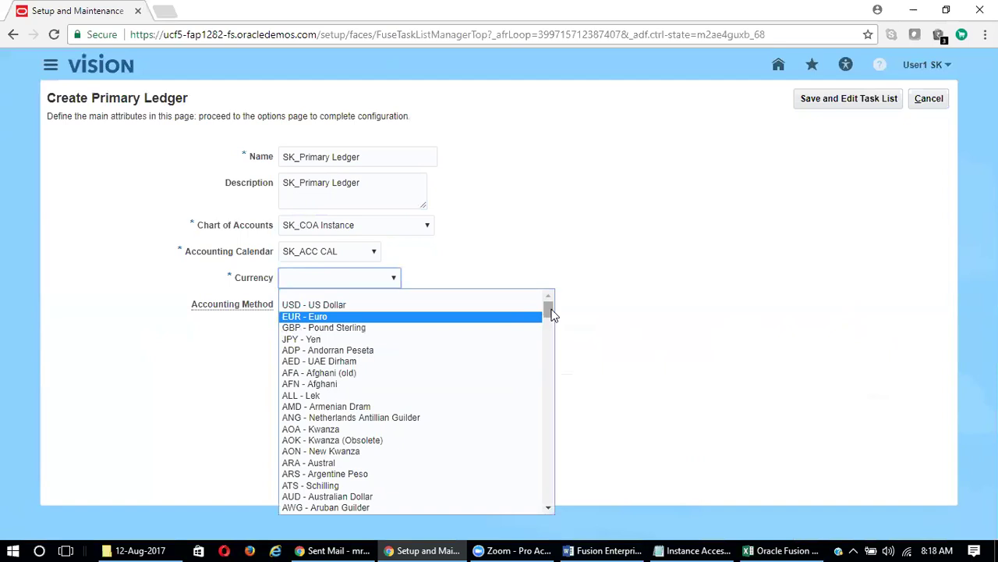
{"action": "left_click_drag", "start_coordinate": [549, 314], "coordinate": [541, 383]}
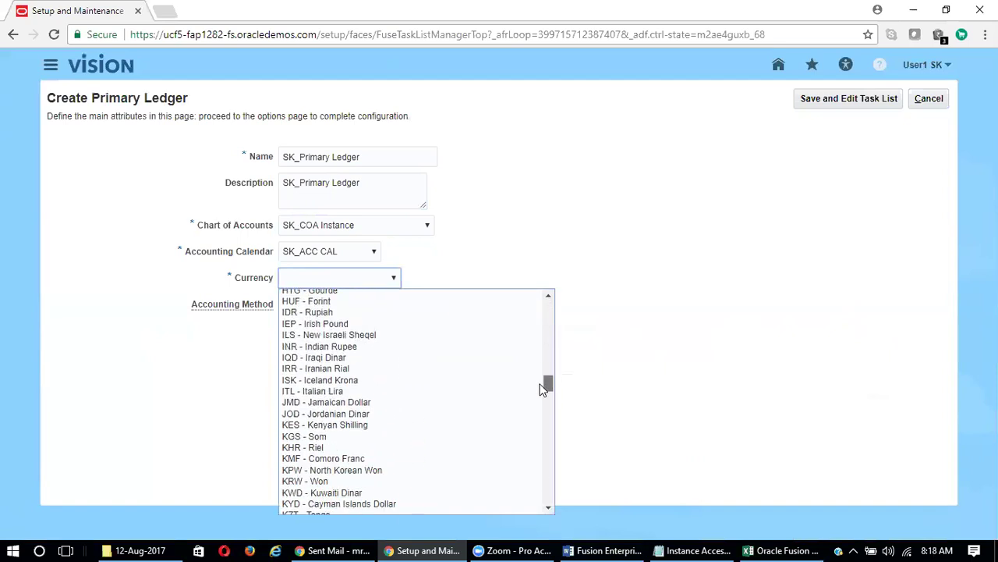
{"action": "left_click", "coordinate": [384, 346]}
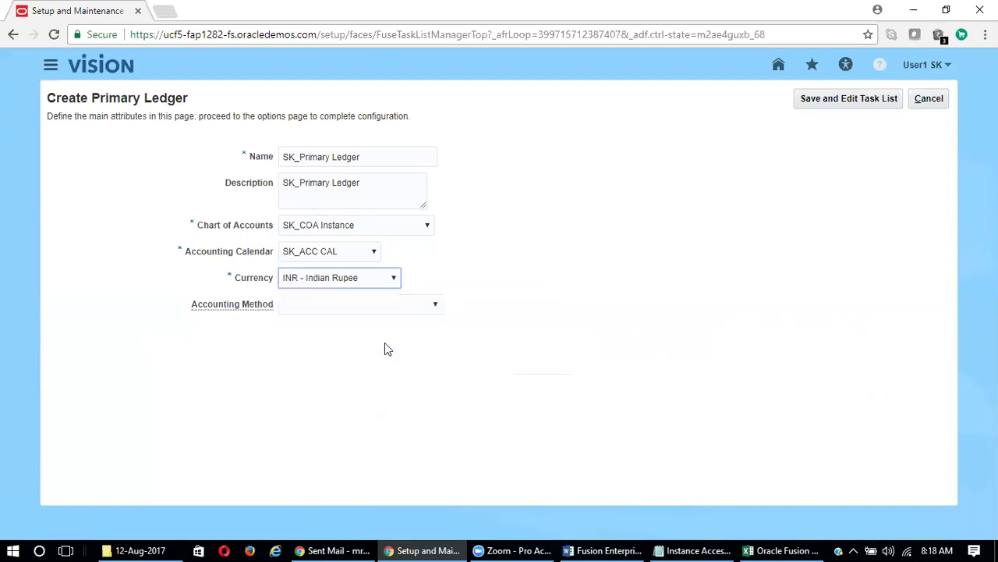
{"action": "left_click", "coordinate": [345, 307]}
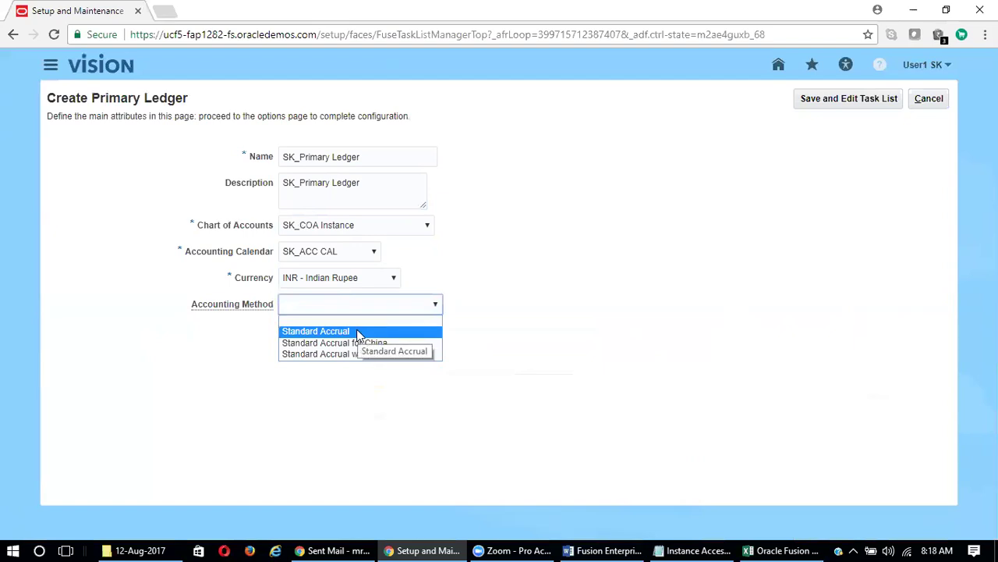
{"action": "left_click", "coordinate": [359, 333]}
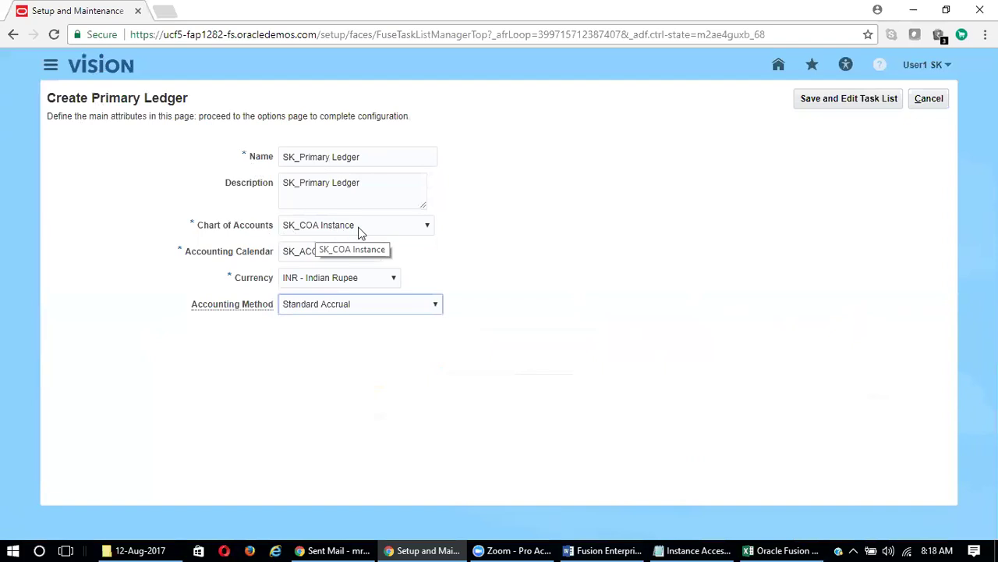
Step: Switch to the Fusion Enterprise Structure document in Word and review the value set, structure and structure instance setups for the chart of accounts
{"action": "left_click", "coordinate": [587, 549]}
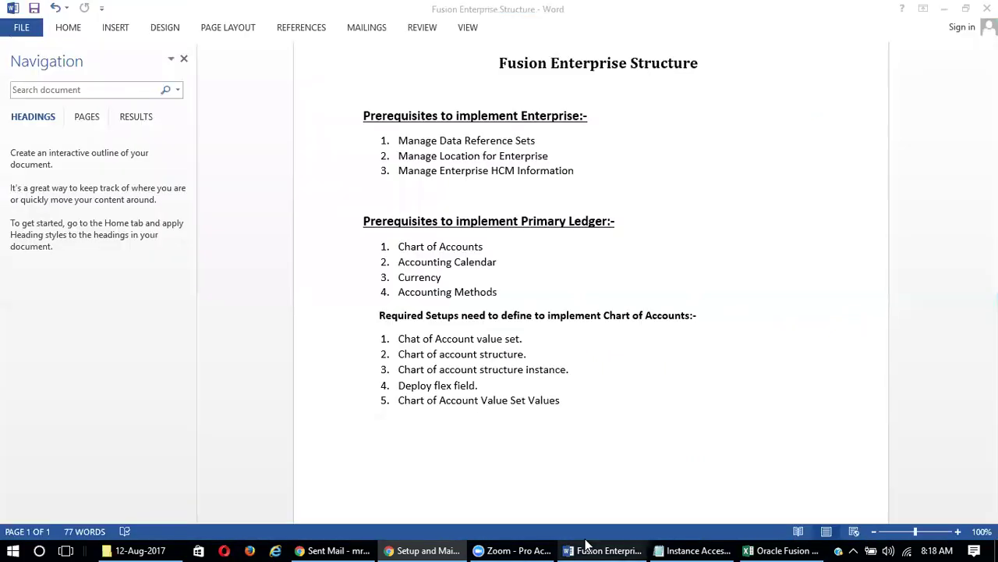
{"action": "left_click_drag", "start_coordinate": [535, 343], "coordinate": [398, 341]}
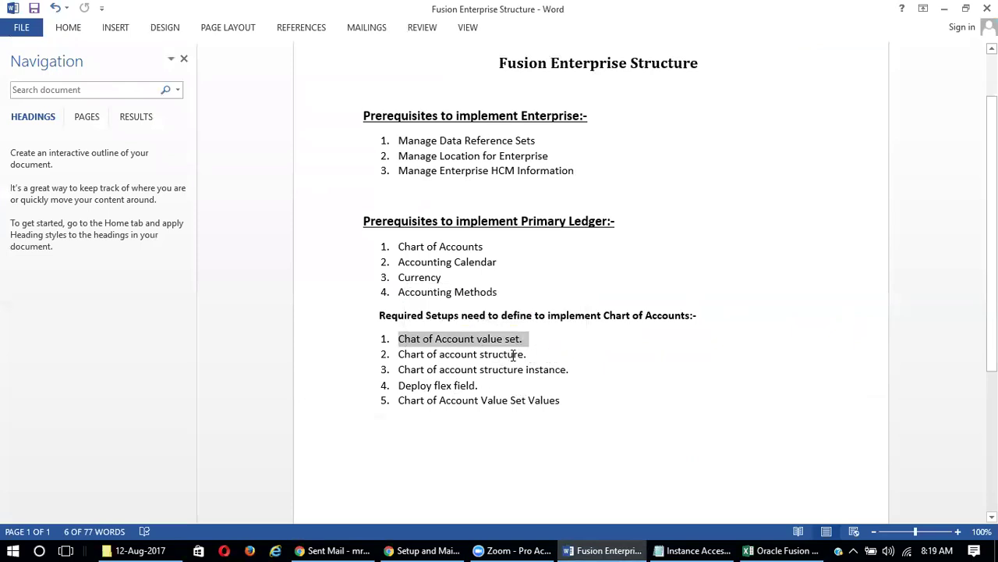
{"action": "left_click", "coordinate": [525, 354]}
{"action": "triple_click", "coordinate": [463, 358]}
{"action": "left_click_drag", "start_coordinate": [577, 370], "coordinate": [399, 370]}
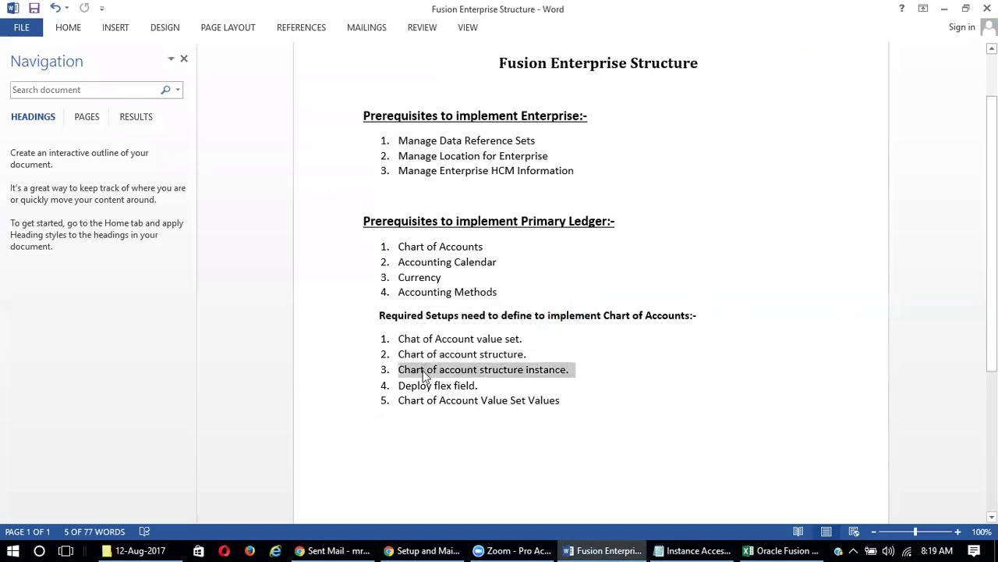
{"action": "left_click", "coordinate": [584, 371]}
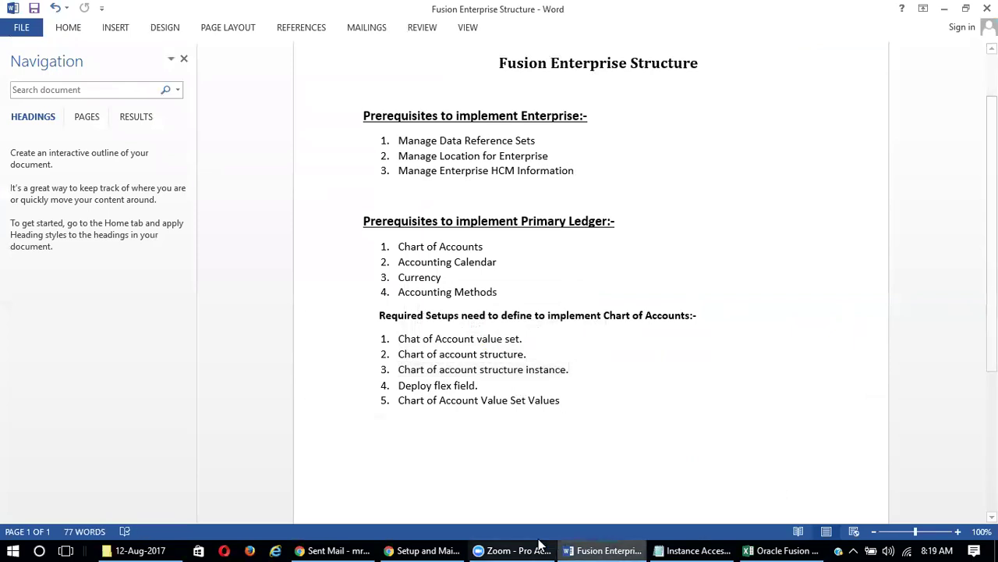
Step: Return to Oracle Fusion in Chrome and save the new primary ledger, going back to the task list
{"action": "left_click", "coordinate": [407, 544]}
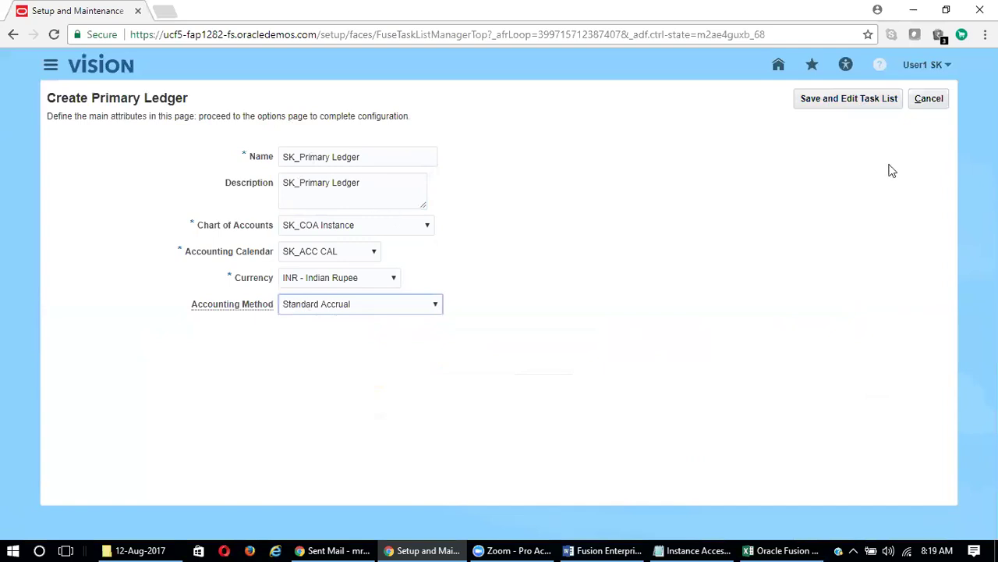
{"action": "left_click", "coordinate": [835, 105]}
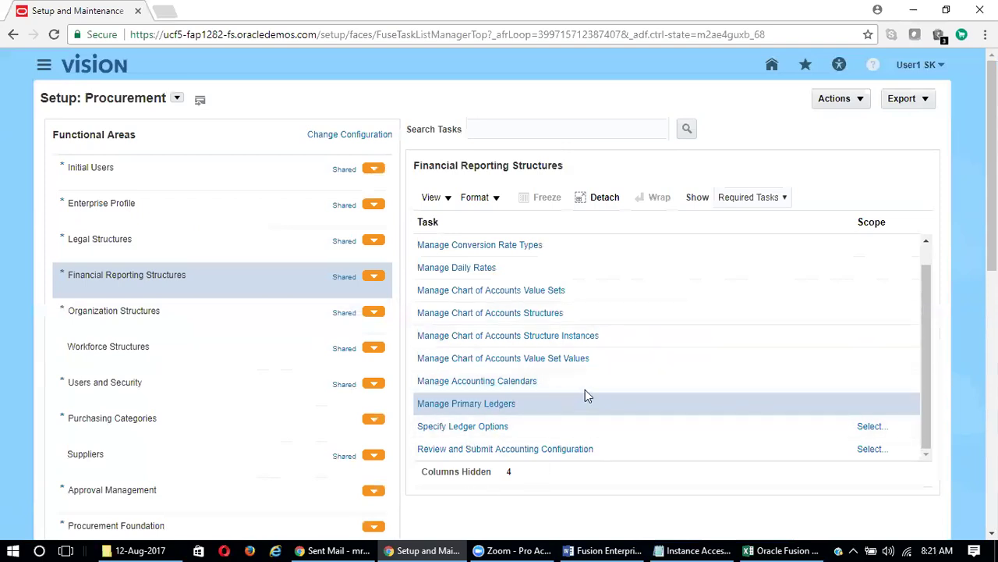
Step: Open the scope selection for Specify Ledger Options and choose Select and Add for the primary ledger
{"action": "left_click", "coordinate": [479, 428]}
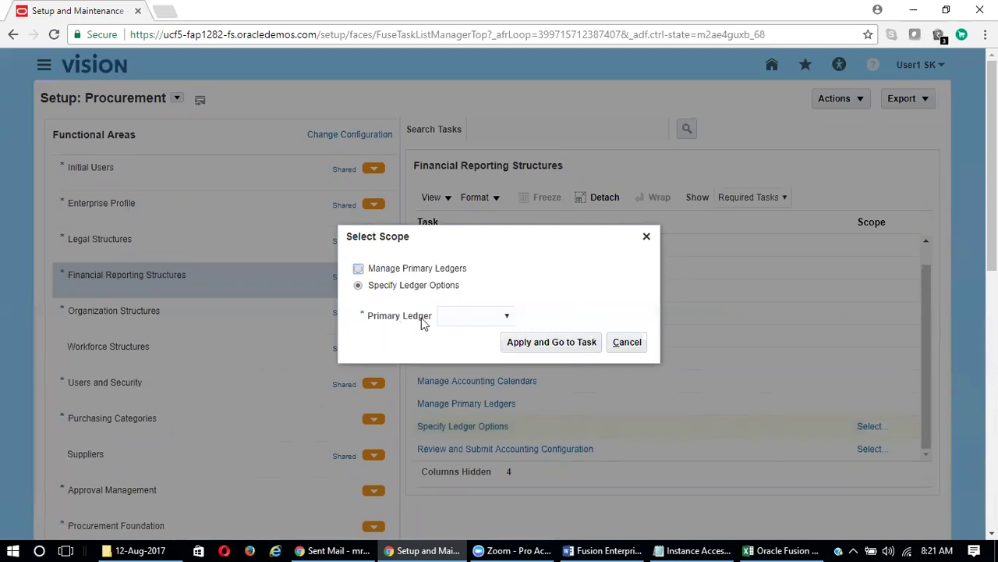
{"action": "left_click", "coordinate": [500, 316]}
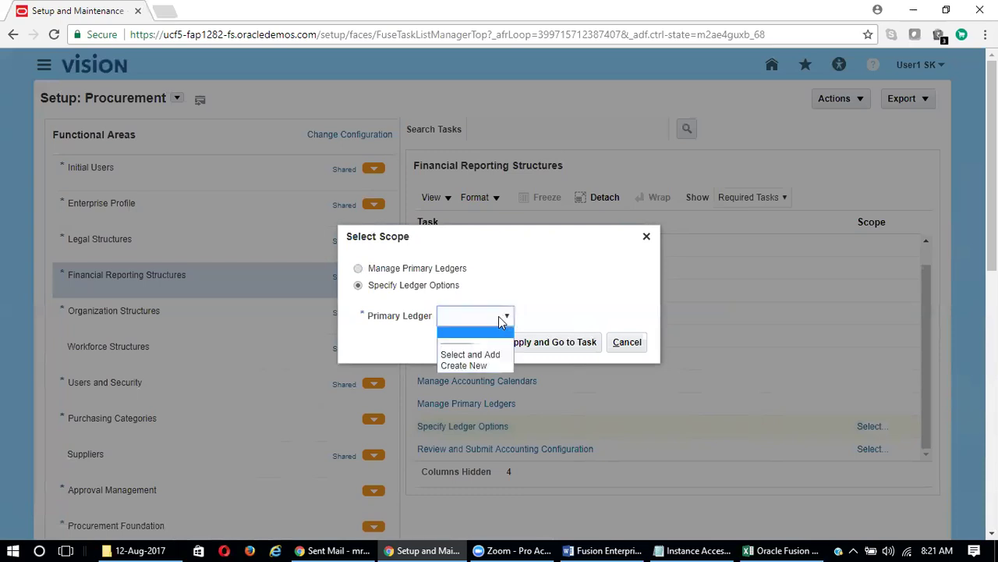
{"action": "left_click", "coordinate": [495, 356]}
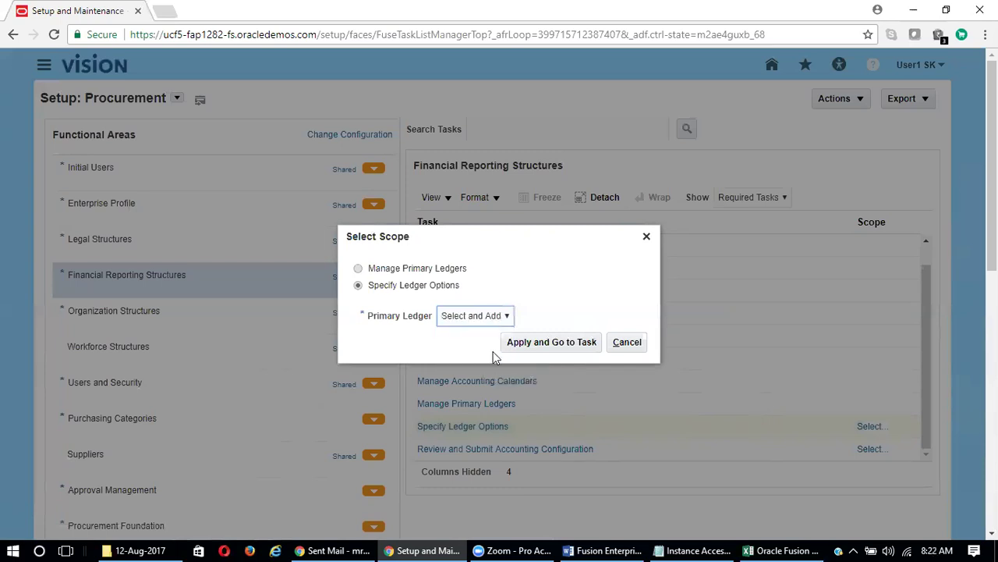
{"action": "left_click", "coordinate": [569, 347]}
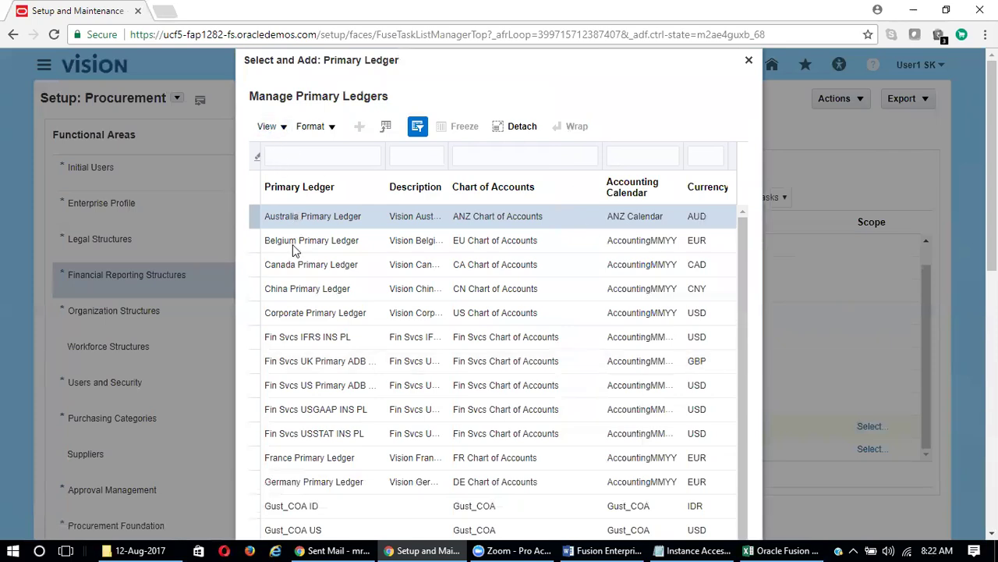
Step: Filter the list of primary ledgers by the name SK%
{"action": "left_click_drag", "start_coordinate": [992, 156], "coordinate": [992, 158]}
{"action": "scroll", "coordinate": [773, 308], "scroll_direction": "down", "scroll_amount": 4}
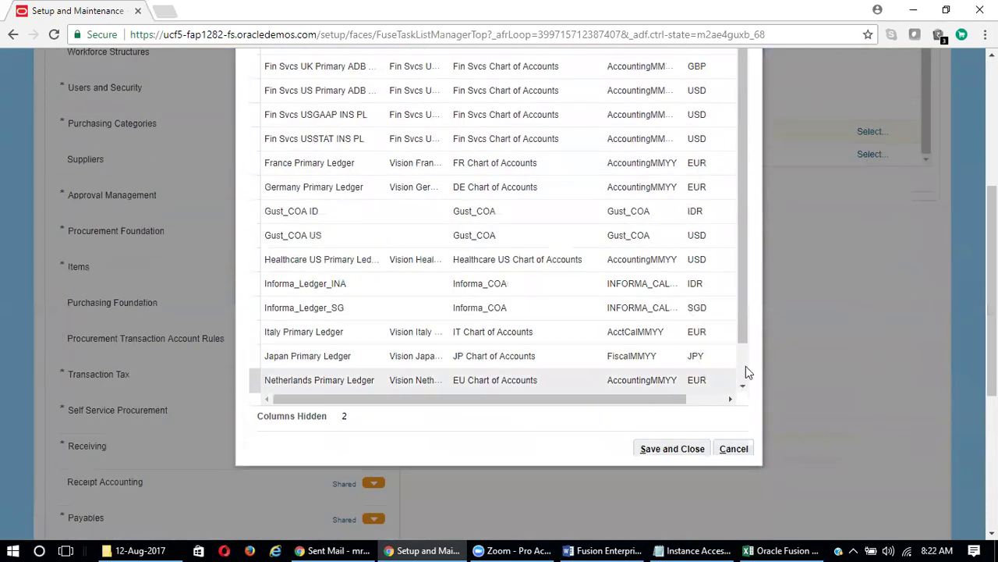
{"action": "scroll", "coordinate": [748, 364], "scroll_direction": "down", "scroll_amount": 2}
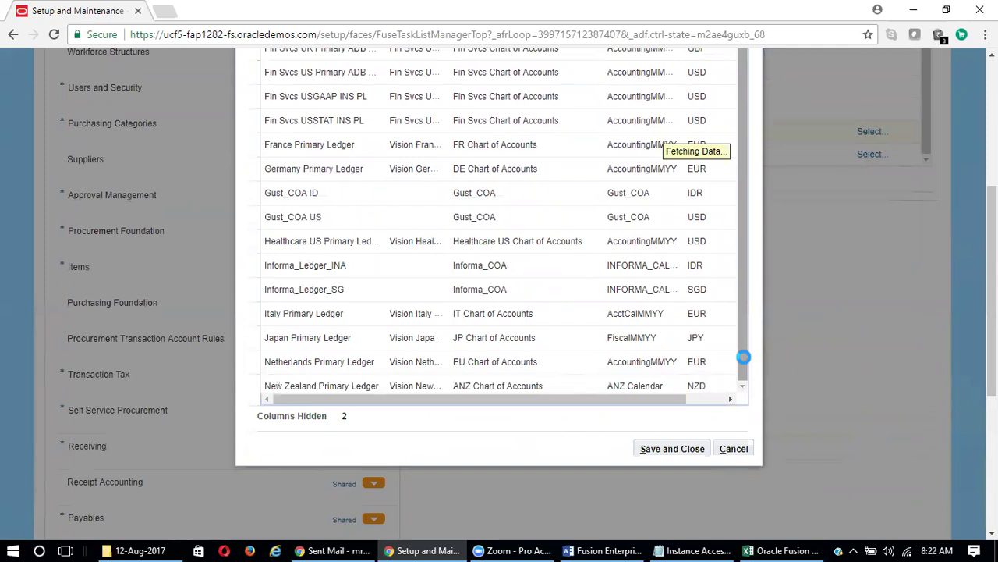
{"action": "scroll", "coordinate": [745, 363], "scroll_direction": "down", "scroll_amount": 5}
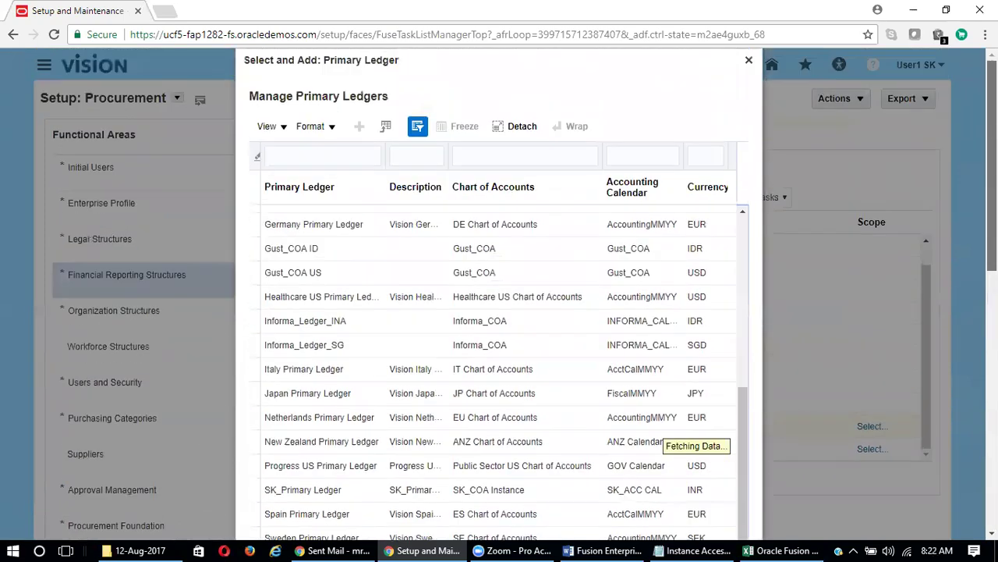
{"action": "left_click", "coordinate": [286, 154]}
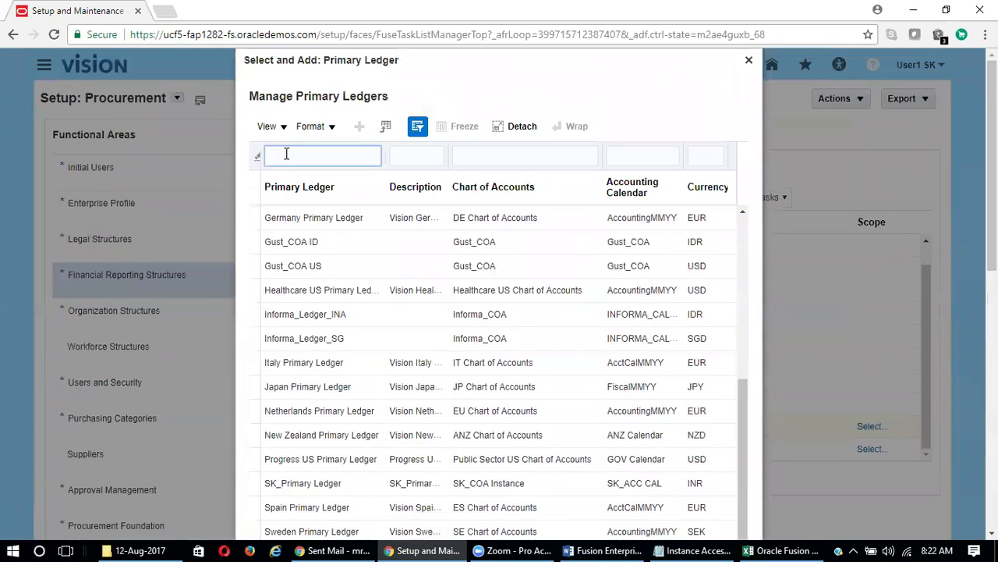
{"action": "left_click", "coordinate": [435, 154]}
{"action": "left_click", "coordinate": [496, 158]}
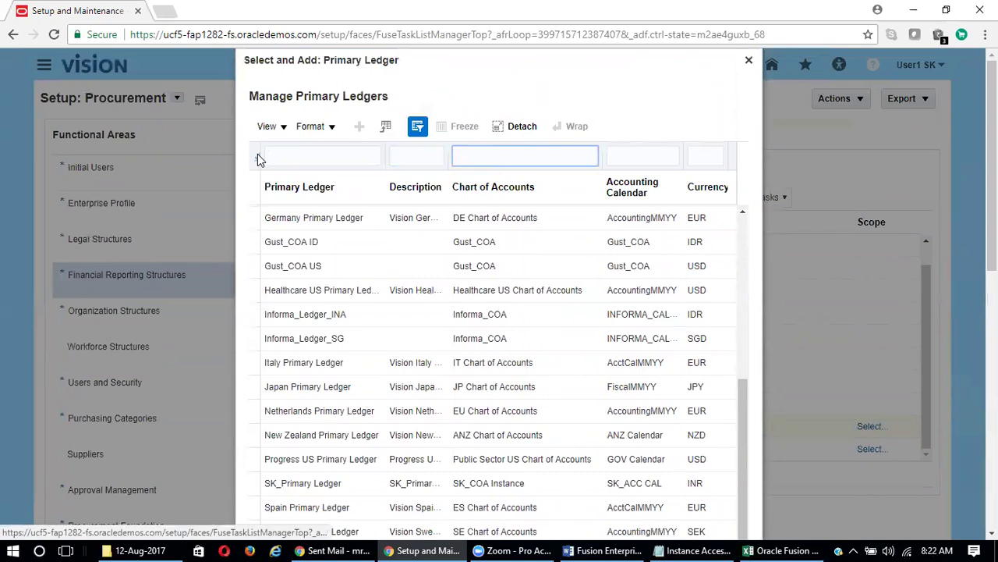
{"action": "left_click", "coordinate": [287, 157]}
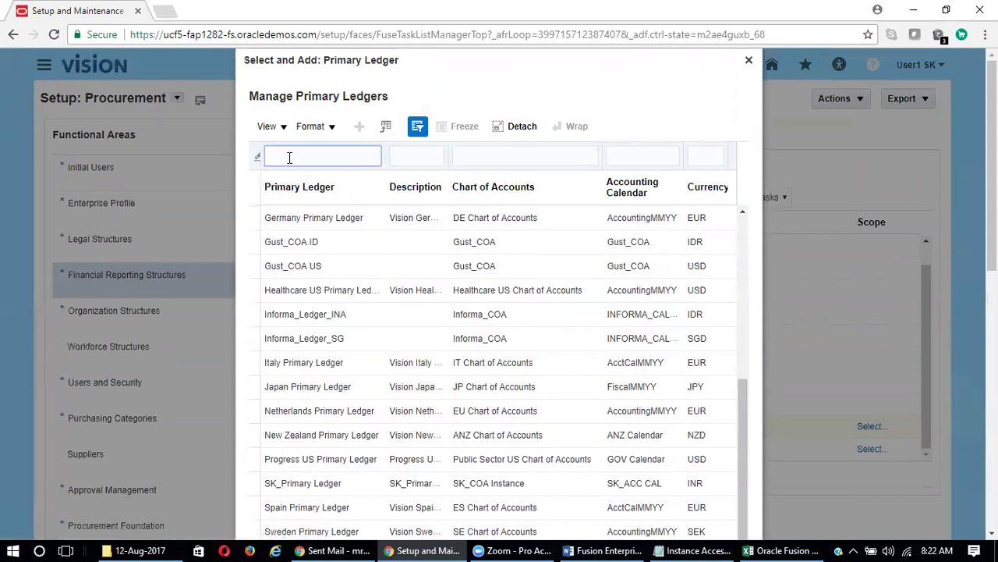
{"action": "type", "text": "SK%"}
{"action": "key", "text": "Return"}
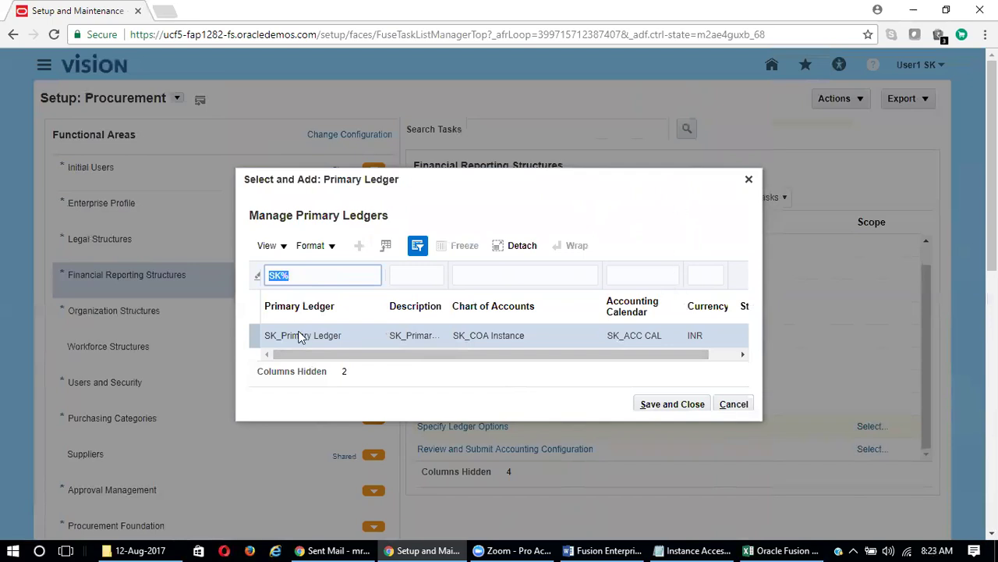
Step: Select SK_Primary Ledger as the scope and save the selection to open its ledger options
{"action": "left_click", "coordinate": [358, 337]}
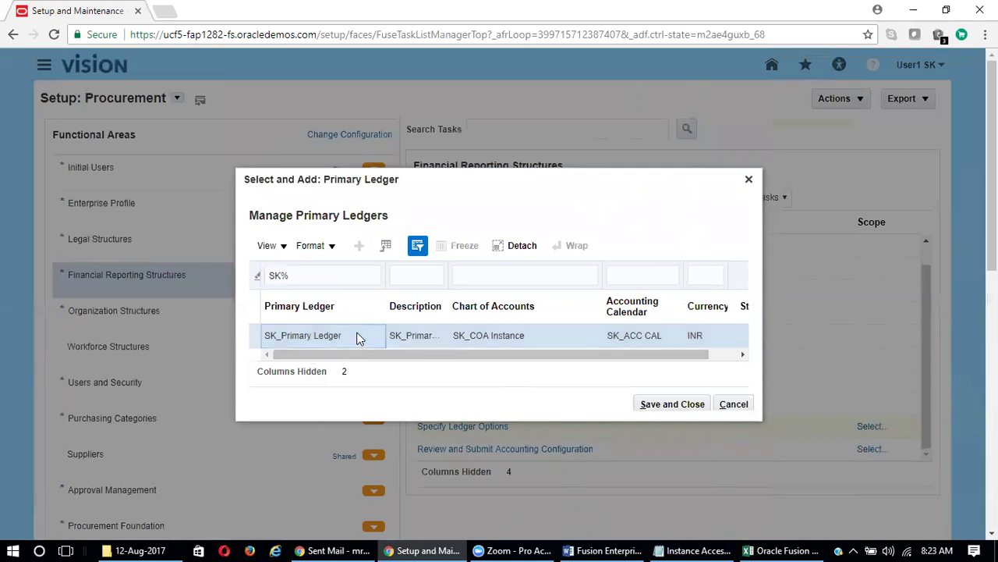
{"action": "left_click", "coordinate": [655, 407]}
{"action": "left_click", "coordinate": [654, 406]}
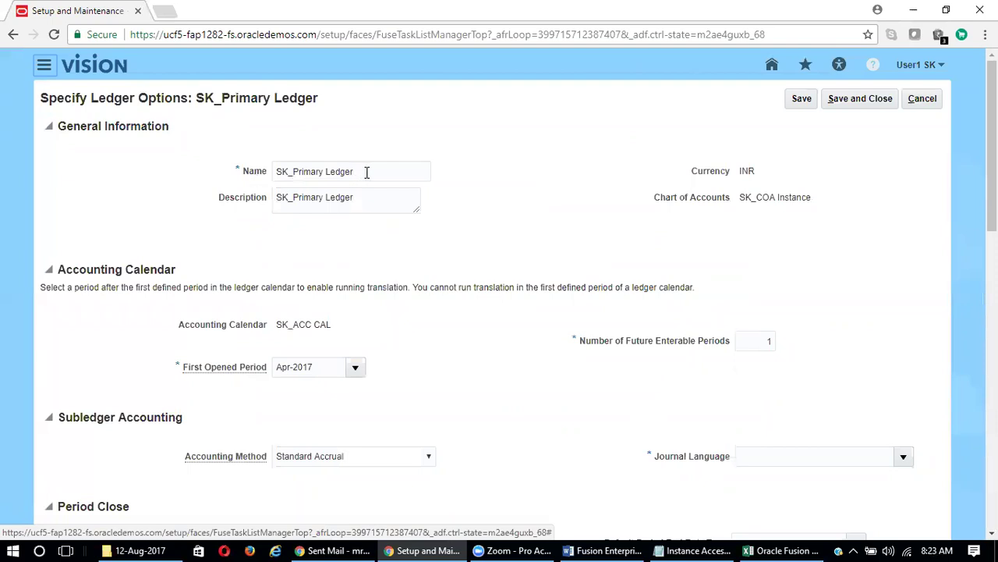
Step: Review the ledger's general information and accounting calendar options, including the number of future enterable periods
{"action": "left_click_drag", "start_coordinate": [366, 172], "coordinate": [259, 174]}
{"action": "left_click", "coordinate": [361, 195]}
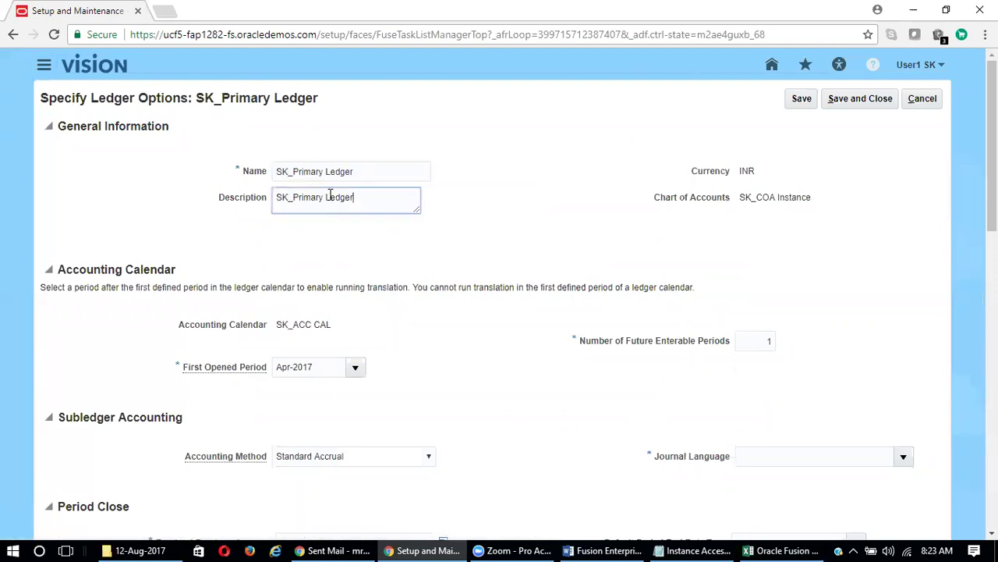
{"action": "left_click_drag", "start_coordinate": [359, 196], "coordinate": [238, 199]}
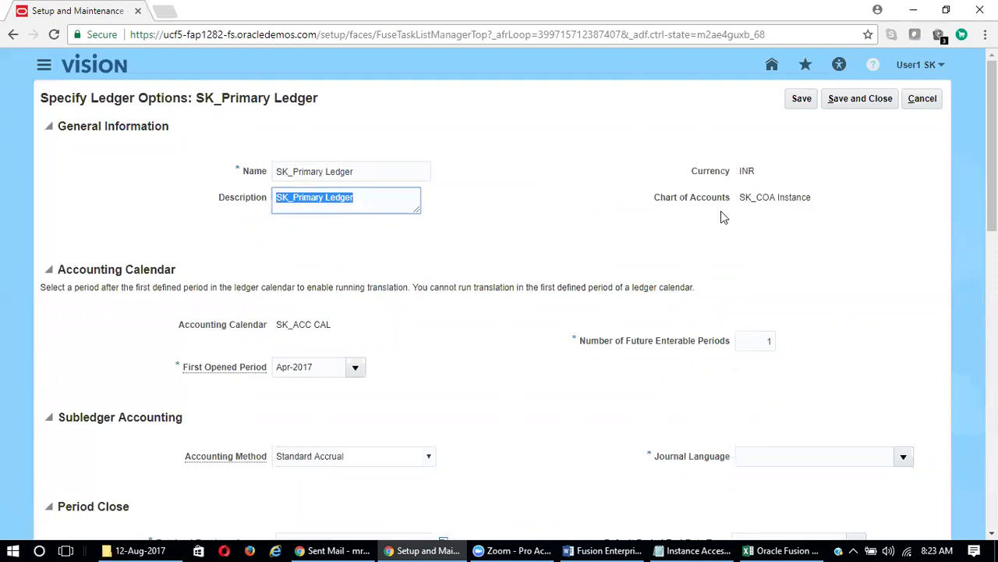
{"action": "left_click", "coordinate": [818, 198]}
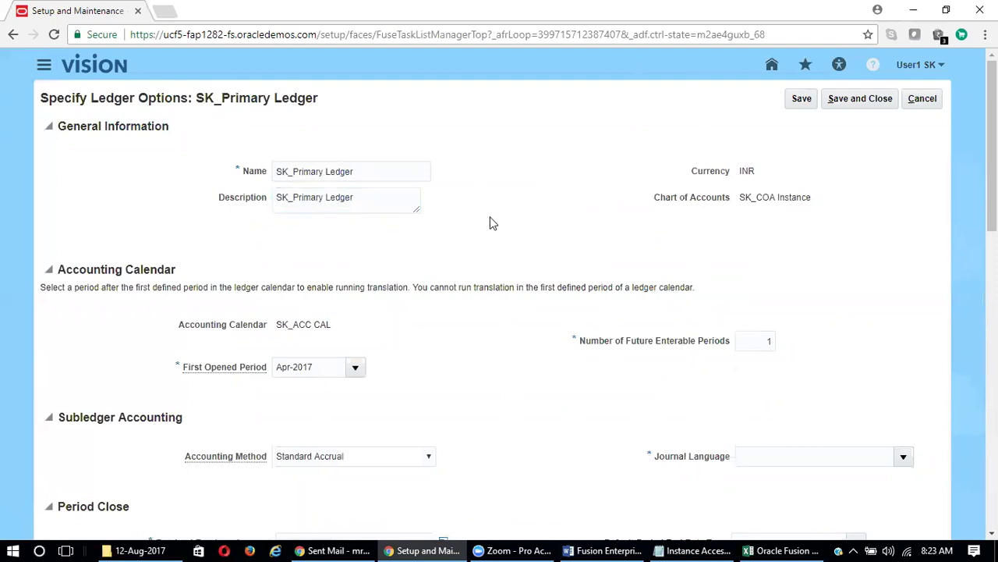
{"action": "scroll", "coordinate": [490, 224], "scroll_direction": "down", "scroll_amount": 1}
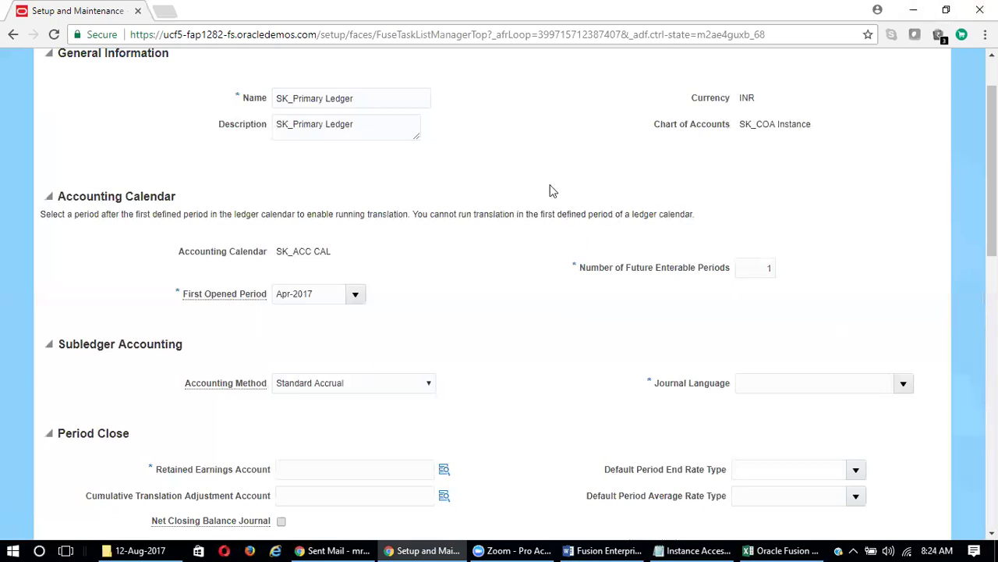
{"action": "scroll", "coordinate": [622, 298], "scroll_direction": "down", "scroll_amount": 1}
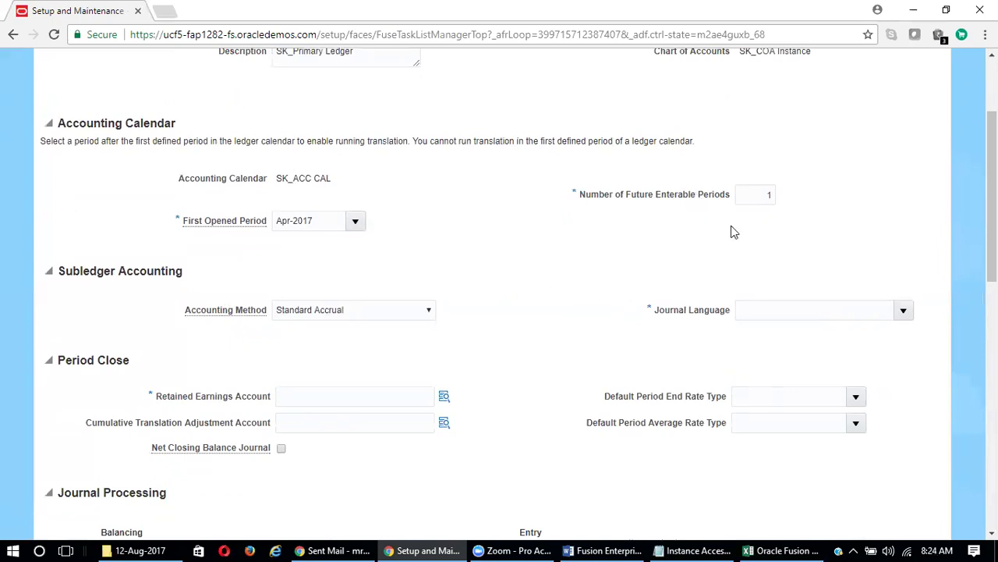
{"action": "double_click", "coordinate": [772, 194]}
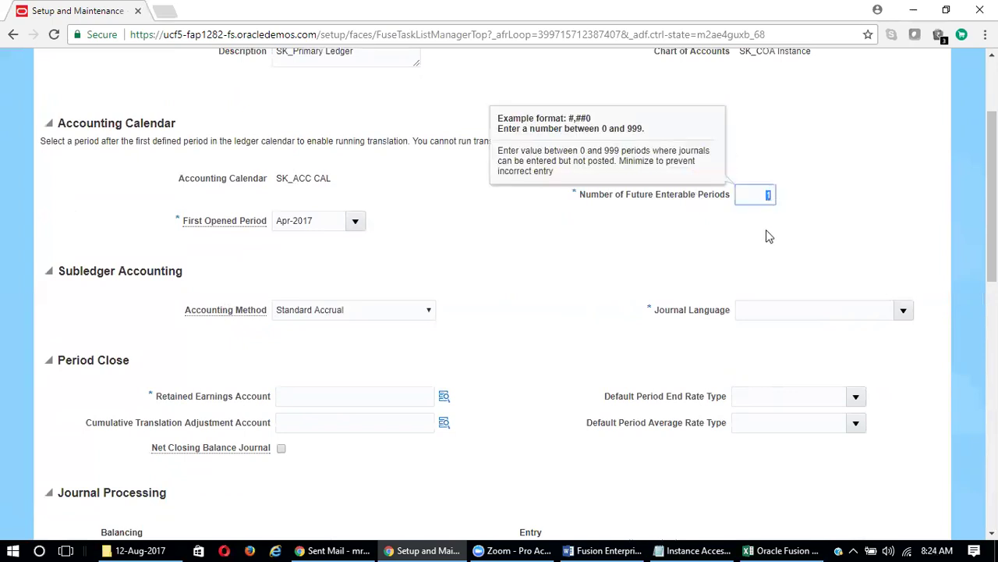
{"action": "left_click", "coordinate": [765, 230]}
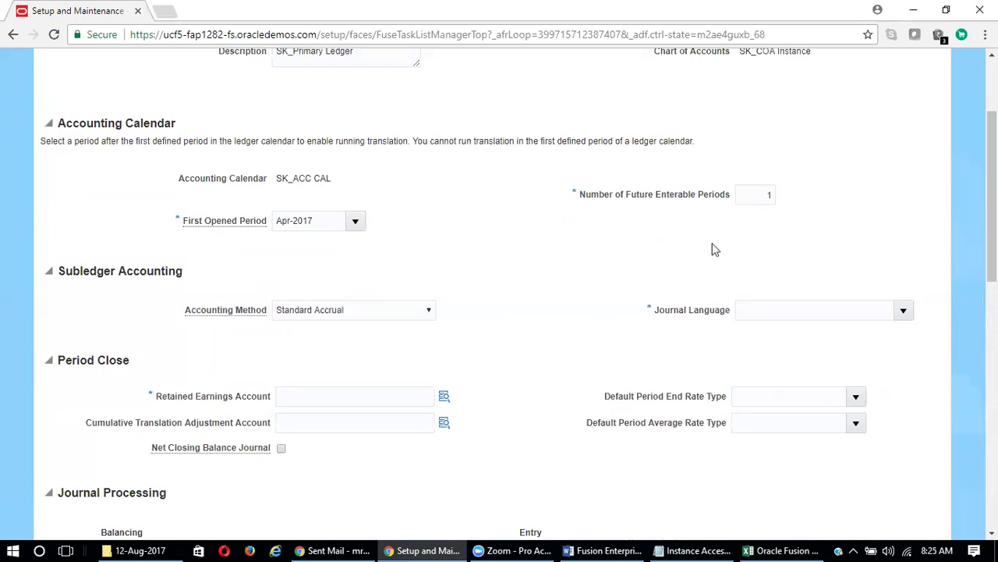
Step: Set the journal language under Subledger Accounting to American English
{"action": "left_click", "coordinate": [903, 314]}
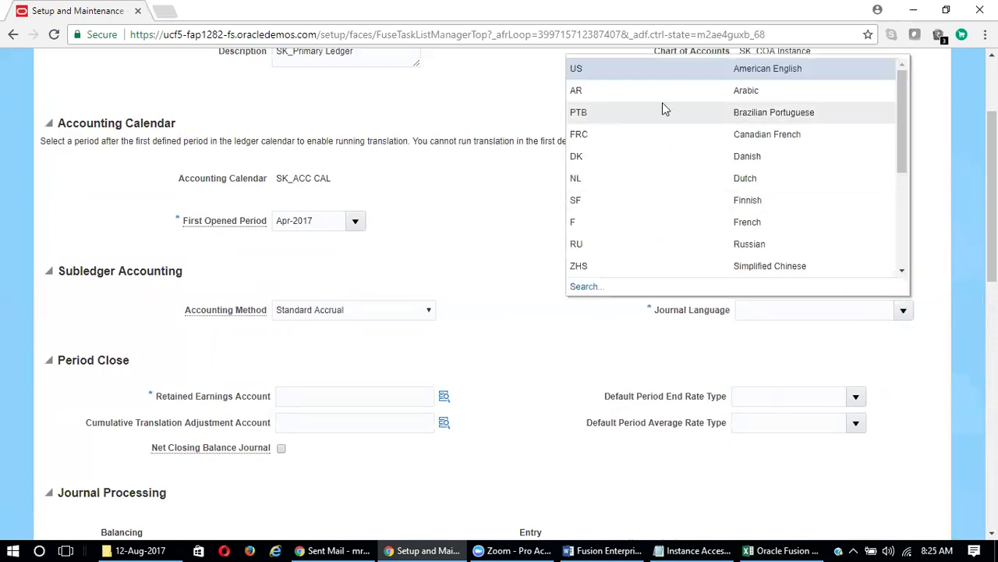
{"action": "left_click", "coordinate": [726, 70]}
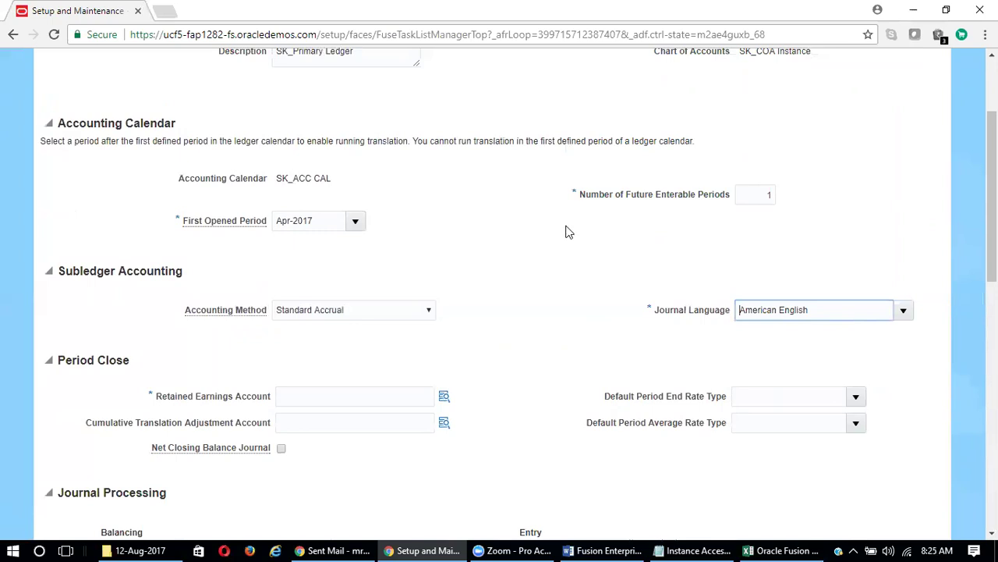
Step: Open the segment selection for the Retained Earnings Account and set SK_Company to 10 (Tata Motors)
{"action": "scroll", "coordinate": [431, 272], "scroll_direction": "down", "scroll_amount": 3}
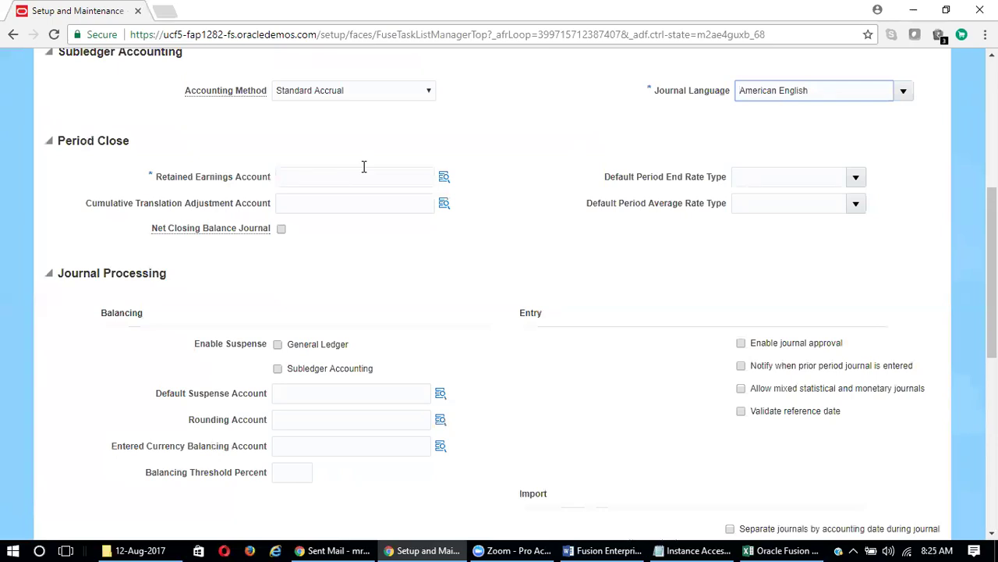
{"action": "left_click", "coordinate": [445, 180]}
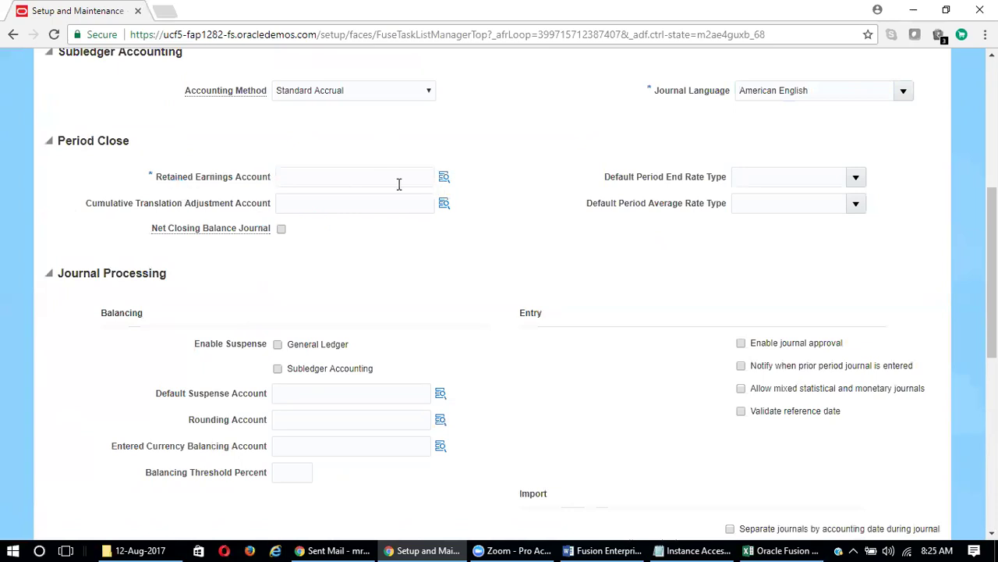
{"action": "left_click", "coordinate": [446, 179]}
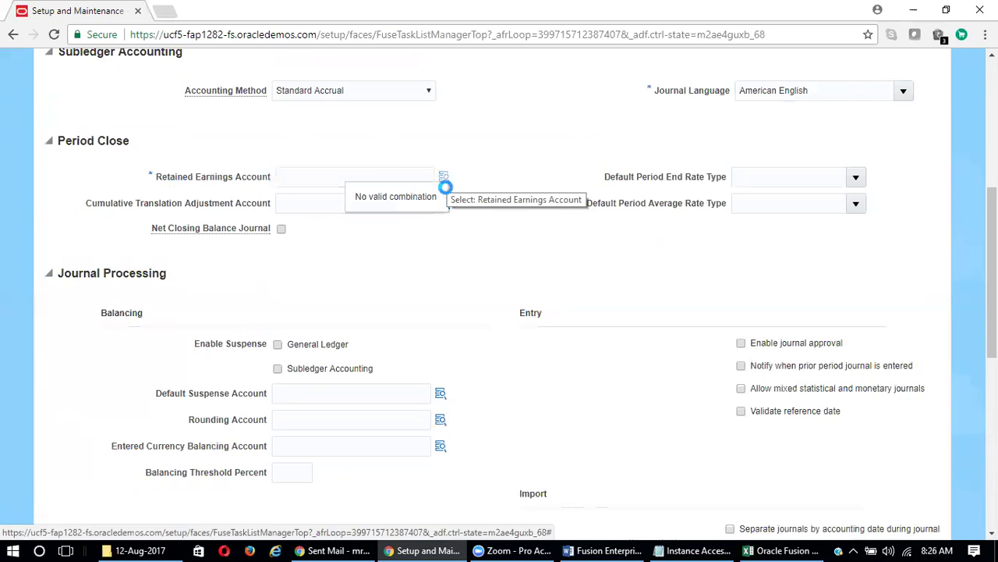
{"action": "left_click", "coordinate": [444, 176]}
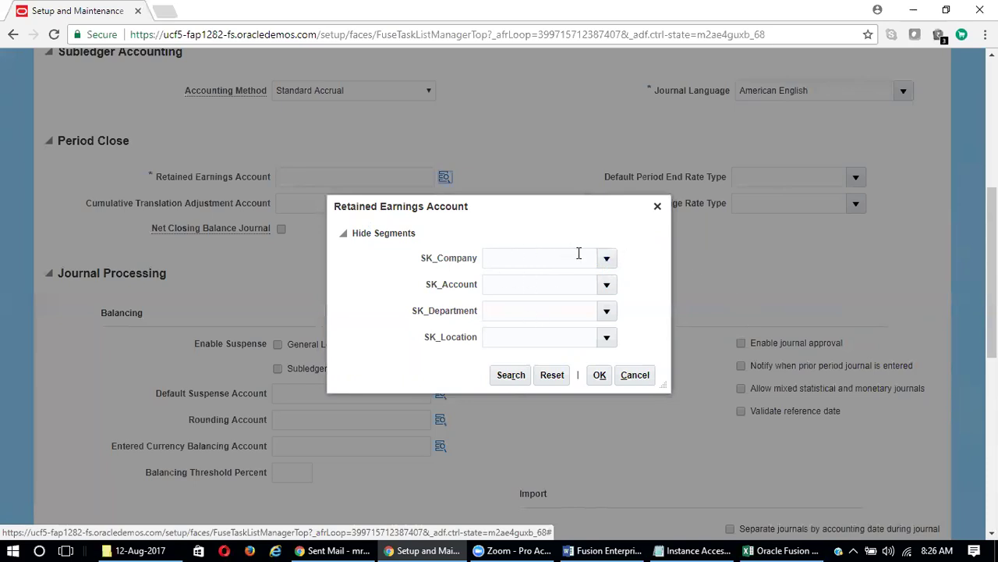
{"action": "left_click", "coordinate": [608, 260]}
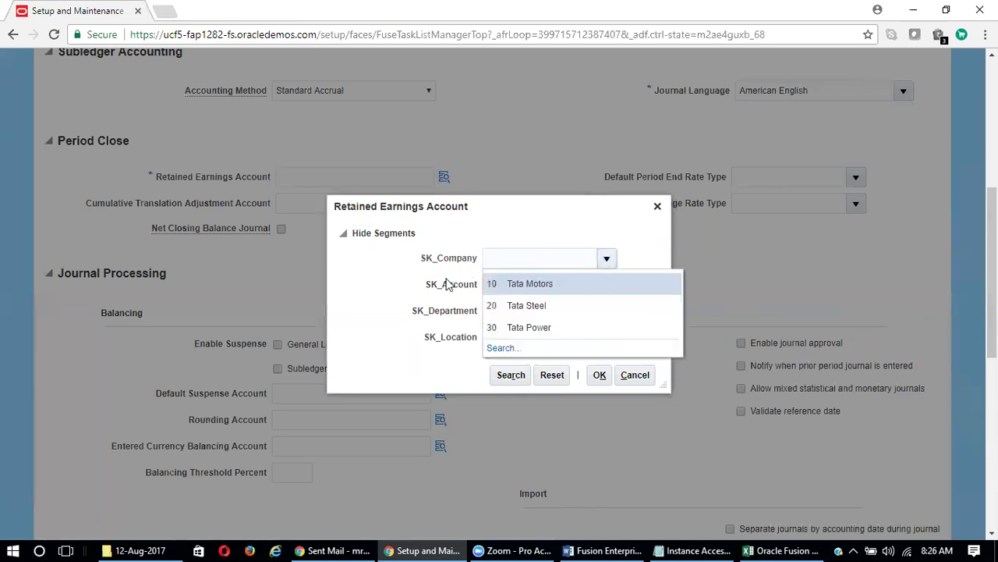
{"action": "left_click", "coordinate": [544, 288]}
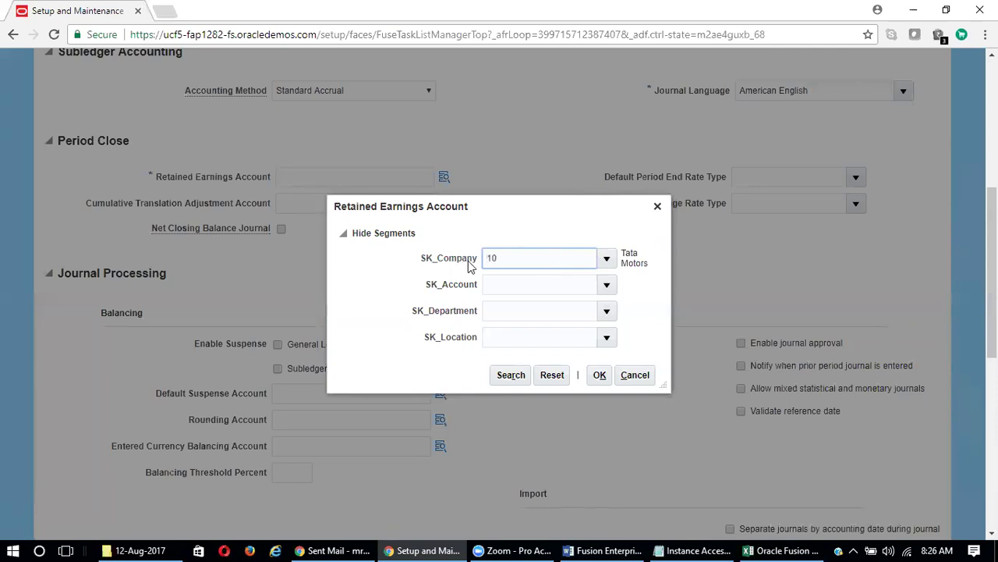
{"action": "left_click_drag", "start_coordinate": [426, 262], "coordinate": [479, 261]}
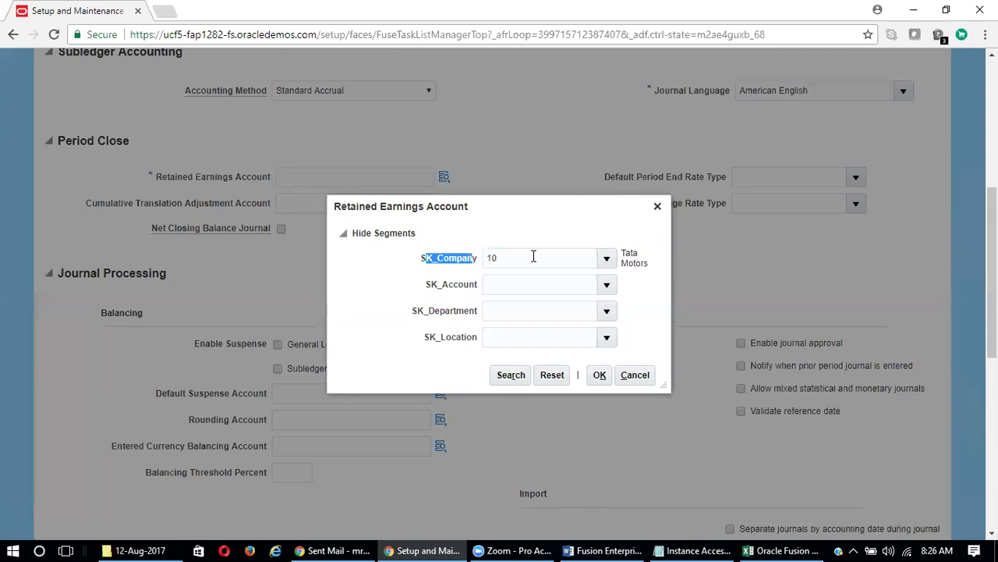
{"action": "left_click", "coordinate": [392, 294]}
Step: Set SK_Account to 1000 (Retained Earning Account) and SK_Department to 99 (No Department)
{"action": "left_click", "coordinate": [606, 285]}
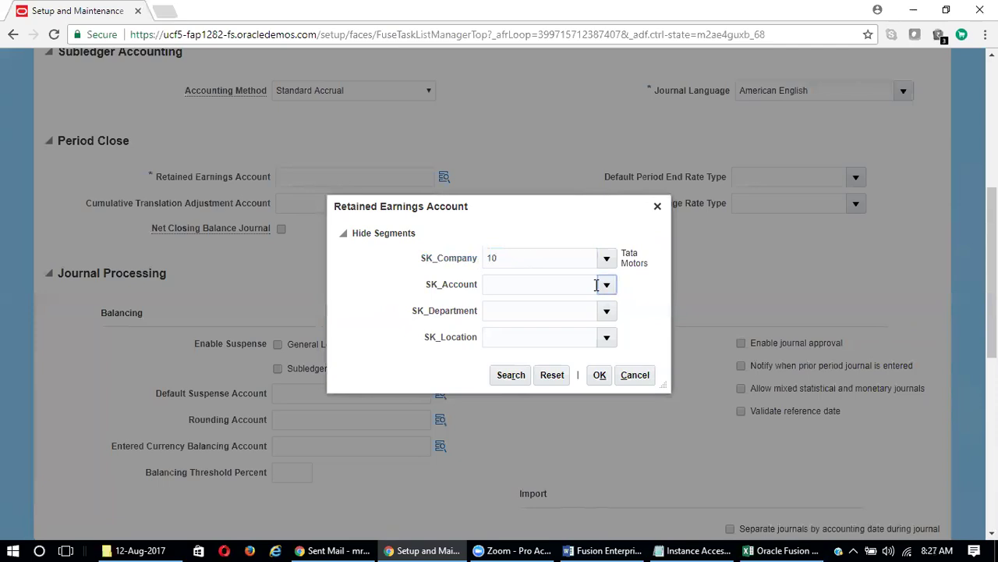
{"action": "left_click", "coordinate": [602, 286]}
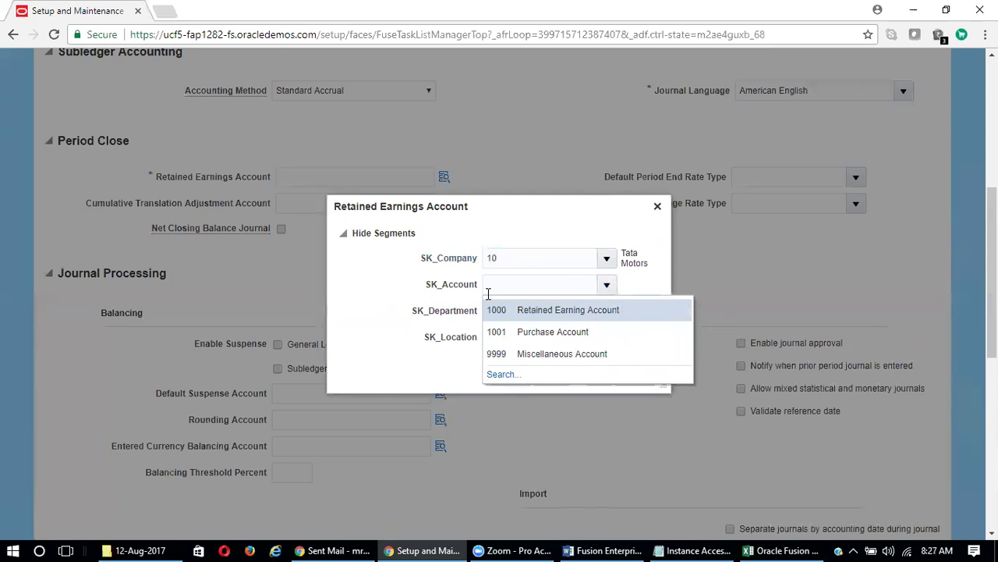
{"action": "left_click", "coordinate": [570, 311]}
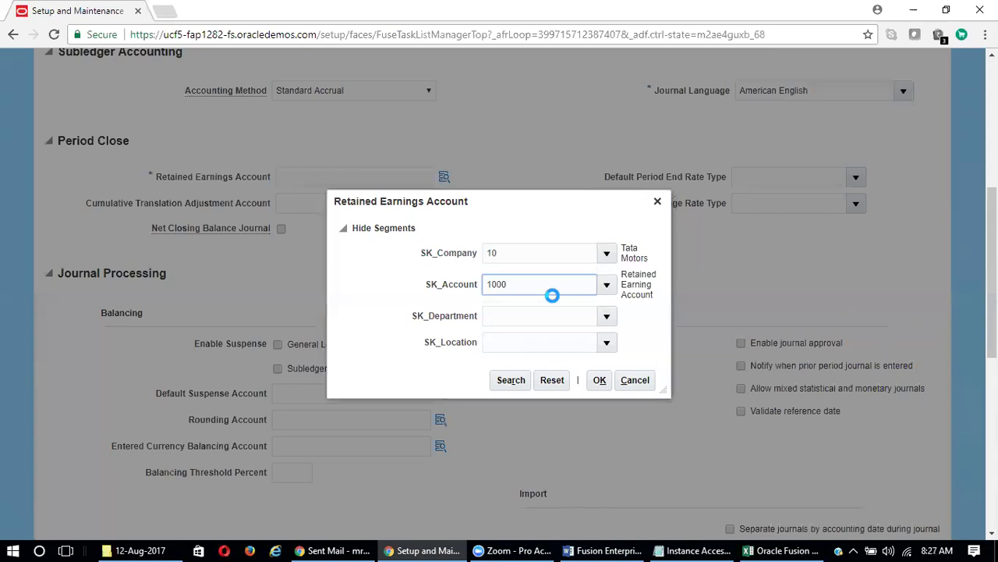
{"action": "left_click", "coordinate": [607, 320]}
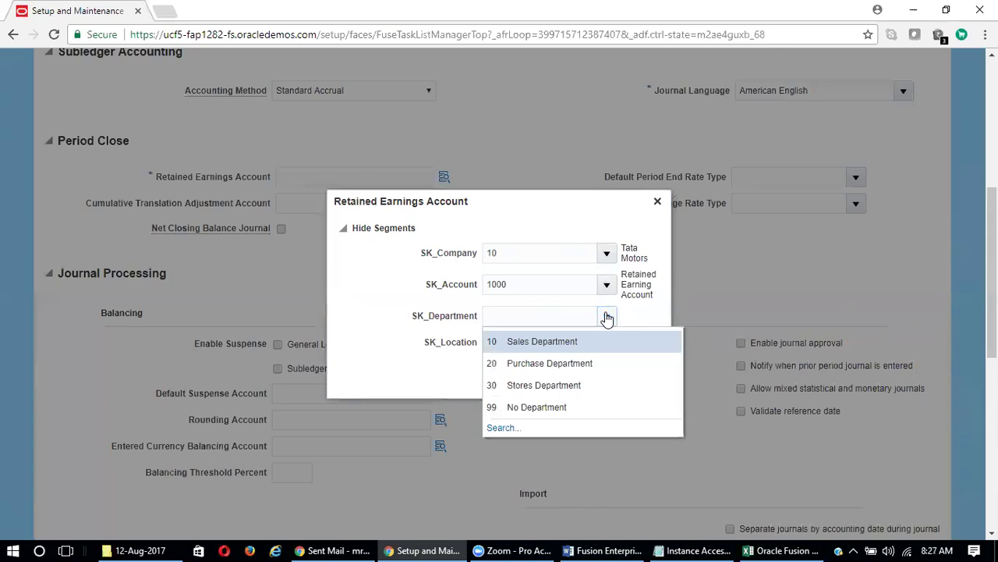
{"action": "left_click", "coordinate": [529, 408]}
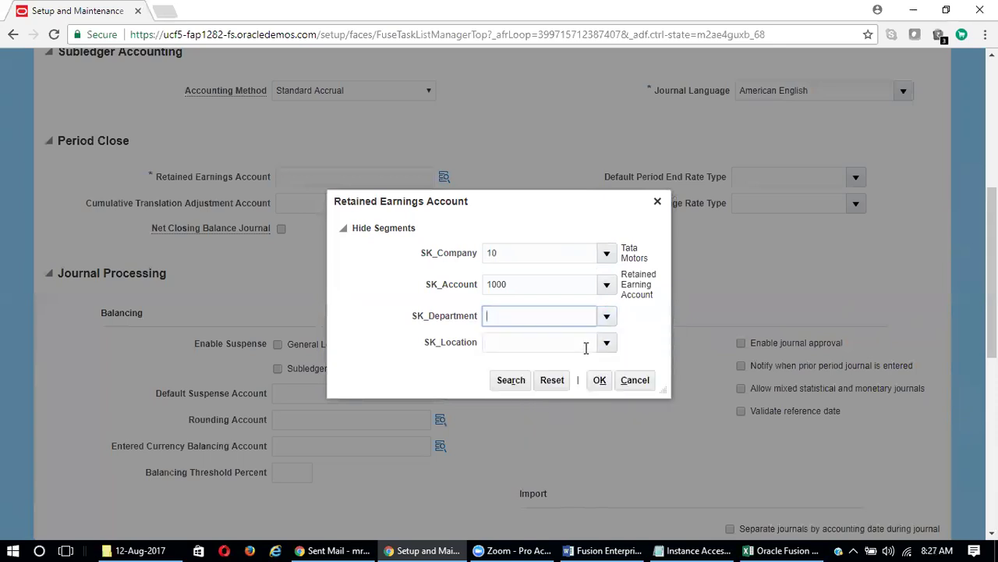
Step: Set SK_Location to 99 (No Location) and confirm the retained earnings account combination
{"action": "left_click", "coordinate": [598, 348]}
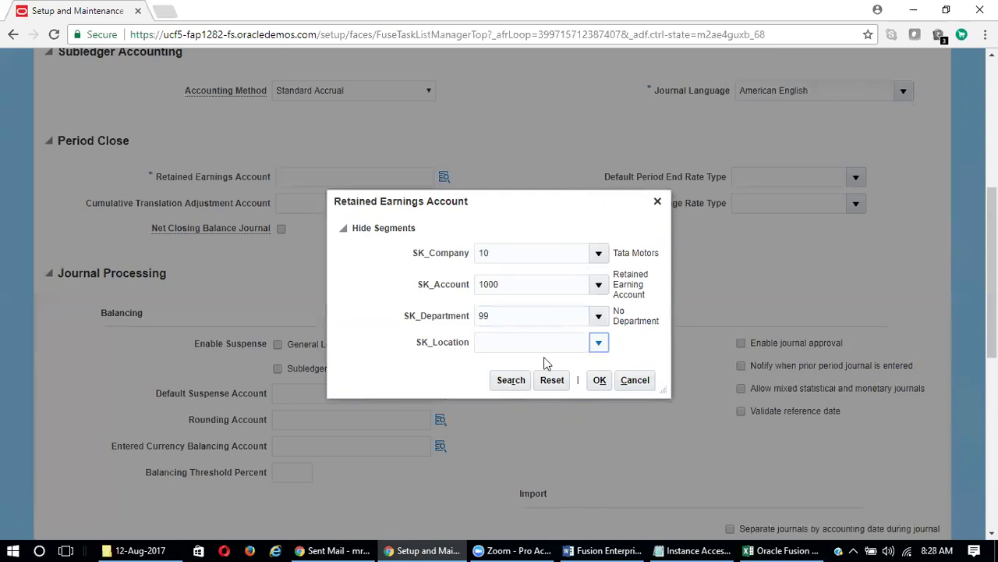
{"action": "left_click", "coordinate": [599, 345]}
{"action": "left_click", "coordinate": [599, 345]}
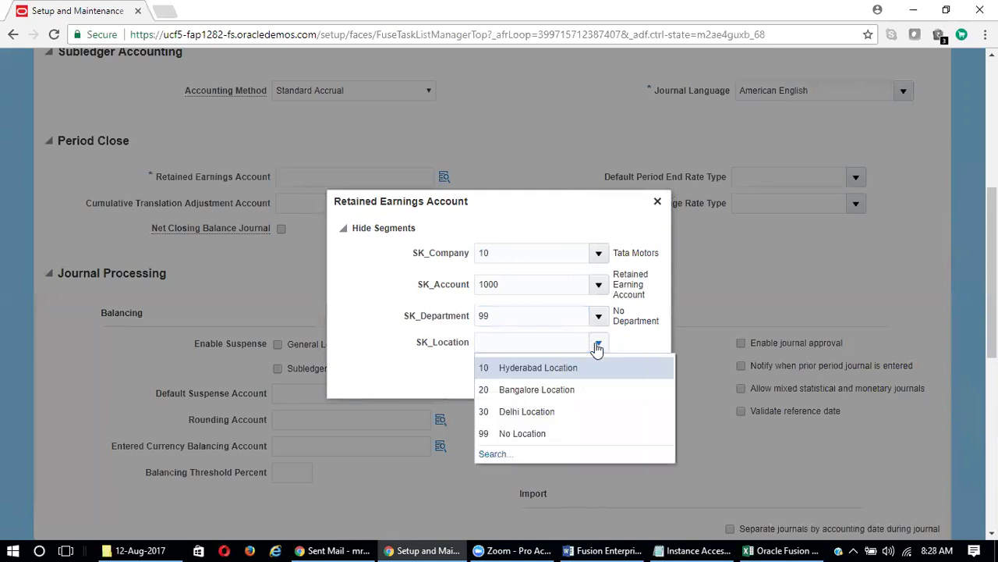
{"action": "left_click", "coordinate": [543, 436]}
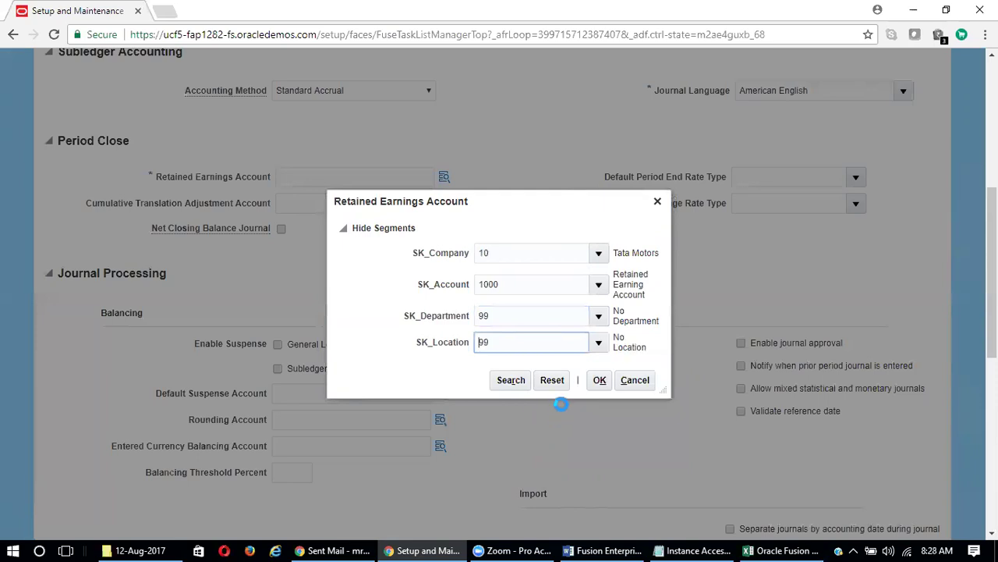
{"action": "left_click", "coordinate": [599, 382]}
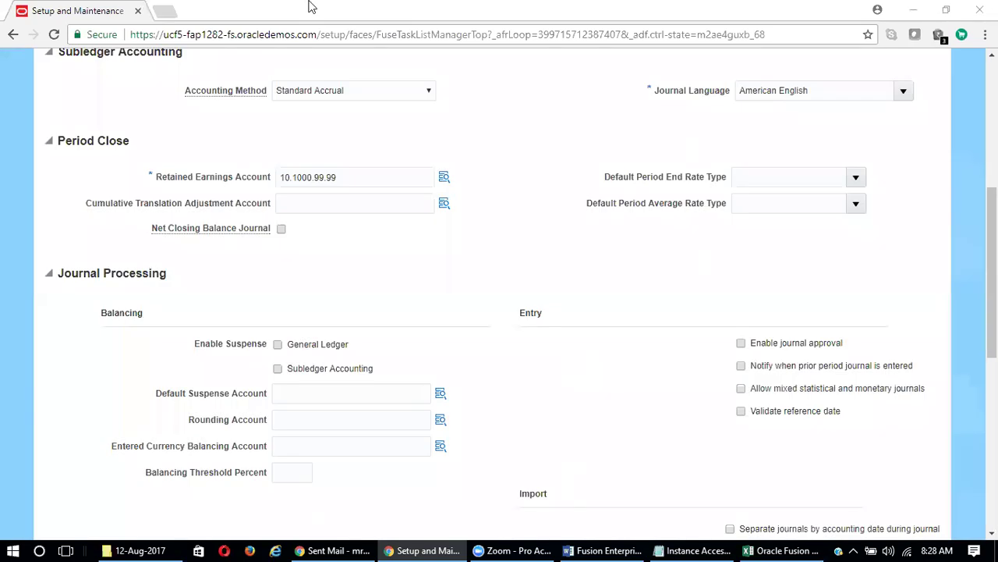
Step: Review the ledger options, including the default period end rate types, journal processing, average balance and sequencing sections
{"action": "scroll", "coordinate": [532, 221], "scroll_direction": "up", "scroll_amount": 1}
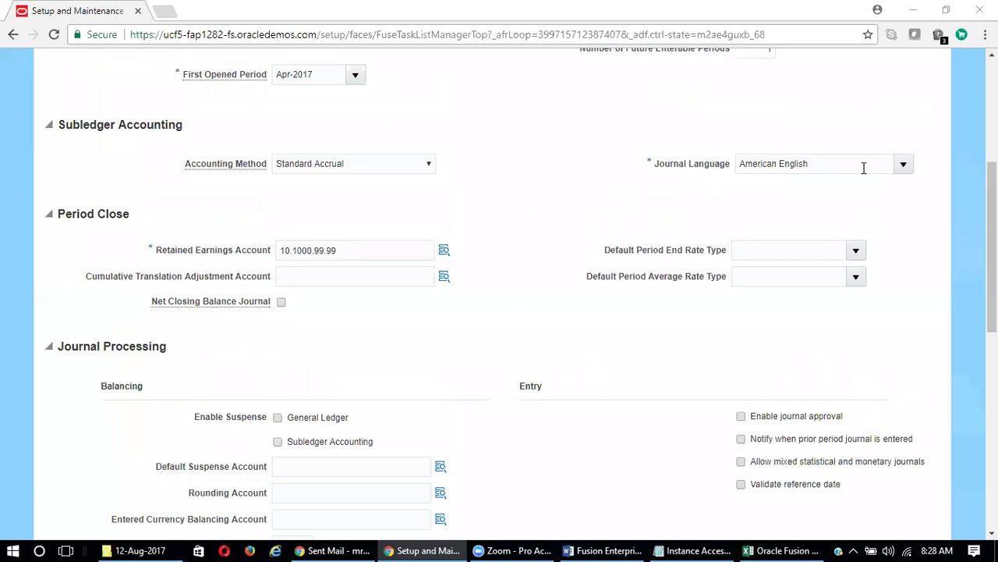
{"action": "scroll", "coordinate": [757, 104], "scroll_direction": "up", "scroll_amount": 1}
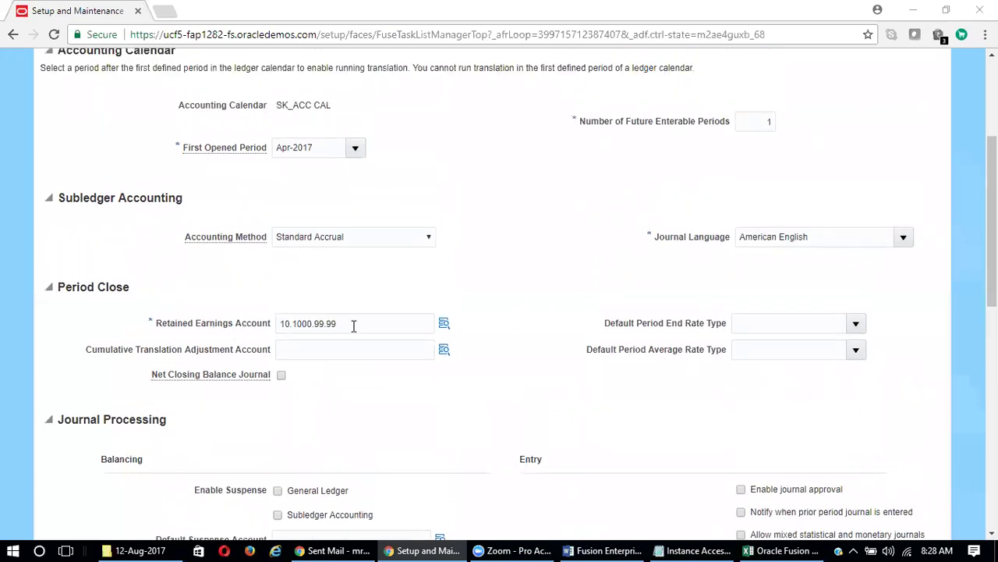
{"action": "scroll", "coordinate": [564, 348], "scroll_direction": "down", "scroll_amount": 2}
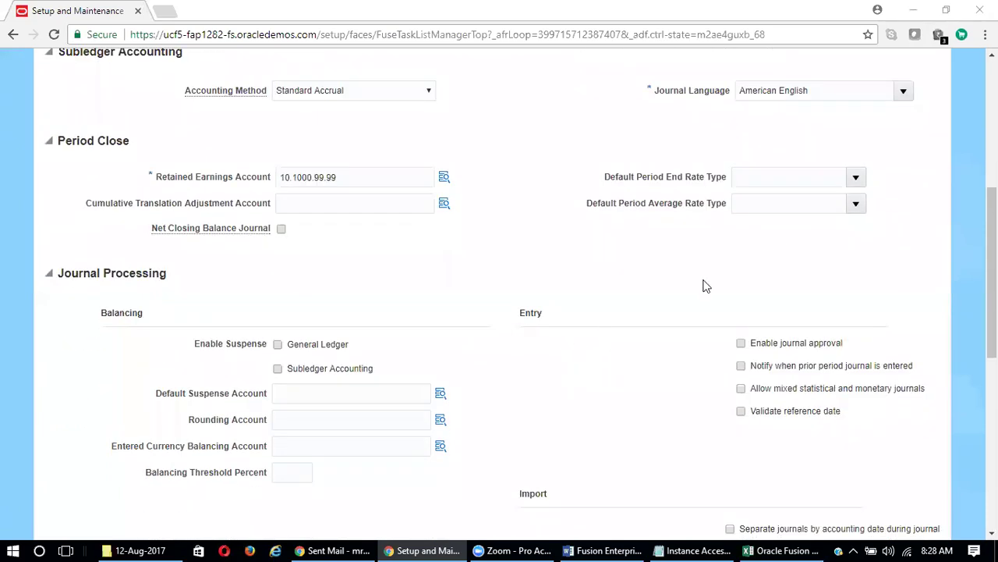
{"action": "left_click", "coordinate": [855, 177]}
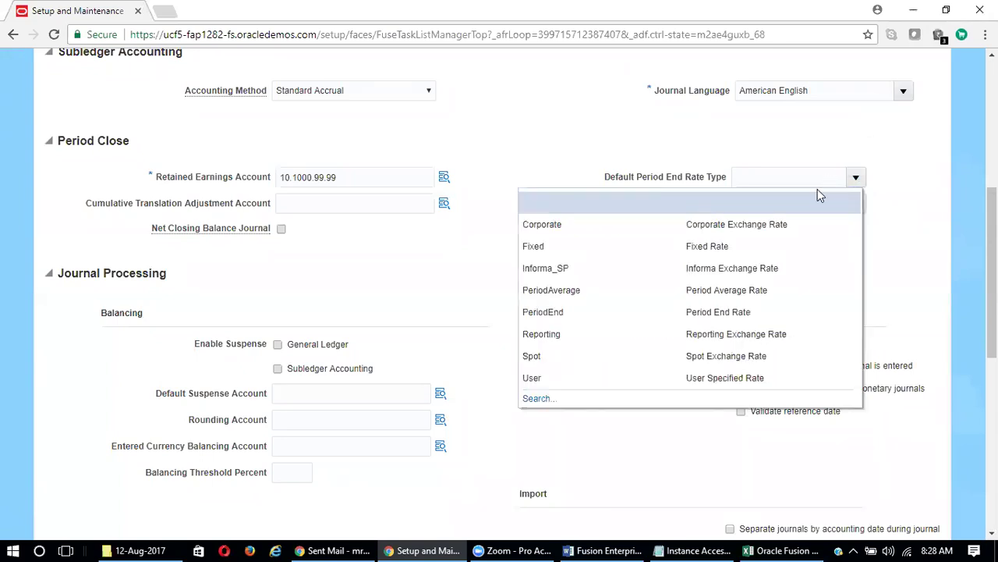
{"action": "left_click", "coordinate": [908, 273]}
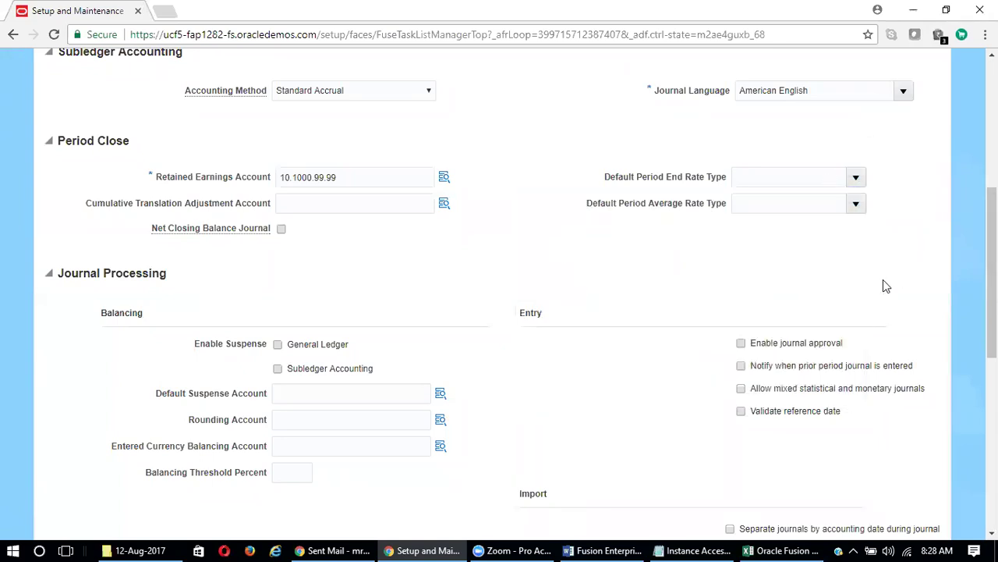
{"action": "scroll", "coordinate": [446, 280], "scroll_direction": "down", "scroll_amount": 3}
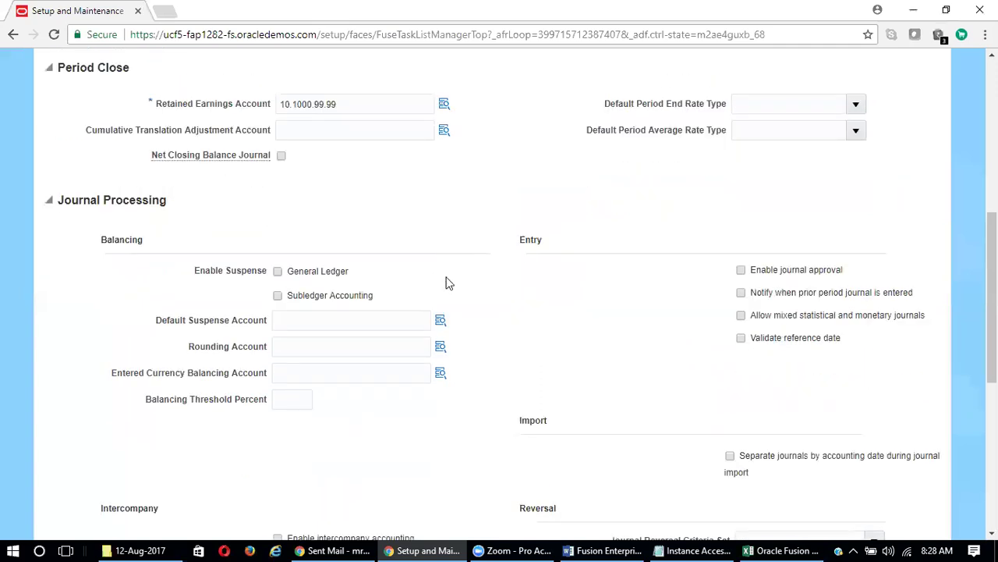
{"action": "scroll", "coordinate": [447, 285], "scroll_direction": "down", "scroll_amount": 4}
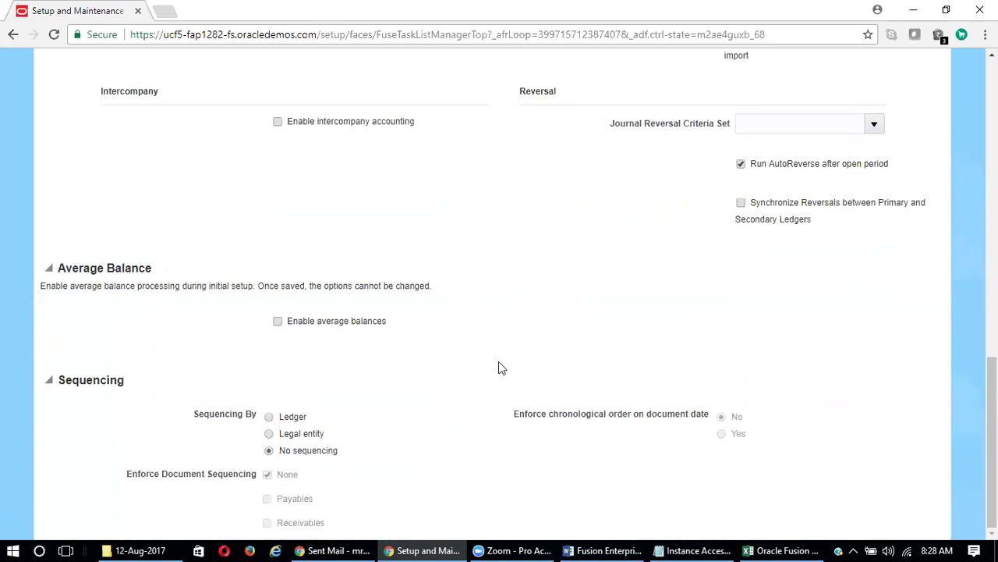
{"action": "scroll", "coordinate": [498, 365], "scroll_direction": "up", "scroll_amount": 8}
{"action": "scroll", "coordinate": [429, 405], "scroll_direction": "up", "scroll_amount": 3}
{"action": "scroll", "coordinate": [374, 438], "scroll_direction": "down", "scroll_amount": 1}
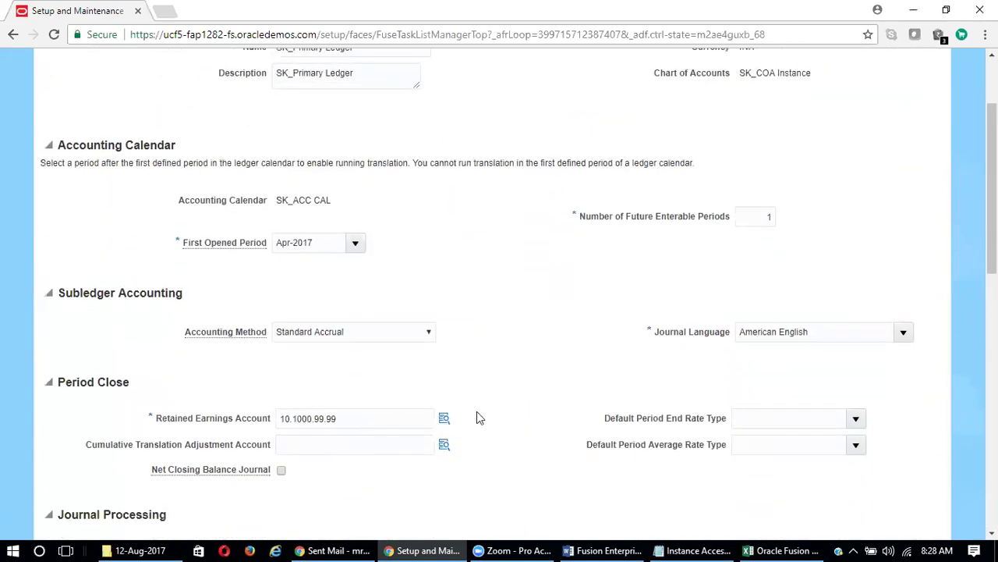
{"action": "scroll", "coordinate": [524, 399], "scroll_direction": "up", "scroll_amount": 3}
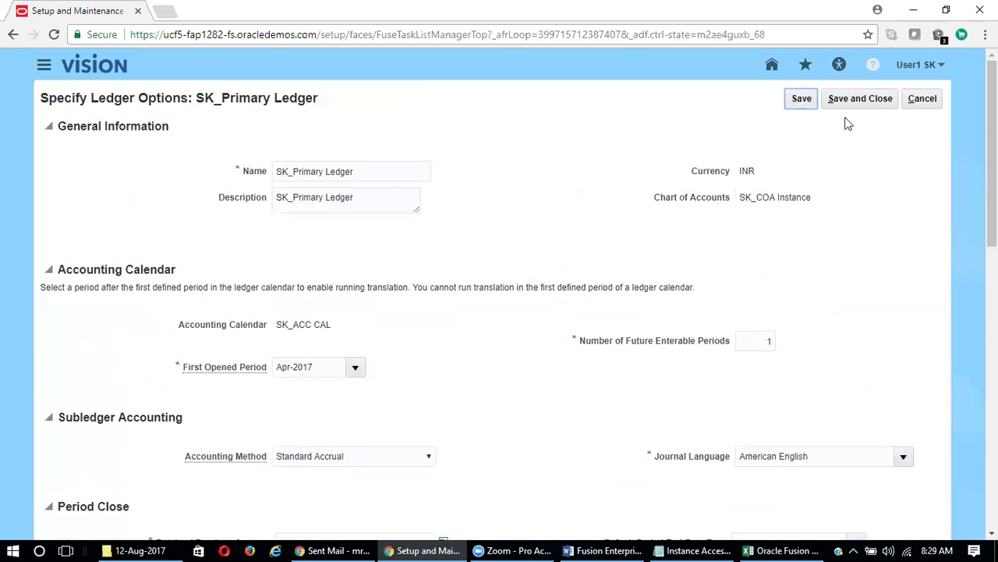
Step: Save and close the ledger options, and submit the accounting configuration for SK_Primary Ledger for processing
{"action": "left_click", "coordinate": [861, 100]}
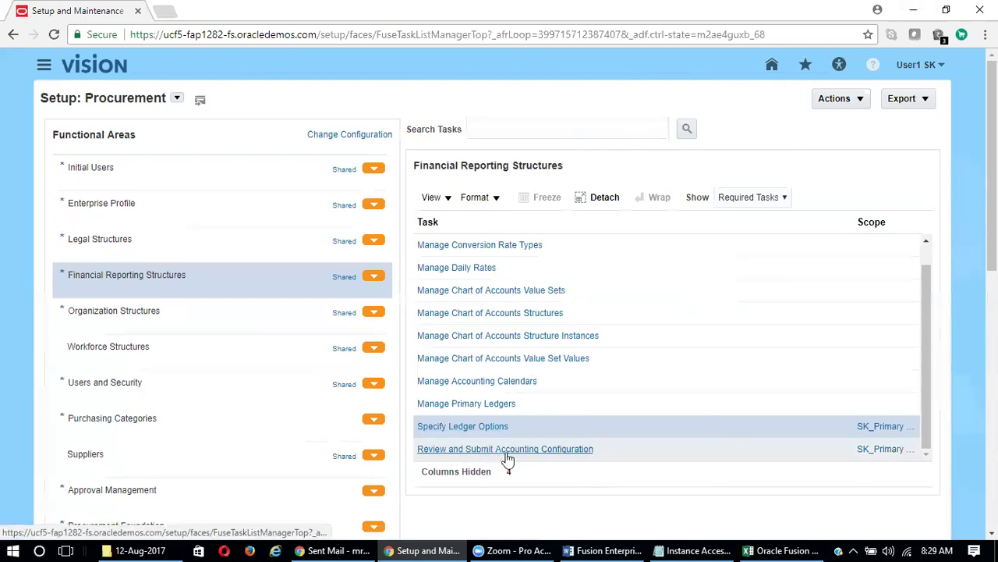
{"action": "left_click", "coordinate": [472, 452]}
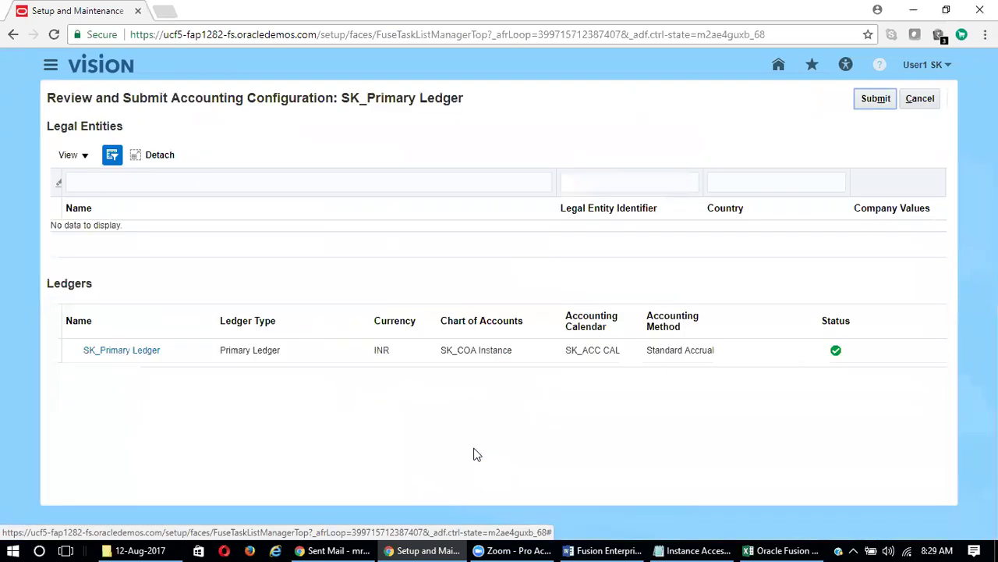
{"action": "left_click", "coordinate": [202, 353]}
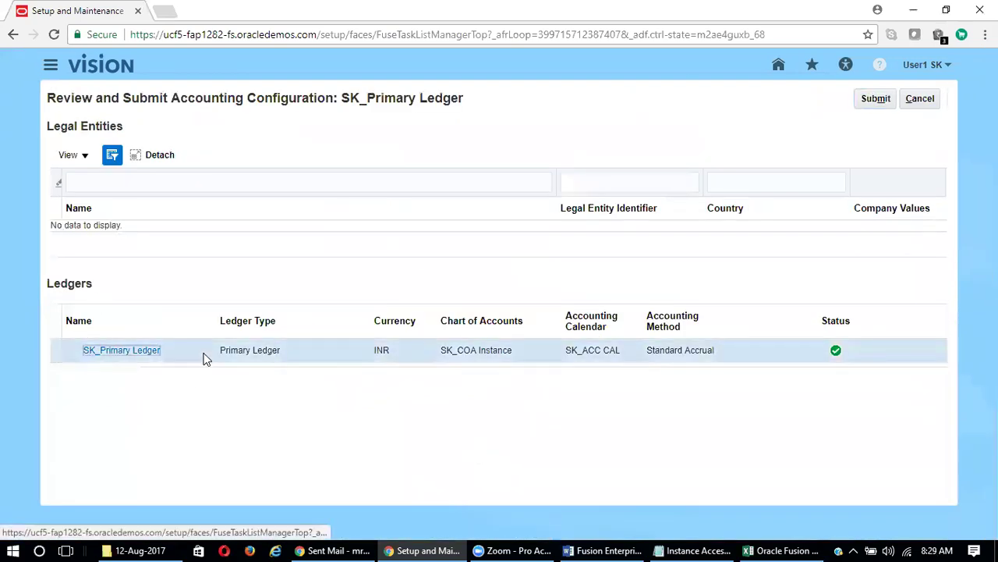
{"action": "left_click", "coordinate": [877, 98]}
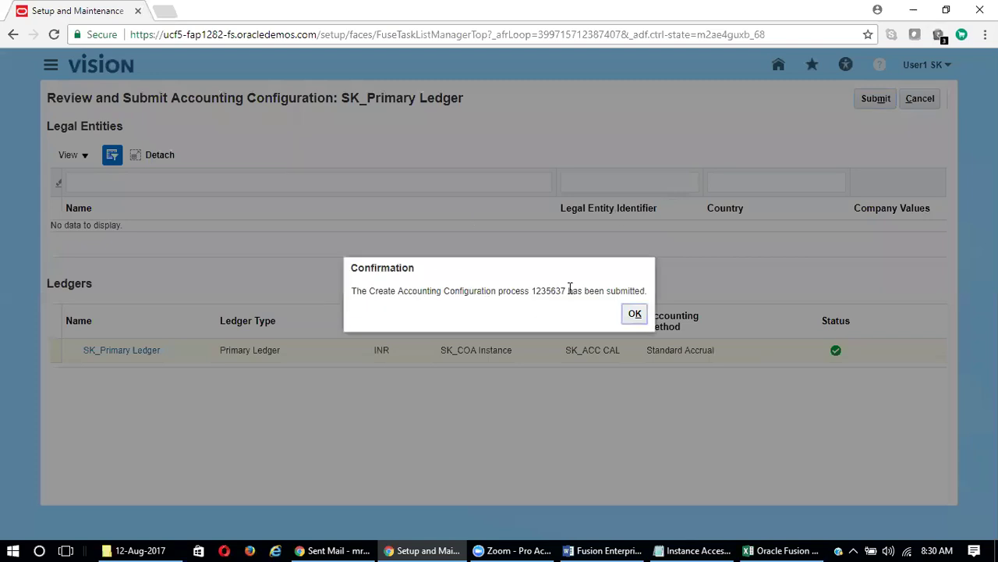
{"action": "left_click", "coordinate": [636, 317]}
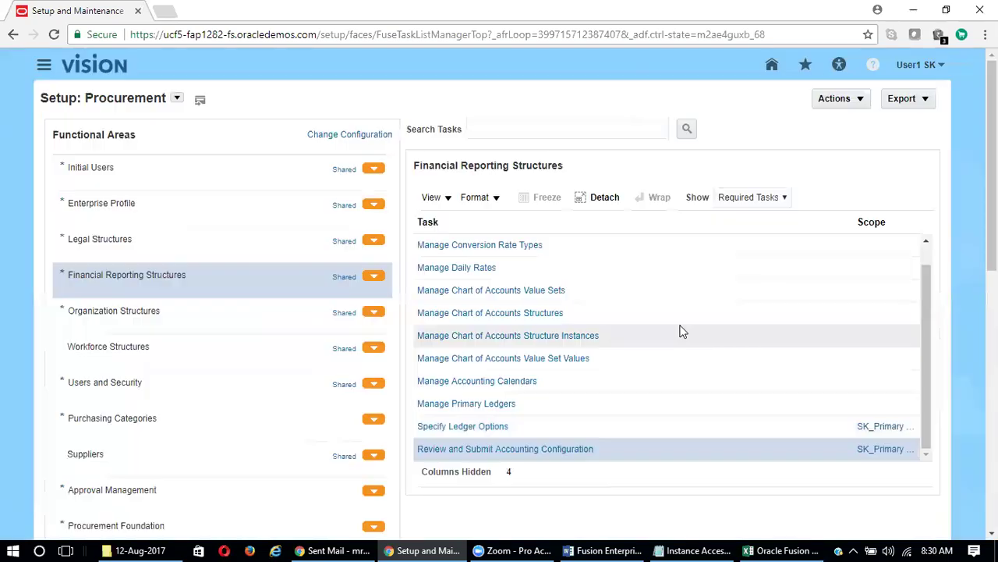
Step: Open Scheduled Processes and refresh the process list to check the status of the Complete Accounting Configuration processes
{"action": "left_click", "coordinate": [51, 69]}
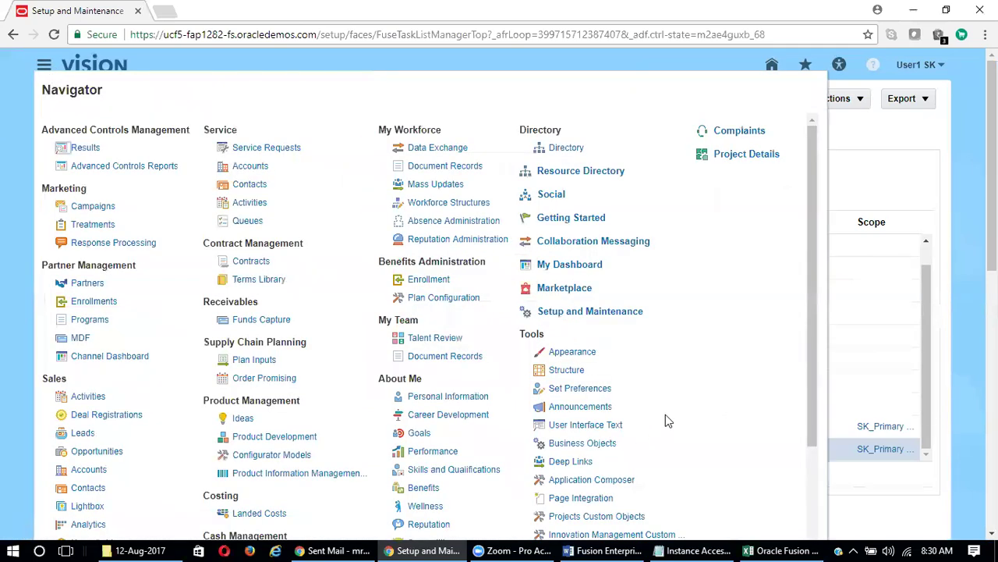
{"action": "scroll", "coordinate": [706, 312], "scroll_direction": "down", "scroll_amount": 3}
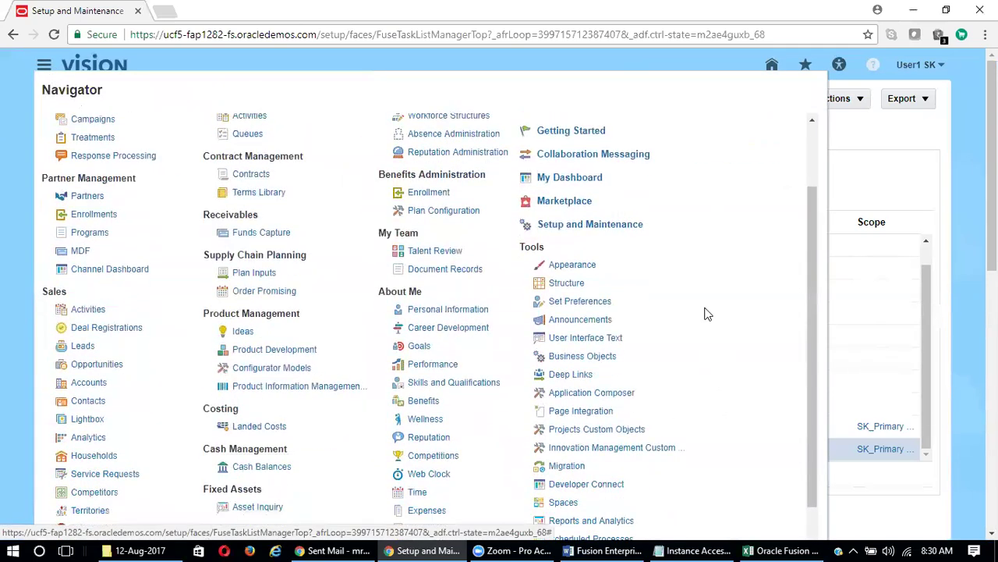
{"action": "left_click", "coordinate": [600, 480]}
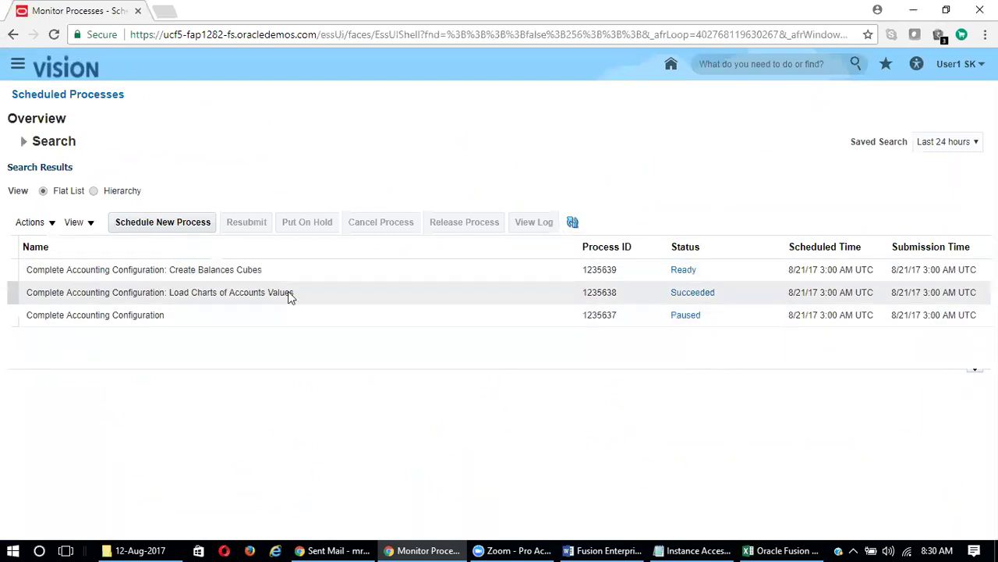
{"action": "left_click", "coordinate": [574, 224]}
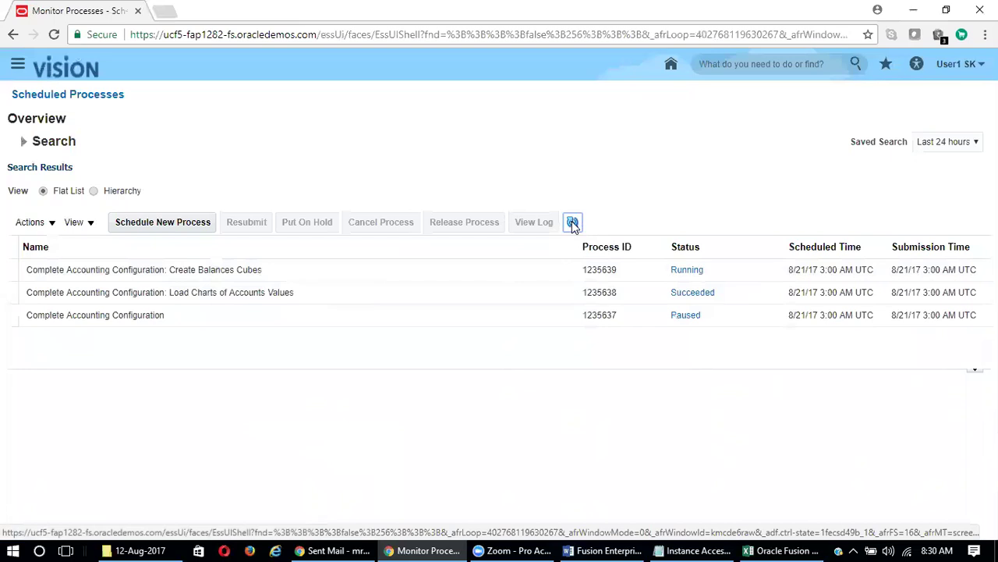
{"action": "left_click", "coordinate": [574, 224]}
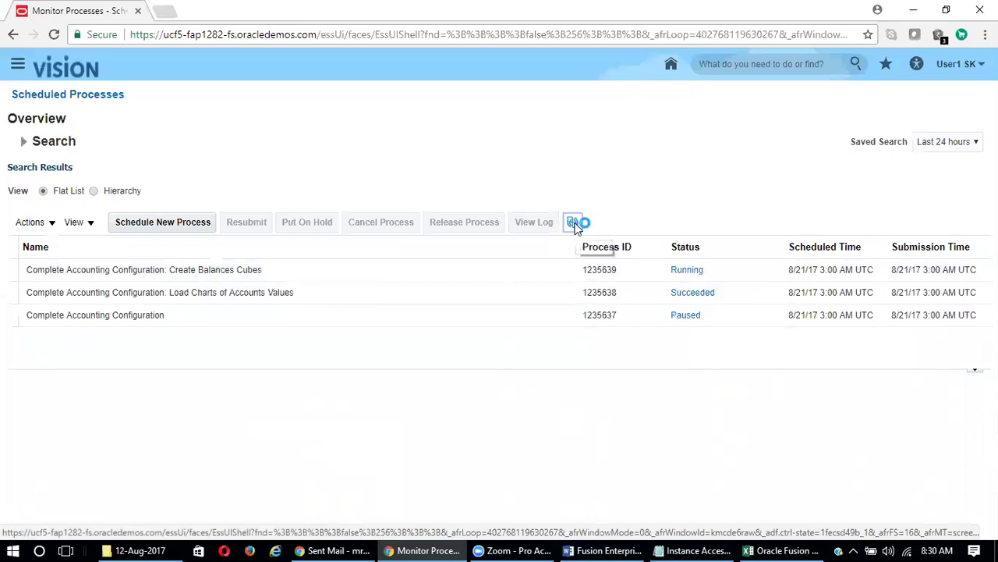
Step: Refresh the scheduled process list once more and go to the Setup and Maintenance work area
{"action": "left_click", "coordinate": [573, 223]}
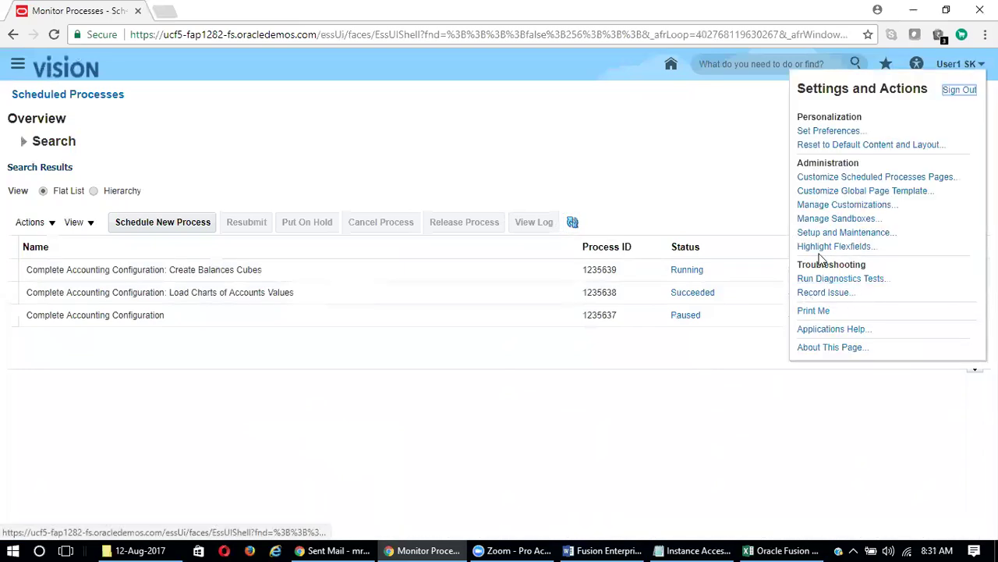
{"action": "left_click", "coordinate": [837, 234]}
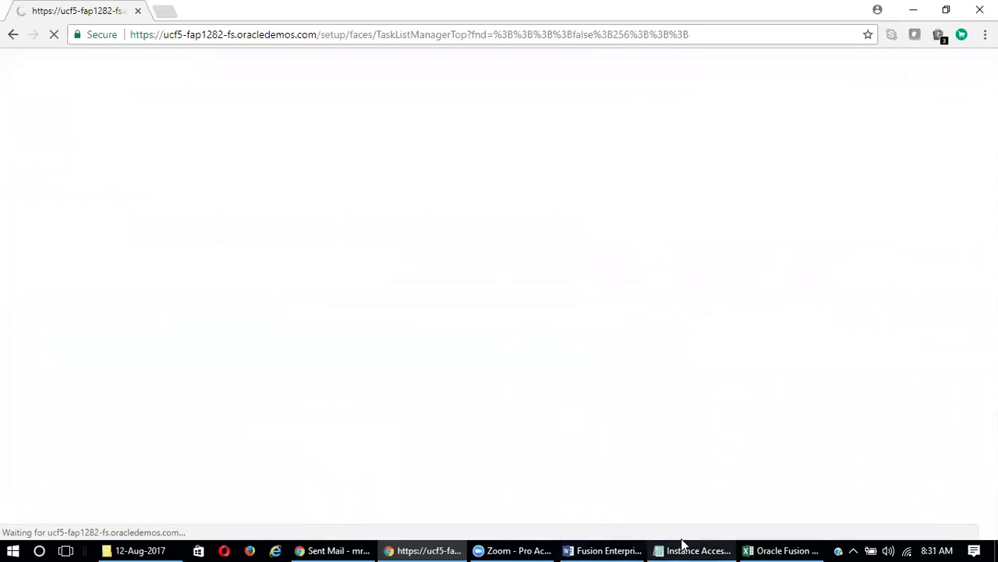
Step: Switch to the 12-Aug-2017 folder in File Explorer and open the Oracle Fusion Cloud presentation in PowerPoint
{"action": "mouse_move", "coordinate": [563, 544]}
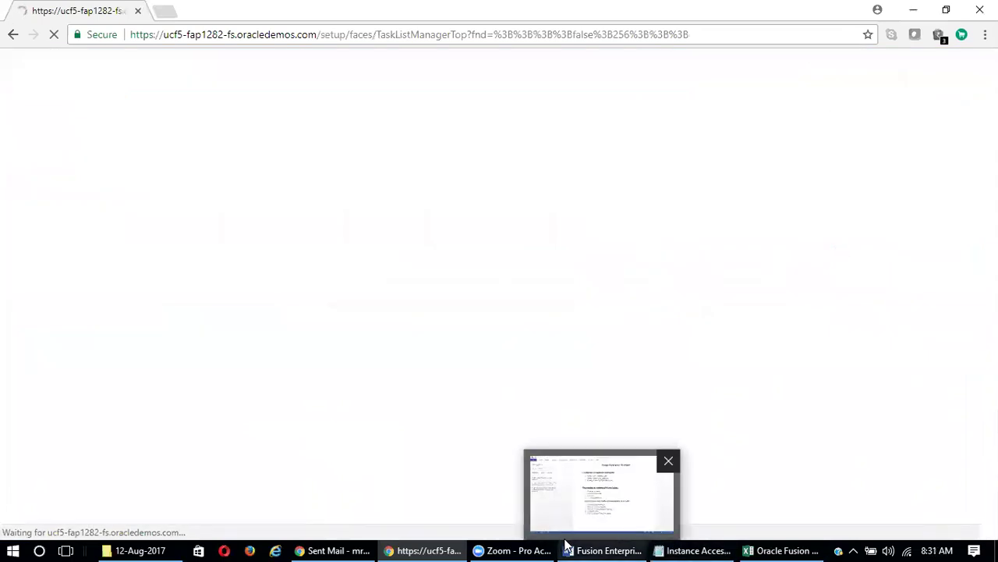
{"action": "left_click", "coordinate": [598, 547]}
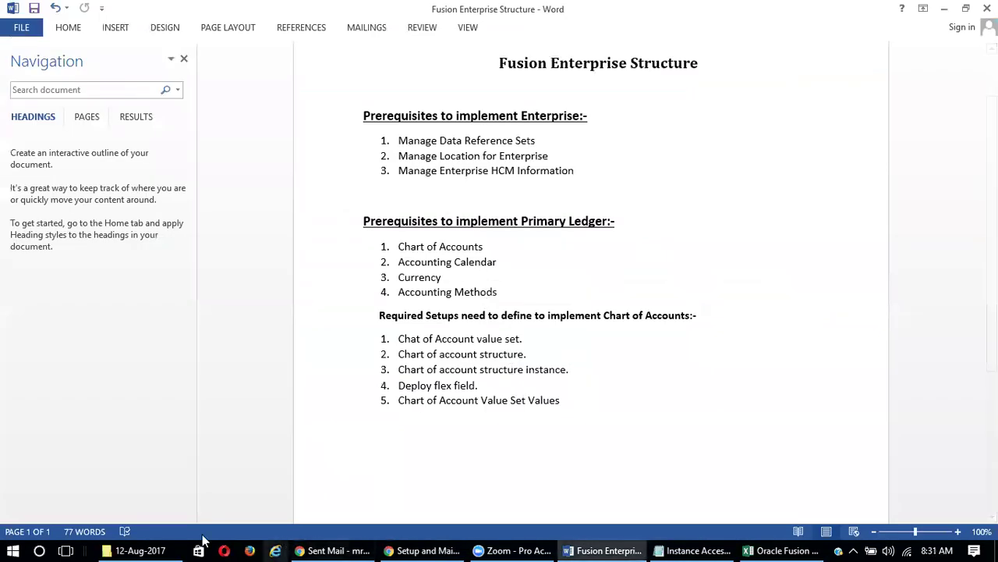
{"action": "left_click", "coordinate": [125, 547]}
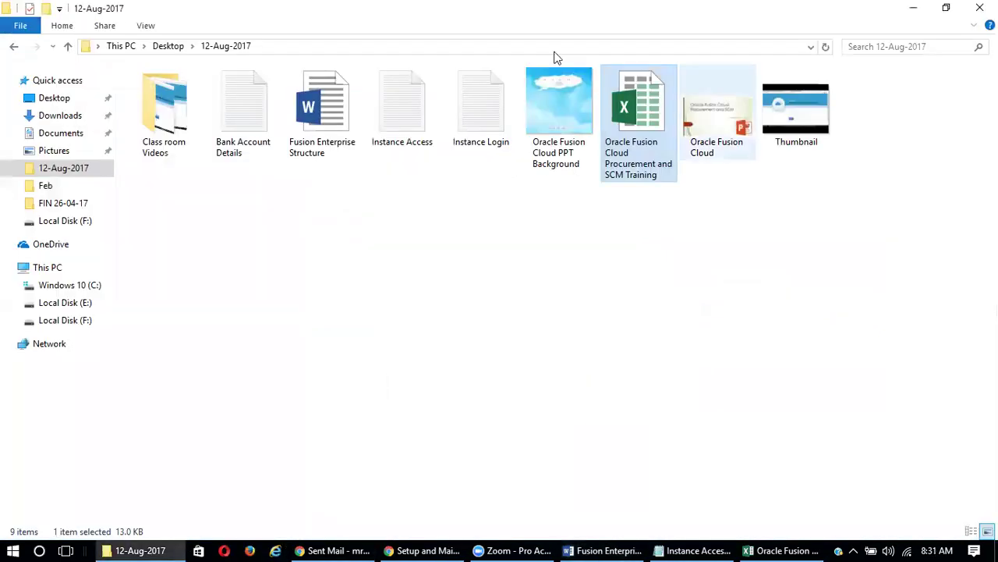
{"action": "double_click", "coordinate": [731, 114]}
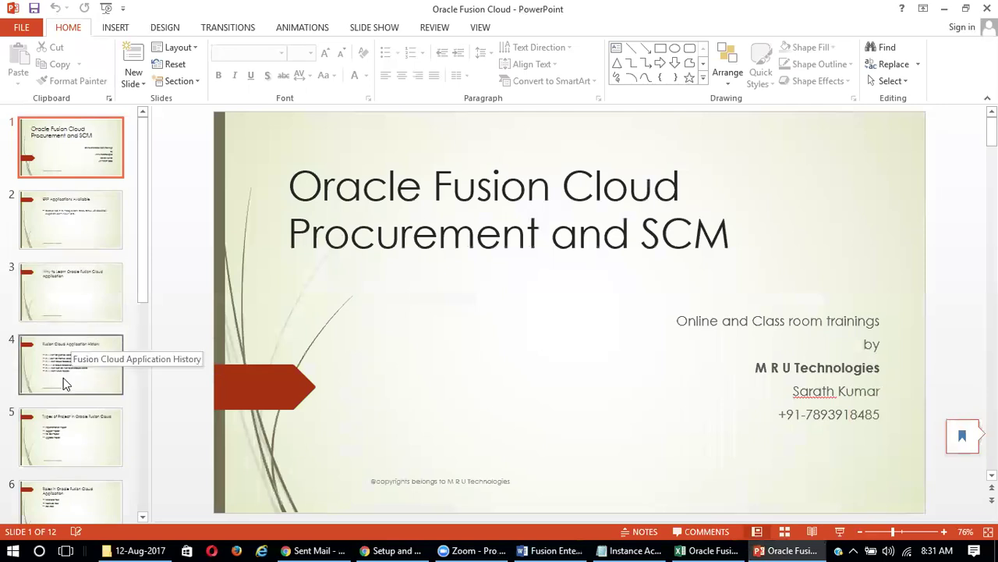
Step: Find the Fusion Enterprise Structure slide and start the slide show from it to review the structure's components
{"action": "scroll", "coordinate": [66, 390], "scroll_direction": "down", "scroll_amount": 3}
{"action": "scroll", "coordinate": [70, 398], "scroll_direction": "down", "scroll_amount": 6}
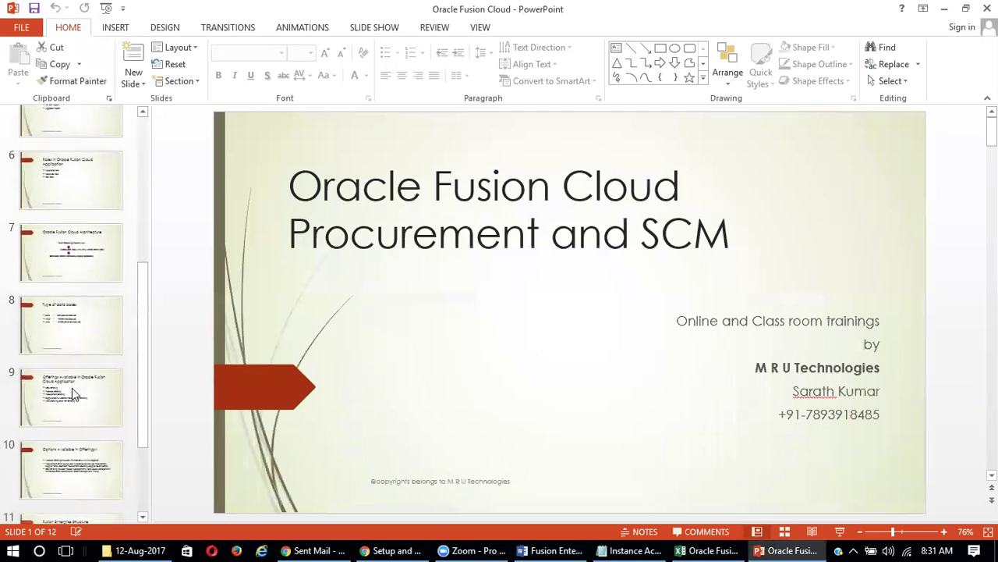
{"action": "left_click", "coordinate": [82, 410]}
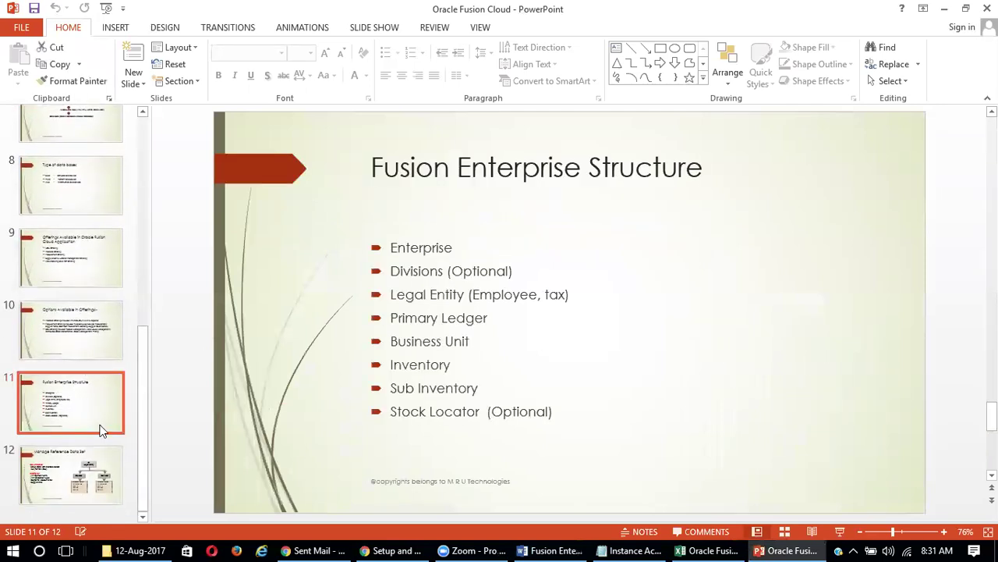
{"action": "left_click", "coordinate": [369, 28]}
{"action": "left_click", "coordinate": [75, 73]}
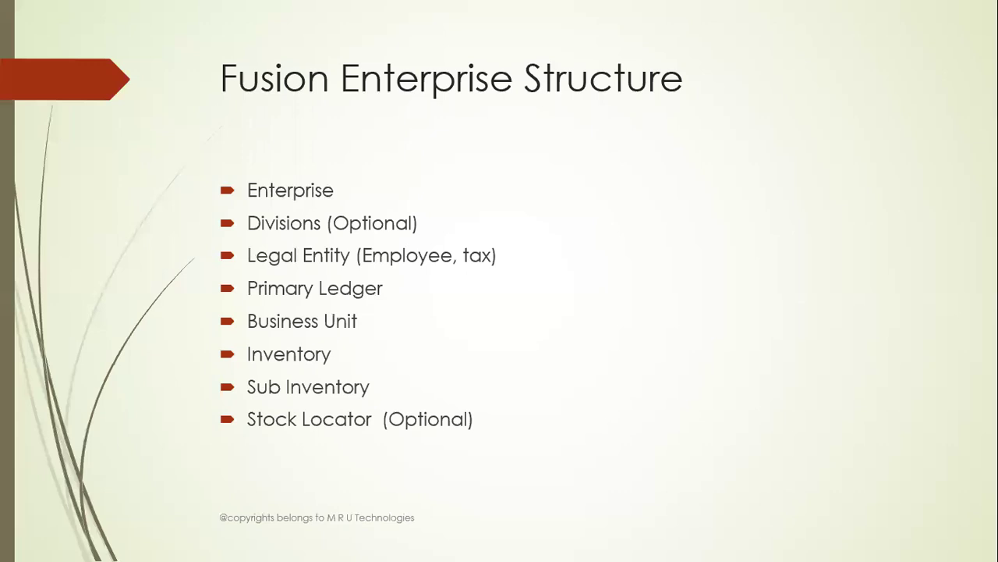